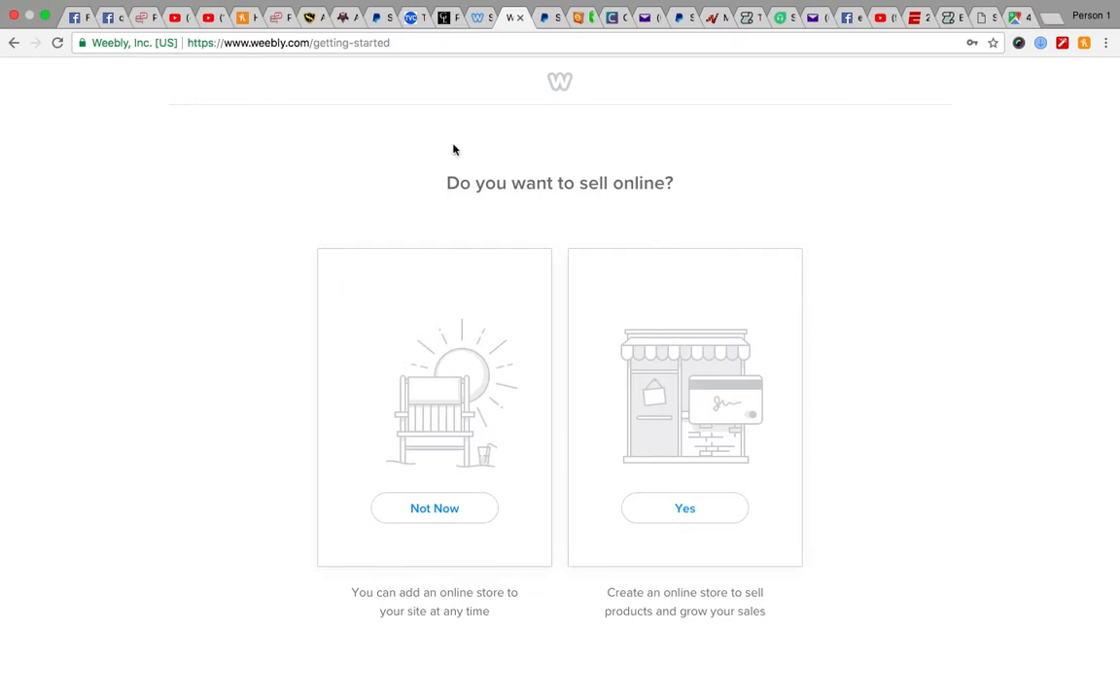
Decline adding an online store for now in the Weebly site setup
{"action": "left_click", "coordinate": [308, 43]}
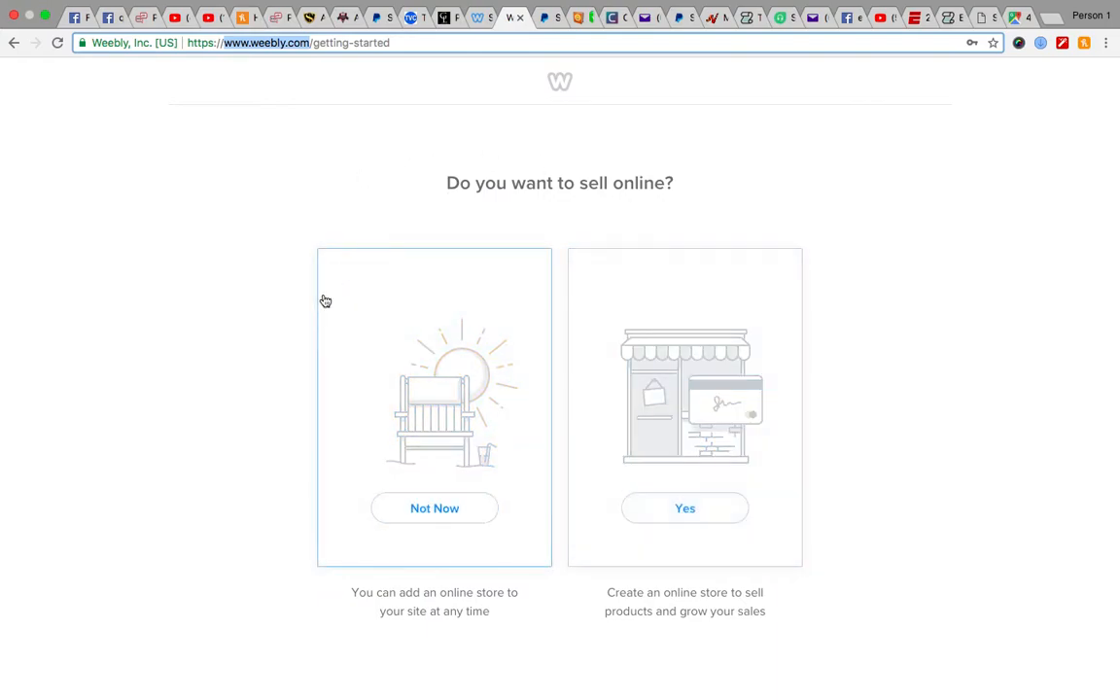
{"action": "left_click", "coordinate": [414, 477]}
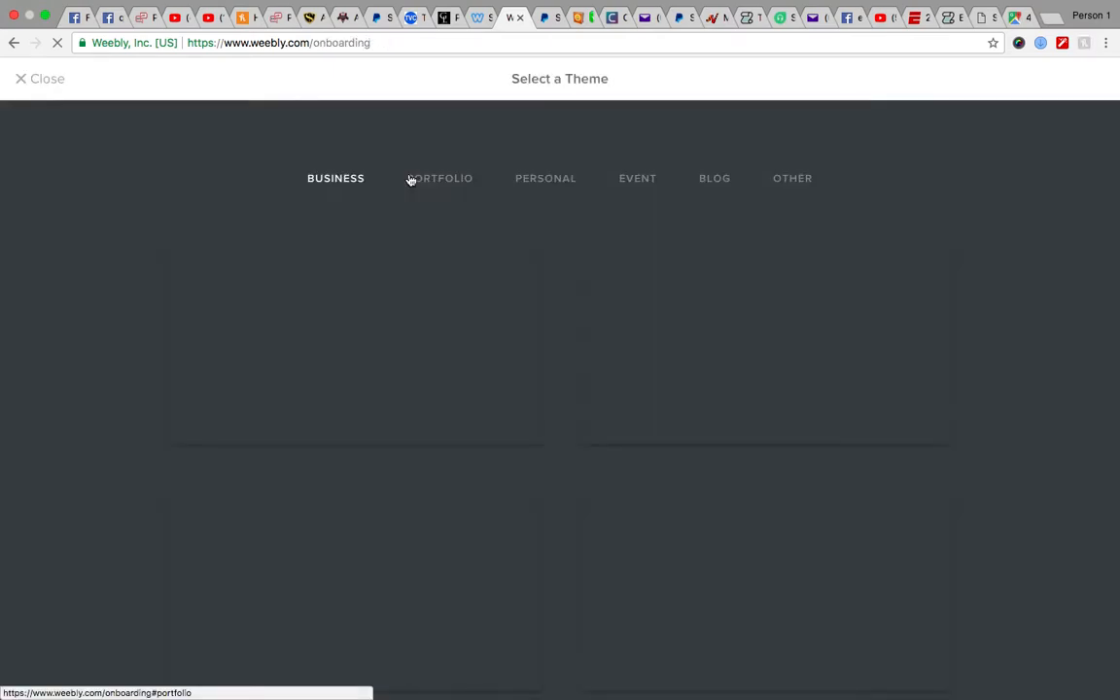
Examine the layout of the finished MCA template site, from the presentation video and join button down to the payment and training sections
{"action": "left_click", "coordinate": [480, 24]}
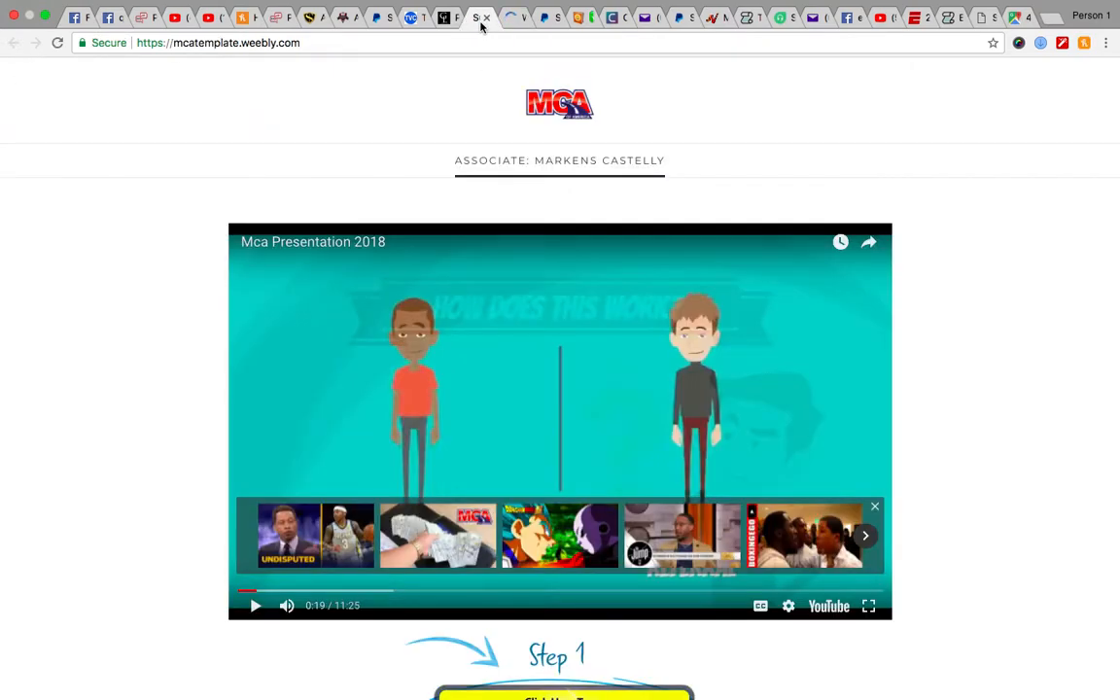
{"action": "scroll", "coordinate": [194, 185], "scroll_direction": "down", "scroll_amount": 5}
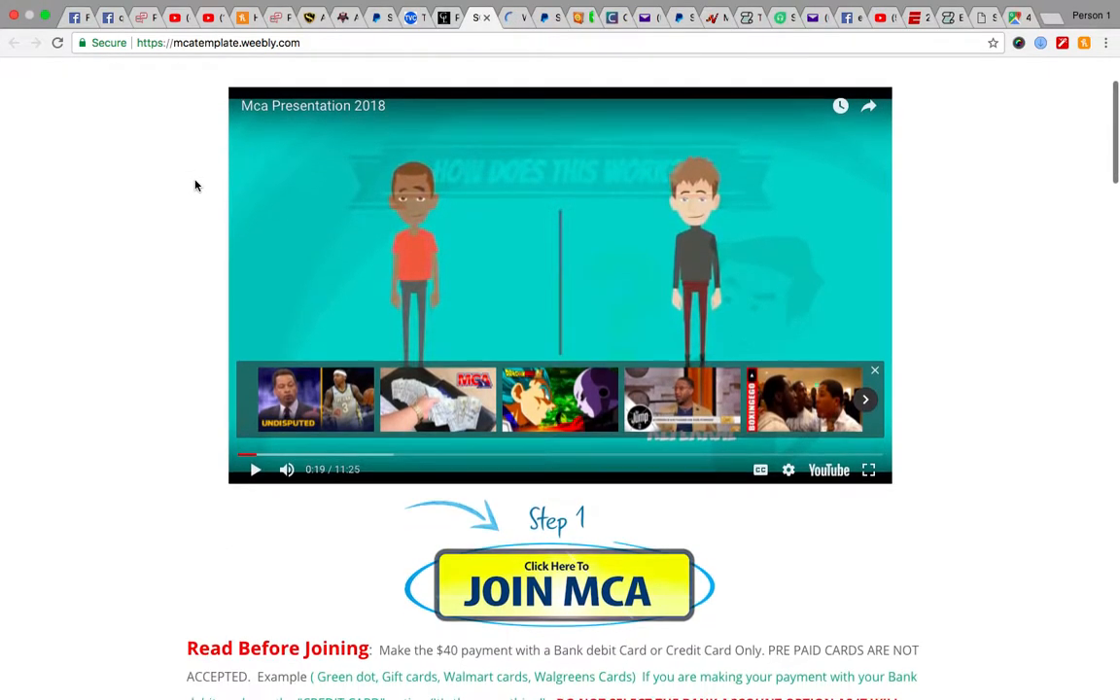
{"action": "scroll", "coordinate": [195, 185], "scroll_direction": "down", "scroll_amount": 15}
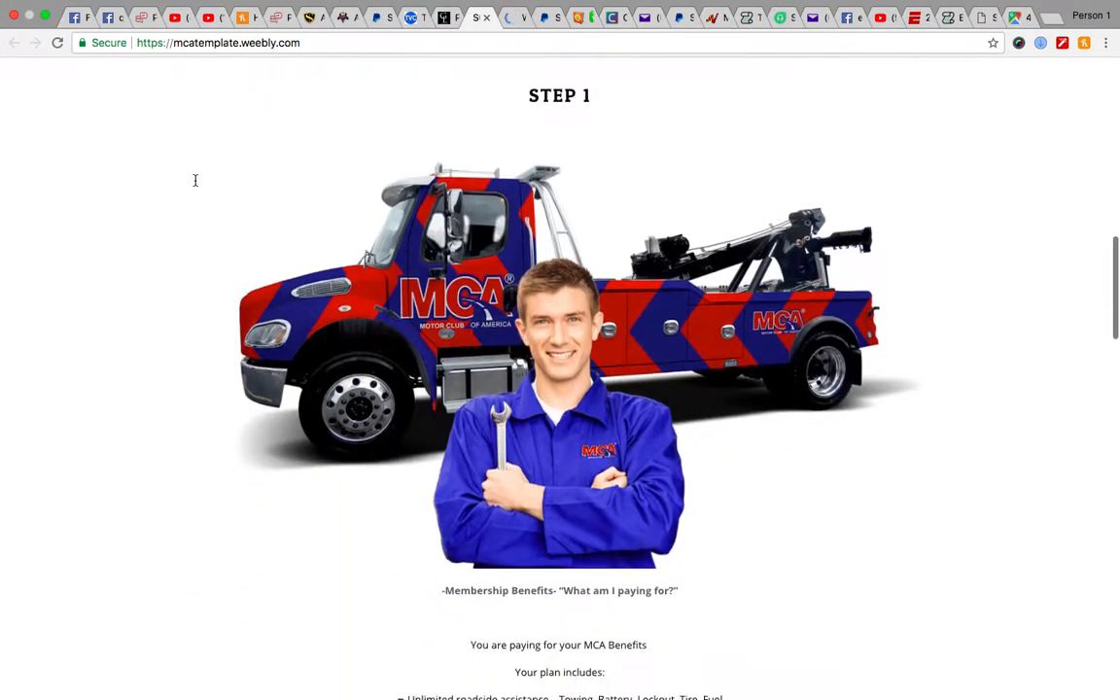
{"action": "scroll", "coordinate": [194, 181], "scroll_direction": "down", "scroll_amount": 15}
{"action": "scroll", "coordinate": [194, 182], "scroll_direction": "up", "scroll_amount": 5}
{"action": "scroll", "coordinate": [194, 185], "scroll_direction": "up", "scroll_amount": 10}
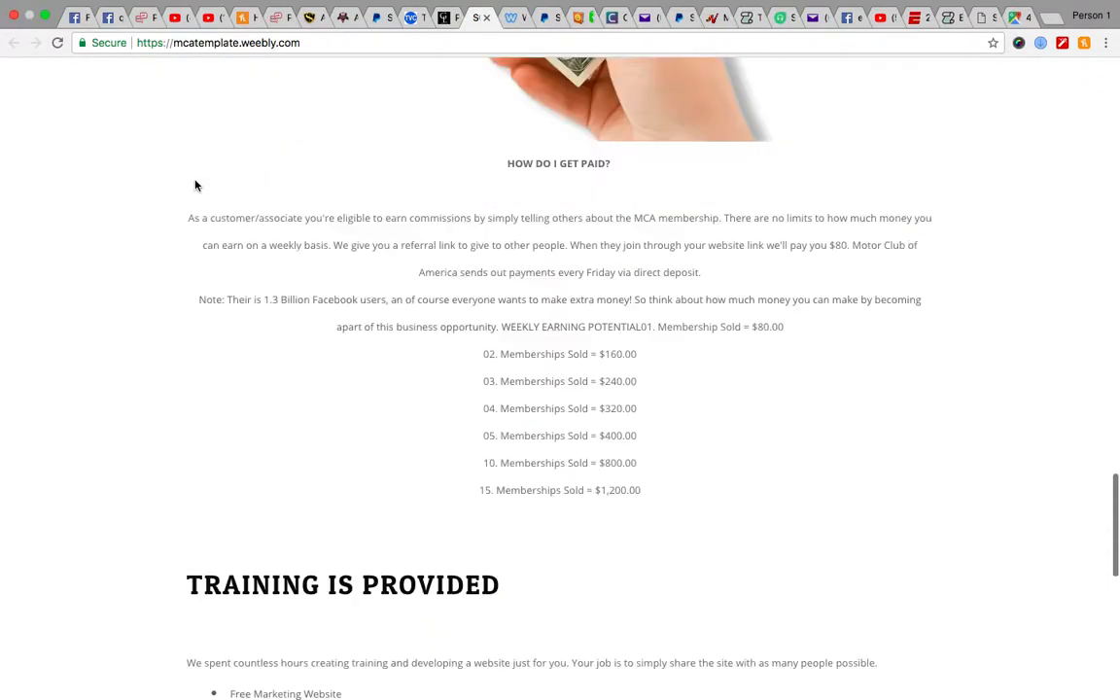
{"action": "scroll", "coordinate": [194, 185], "scroll_direction": "up", "scroll_amount": 15}
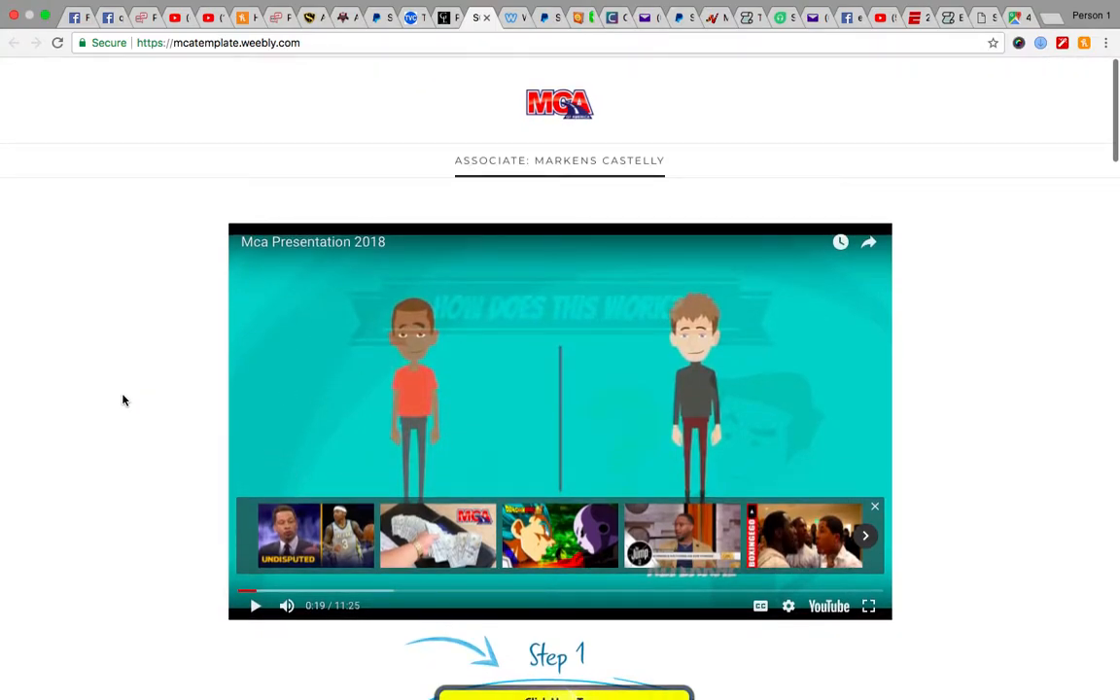
{"action": "scroll", "coordinate": [67, 442], "scroll_direction": "down", "scroll_amount": 5}
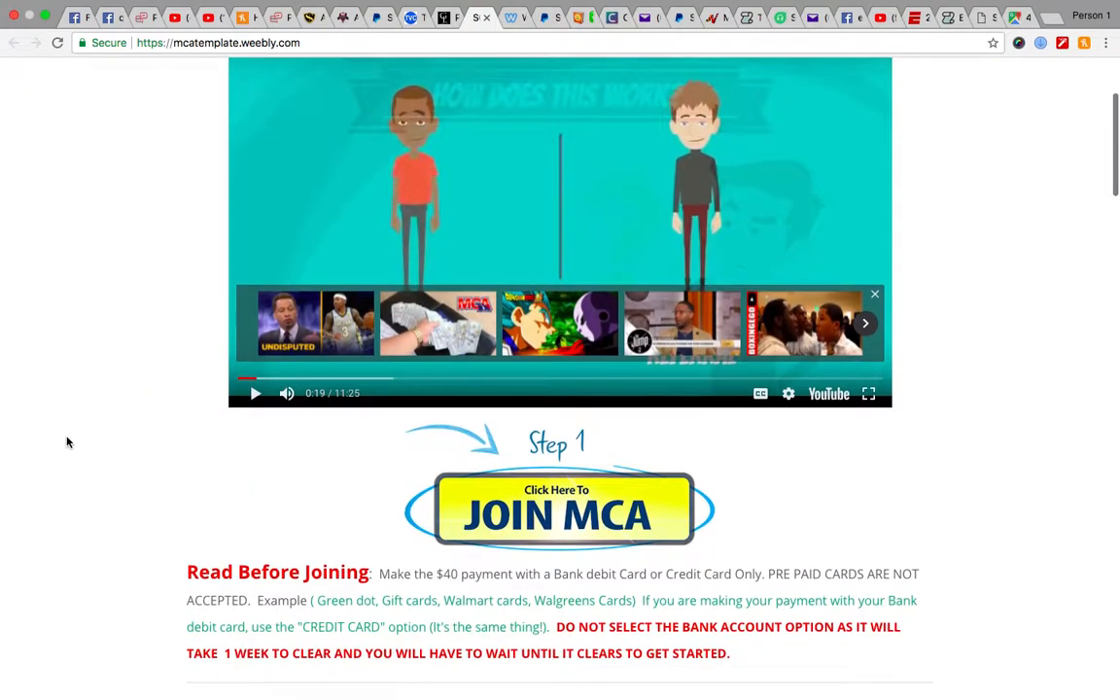
{"action": "scroll", "coordinate": [134, 480], "scroll_direction": "up", "scroll_amount": 5}
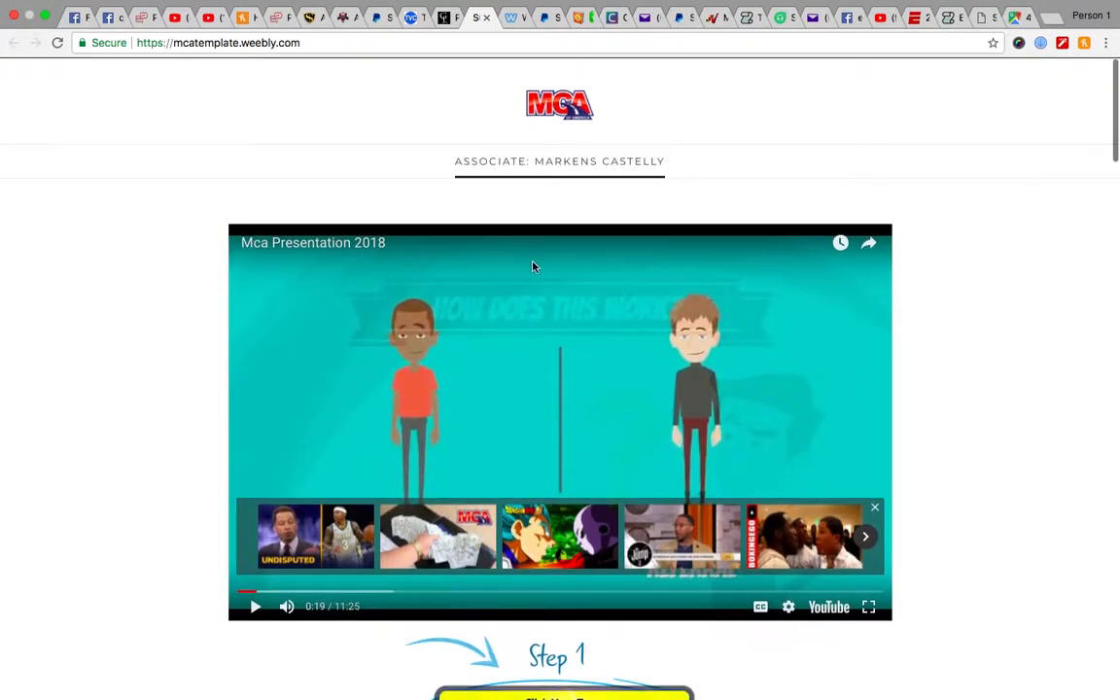
Choose the Southcorner barbershop theme from the business themes for the new site and start editing it
{"action": "left_click", "coordinate": [506, 19]}
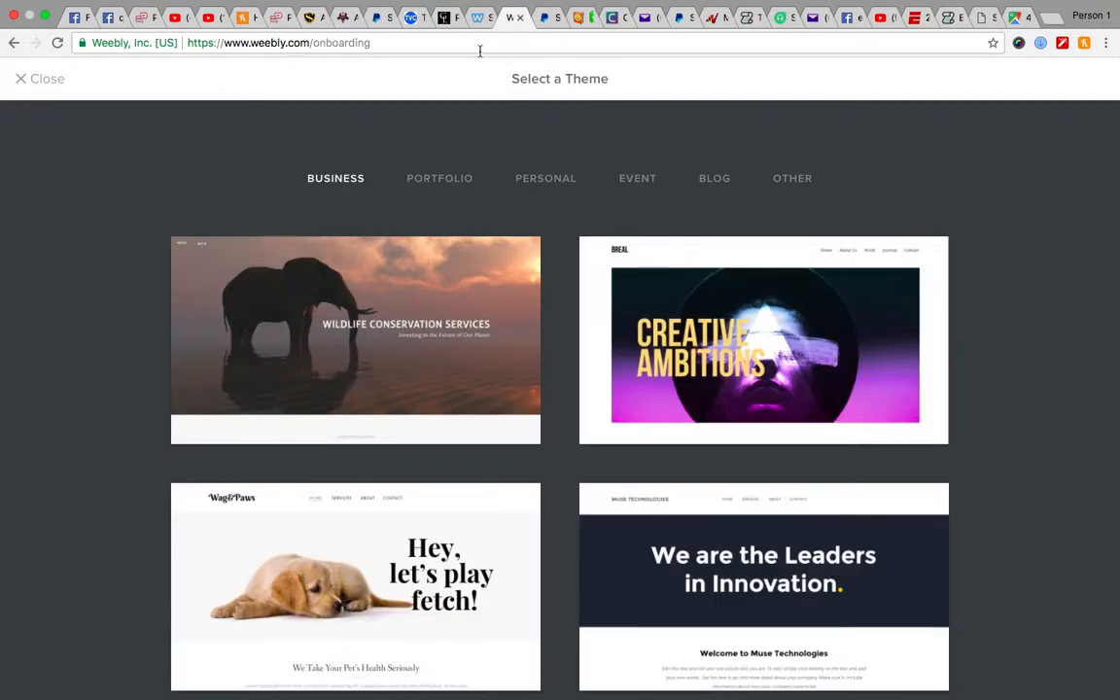
{"action": "scroll", "coordinate": [559, 258], "scroll_direction": "down", "scroll_amount": 1}
{"action": "scroll", "coordinate": [559, 258], "scroll_direction": "down", "scroll_amount": 10}
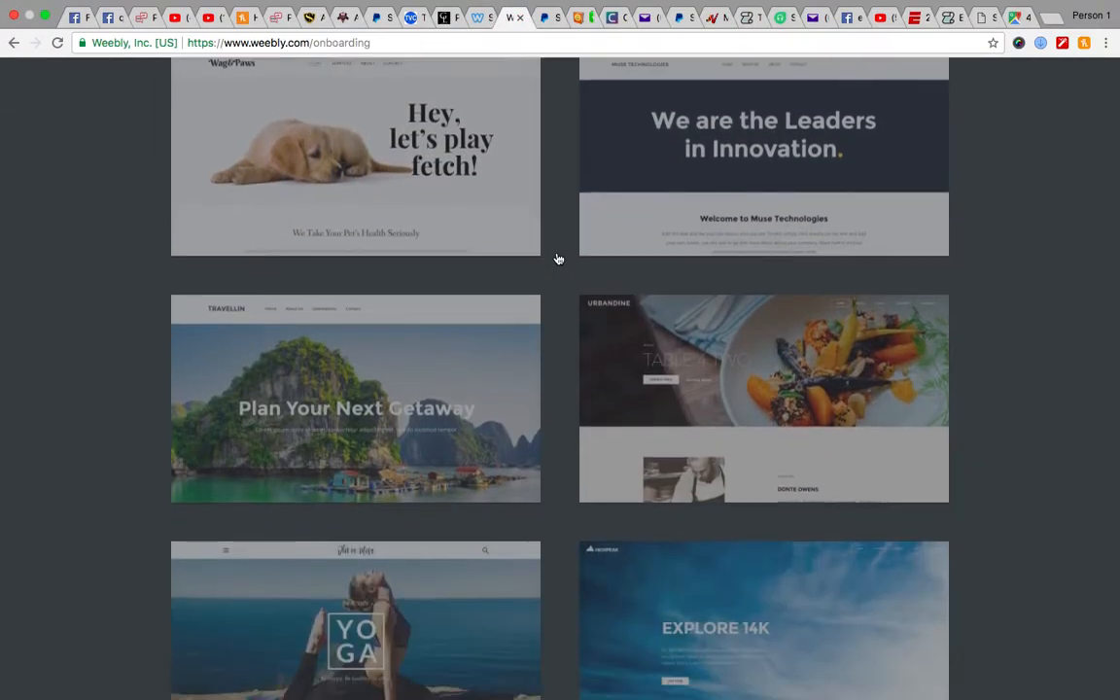
{"action": "scroll", "coordinate": [559, 259], "scroll_direction": "down", "scroll_amount": 1}
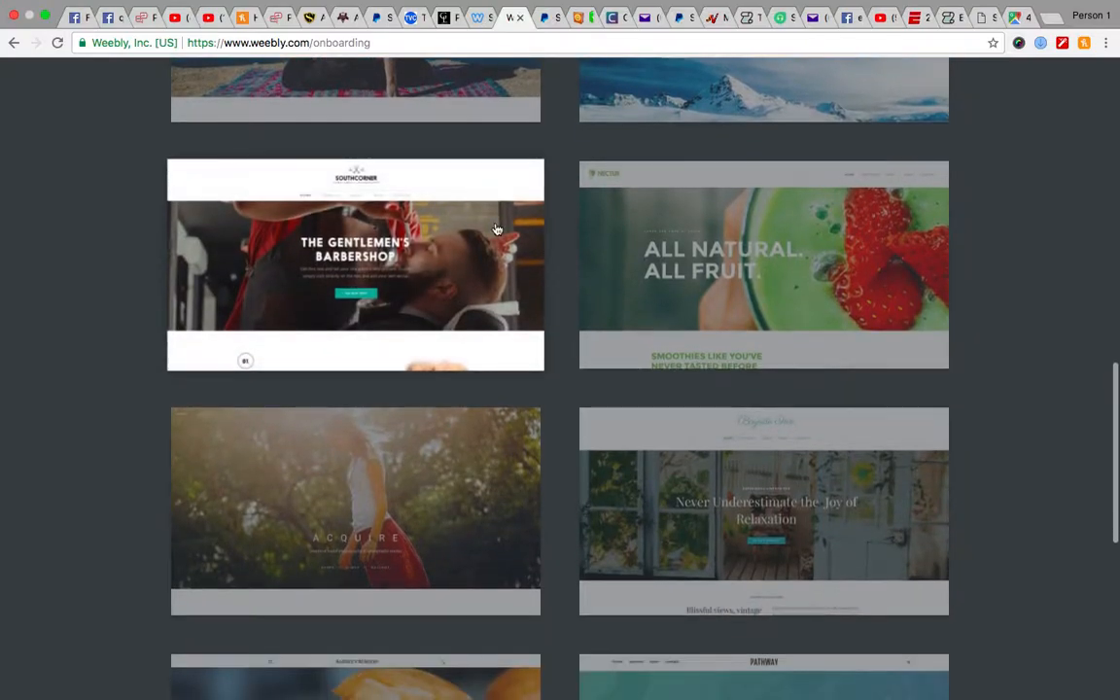
{"action": "left_click", "coordinate": [372, 273]}
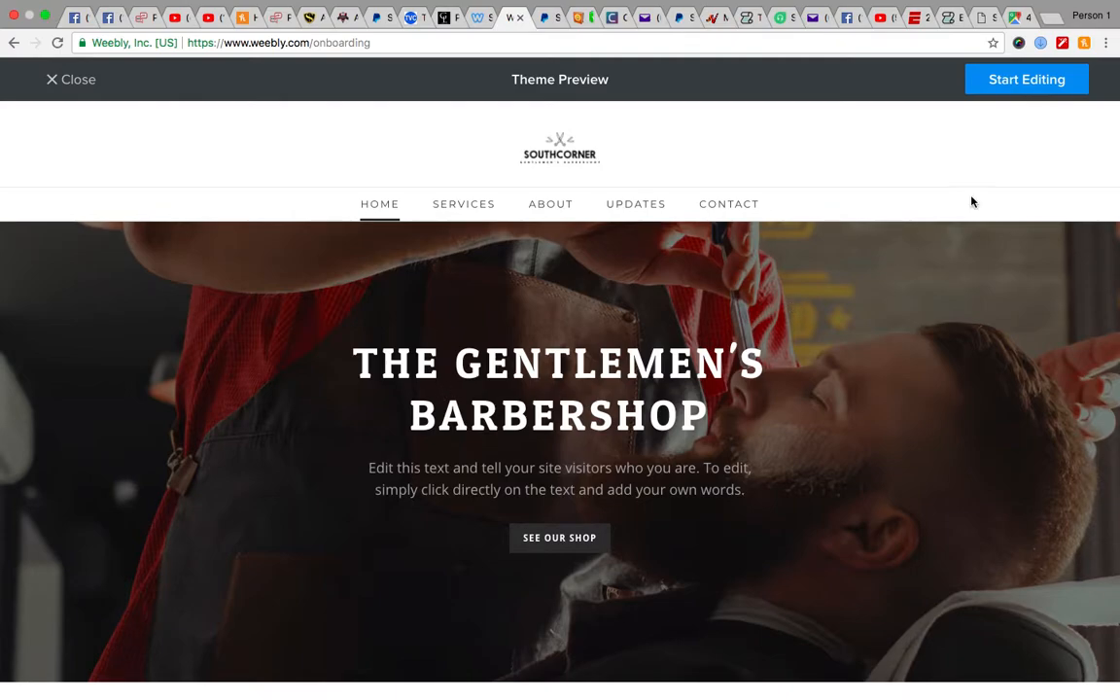
{"action": "left_click", "coordinate": [1009, 87]}
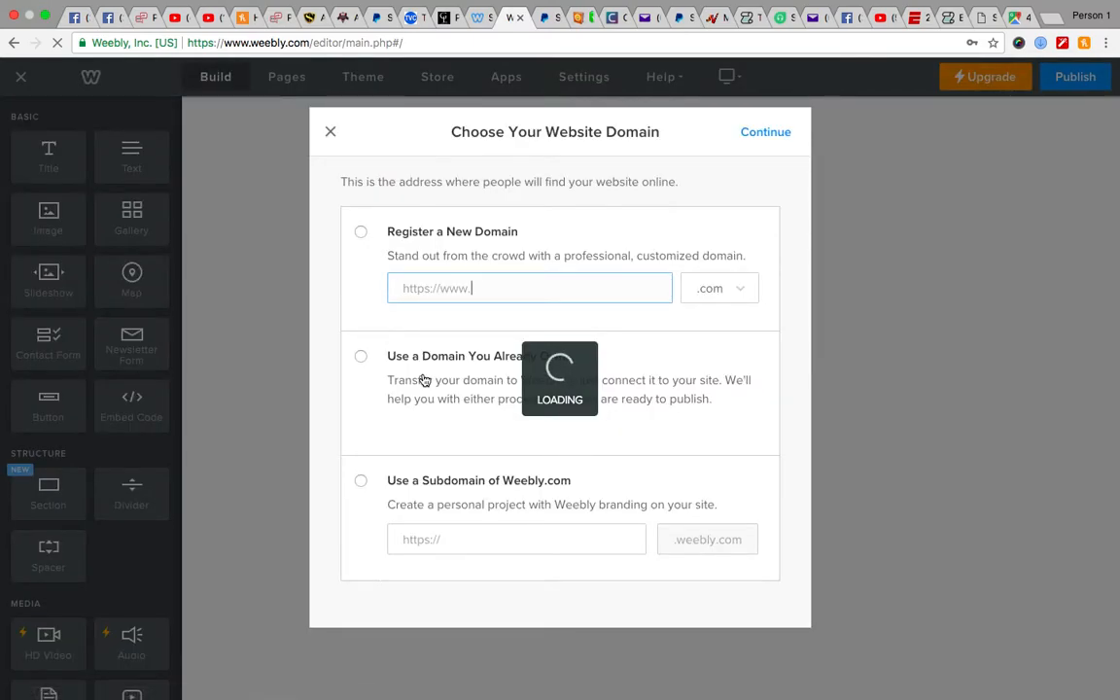
Assign the site a Weebly.com subdomain made of the associate's first name followed by "mcasite"
{"action": "left_click", "coordinate": [473, 533]}
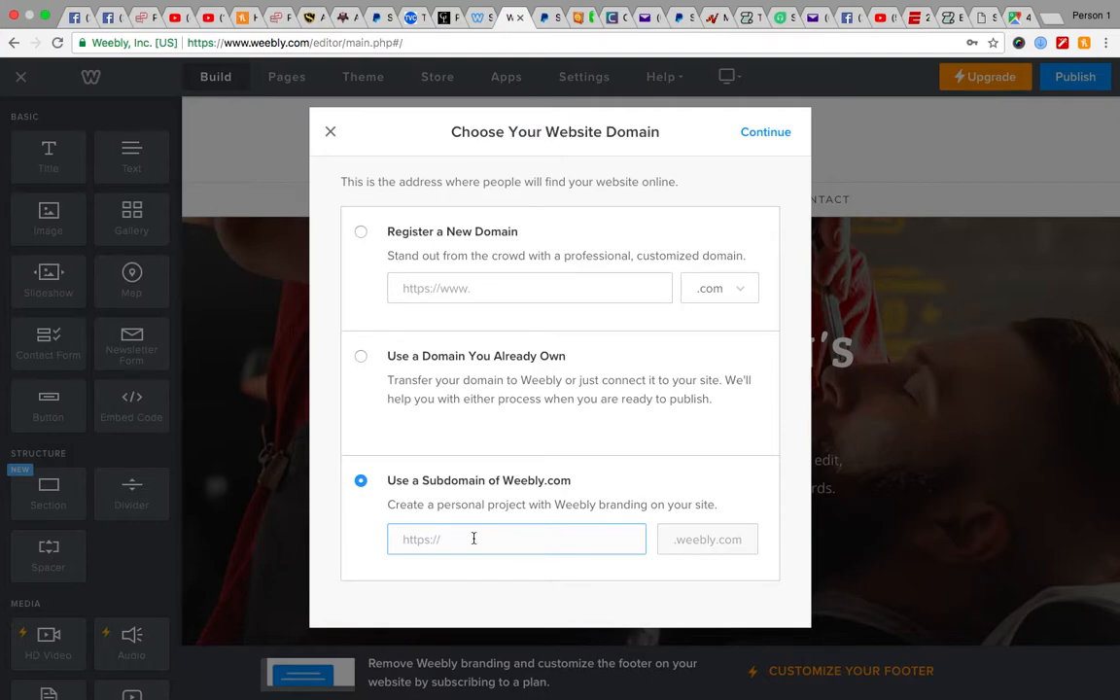
{"action": "type", "text": "arketing"}
{"action": "key", "text": "BackSpace"}
{"action": "key", "text": "BackSpace"}
{"action": "key", "text": "BackSpace"}
{"action": "key", "text": "BackSpace"}
{"action": "key", "text": "BackSpace"}
{"action": "key", "text": "BackSpace"}
{"action": "key", "text": "BackSpace"}
{"action": "type", "text": "arkensmcasite"}
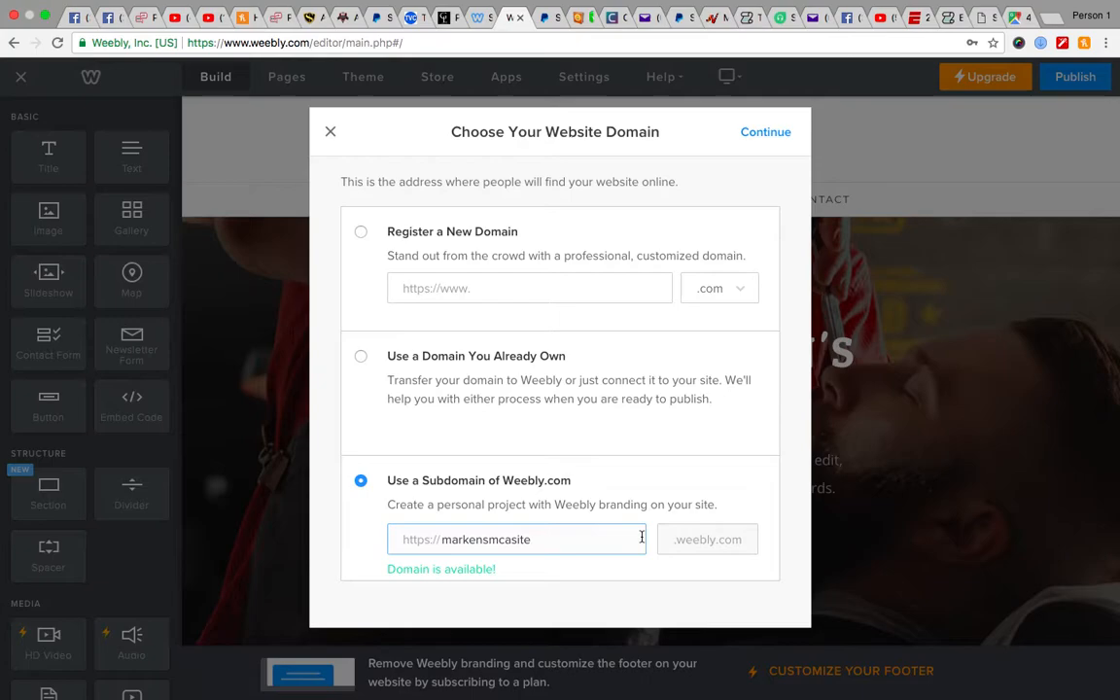
{"action": "key", "text": "Return"}
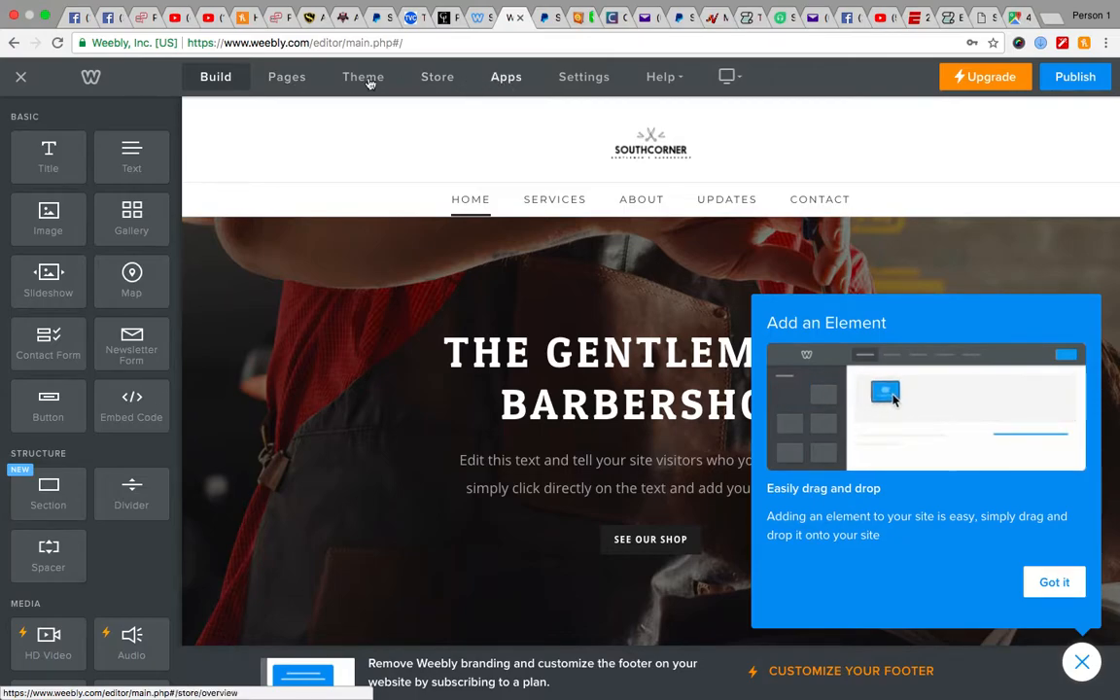
Delete the Services and About pages from the site
{"action": "left_click", "coordinate": [280, 78]}
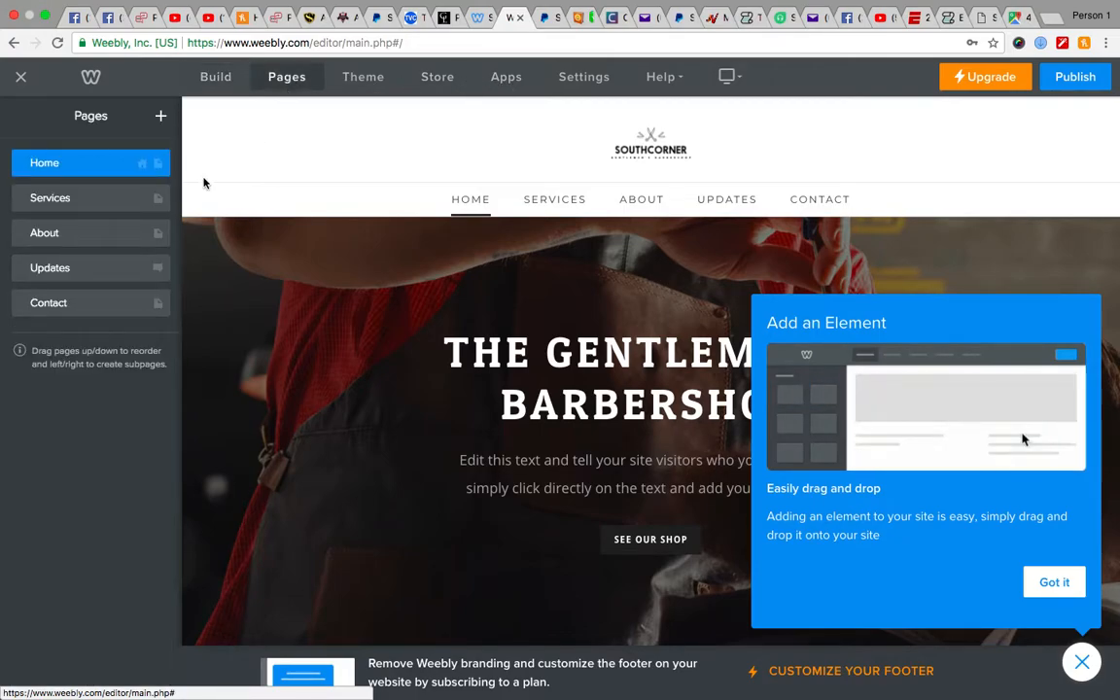
{"action": "left_click", "coordinate": [125, 201]}
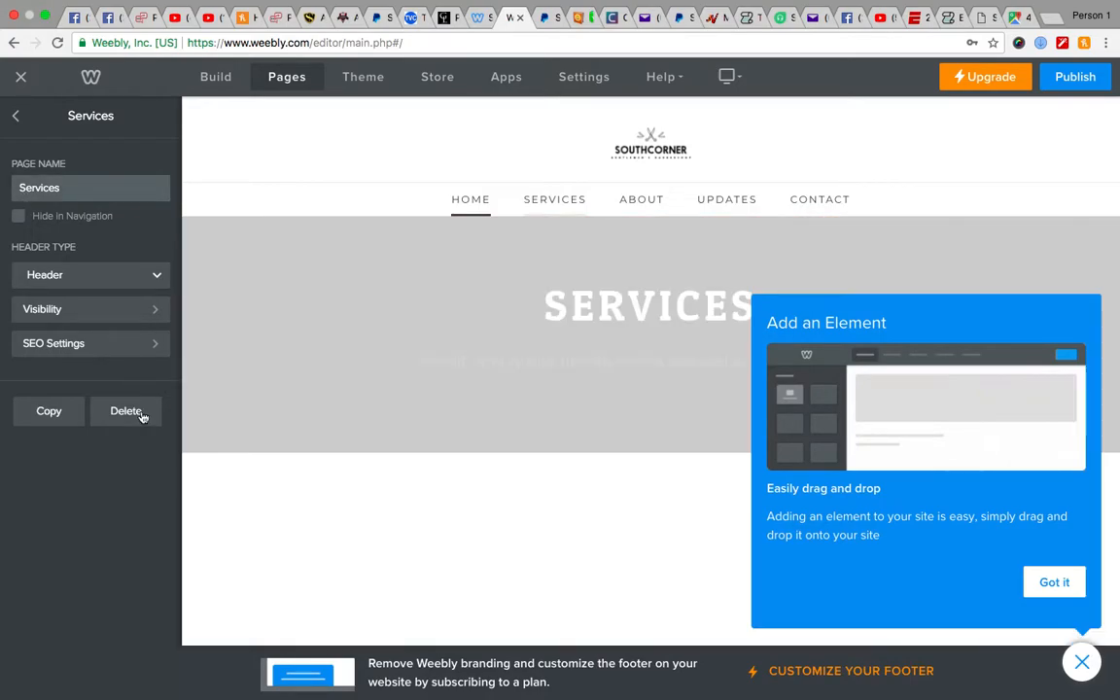
{"action": "left_click", "coordinate": [139, 413]}
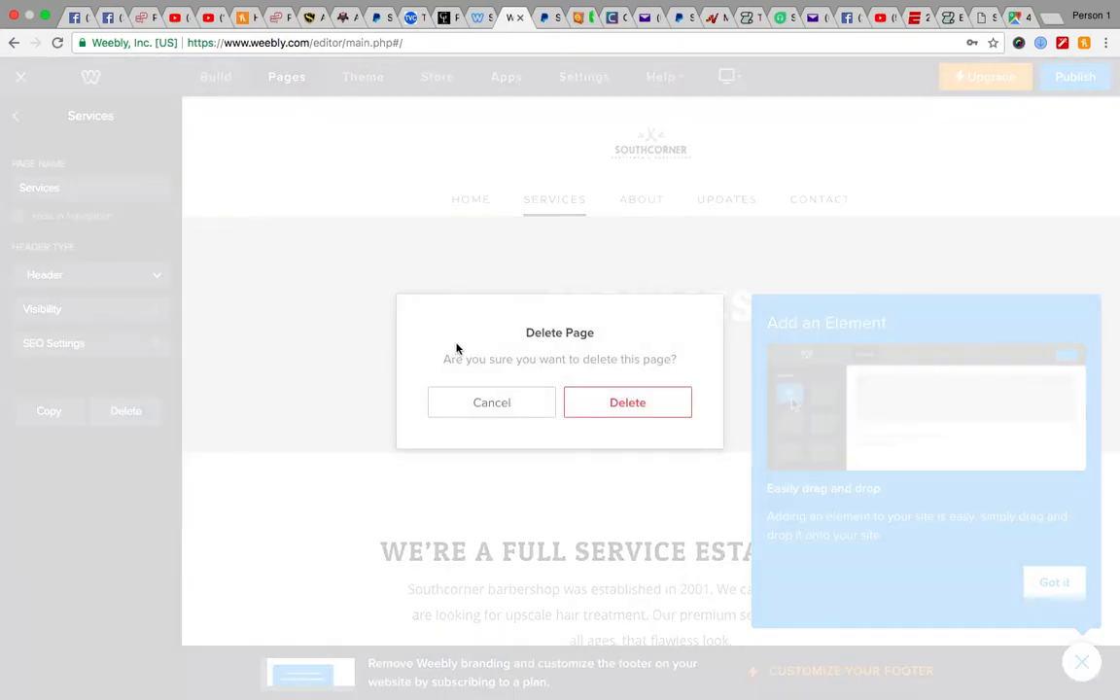
{"action": "left_click", "coordinate": [622, 408]}
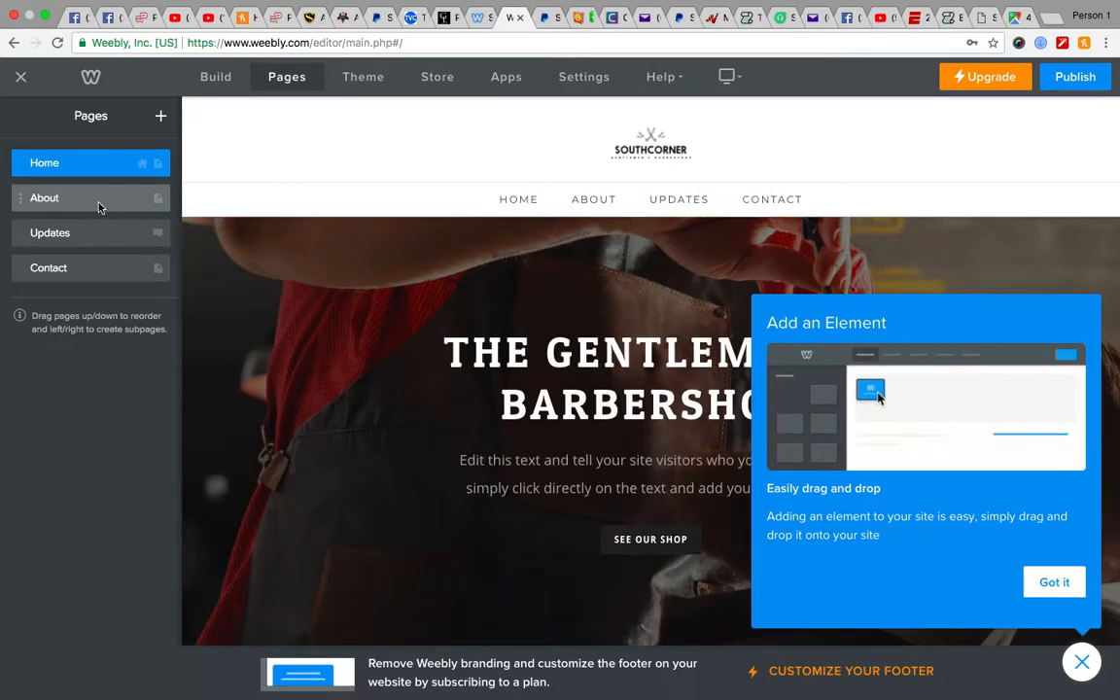
{"action": "left_click", "coordinate": [97, 201]}
{"action": "left_click", "coordinate": [126, 413]}
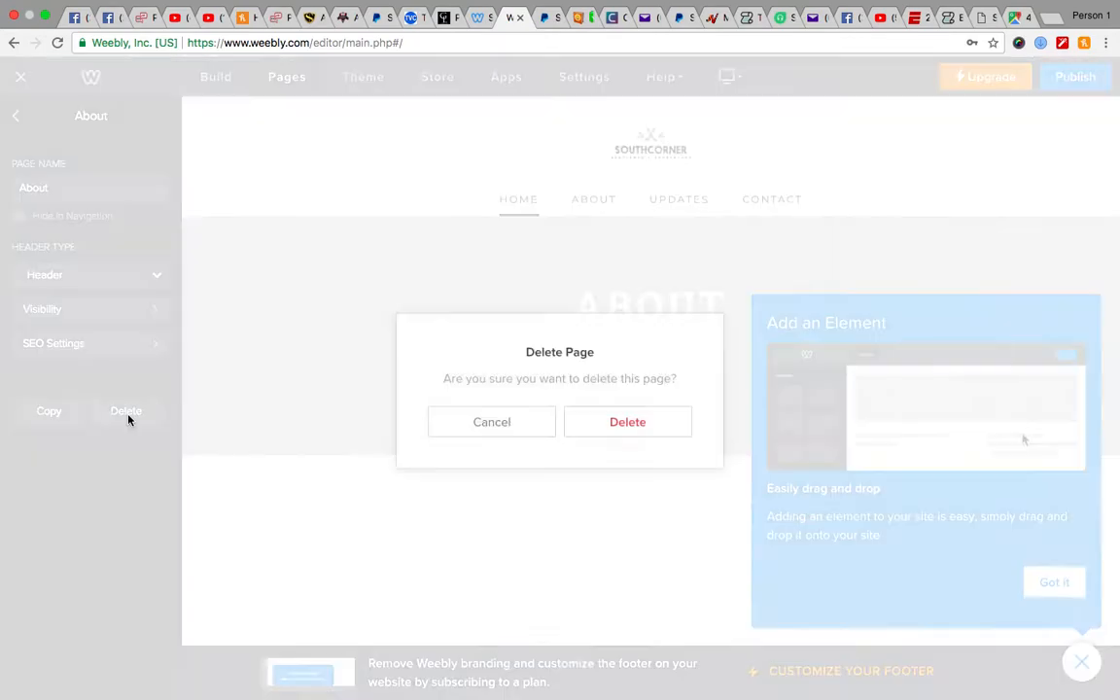
{"action": "left_click", "coordinate": [627, 414]}
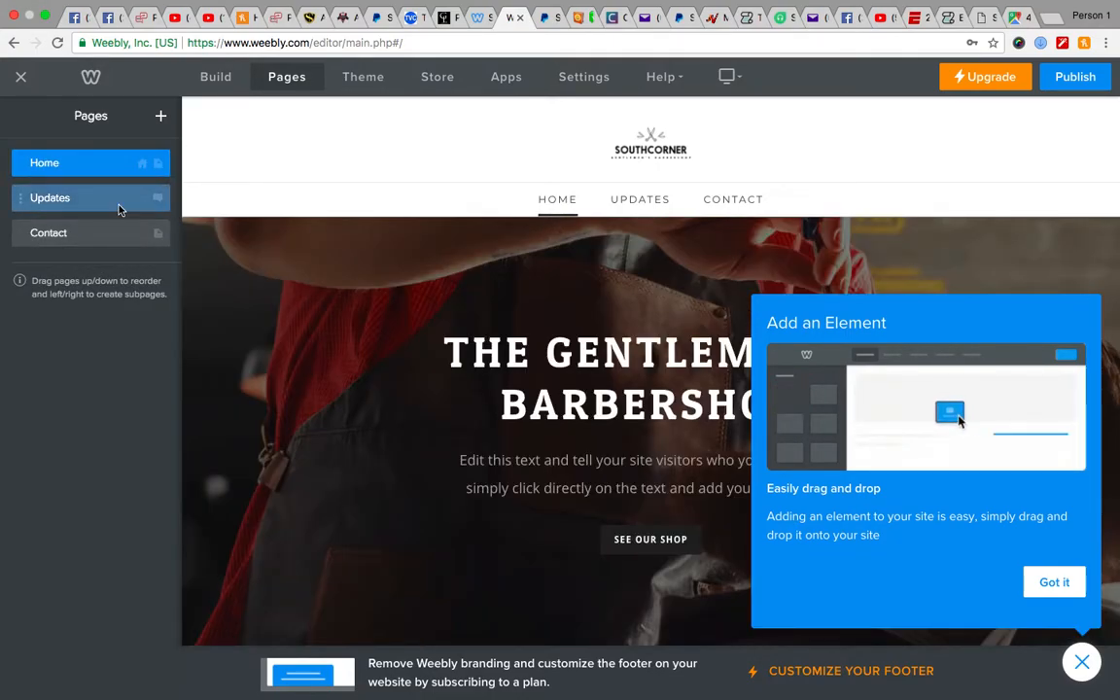
Delete the Updates and Contact pages from the site
{"action": "left_click", "coordinate": [118, 204]}
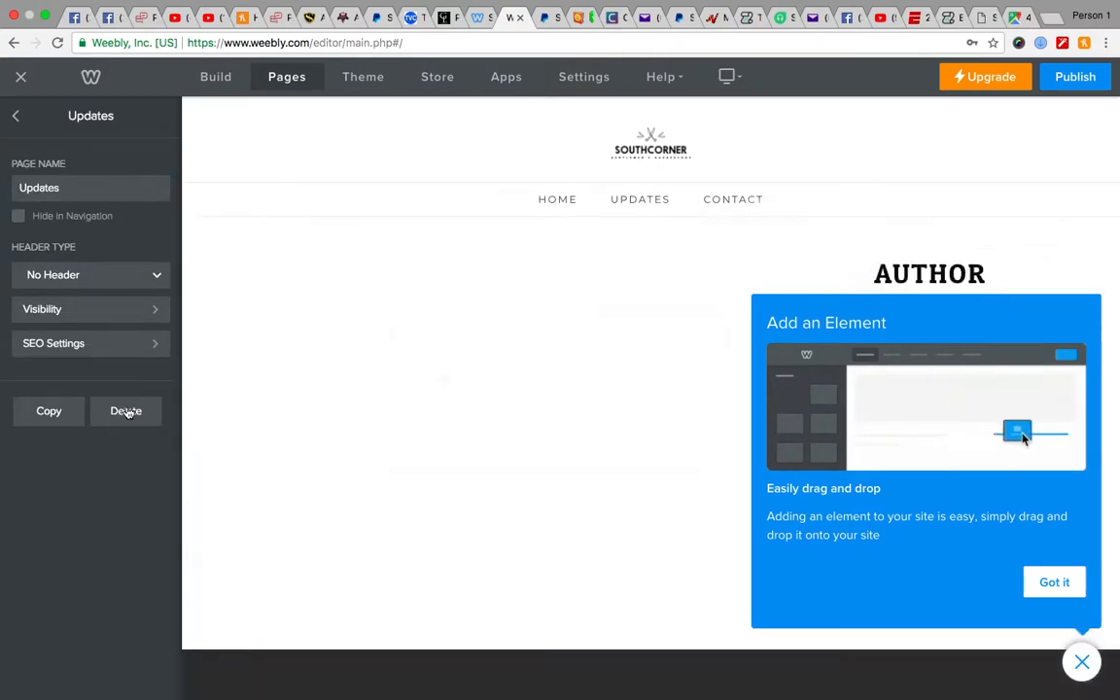
{"action": "left_click", "coordinate": [126, 411]}
{"action": "left_click", "coordinate": [630, 411]}
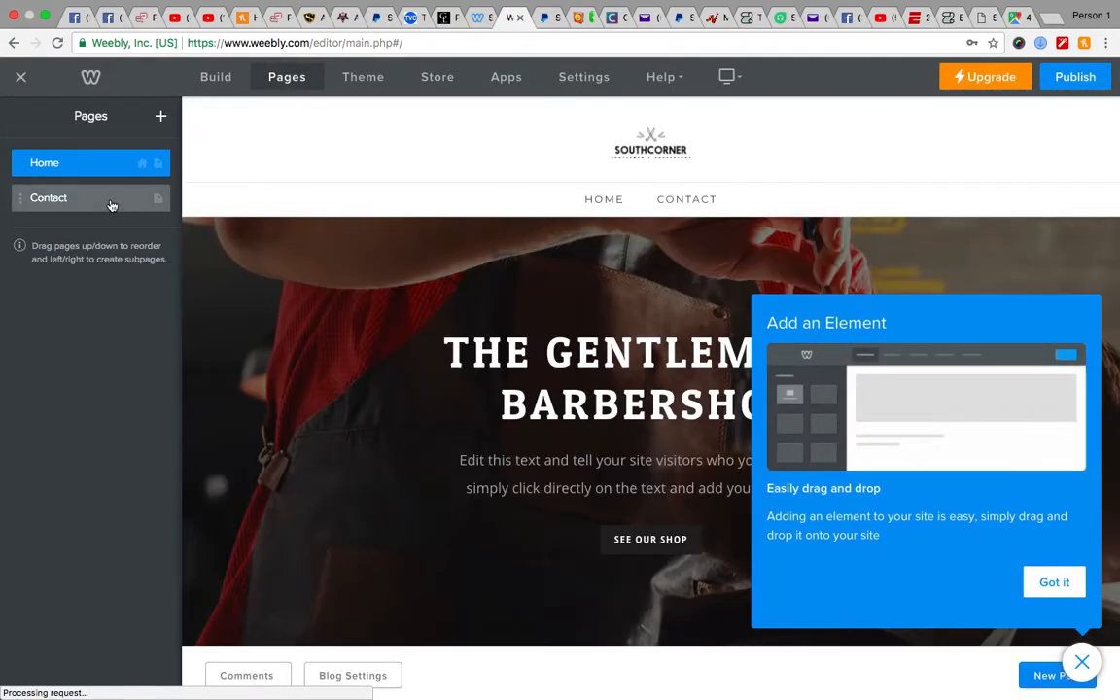
{"action": "left_click", "coordinate": [111, 204]}
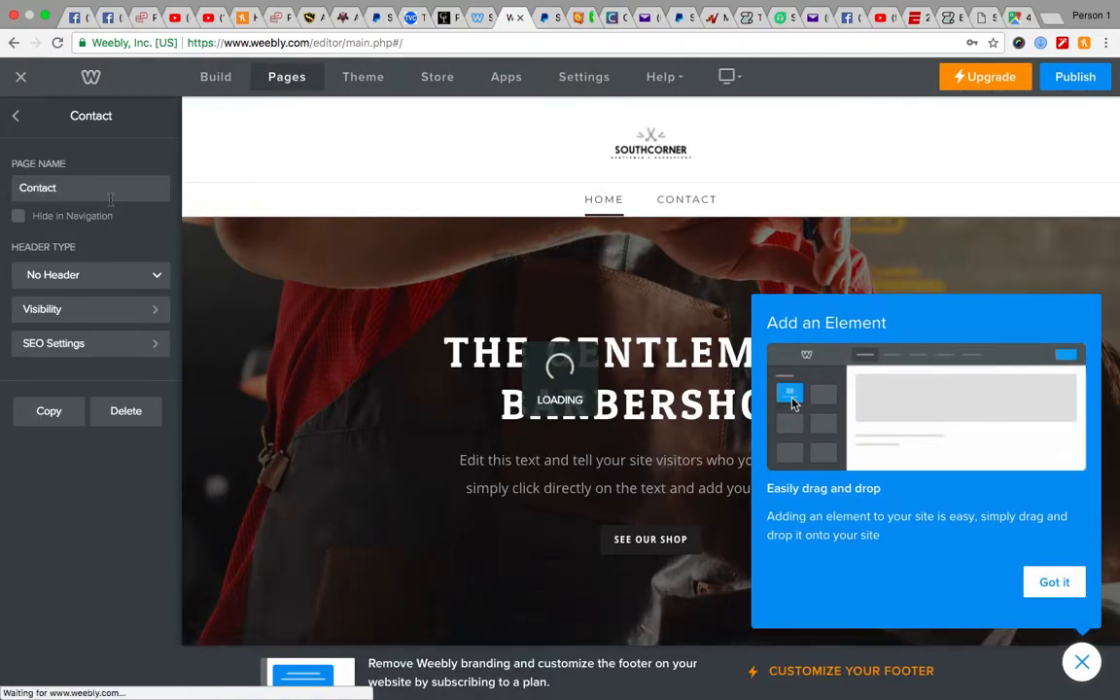
{"action": "left_click", "coordinate": [125, 410]}
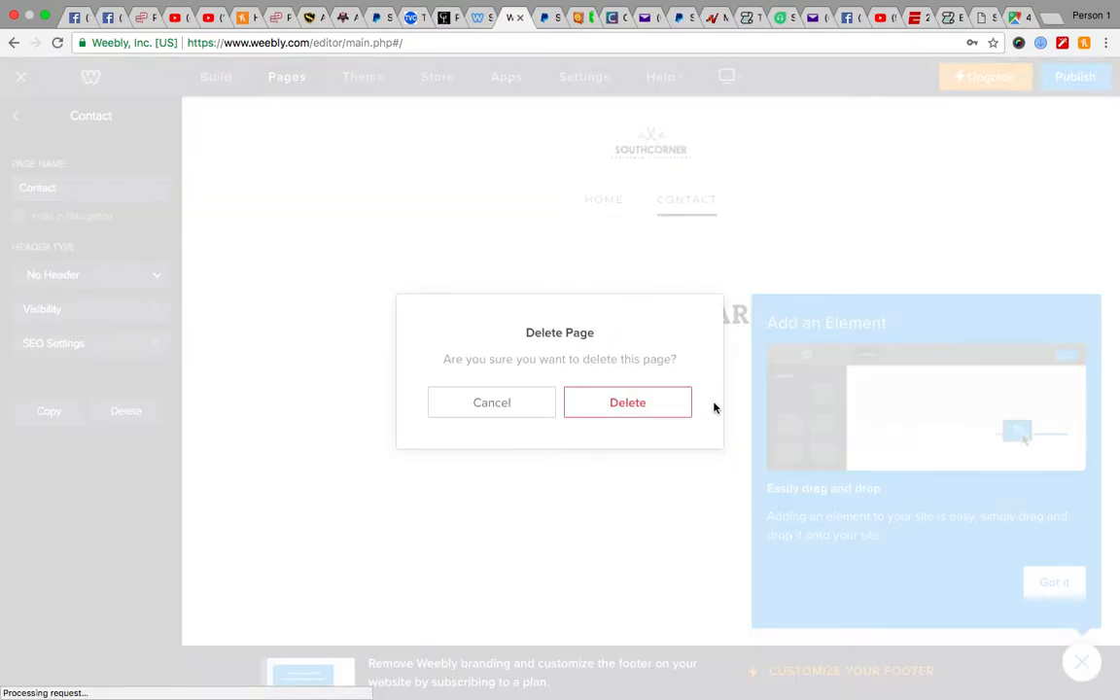
{"action": "left_click", "coordinate": [644, 407]}
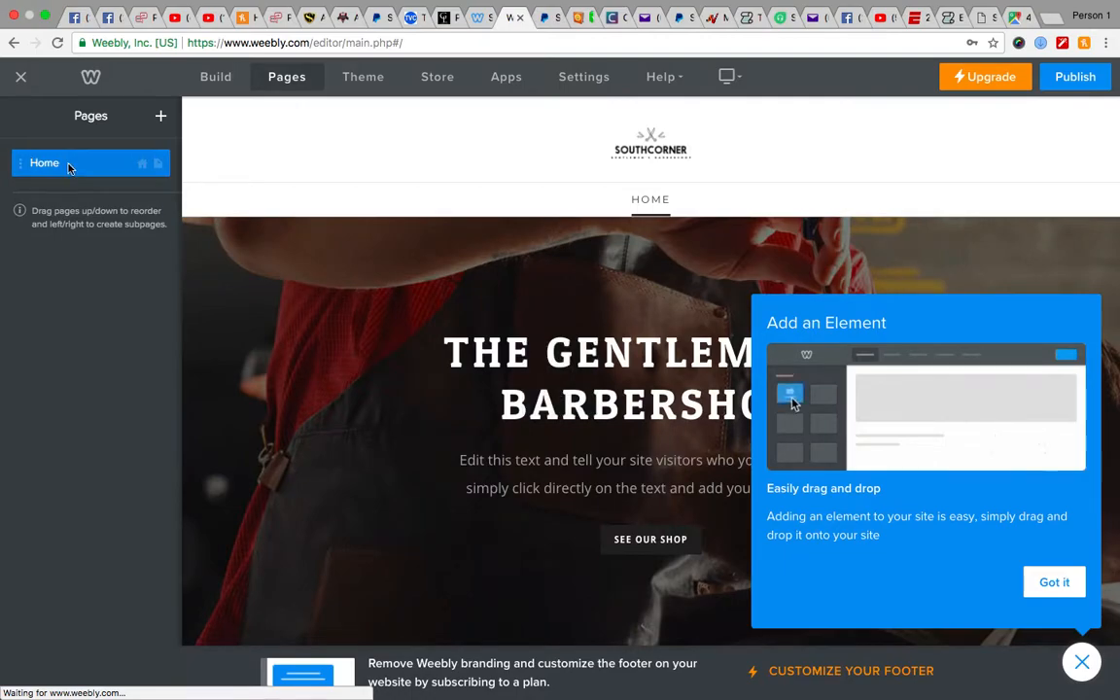
Rename the Home page to "Associate:" followed by the associate's full name
{"action": "left_click", "coordinate": [68, 167]}
{"action": "double_click", "coordinate": [60, 187]}
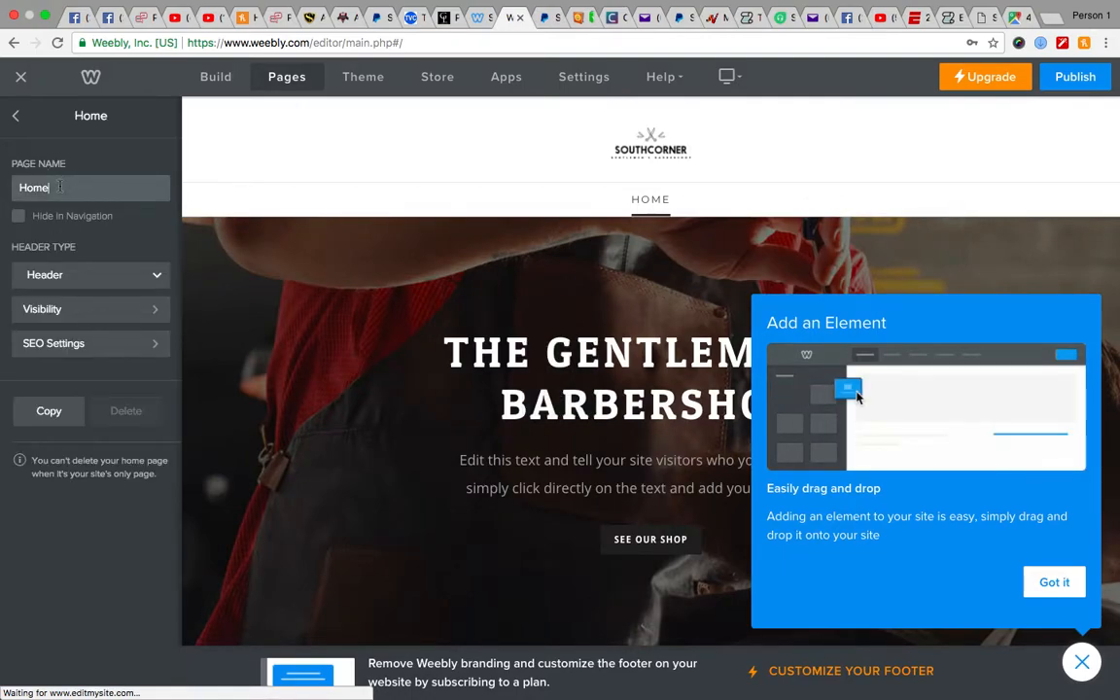
{"action": "type", "text": "Ass"}
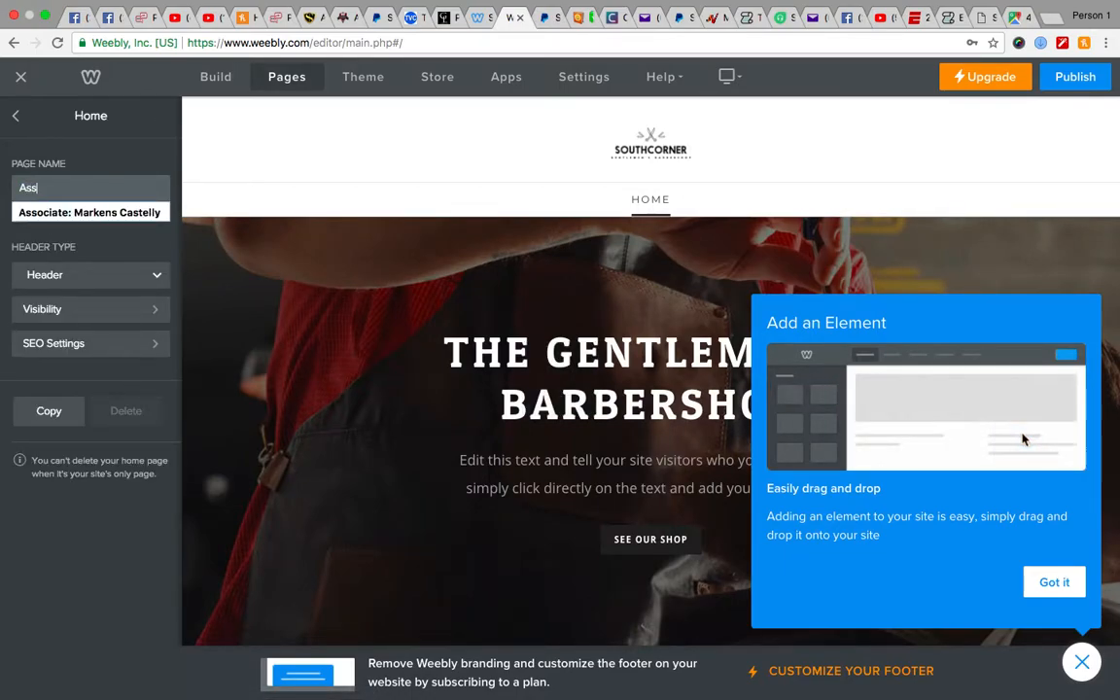
{"action": "left_click", "coordinate": [73, 206]}
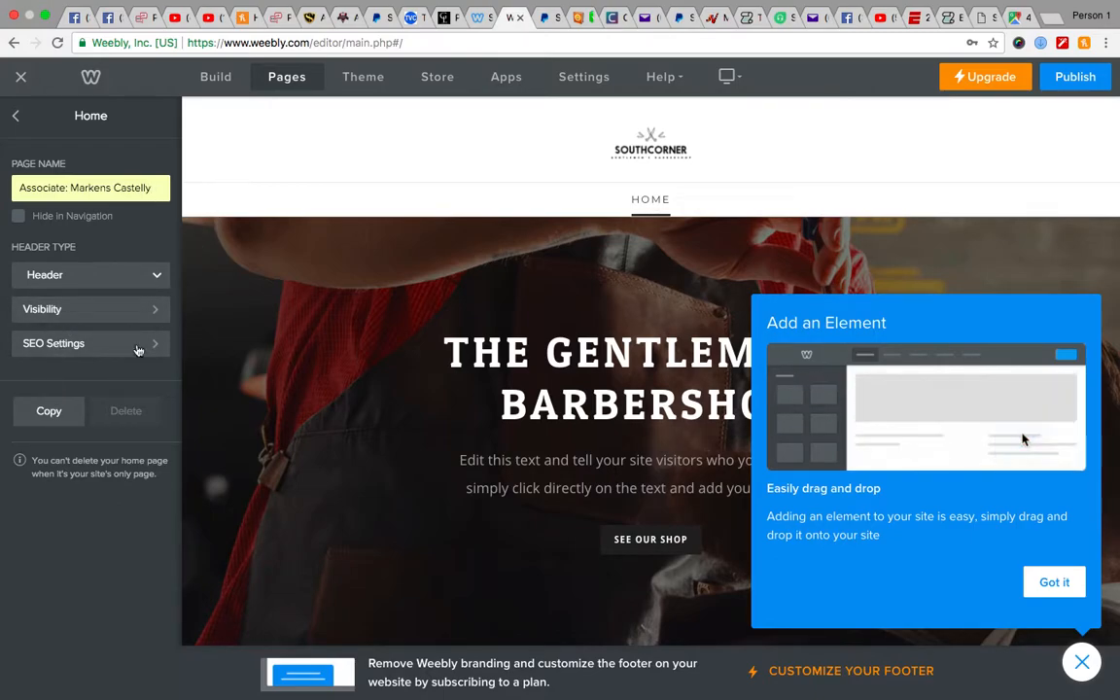
{"action": "key", "text": "Return"}
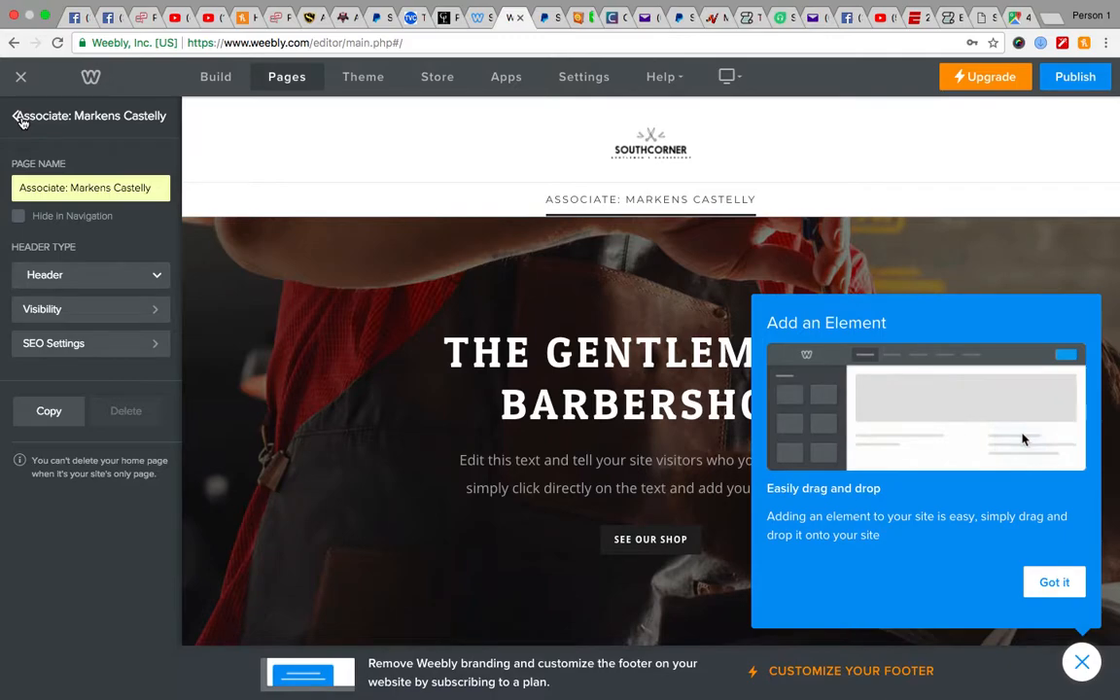
{"action": "left_click", "coordinate": [17, 117]}
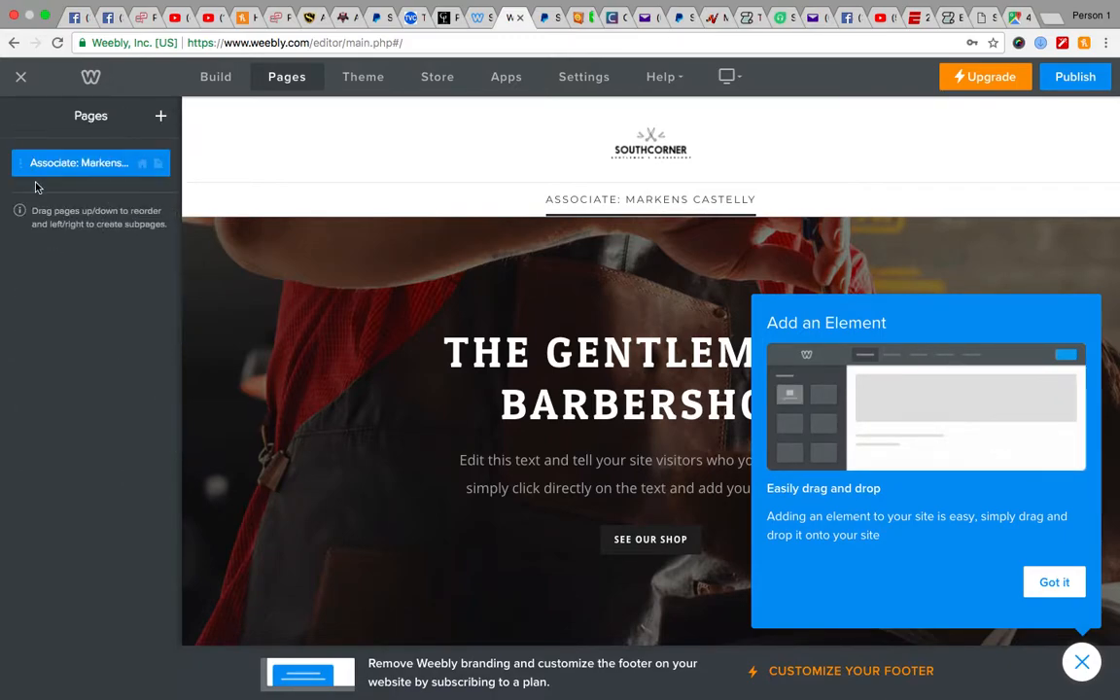
Set the header type of the associate page to No Header
{"action": "left_click", "coordinate": [90, 167]}
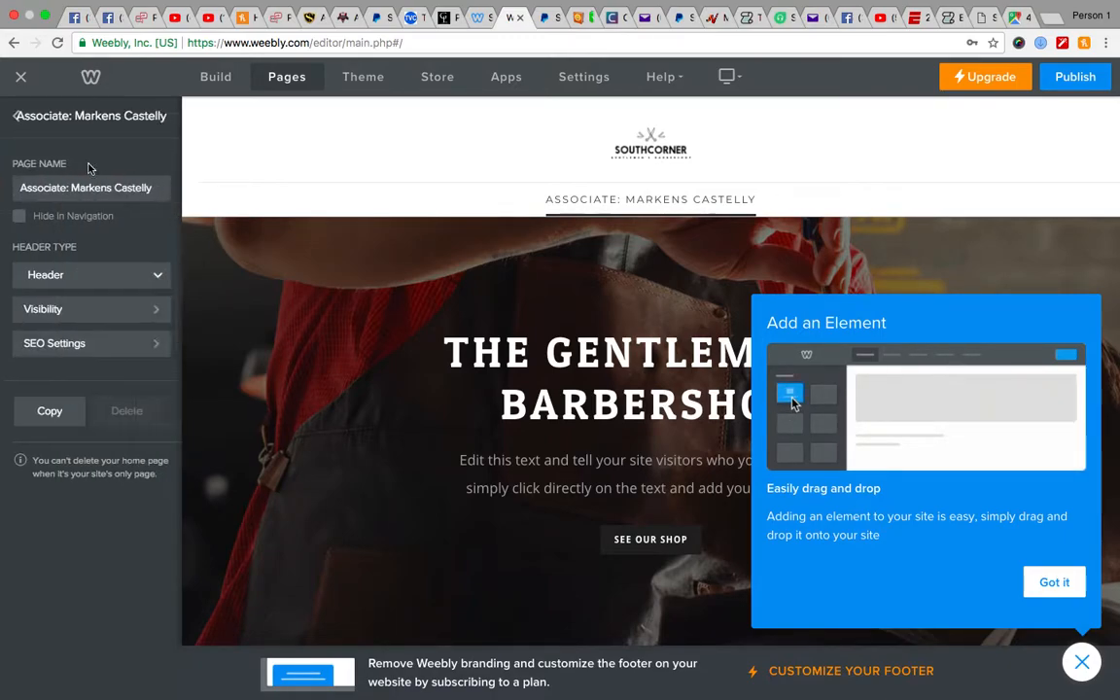
{"action": "left_click", "coordinate": [92, 280]}
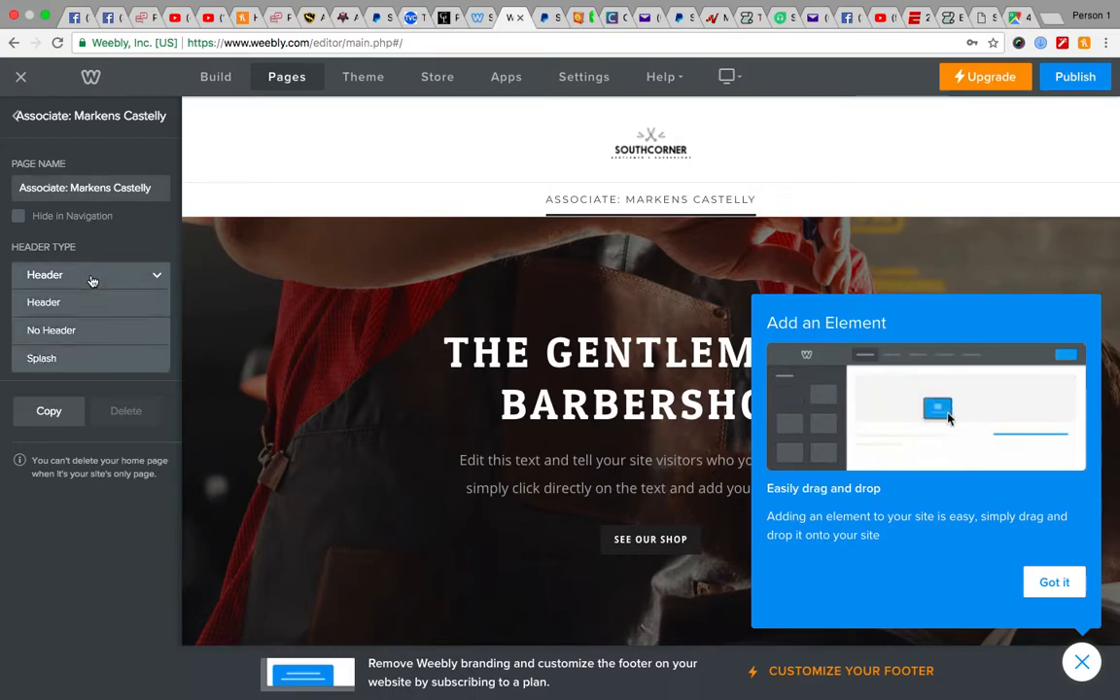
{"action": "left_click", "coordinate": [78, 331]}
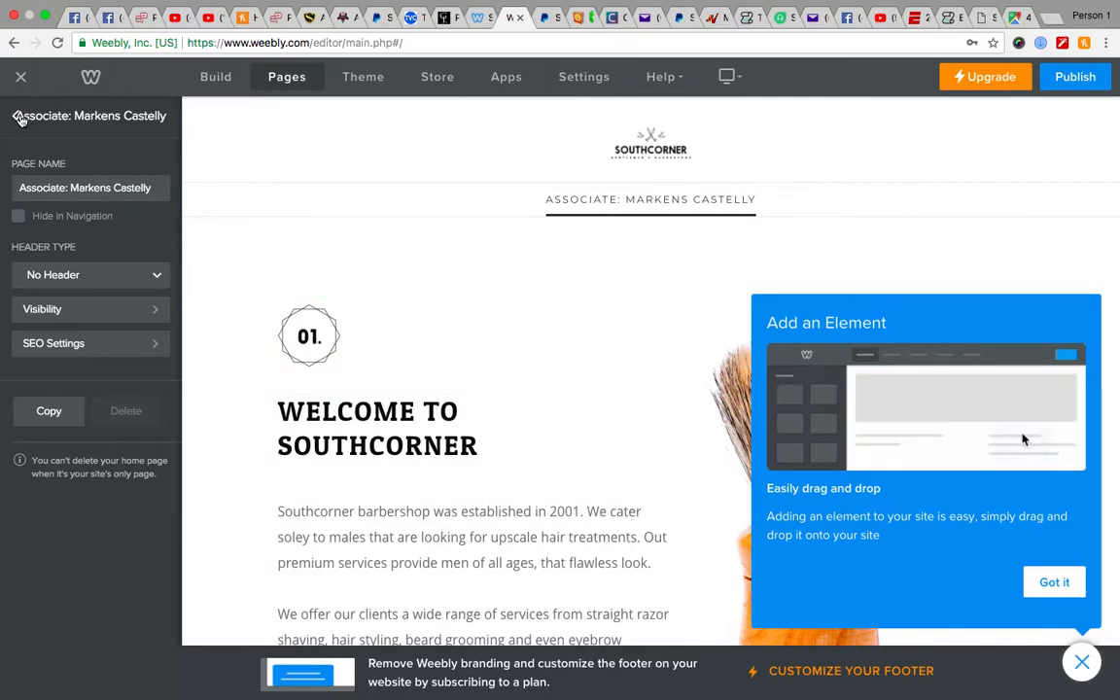
{"action": "left_click", "coordinate": [16, 115]}
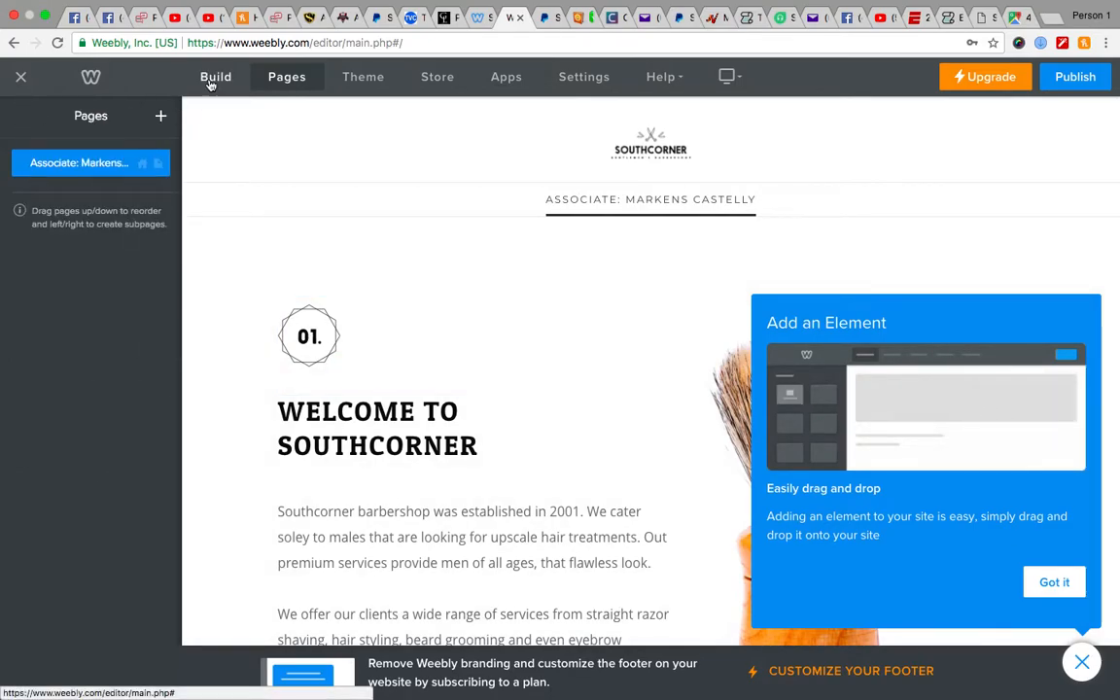
Switch to the page-building view and dismiss the getting-started guide
{"action": "left_click", "coordinate": [215, 82]}
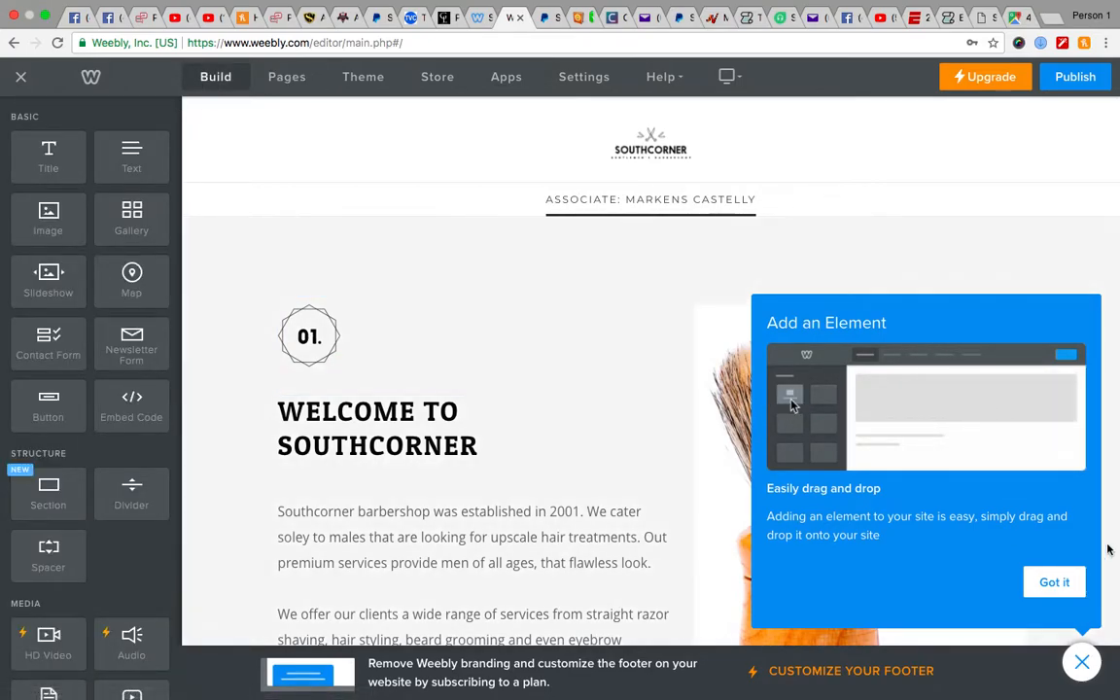
{"action": "left_click", "coordinate": [1070, 583]}
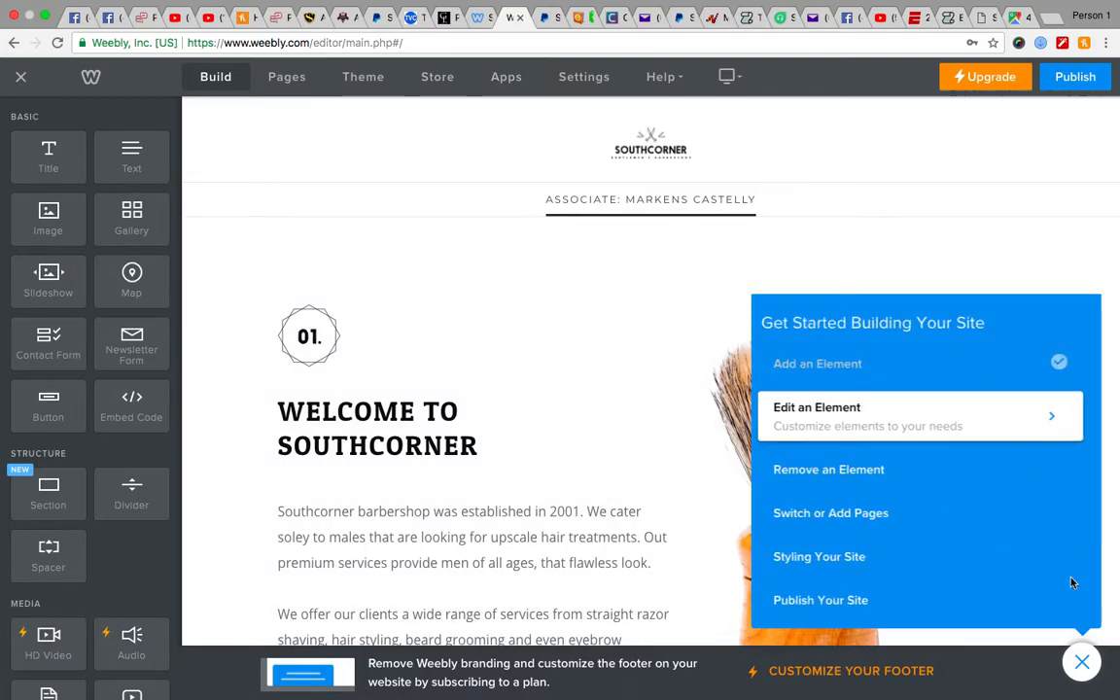
{"action": "left_click", "coordinate": [1083, 663]}
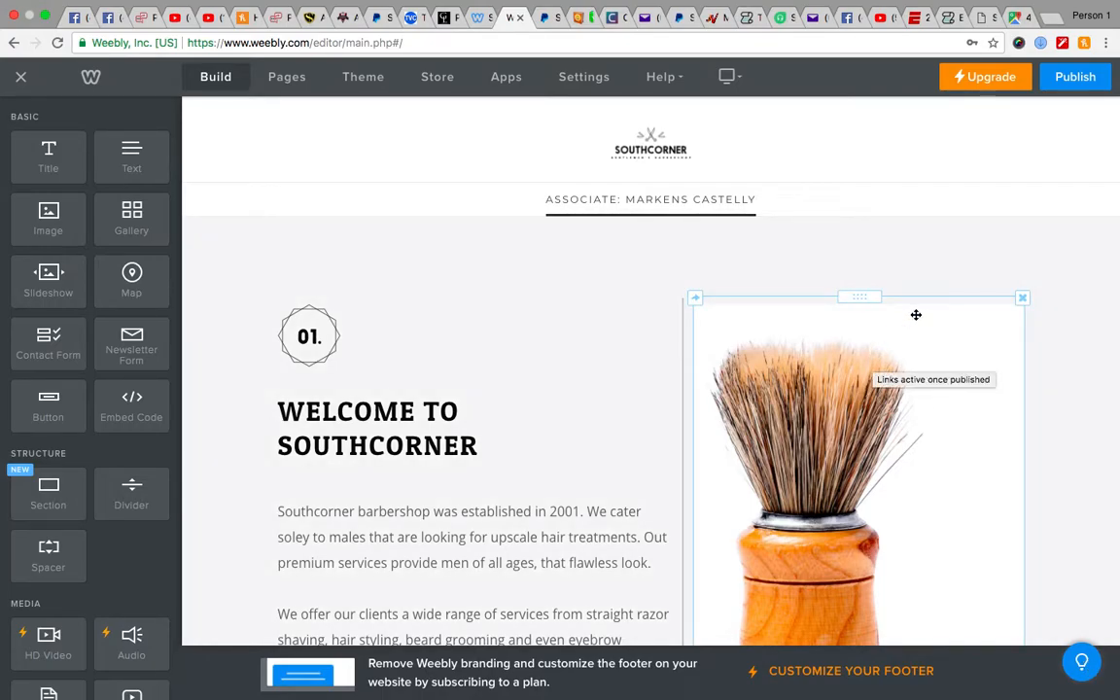
Examine the header logo on the mcatemplate.weebly.com template site and return to the site editor
{"action": "left_click", "coordinate": [714, 169]}
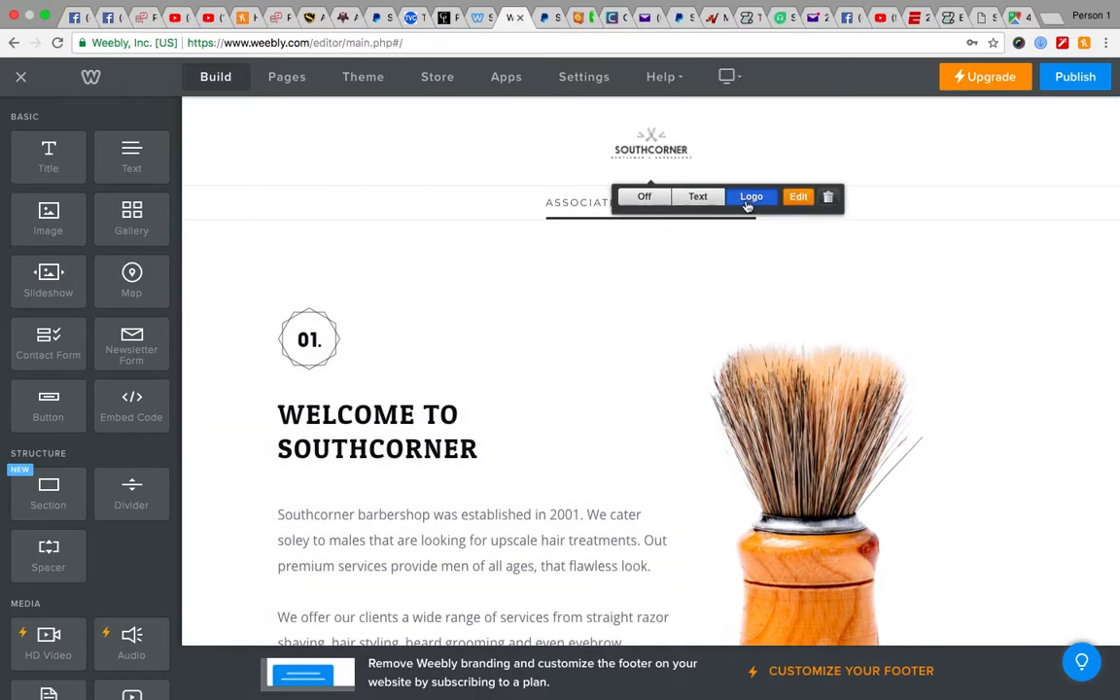
{"action": "left_click", "coordinate": [513, 227]}
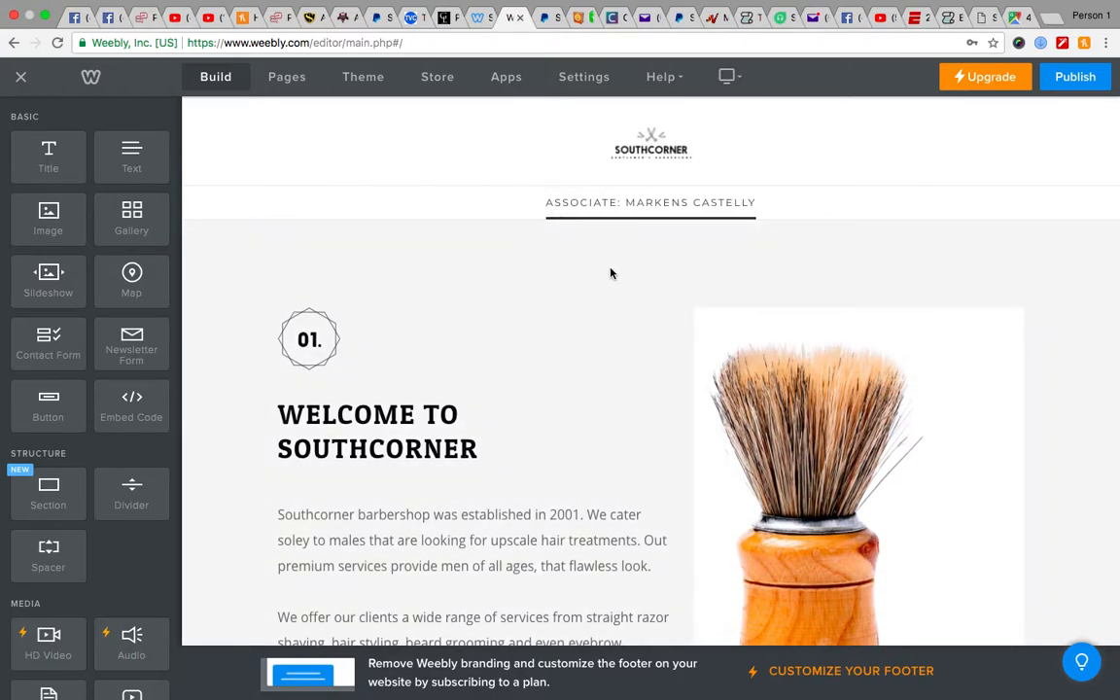
{"action": "left_click", "coordinate": [476, 19]}
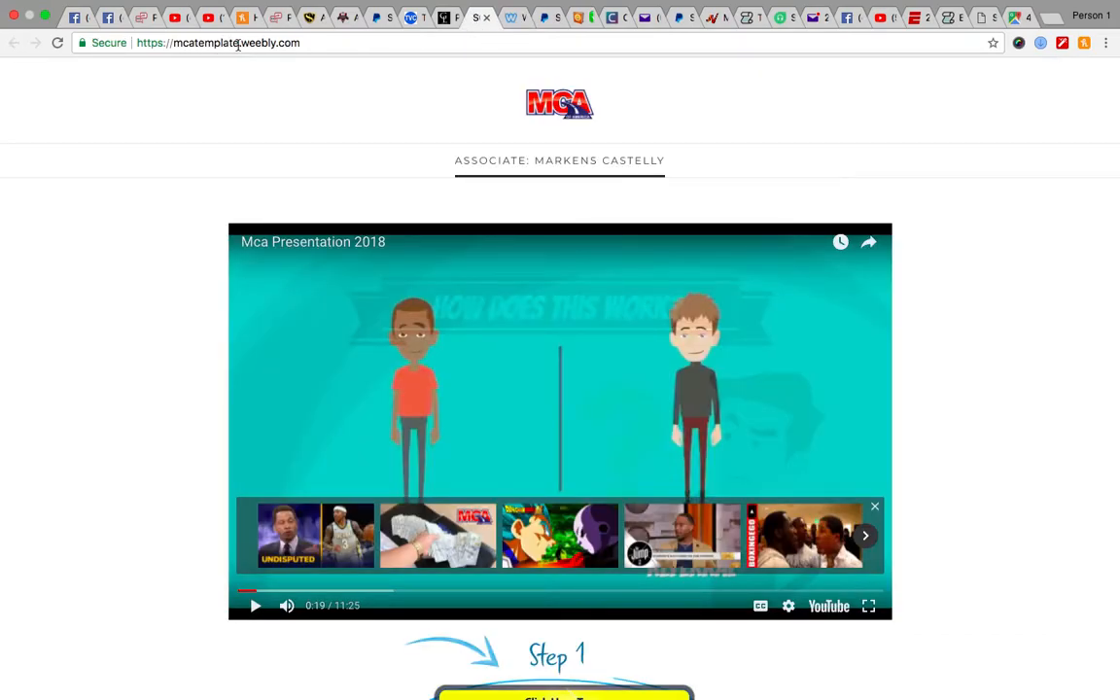
{"action": "right_click", "coordinate": [572, 110]}
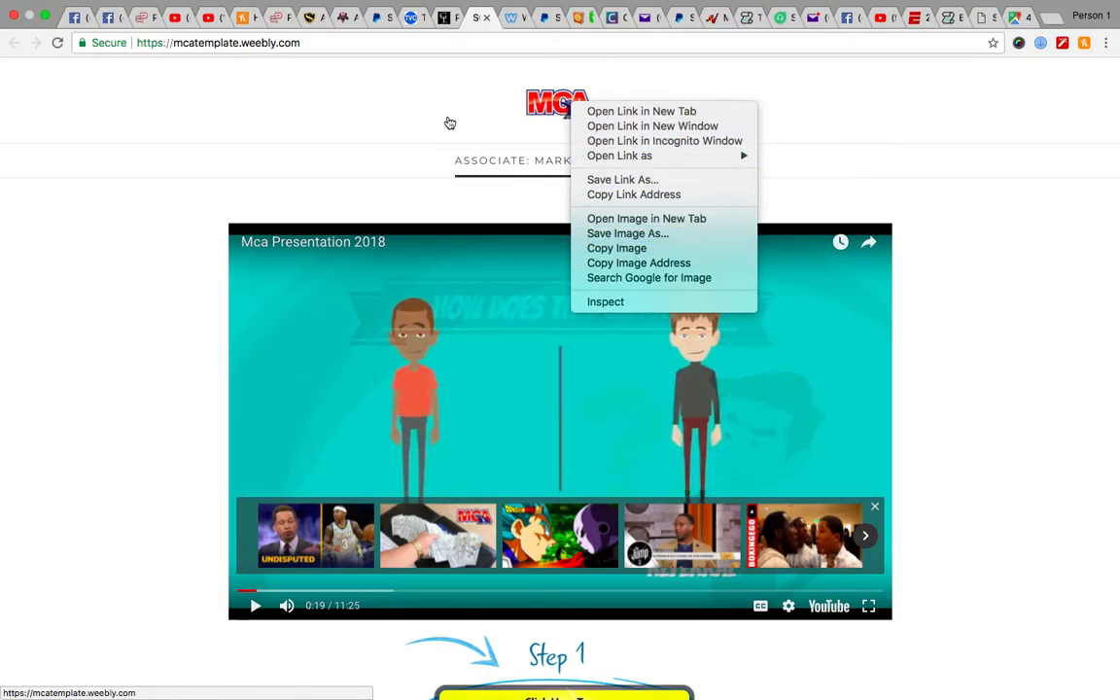
{"action": "left_click", "coordinate": [510, 21]}
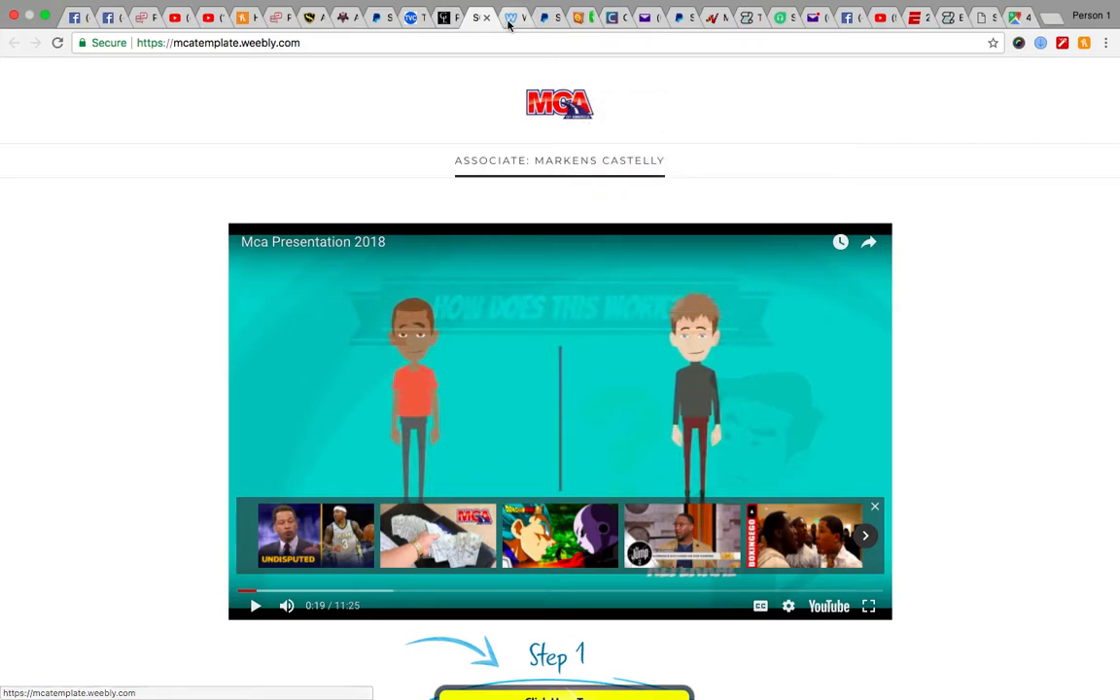
{"action": "left_click", "coordinate": [509, 22]}
Remove the Southcorner logo from the site header
{"action": "left_click", "coordinate": [674, 155]}
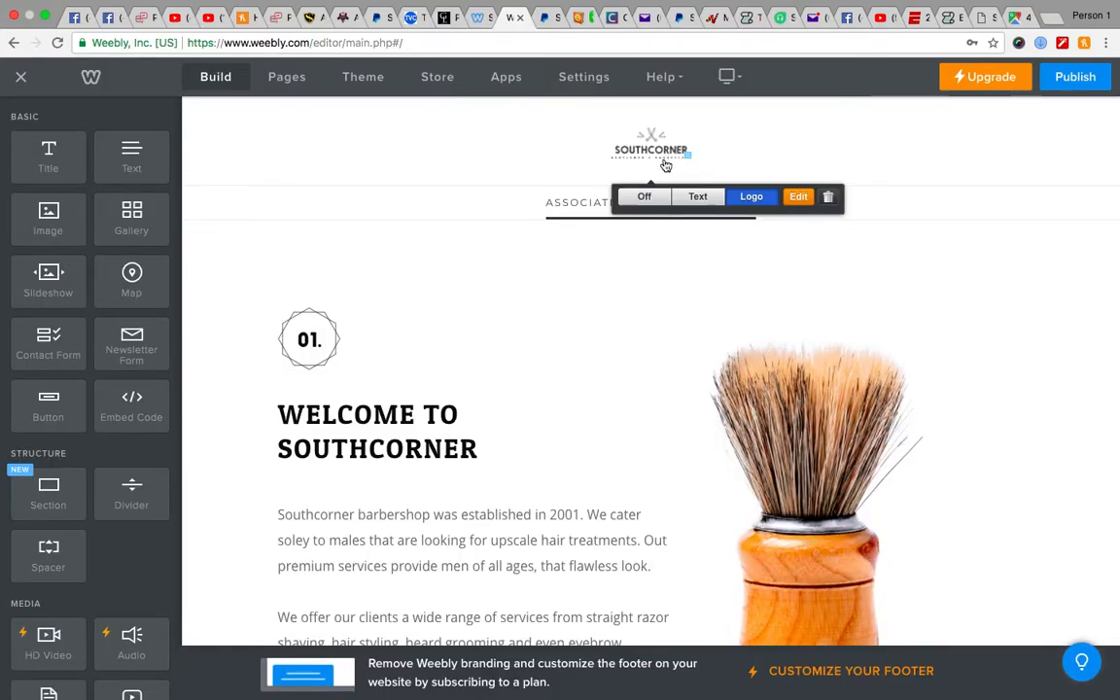
{"action": "left_click", "coordinate": [829, 198]}
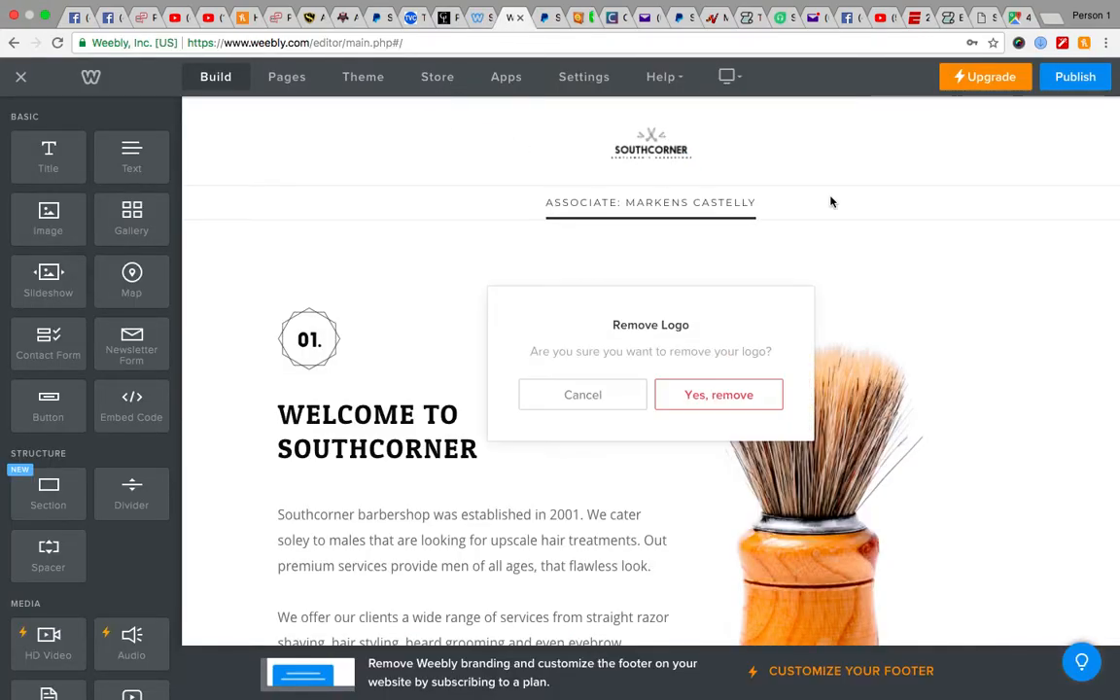
{"action": "left_click", "coordinate": [714, 395]}
Upload mca-logo.png from the computer as the site's header logo
{"action": "left_click", "coordinate": [666, 145]}
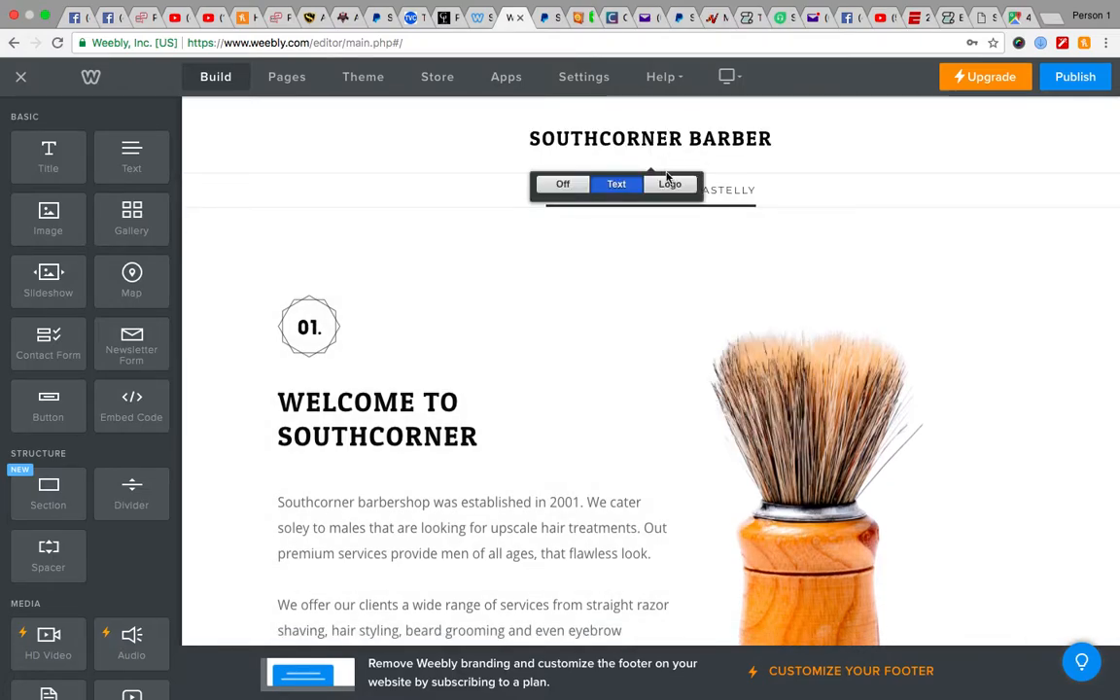
{"action": "left_click", "coordinate": [669, 186]}
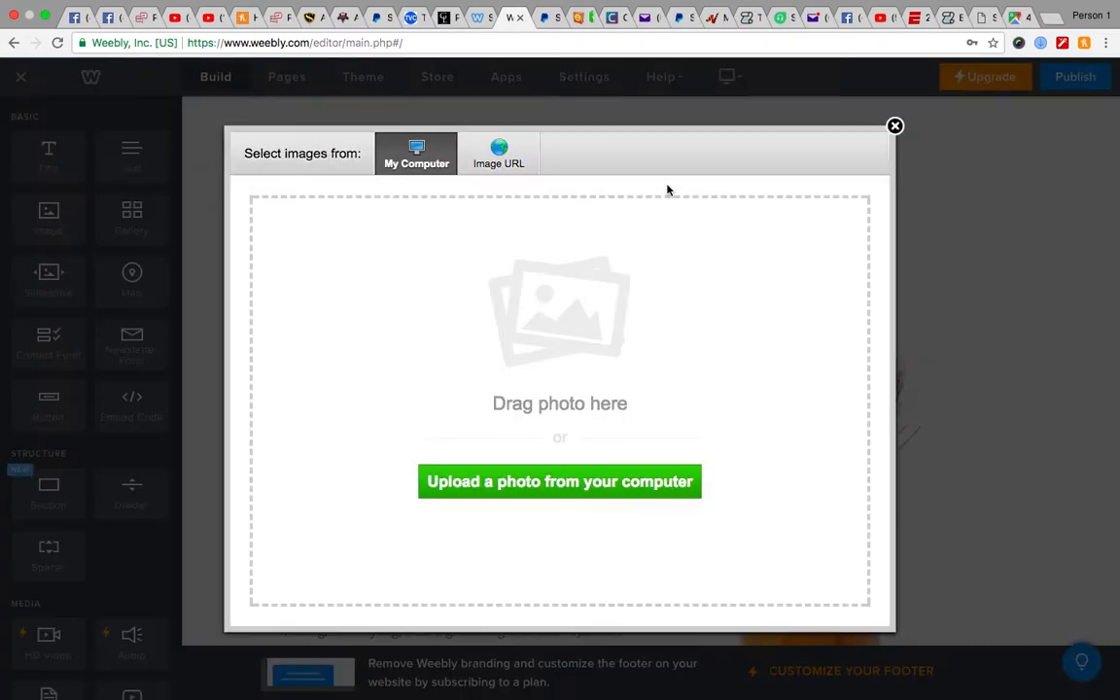
{"action": "left_click", "coordinate": [399, 154]}
{"action": "left_click", "coordinate": [338, 59]}
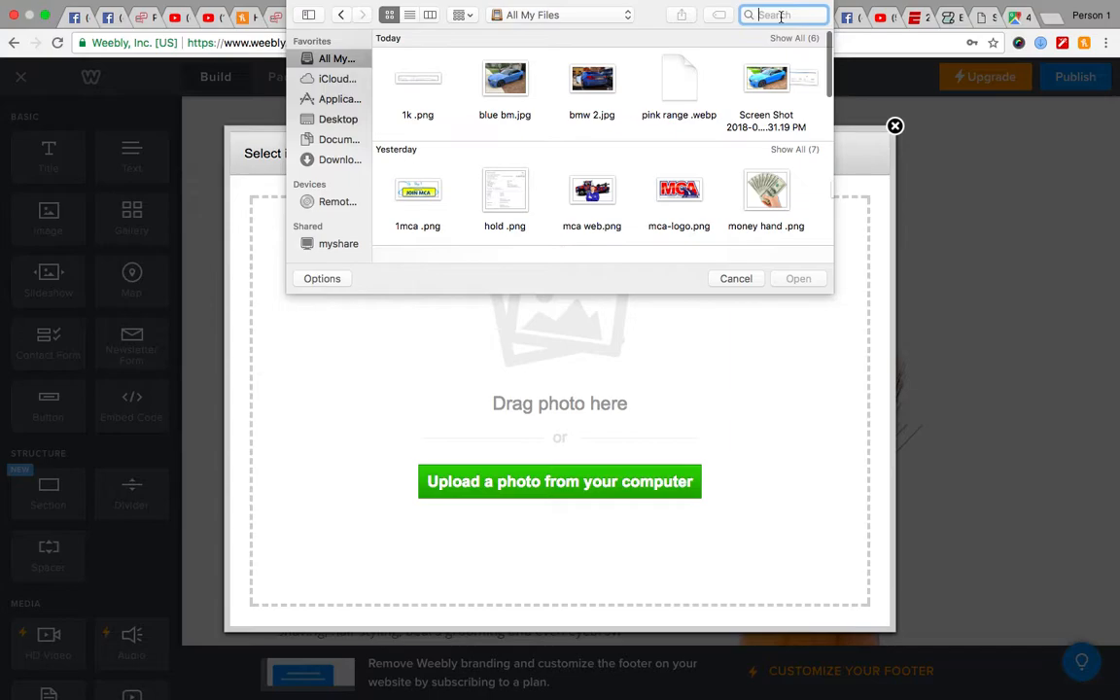
{"action": "double_click", "coordinate": [674, 194]}
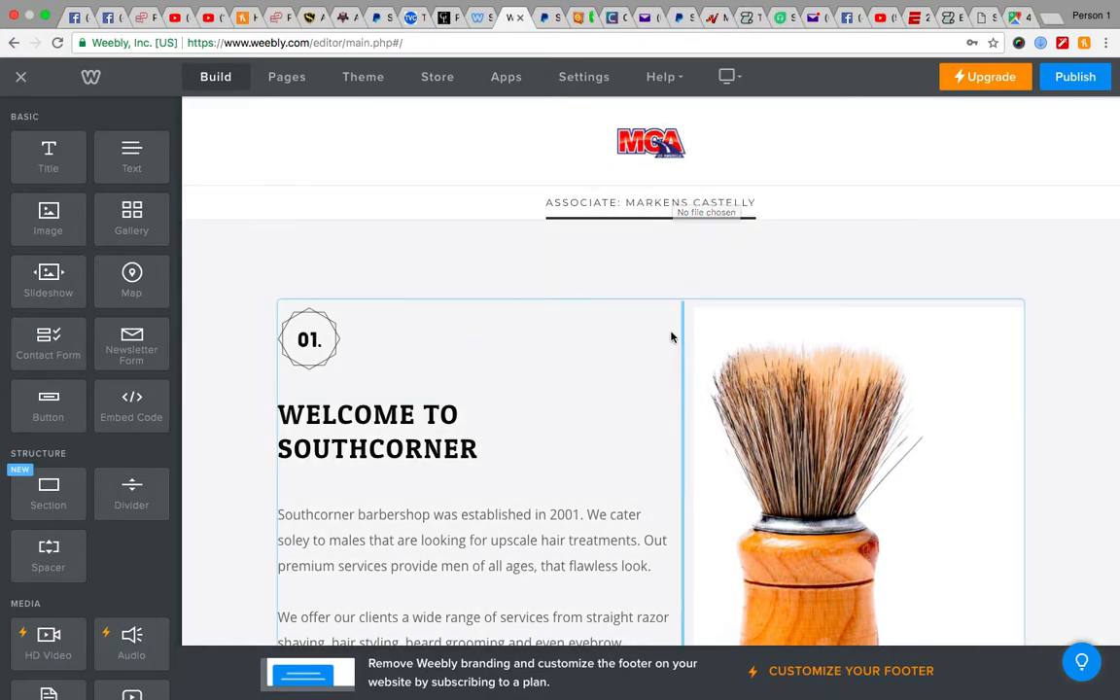
Delete the shaving brush image and the whole Welcome to Southcorner section
{"action": "left_click", "coordinate": [1022, 303]}
{"action": "left_click", "coordinate": [989, 251]}
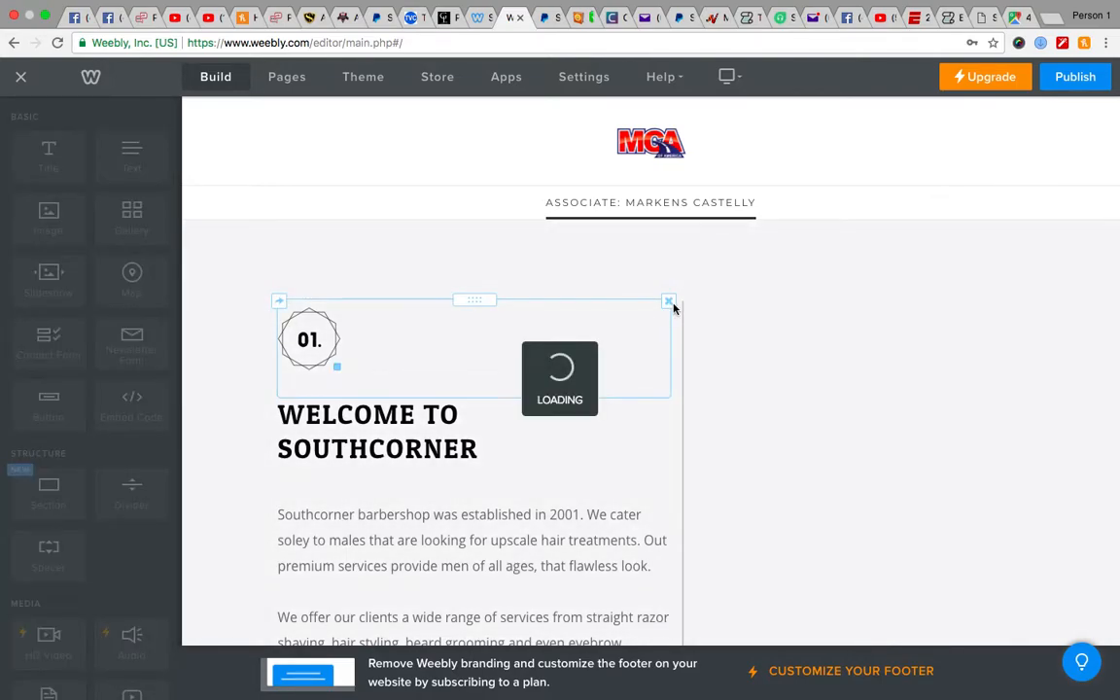
{"action": "mouse_move", "coordinate": [669, 305]}
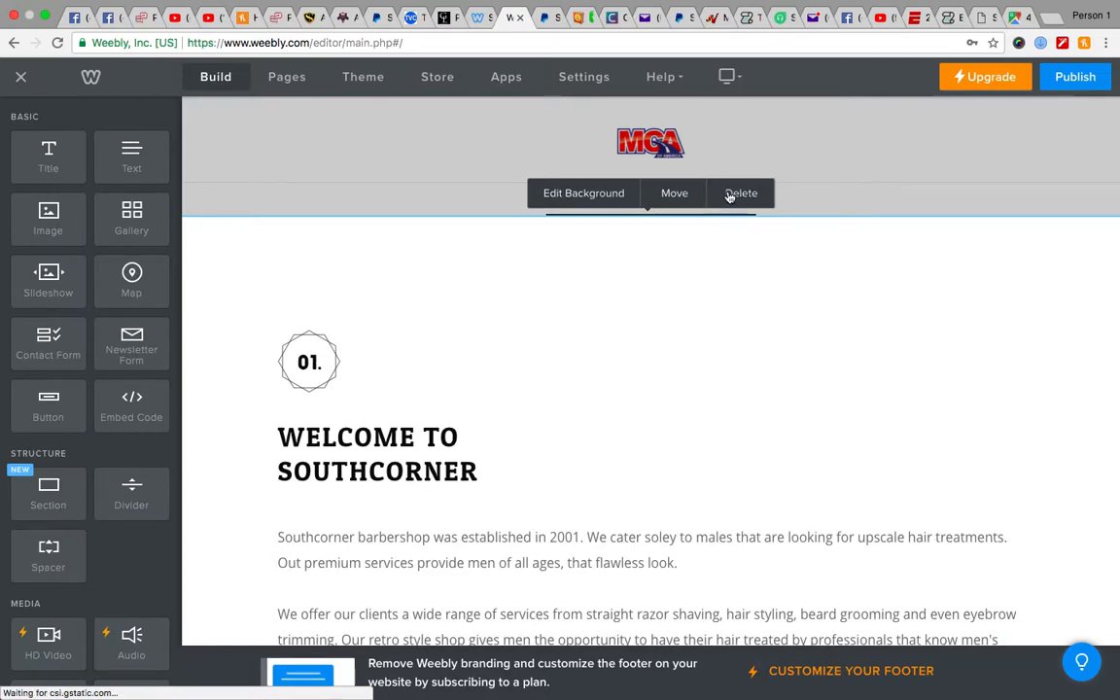
{"action": "left_click", "coordinate": [730, 195]}
{"action": "left_click", "coordinate": [726, 397]}
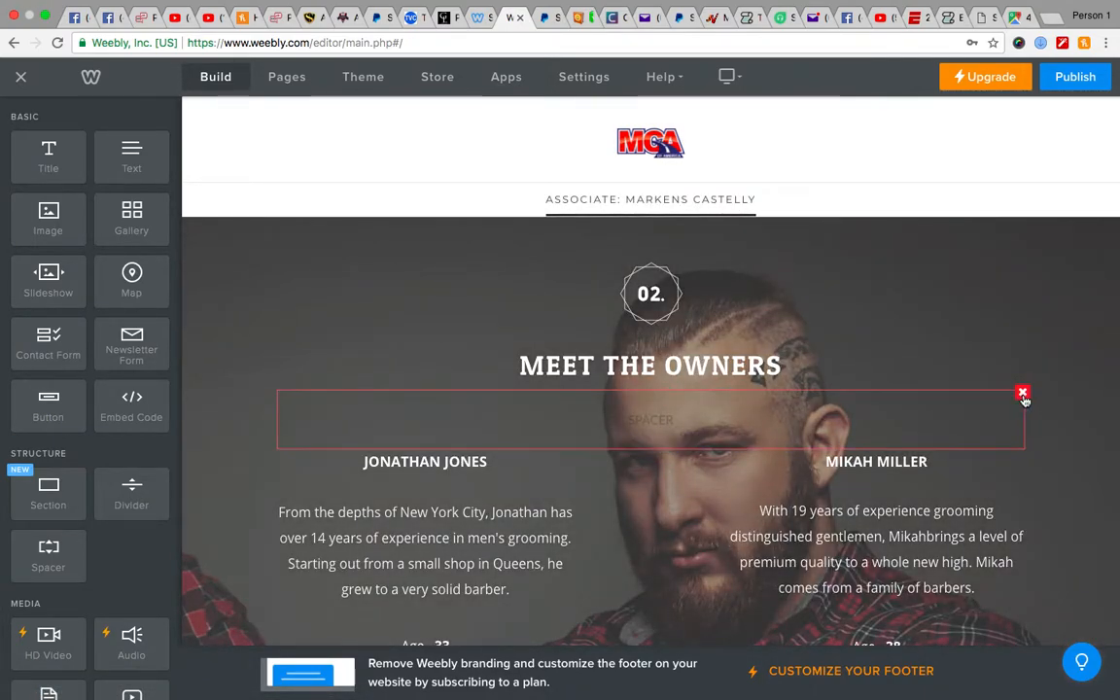
Delete the Meet the Owners section, including its spacer, the "02." badge and the second owner's name heading
{"action": "left_click", "coordinate": [1022, 392]}
{"action": "left_click", "coordinate": [1001, 344]}
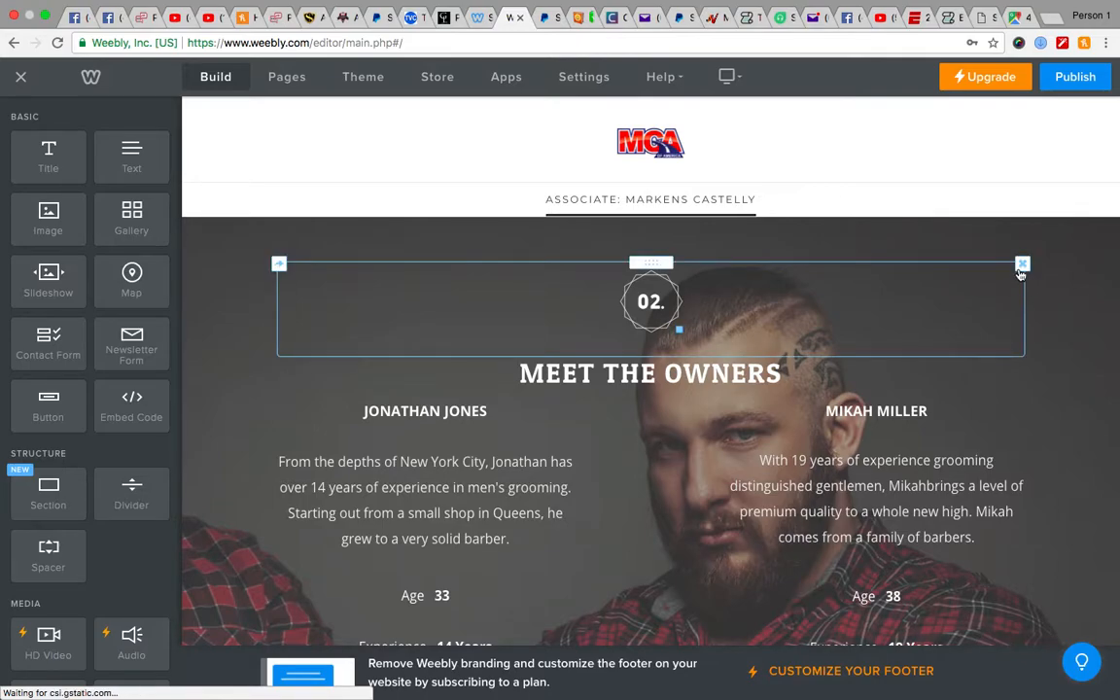
{"action": "left_click", "coordinate": [1021, 264]}
{"action": "left_click", "coordinate": [983, 219]}
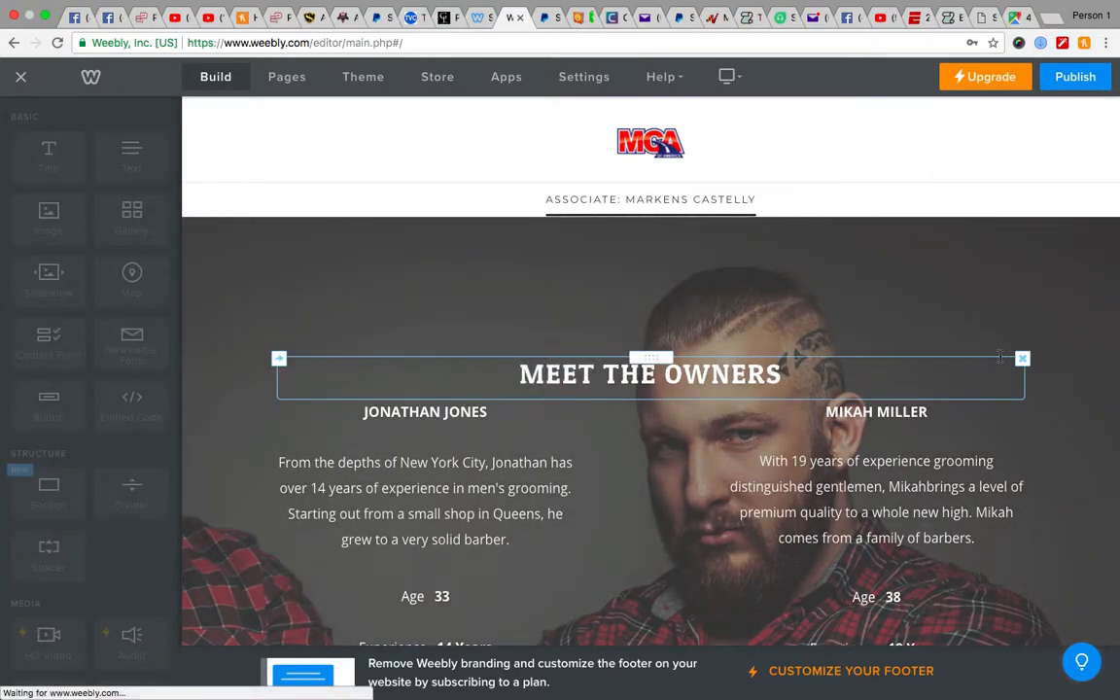
{"action": "left_click", "coordinate": [1022, 352]}
{"action": "left_click", "coordinate": [991, 304]}
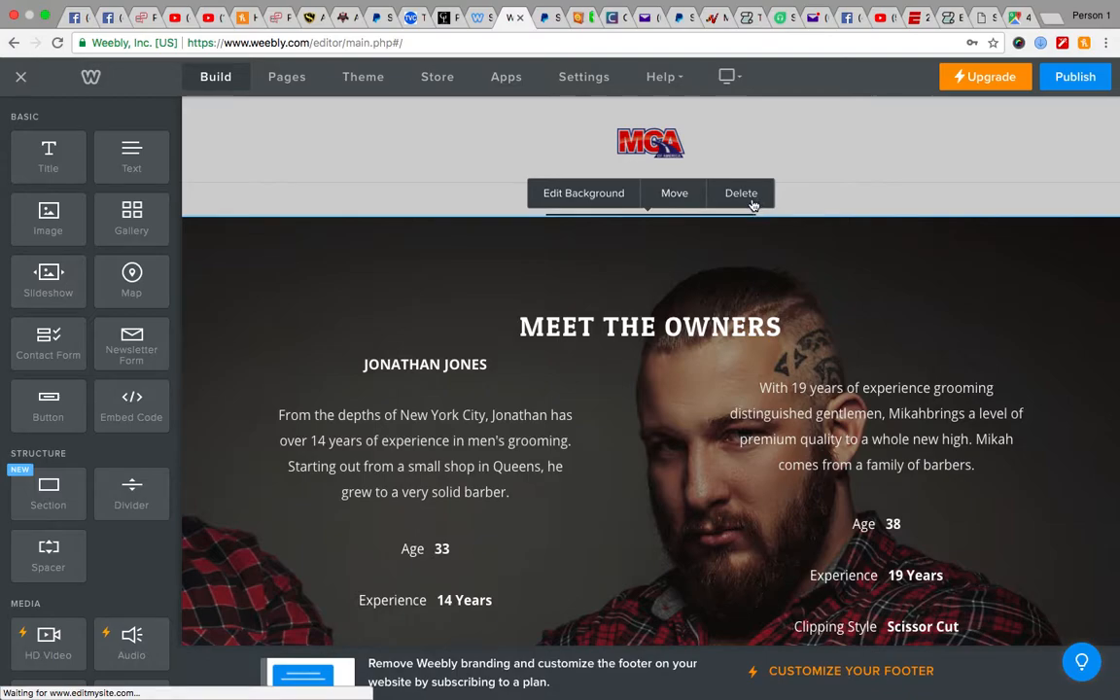
{"action": "left_click", "coordinate": [740, 195]}
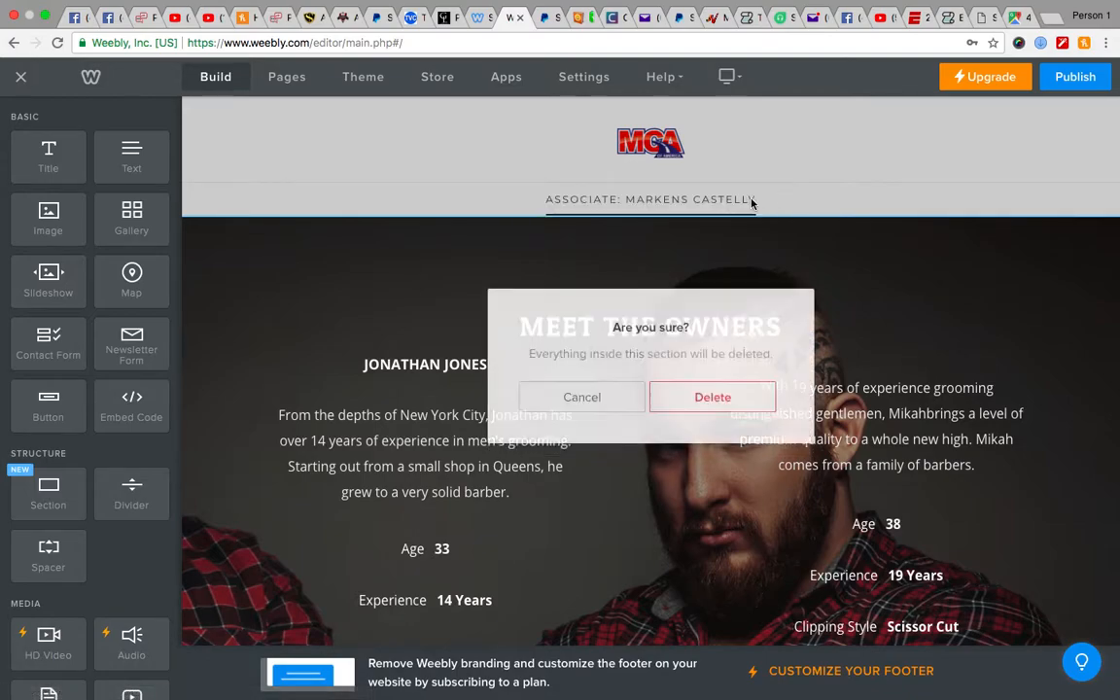
{"action": "left_click", "coordinate": [715, 408]}
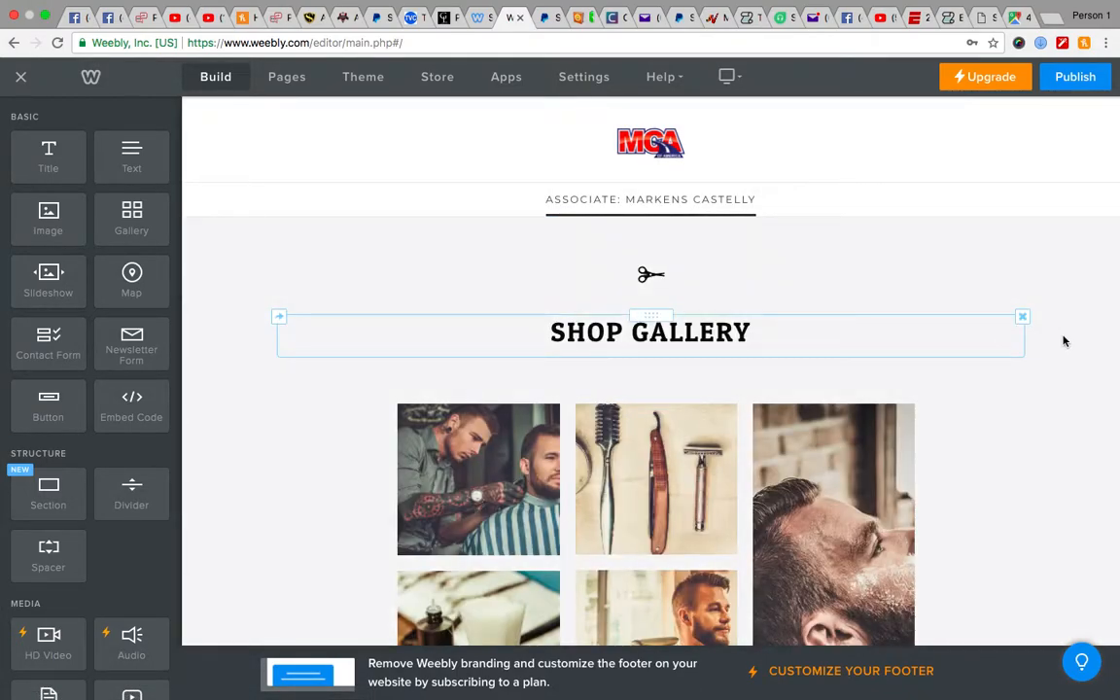
Delete the Shop Gallery heading, the scissors icon, the spacer above the gallery photos and the empty column beside them
{"action": "left_click", "coordinate": [1021, 317]}
{"action": "left_click", "coordinate": [997, 277]}
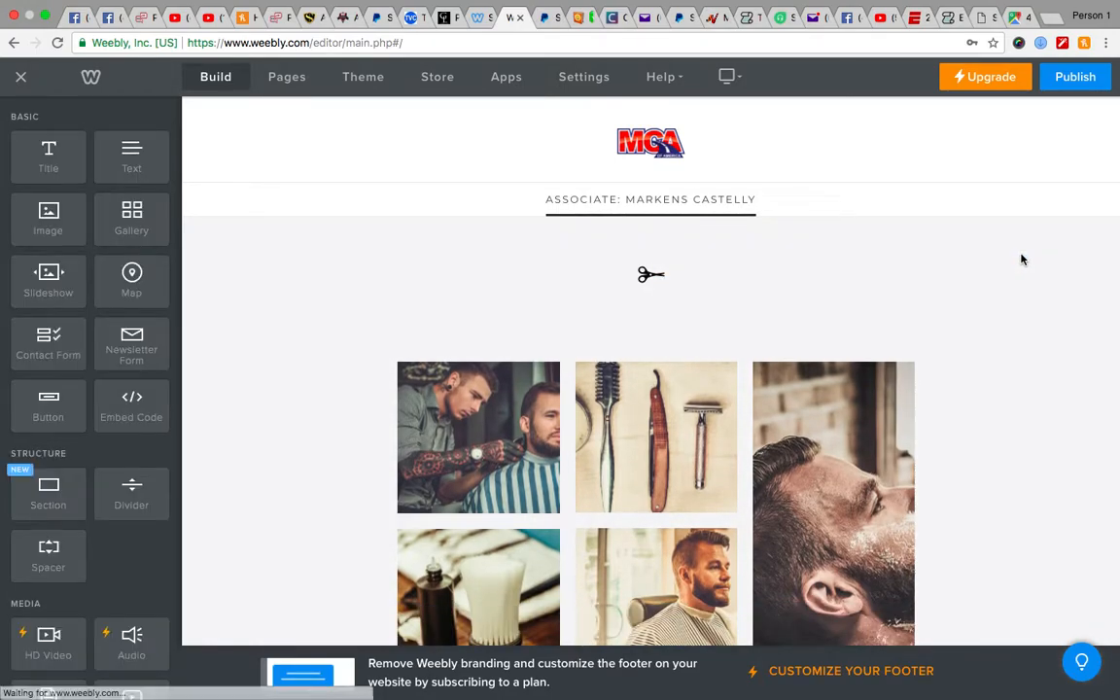
{"action": "left_click", "coordinate": [1021, 256]}
{"action": "left_click", "coordinate": [998, 217]}
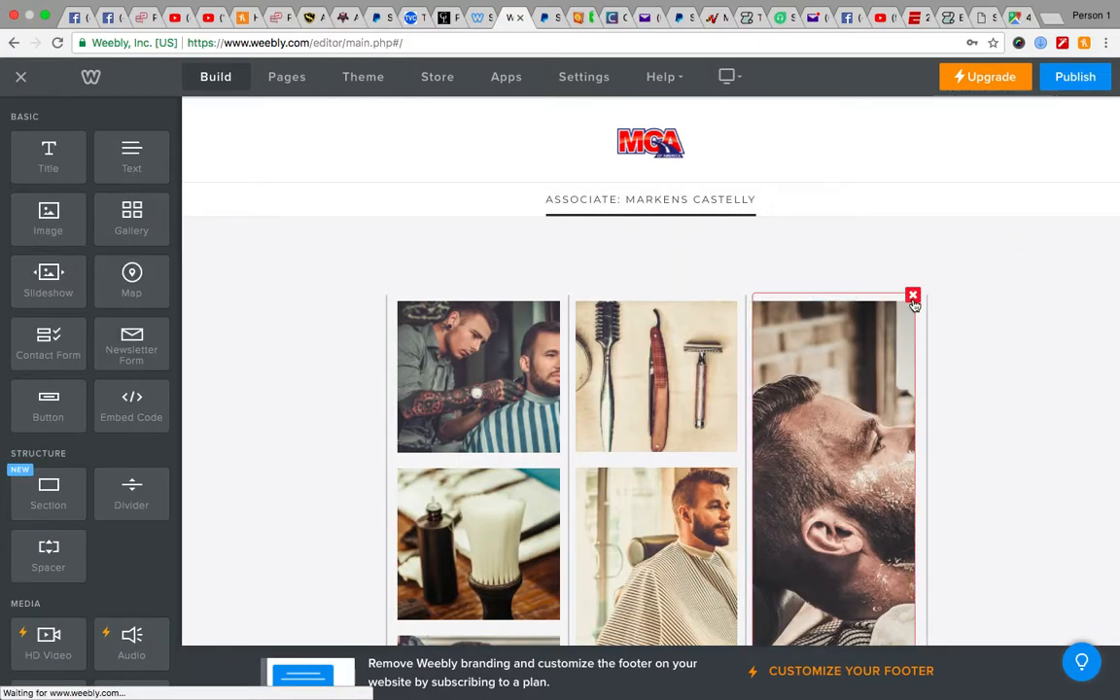
{"action": "left_click", "coordinate": [1022, 258]}
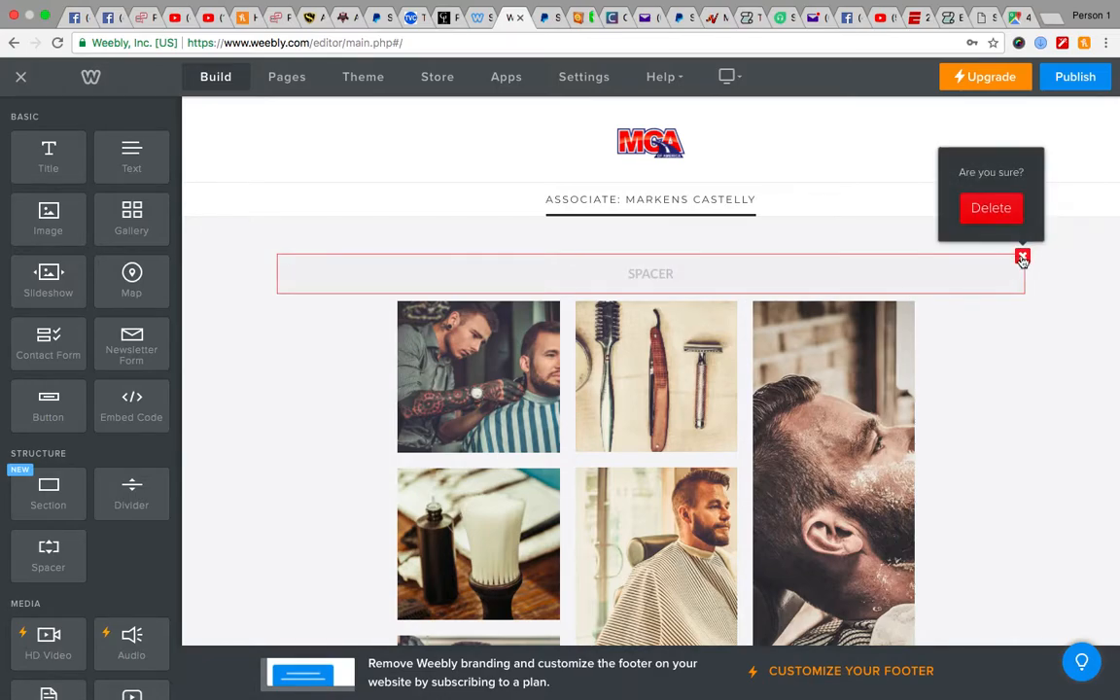
{"action": "left_click", "coordinate": [1002, 213]}
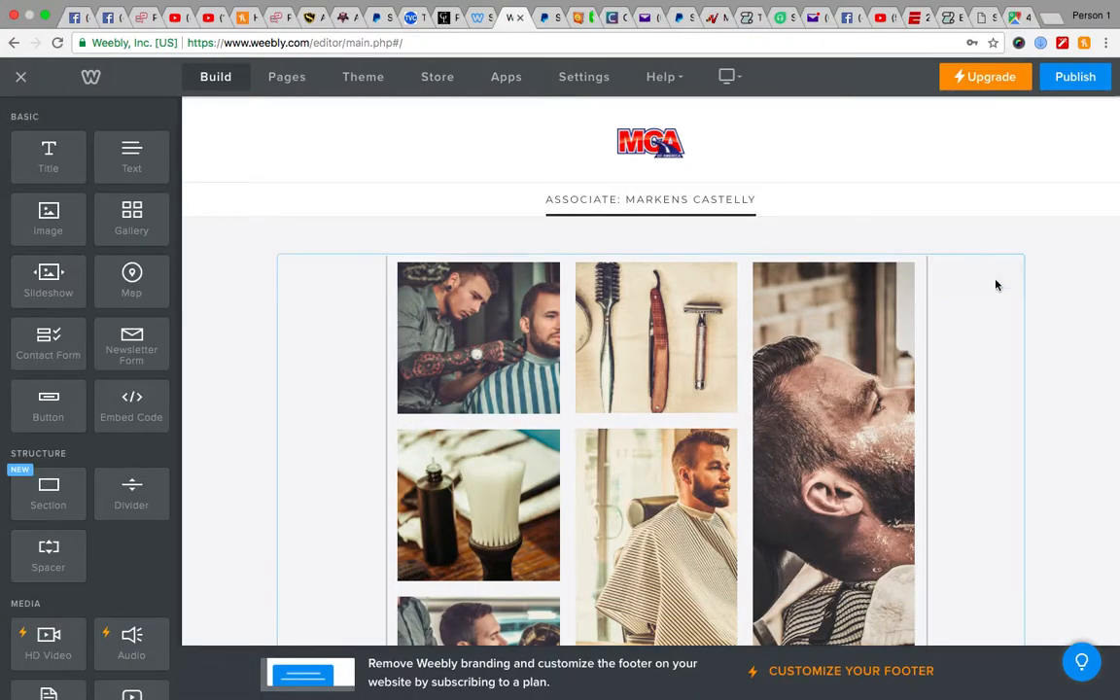
{"action": "left_click", "coordinate": [1023, 256]}
{"action": "left_click", "coordinate": [999, 212]}
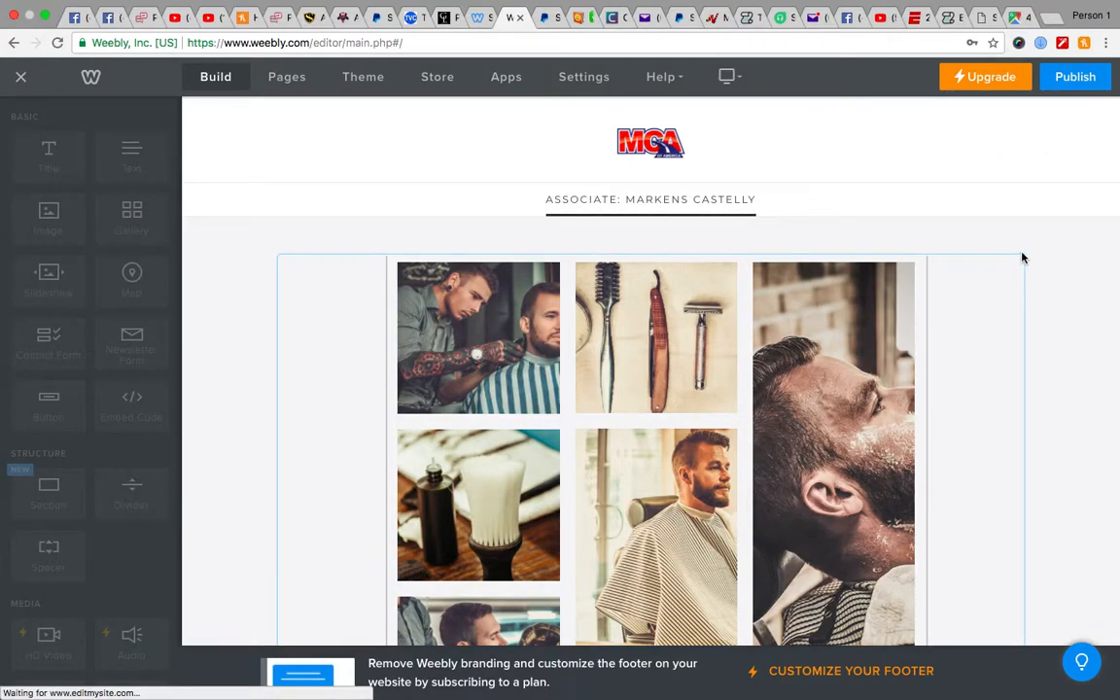
Delete the gallery photos of the bearded man in profile, the shaving tools and the seated customer in the striped cape
{"action": "left_click", "coordinate": [1023, 257]}
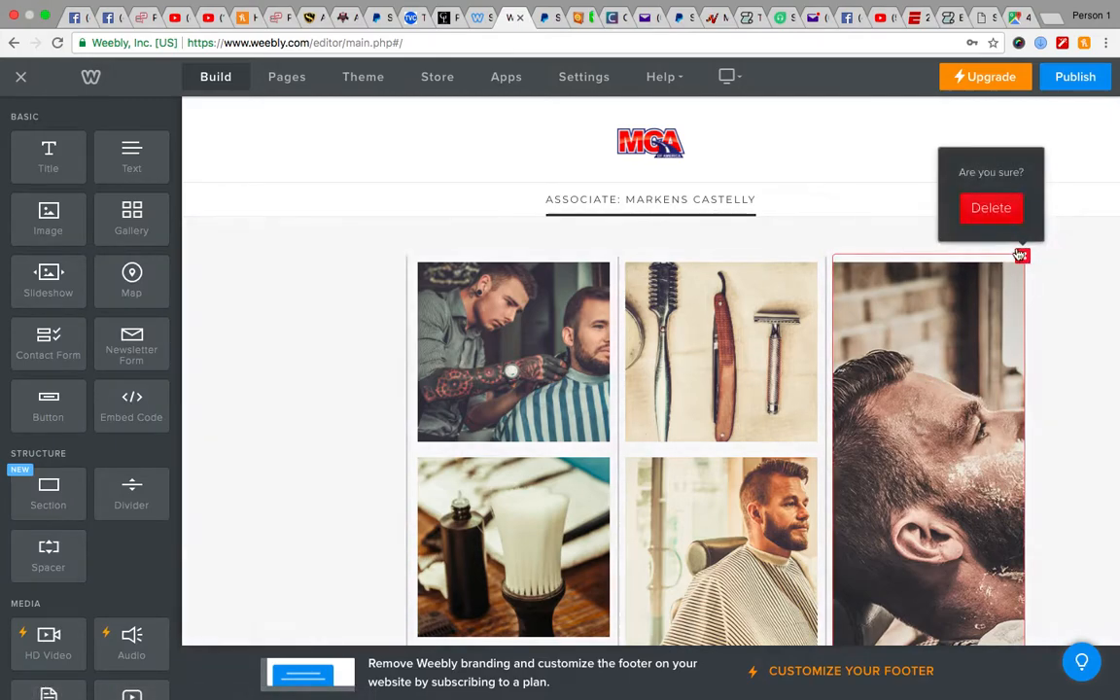
{"action": "left_click", "coordinate": [1002, 218]}
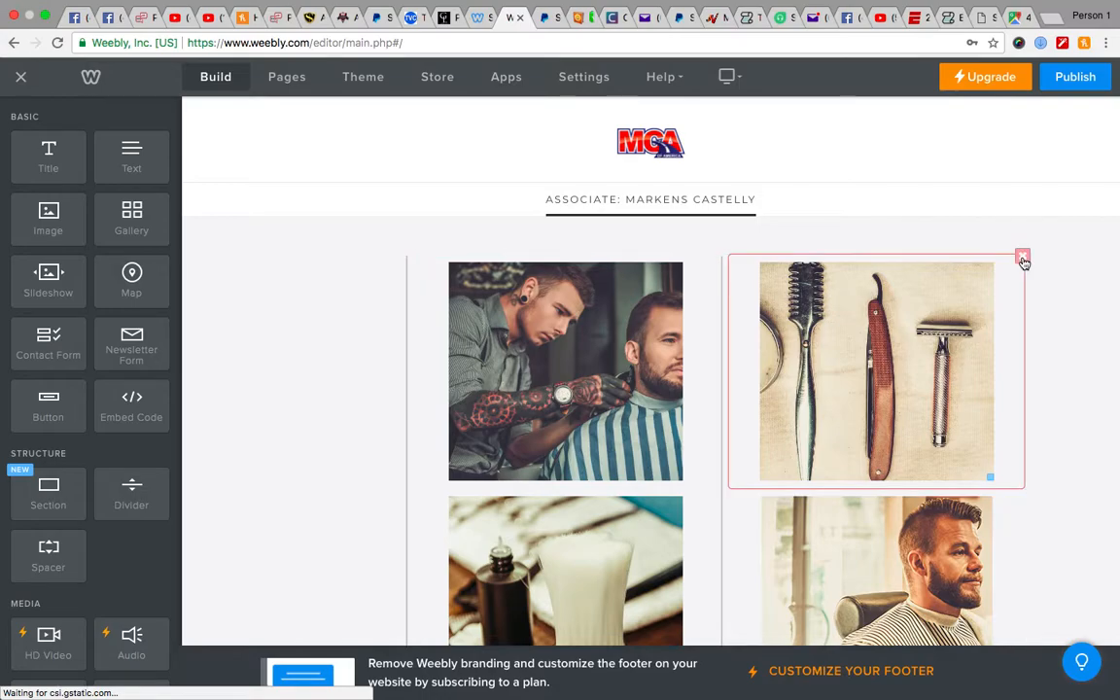
{"action": "left_click", "coordinate": [1021, 256]}
{"action": "left_click", "coordinate": [1005, 210]}
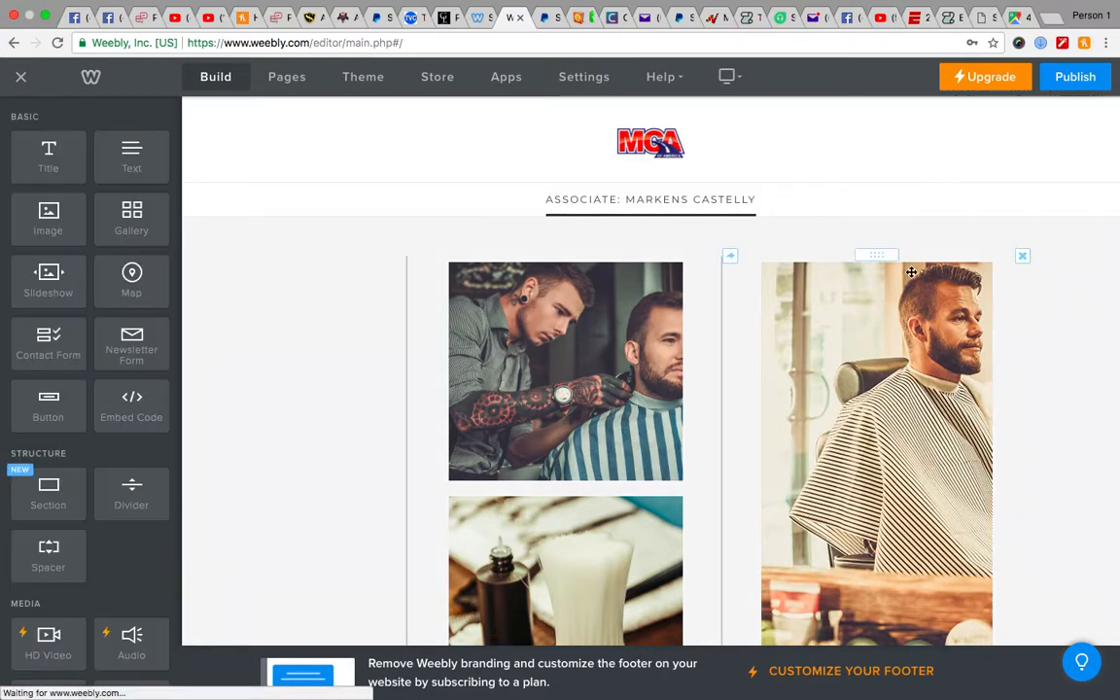
{"action": "left_click", "coordinate": [1021, 255]}
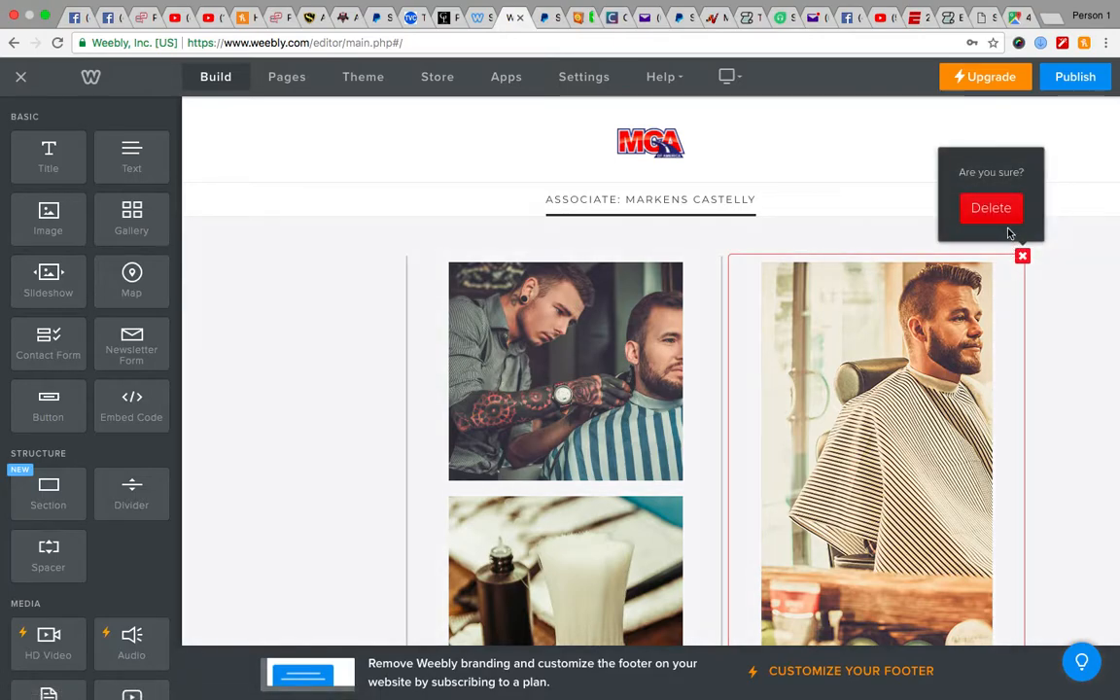
{"action": "left_click", "coordinate": [1002, 213]}
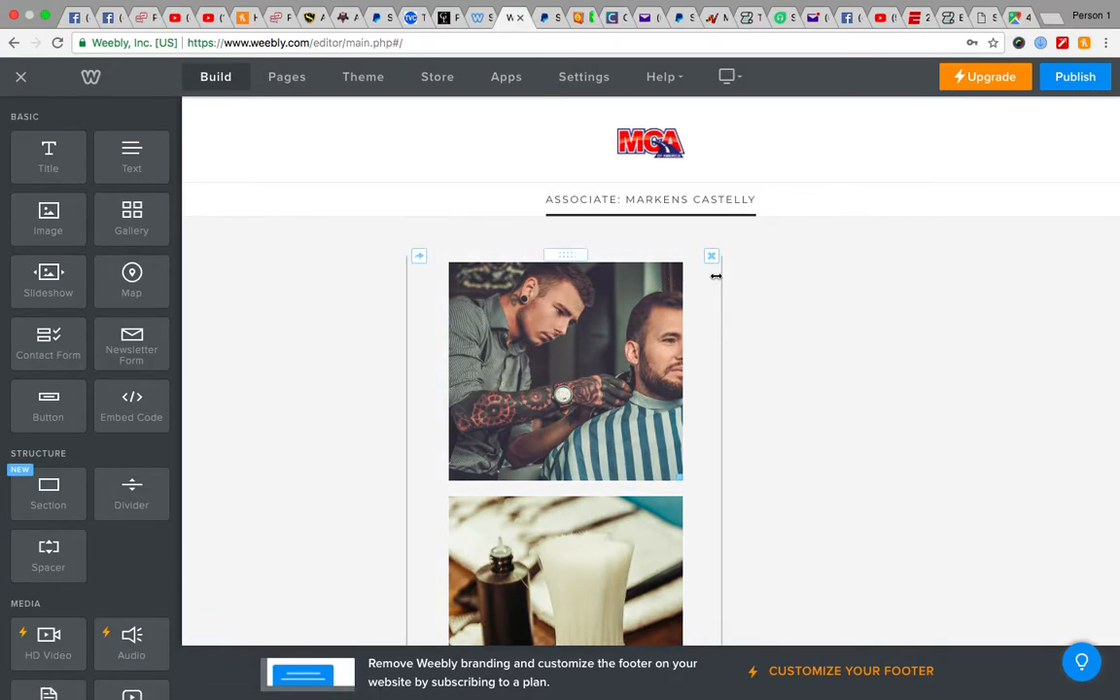
Delete the emptied gallery column and the remaining photos of the barber at work, the shaving brush and the man in the brown jacket
{"action": "left_click_drag", "start_coordinate": [661, 283], "coordinate": [715, 258]}
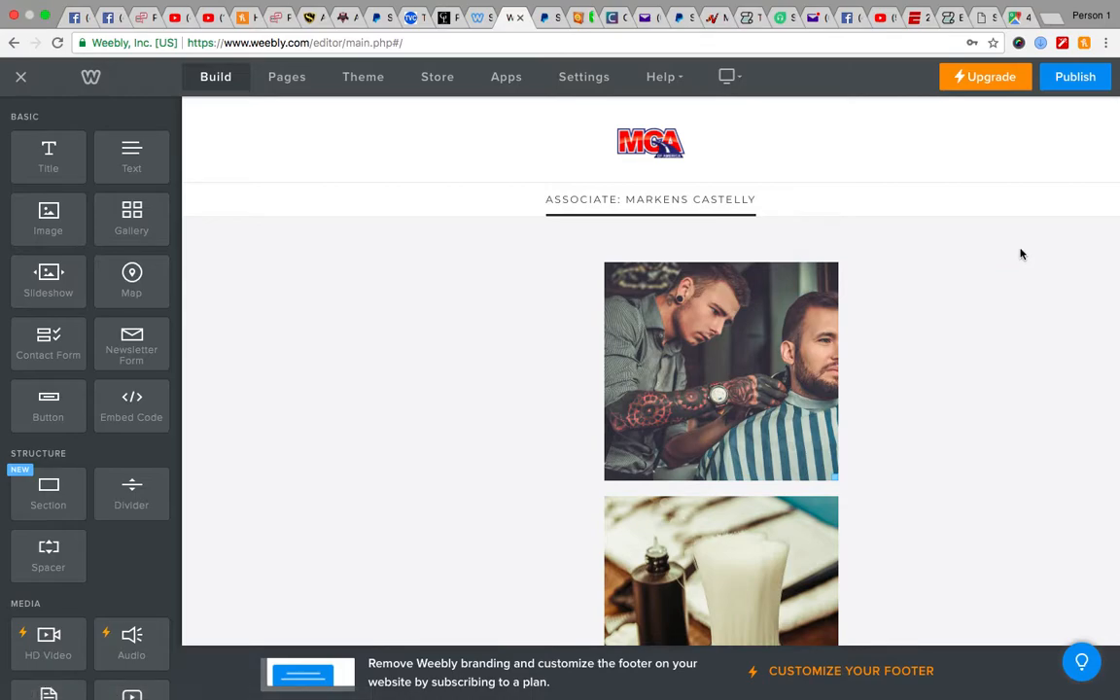
{"action": "left_click", "coordinate": [1021, 256]}
{"action": "left_click", "coordinate": [997, 214]}
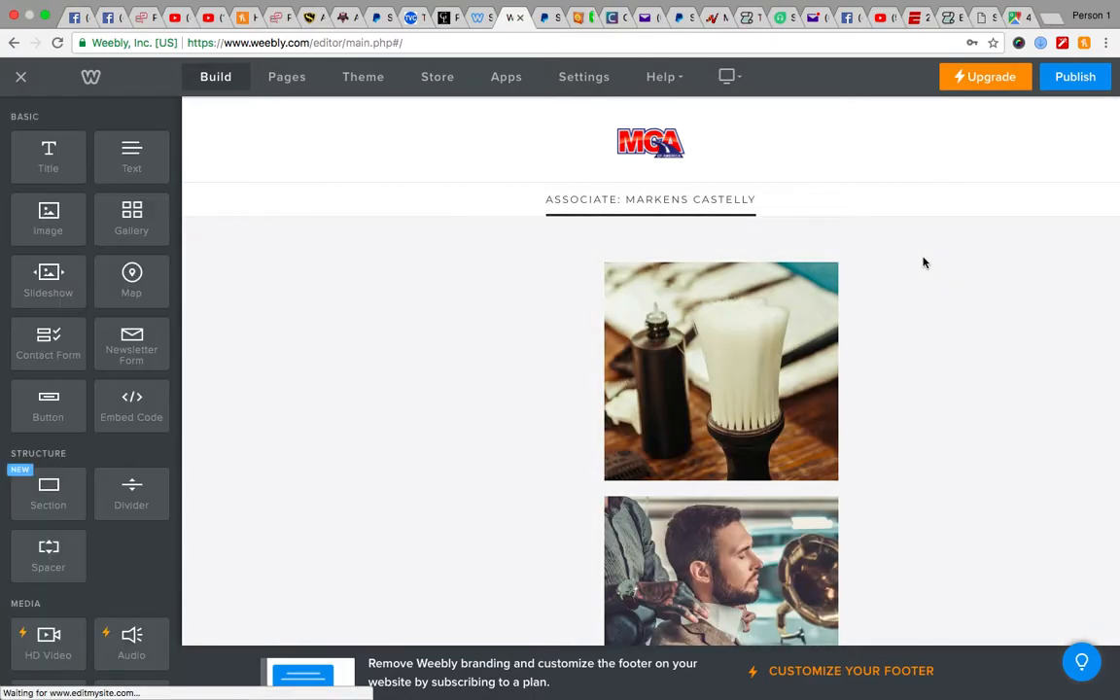
{"action": "left_click", "coordinate": [1022, 256]}
{"action": "left_click", "coordinate": [1007, 214]}
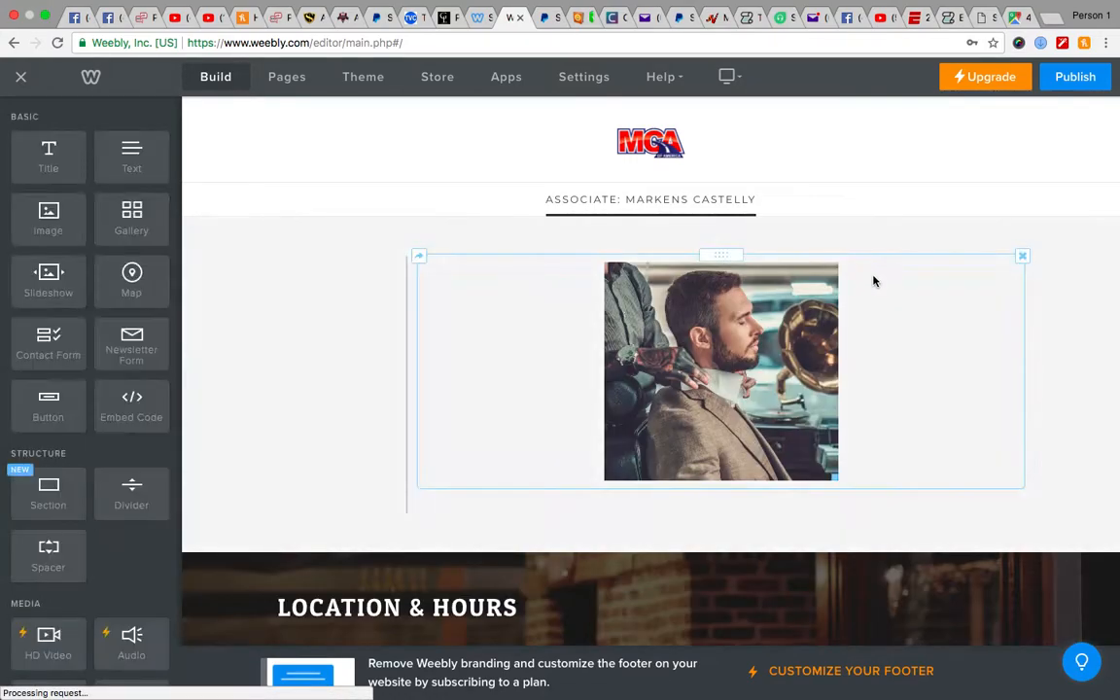
{"action": "left_click", "coordinate": [1022, 256]}
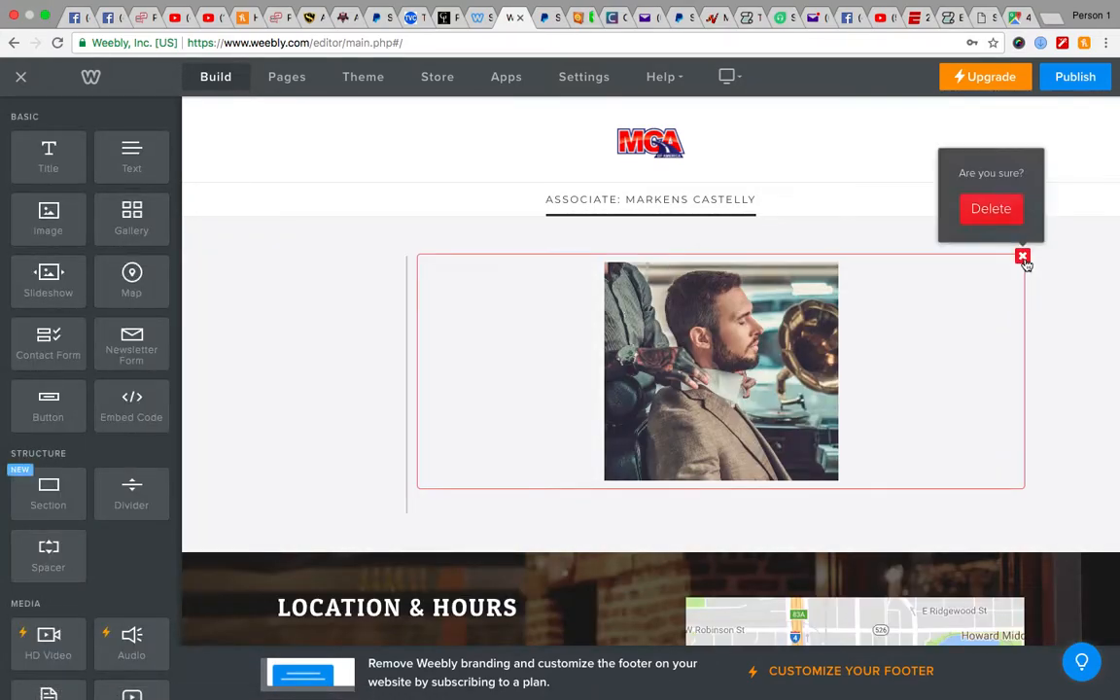
{"action": "left_click", "coordinate": [997, 214]}
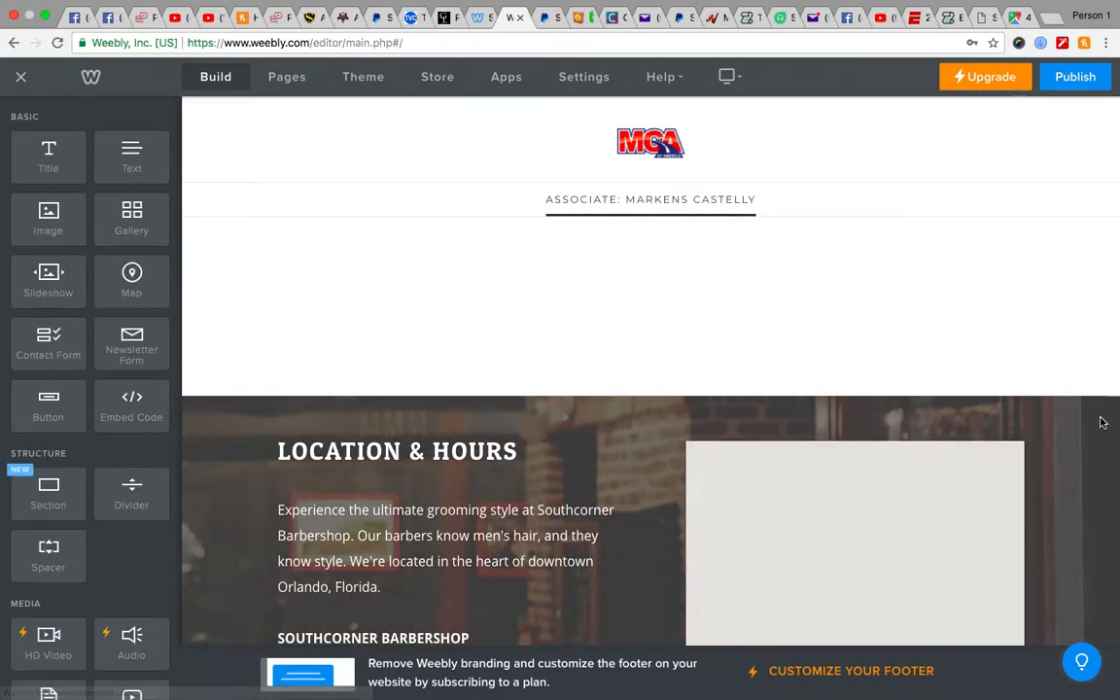
Delete the Location & Hours map and heading, along with the whole section containing the barbershop address and opening hours
{"action": "scroll", "coordinate": [929, 332], "scroll_direction": "down", "scroll_amount": 2}
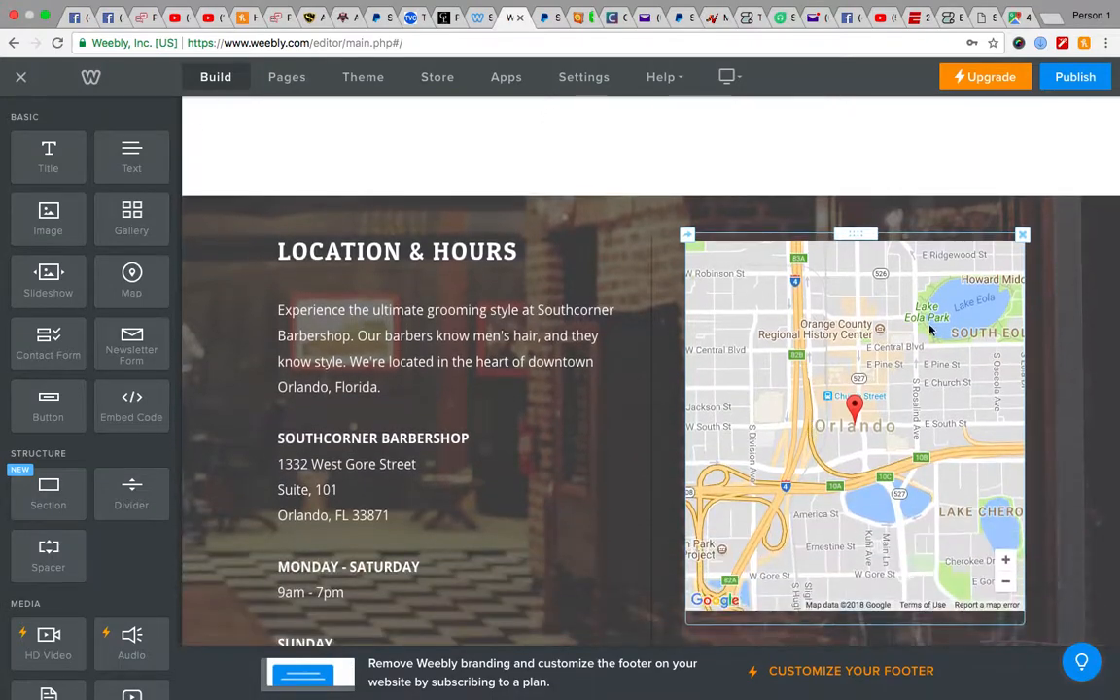
{"action": "left_click", "coordinate": [1021, 237]}
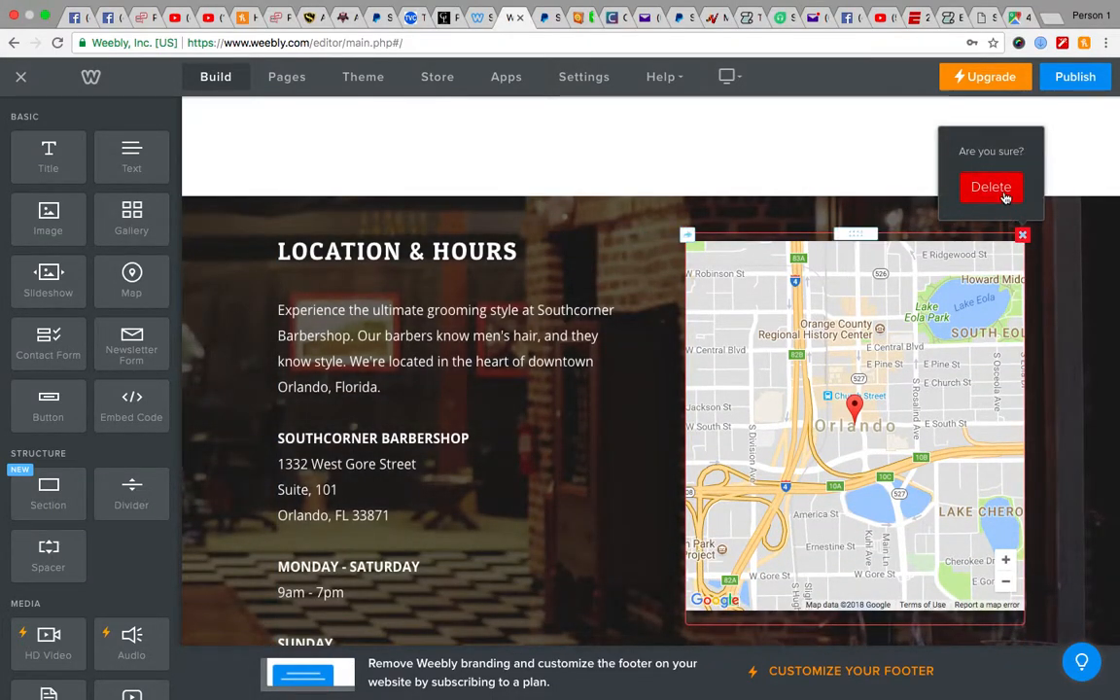
{"action": "left_click", "coordinate": [1006, 198]}
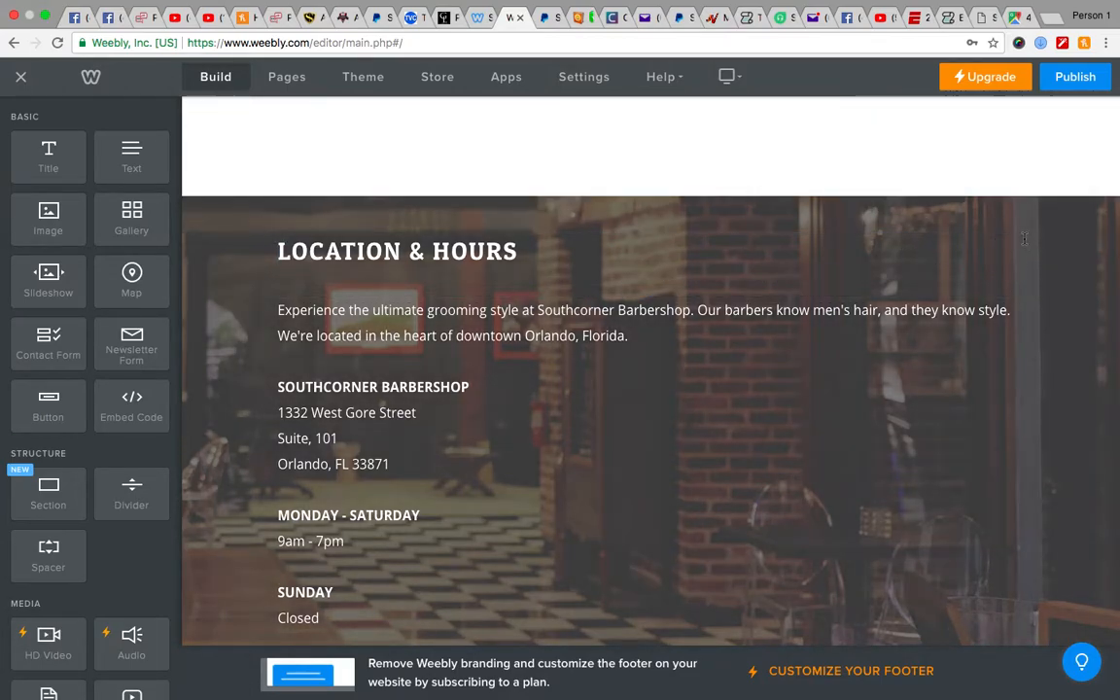
{"action": "left_click", "coordinate": [1022, 239]}
{"action": "left_click", "coordinate": [1004, 196]}
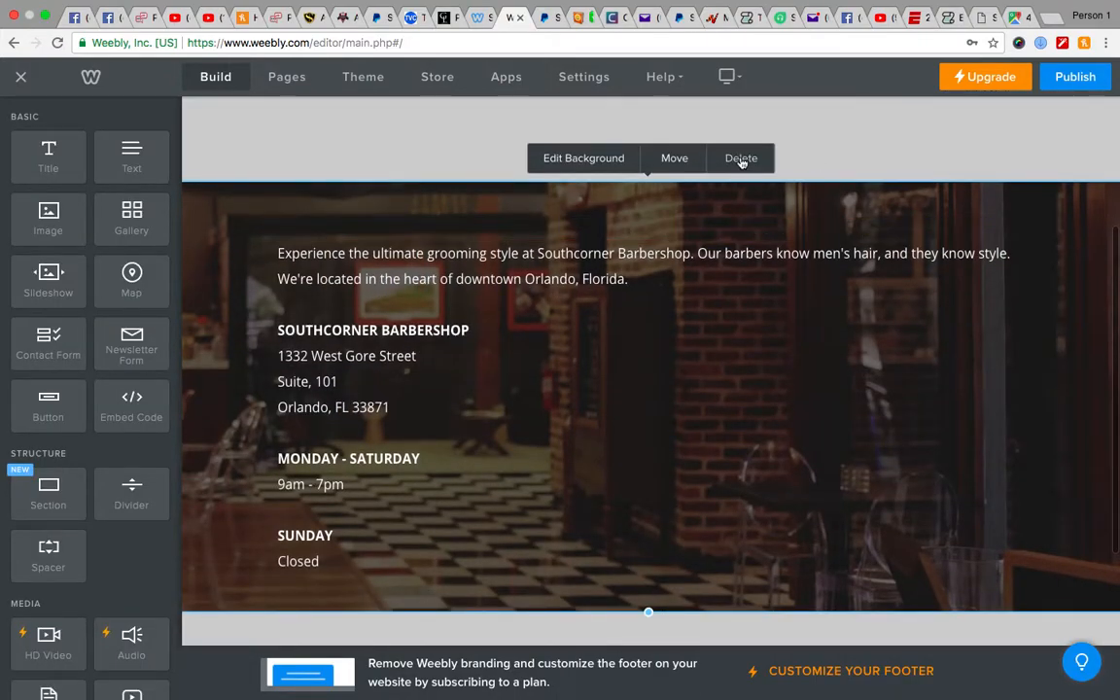
{"action": "left_click", "coordinate": [740, 160]}
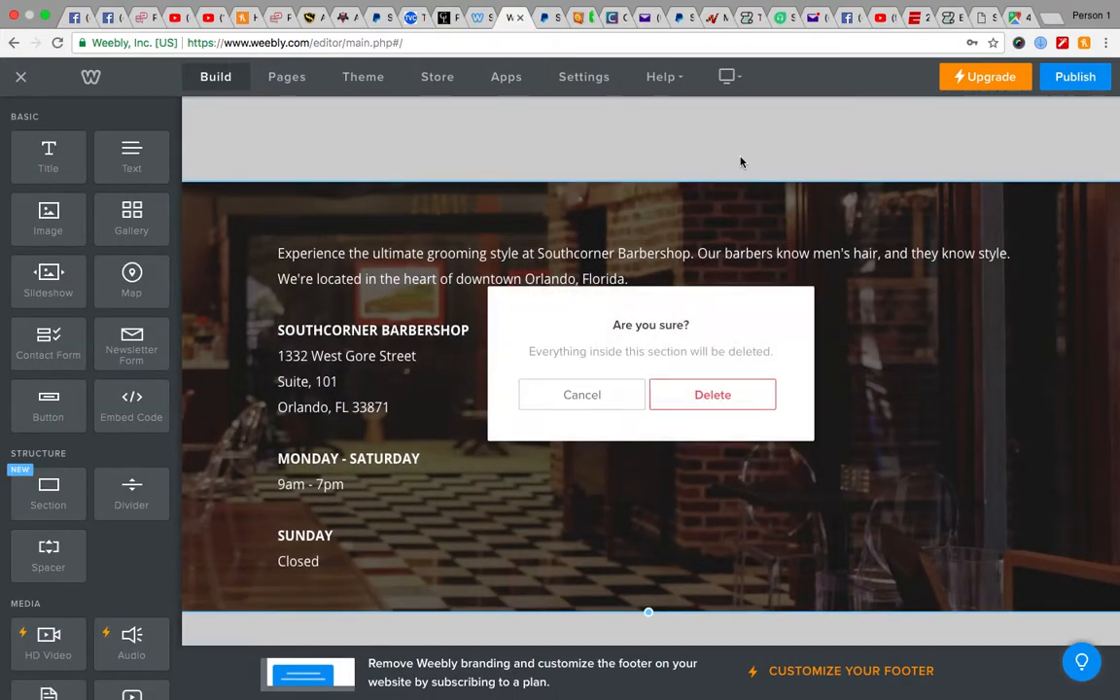
{"action": "left_click", "coordinate": [725, 394]}
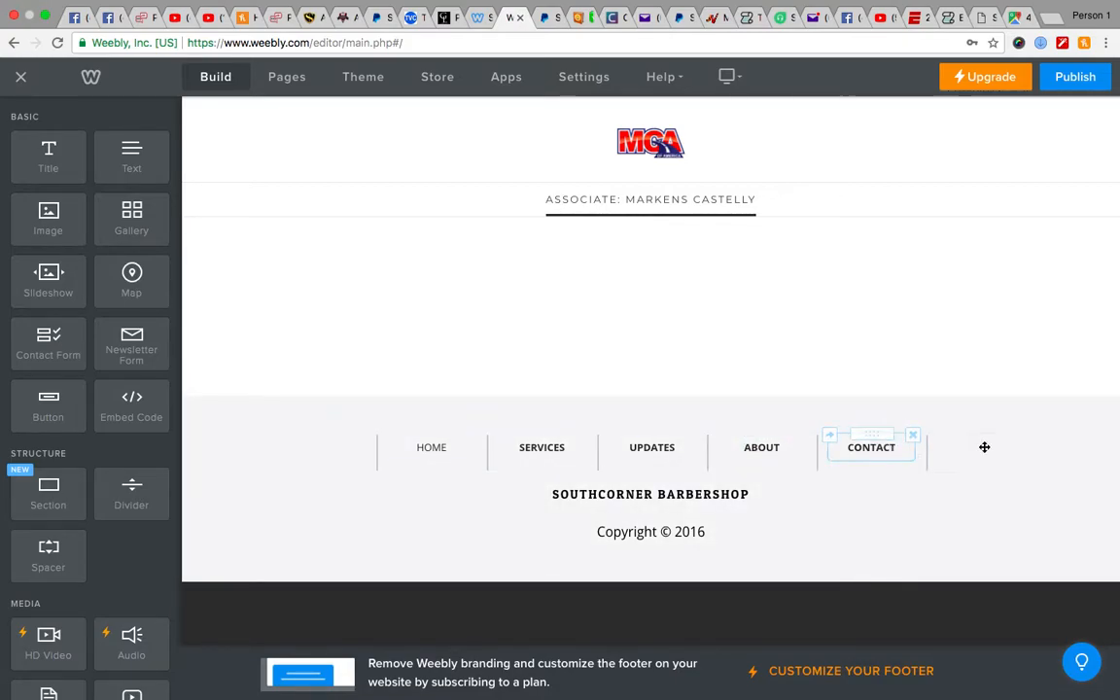
Delete the empty column beside the CONTACT link and the SOUTHCORNER BARBERSHOP title in the bottom section
{"action": "left_click", "coordinate": [1021, 436]}
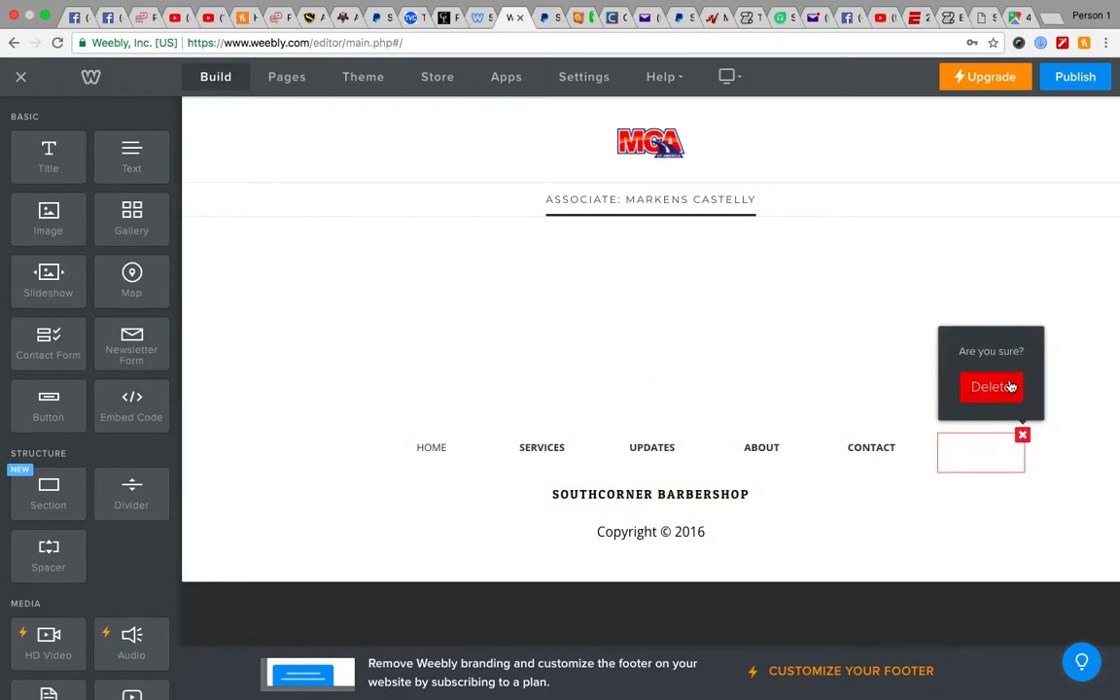
{"action": "left_click", "coordinate": [1007, 385]}
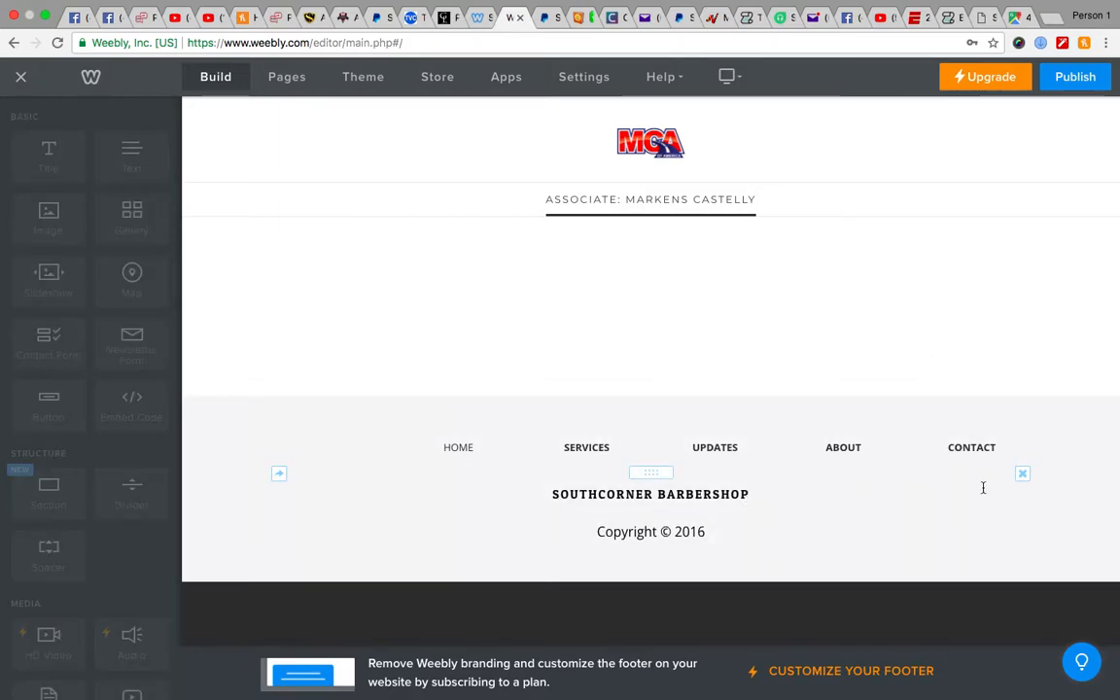
{"action": "left_click", "coordinate": [1022, 471]}
{"action": "left_click", "coordinate": [1011, 425]}
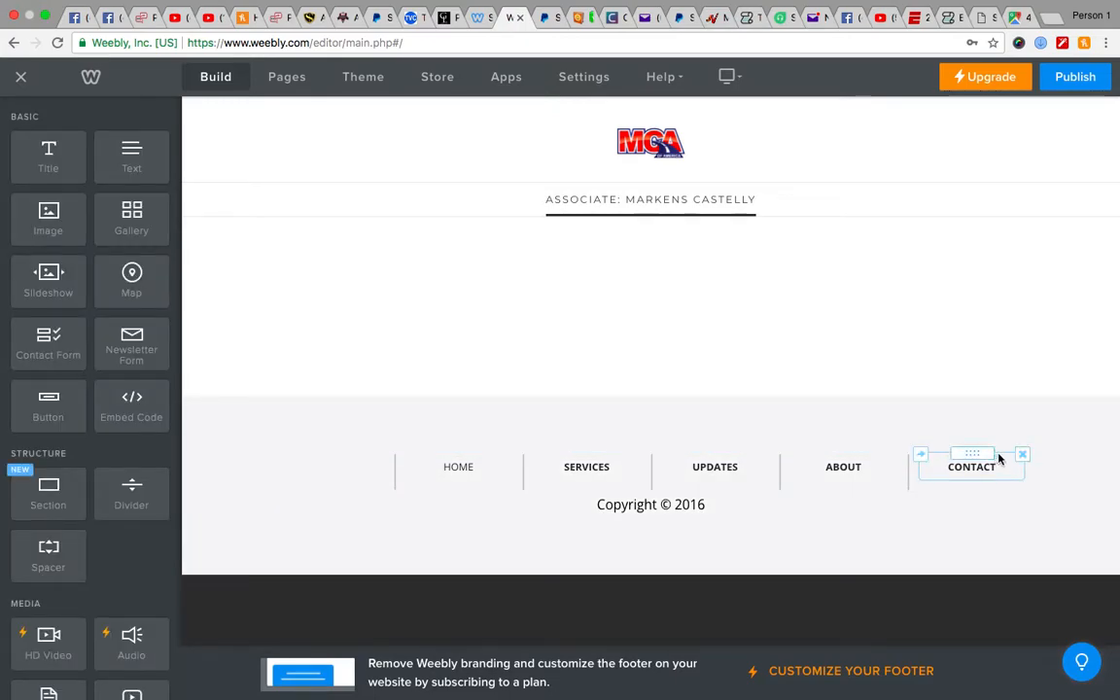
Delete the CONTACT, ABOUT, UPDATES, SERVICES and HOME links from the bottom section
{"action": "left_click", "coordinate": [1023, 455]}
{"action": "left_click", "coordinate": [1009, 404]}
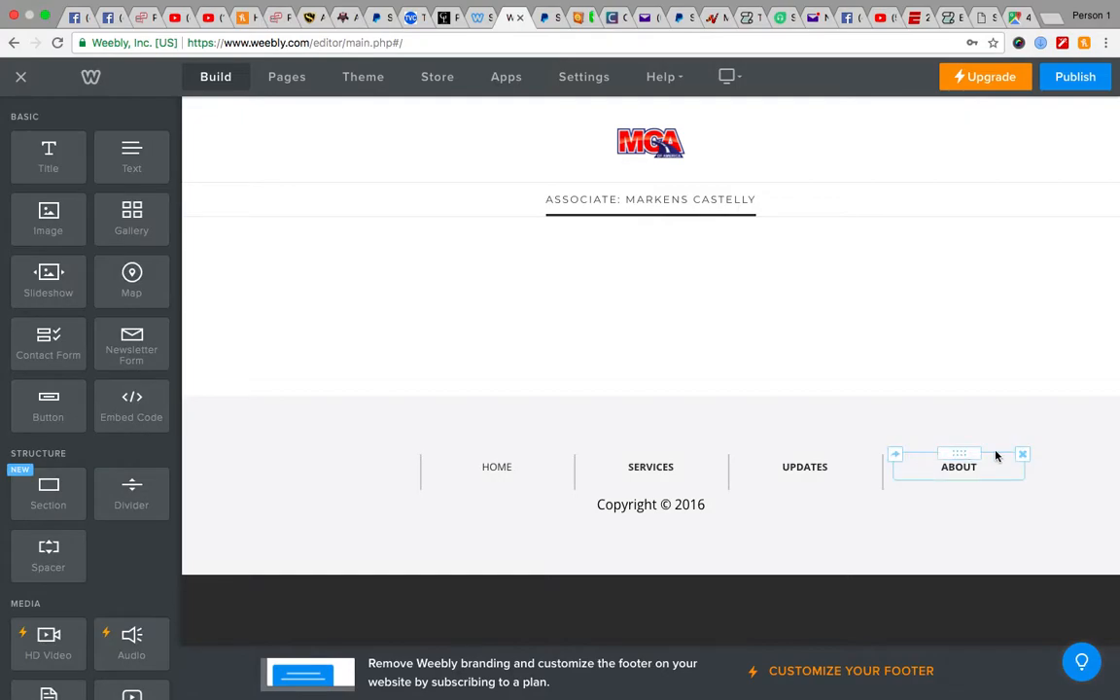
{"action": "left_click", "coordinate": [1022, 456]}
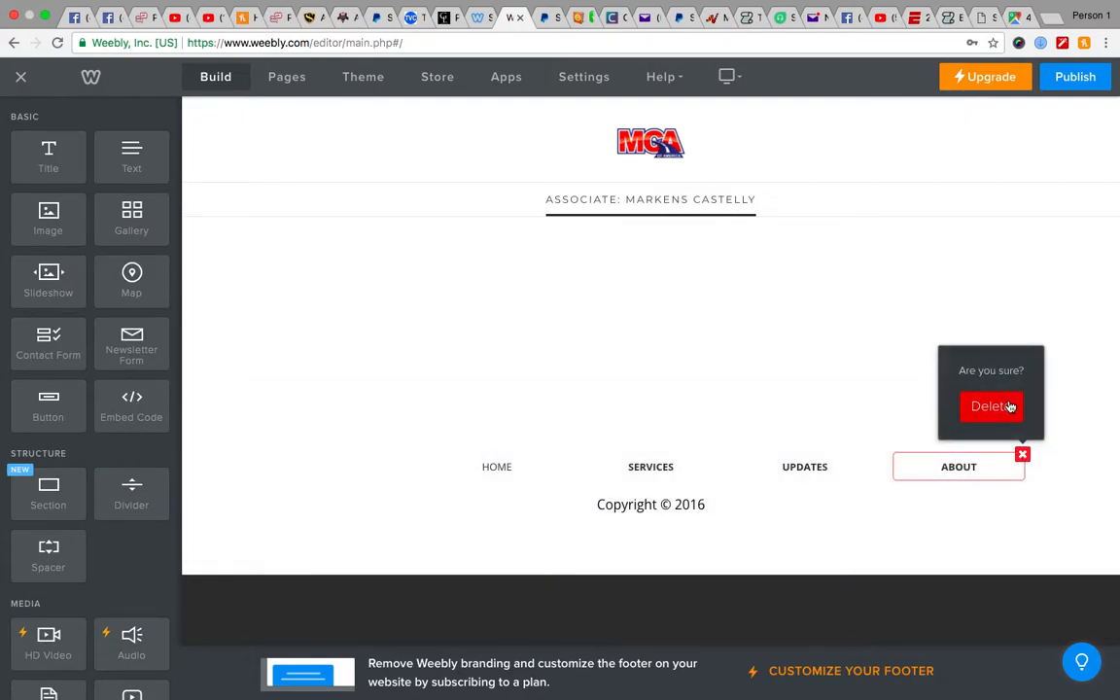
{"action": "left_click", "coordinate": [1009, 405]}
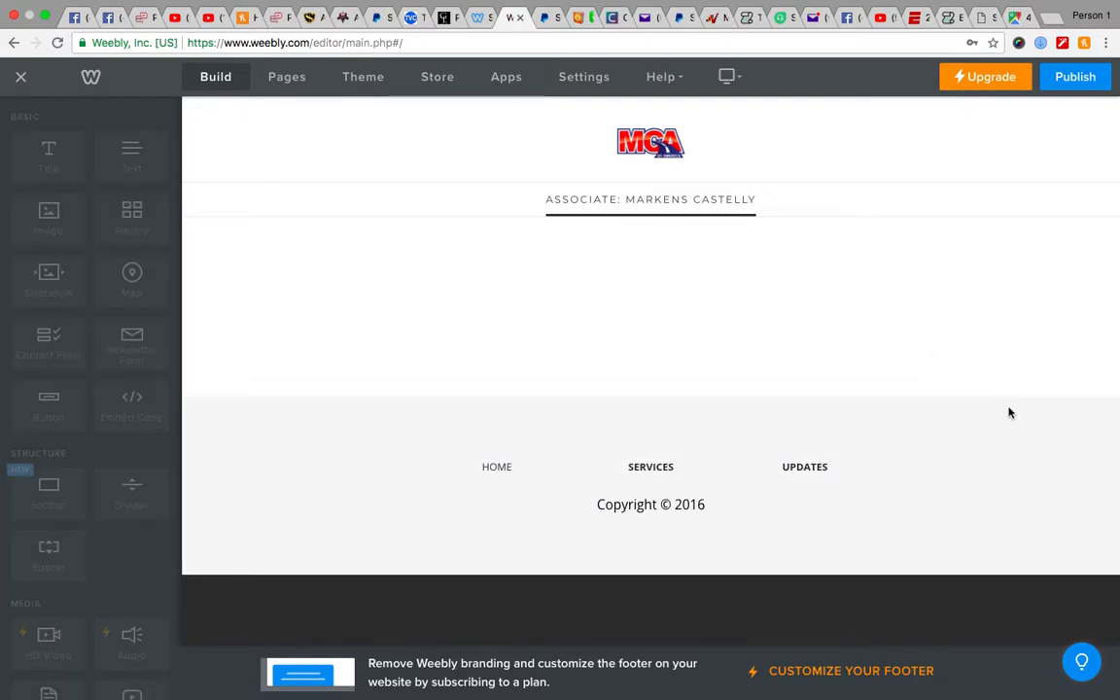
{"action": "left_click", "coordinate": [1023, 456]}
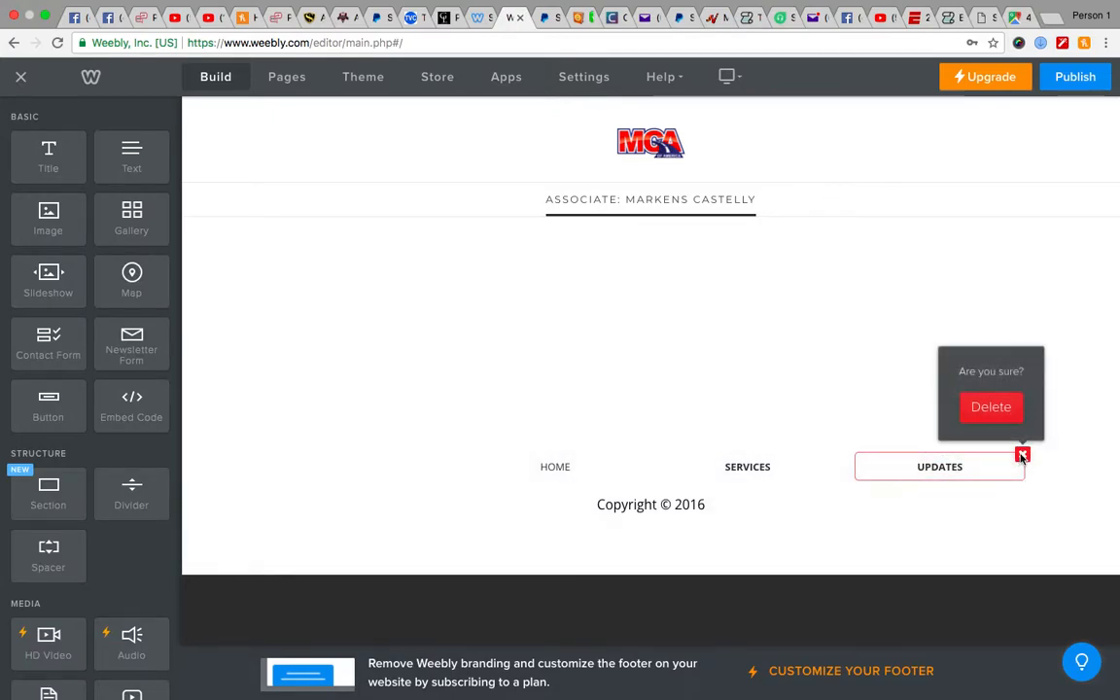
{"action": "left_click", "coordinate": [988, 407]}
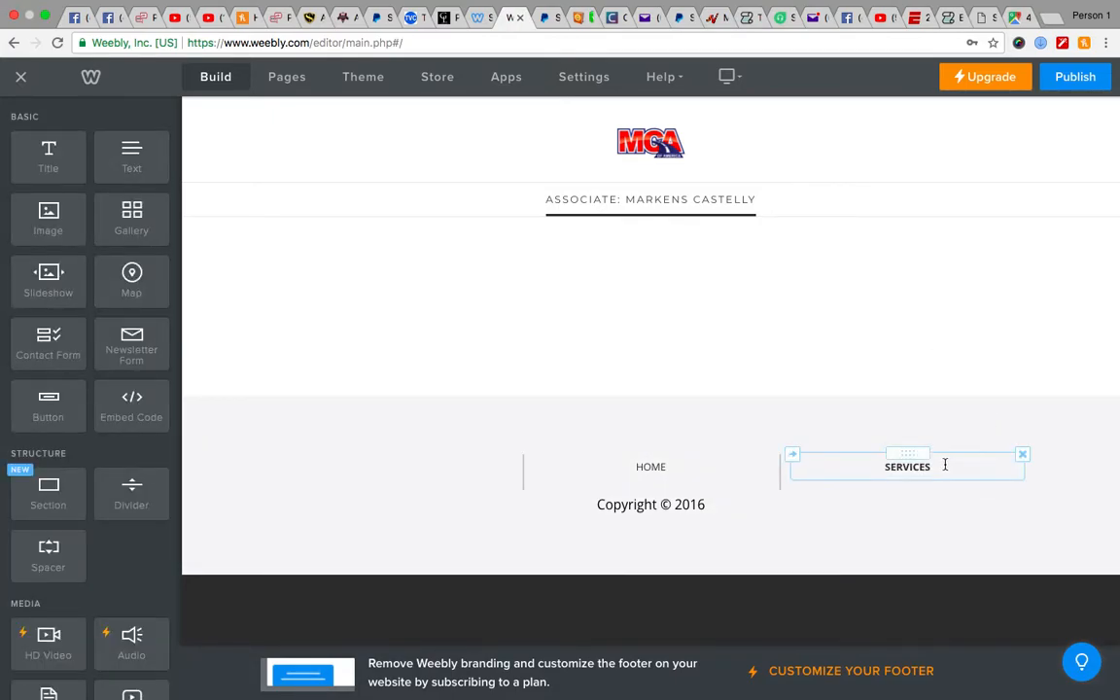
{"action": "left_click", "coordinate": [1023, 454]}
{"action": "left_click", "coordinate": [991, 407]}
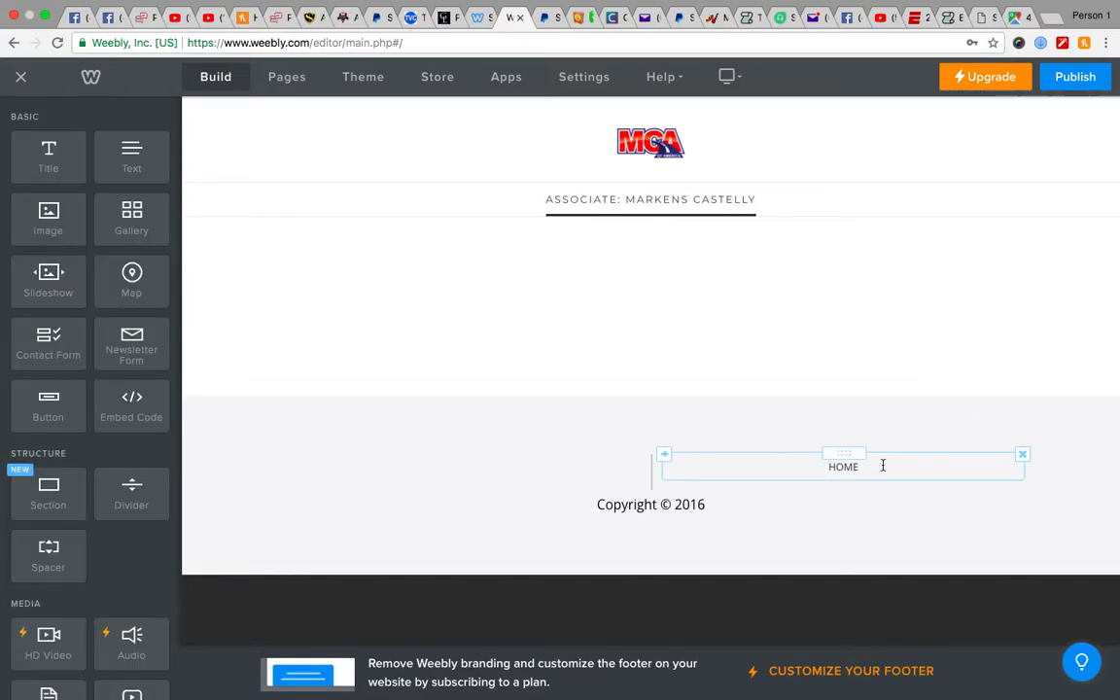
{"action": "left_click", "coordinate": [1021, 455]}
{"action": "left_click", "coordinate": [999, 407]}
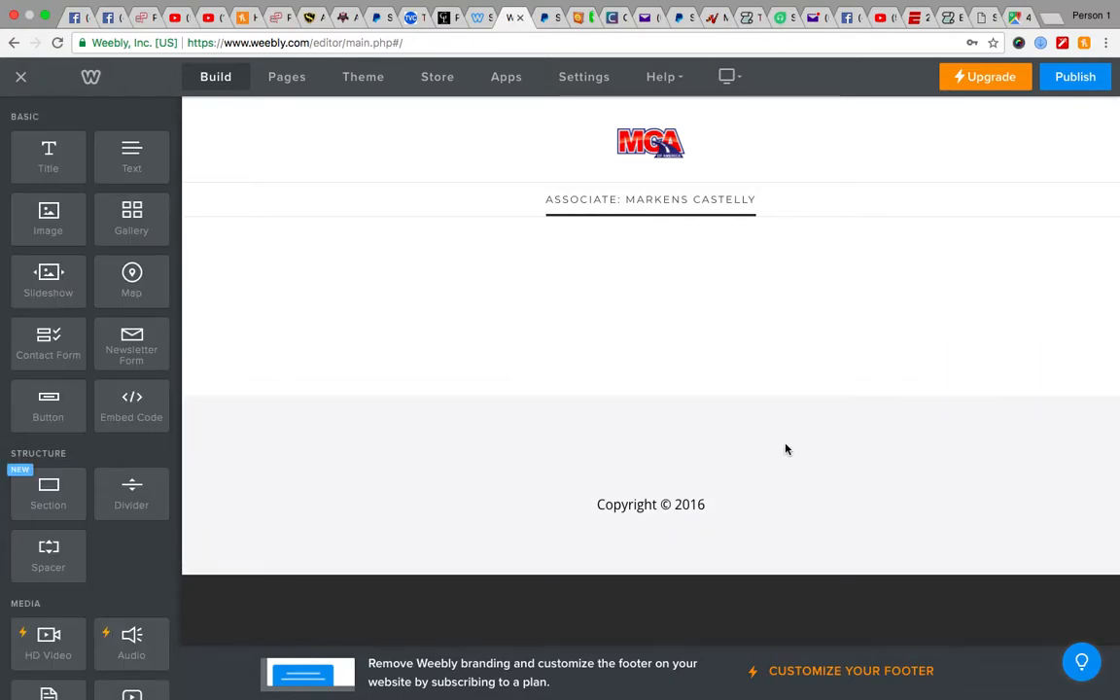
Delete the empty row left by the links and the Copyright © 2016 line beneath it
{"action": "left_click", "coordinate": [1022, 455]}
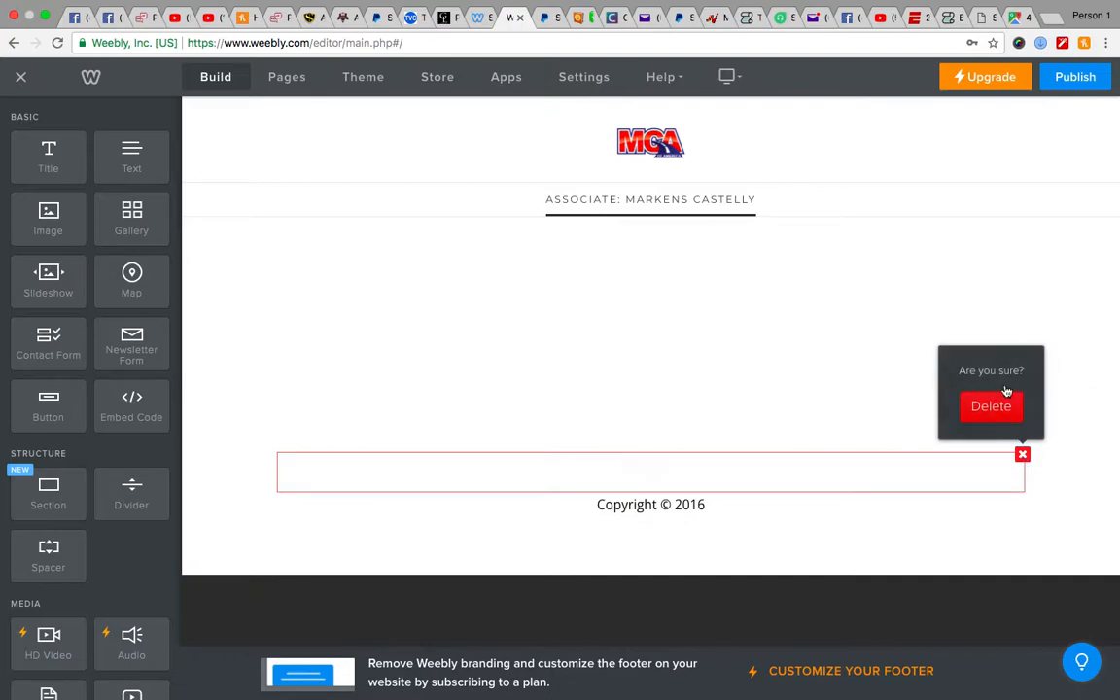
{"action": "left_click", "coordinate": [992, 413]}
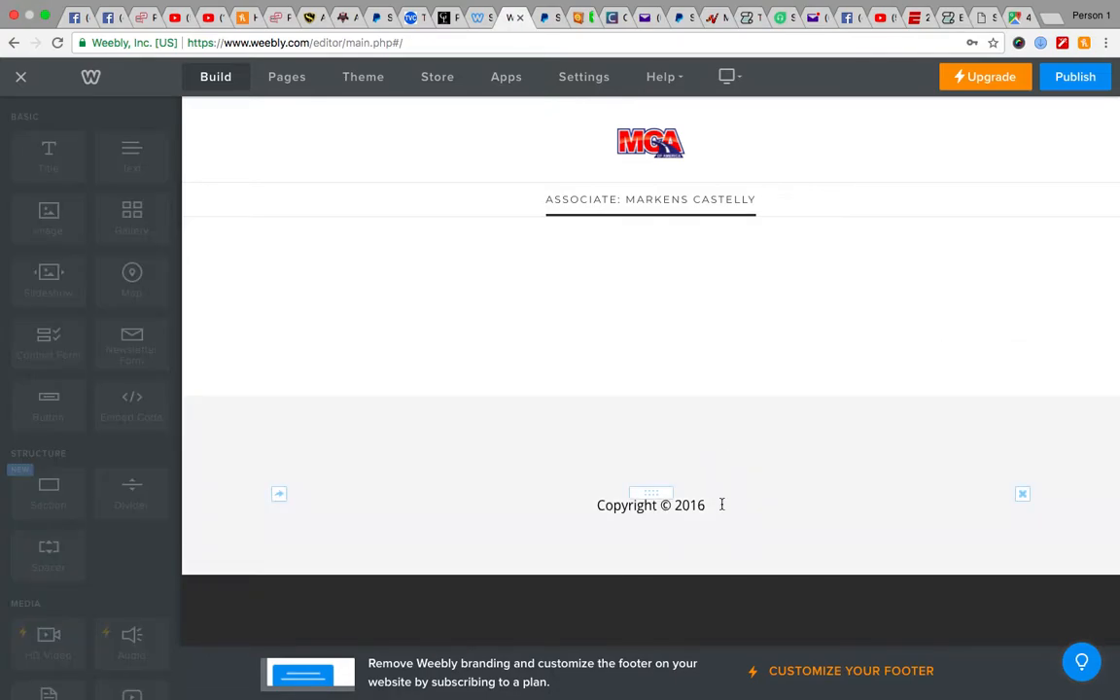
{"action": "left_click", "coordinate": [1021, 474]}
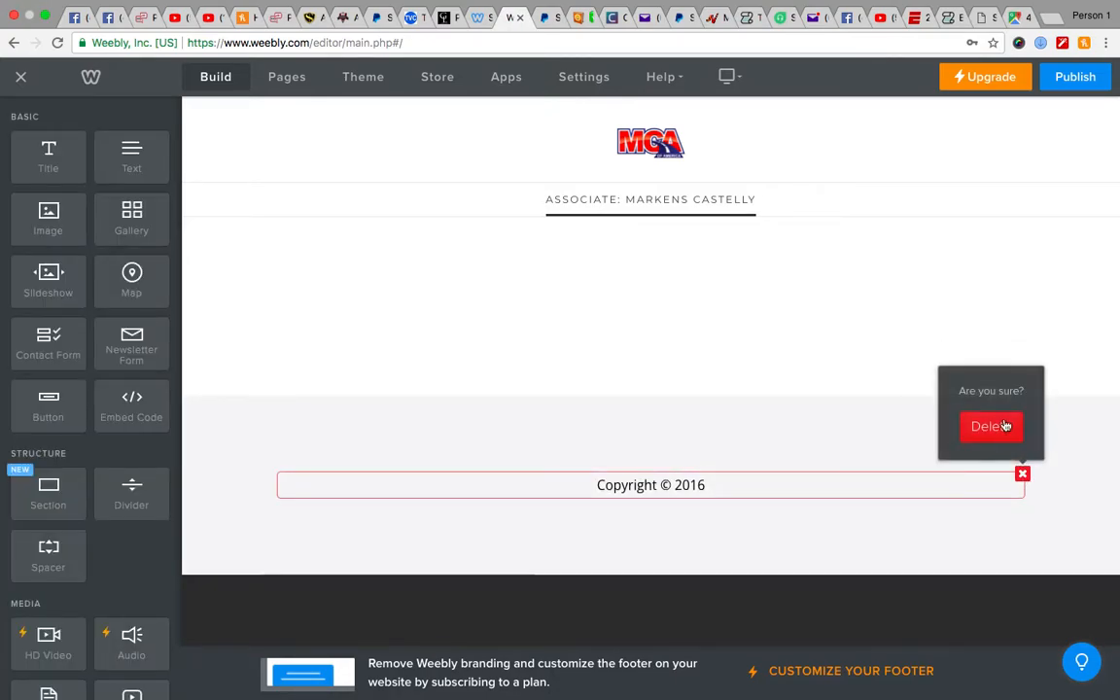
{"action": "left_click", "coordinate": [990, 425]}
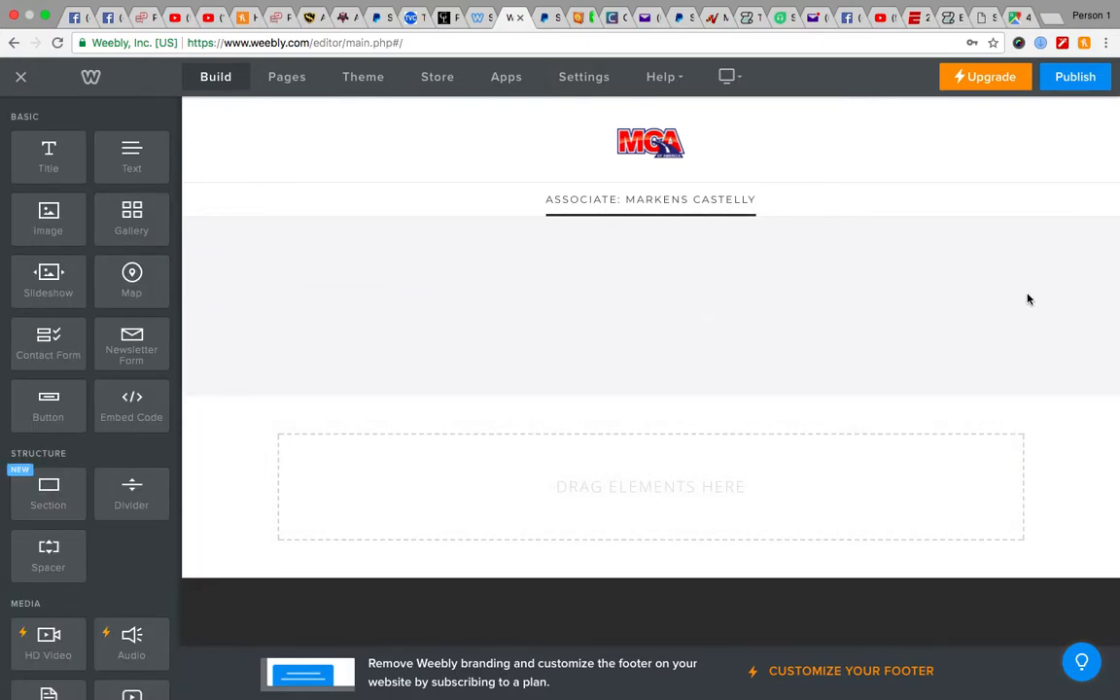
Delete the leftover elements, including the spacer, from the emptied section directly below the page header
{"action": "left_click", "coordinate": [1021, 289]}
{"action": "left_click", "coordinate": [995, 245]}
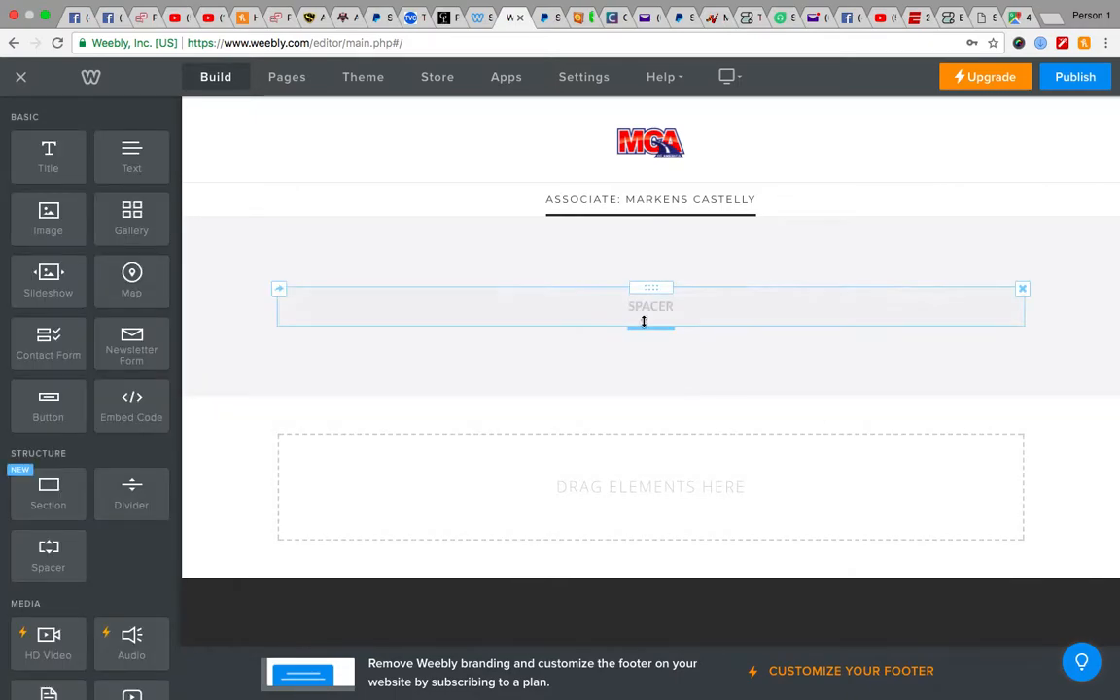
{"action": "left_click", "coordinate": [1021, 289]}
{"action": "left_click", "coordinate": [1007, 254]}
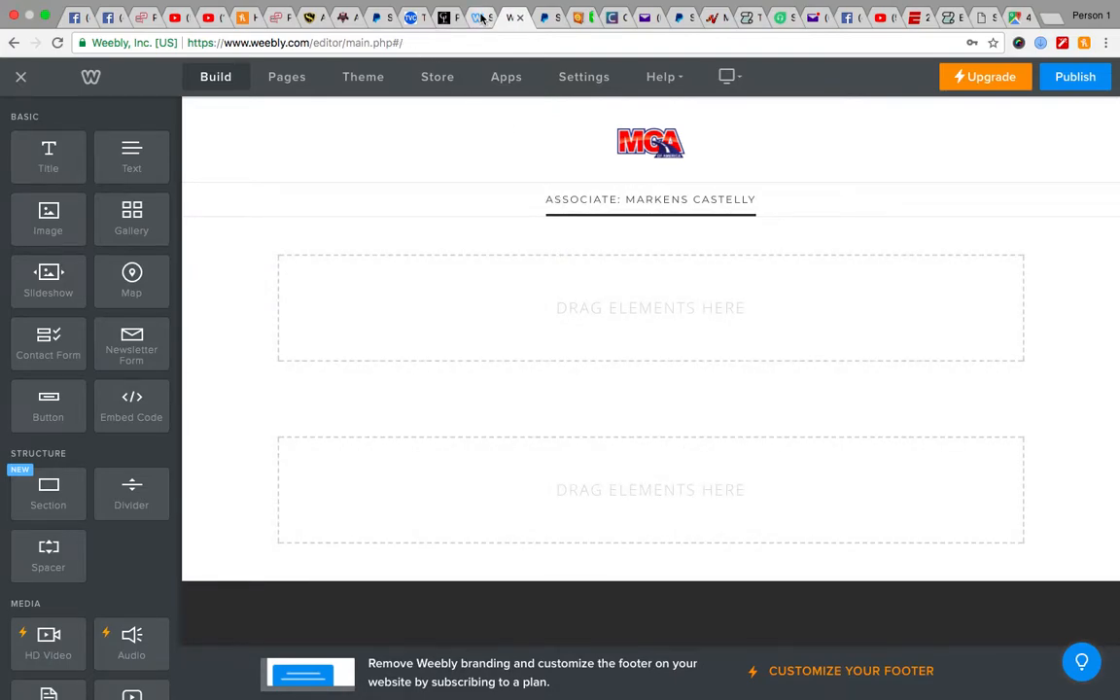
Check the template site's layout and add a YouTube video element to the empty section directly below the page header
{"action": "left_click", "coordinate": [481, 18]}
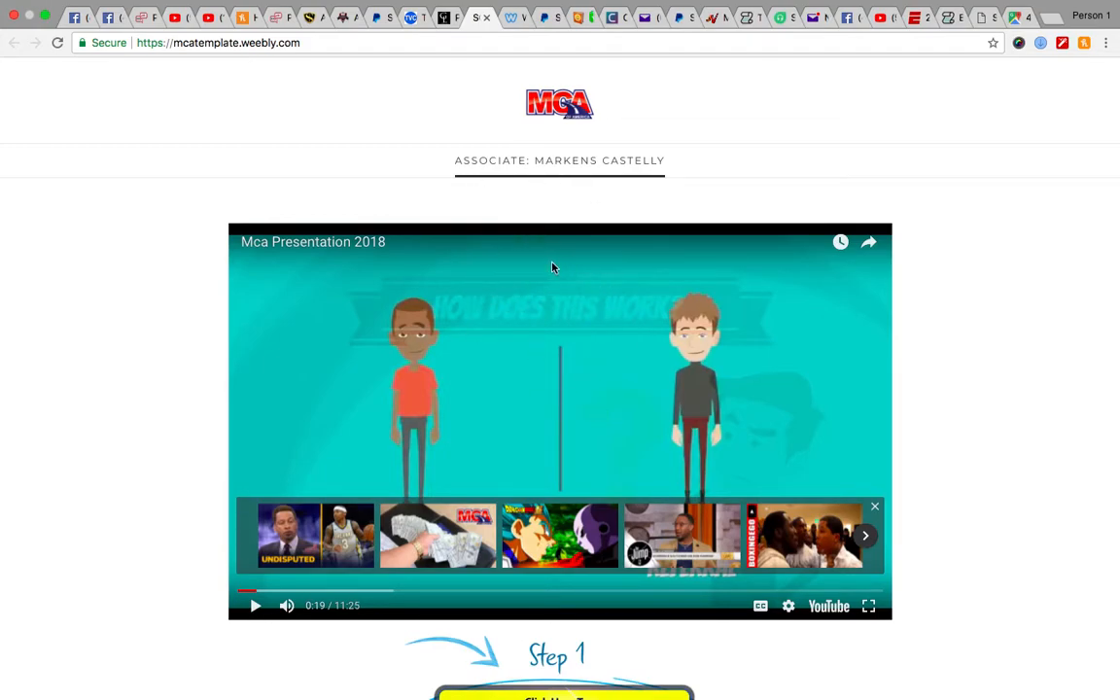
{"action": "left_click", "coordinate": [508, 37]}
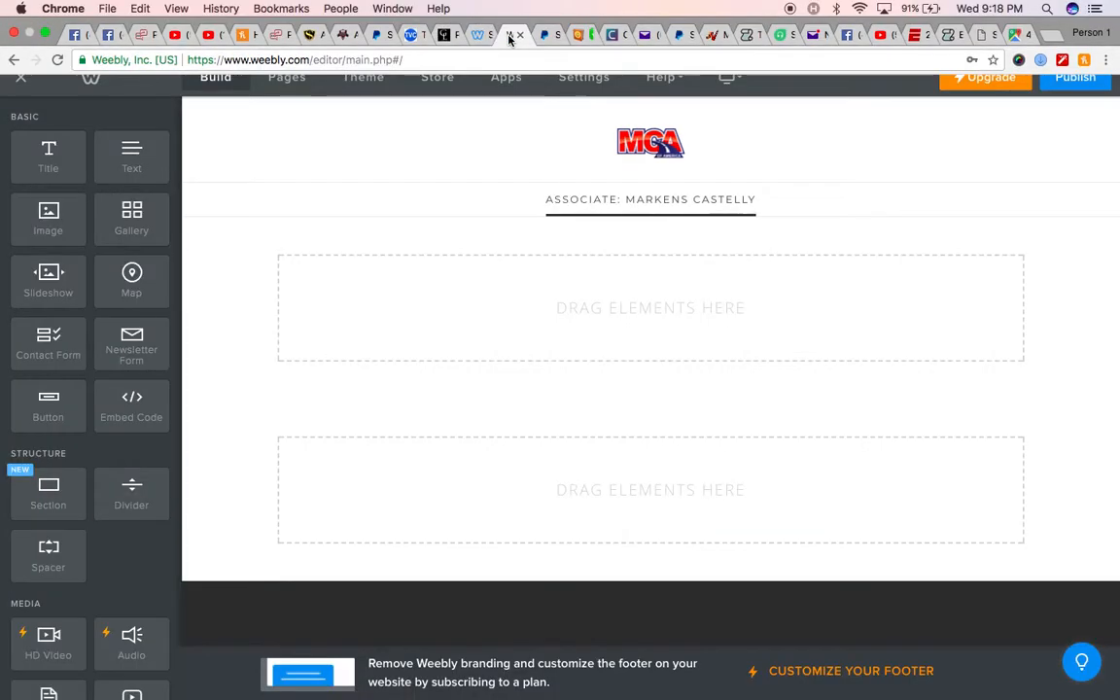
{"action": "scroll", "coordinate": [121, 321], "scroll_direction": "down", "scroll_amount": 1}
{"action": "scroll", "coordinate": [120, 323], "scroll_direction": "down", "scroll_amount": 3}
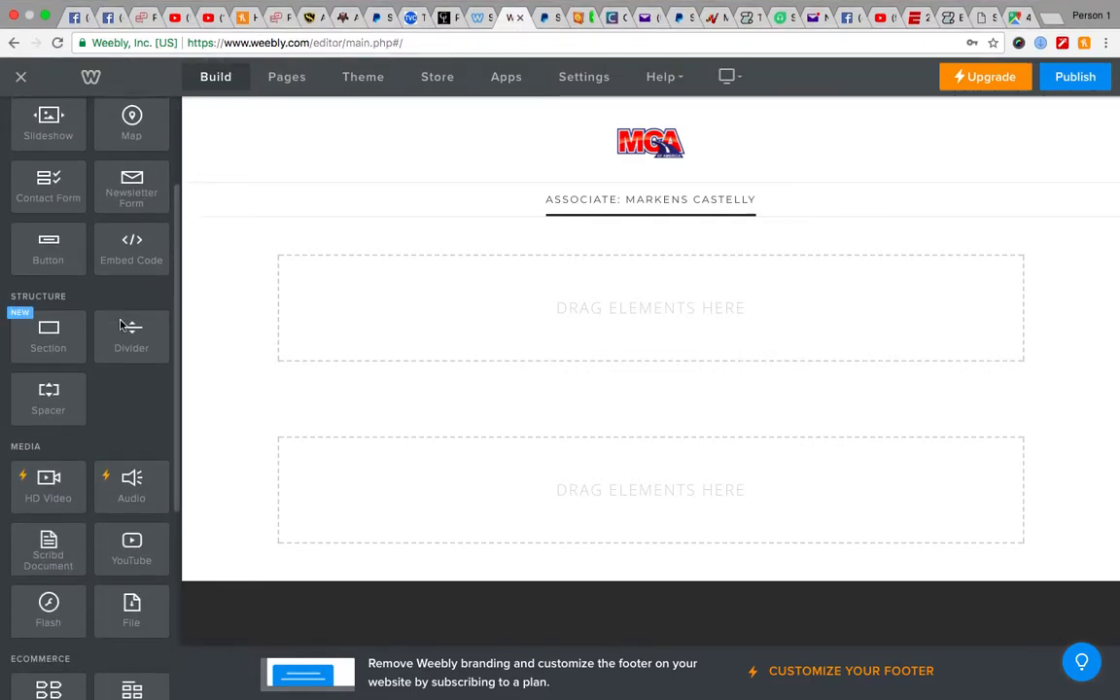
{"action": "left_click_drag", "start_coordinate": [124, 510], "coordinate": [545, 324]}
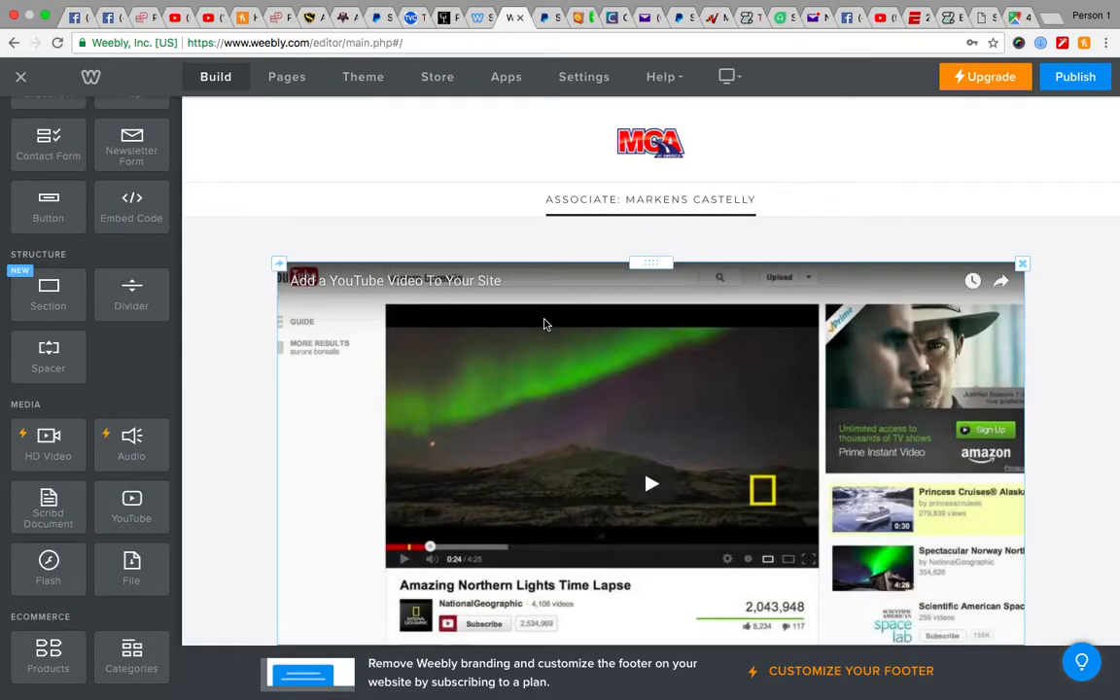
{"action": "scroll", "coordinate": [545, 325], "scroll_direction": "down", "scroll_amount": 3}
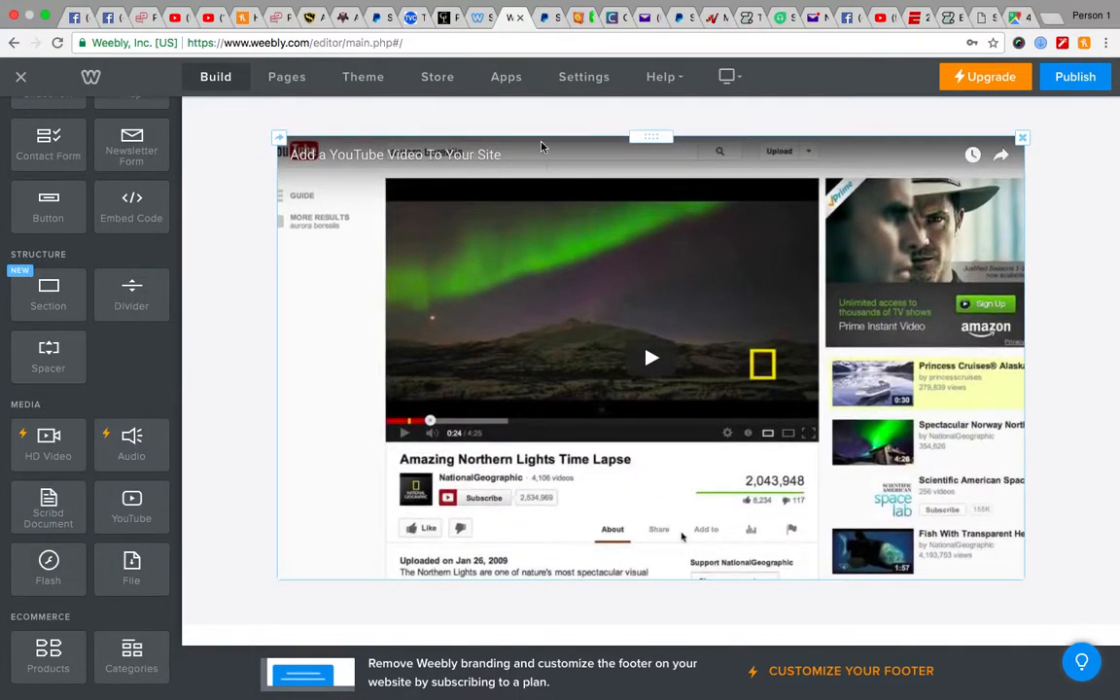
Copy the Mca Presentation 2018 video's URL from the template site and use it as the YouTube element's video URL
{"action": "left_click", "coordinate": [481, 19]}
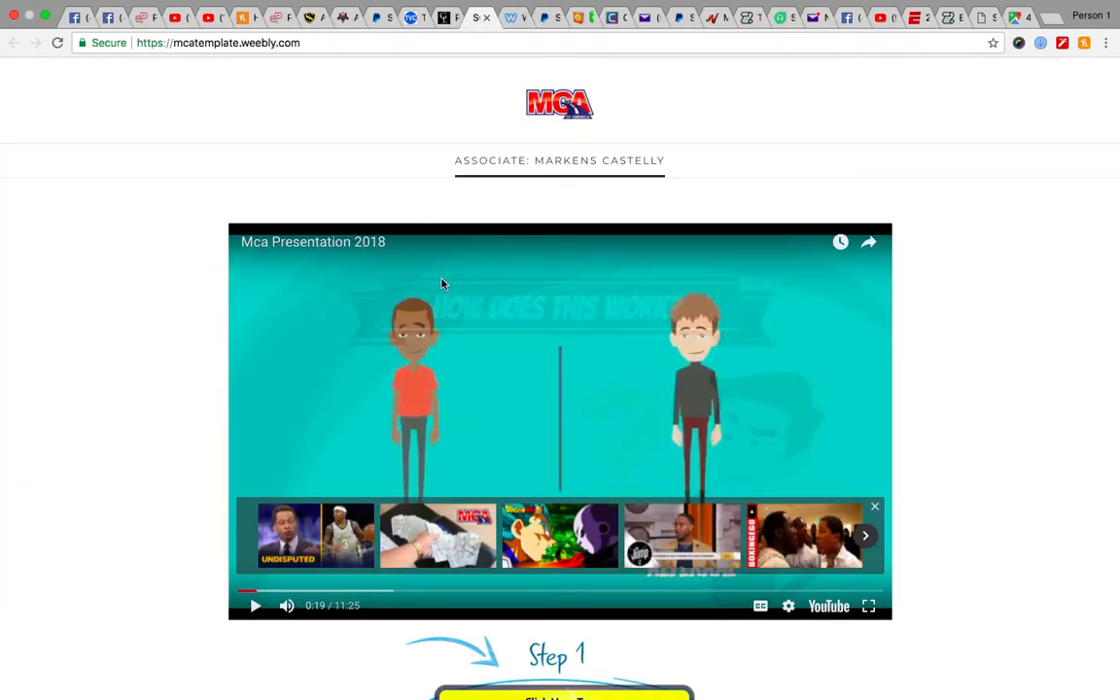
{"action": "right_click", "coordinate": [448, 303]}
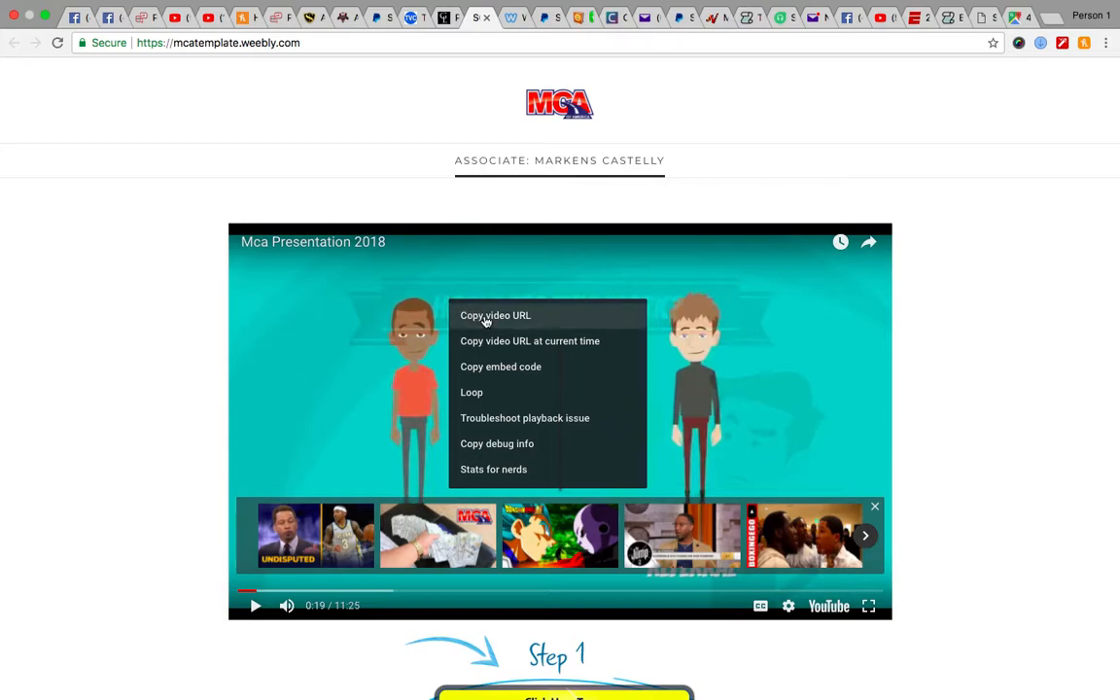
{"action": "left_click", "coordinate": [486, 318]}
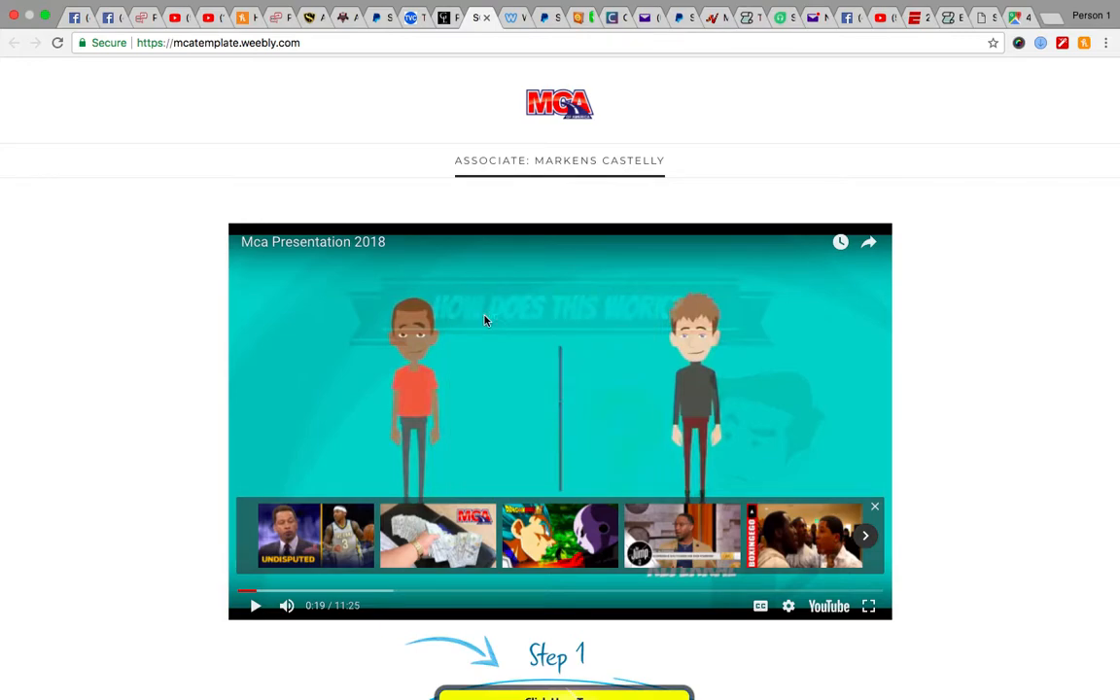
{"action": "left_click", "coordinate": [512, 18]}
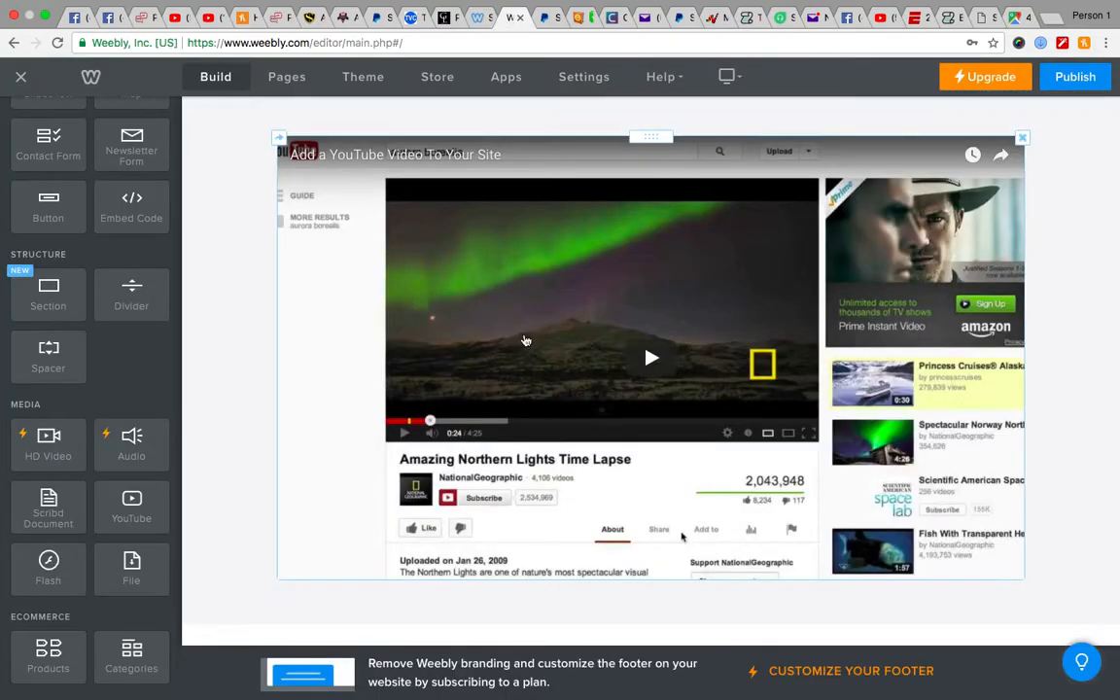
{"action": "left_click", "coordinate": [525, 338]}
{"action": "left_click", "coordinate": [620, 420]}
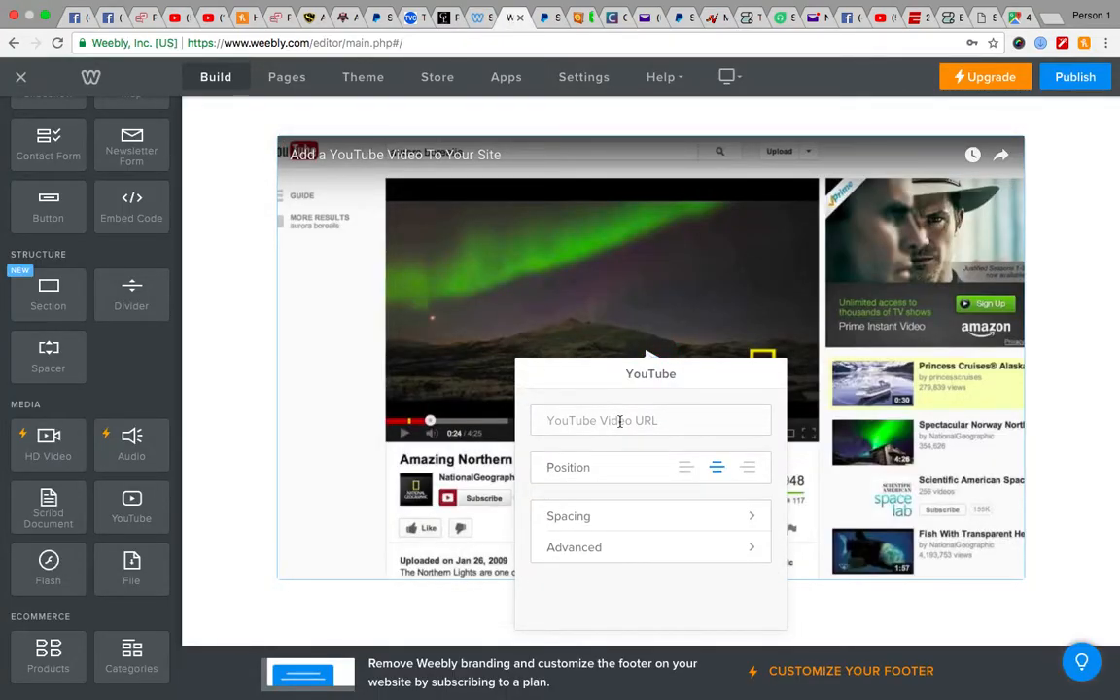
{"action": "key", "text": "ctrl+v"}
{"action": "left_click", "coordinate": [1064, 383]}
{"action": "scroll", "coordinate": [1065, 385], "scroll_direction": "up", "scroll_amount": 3}
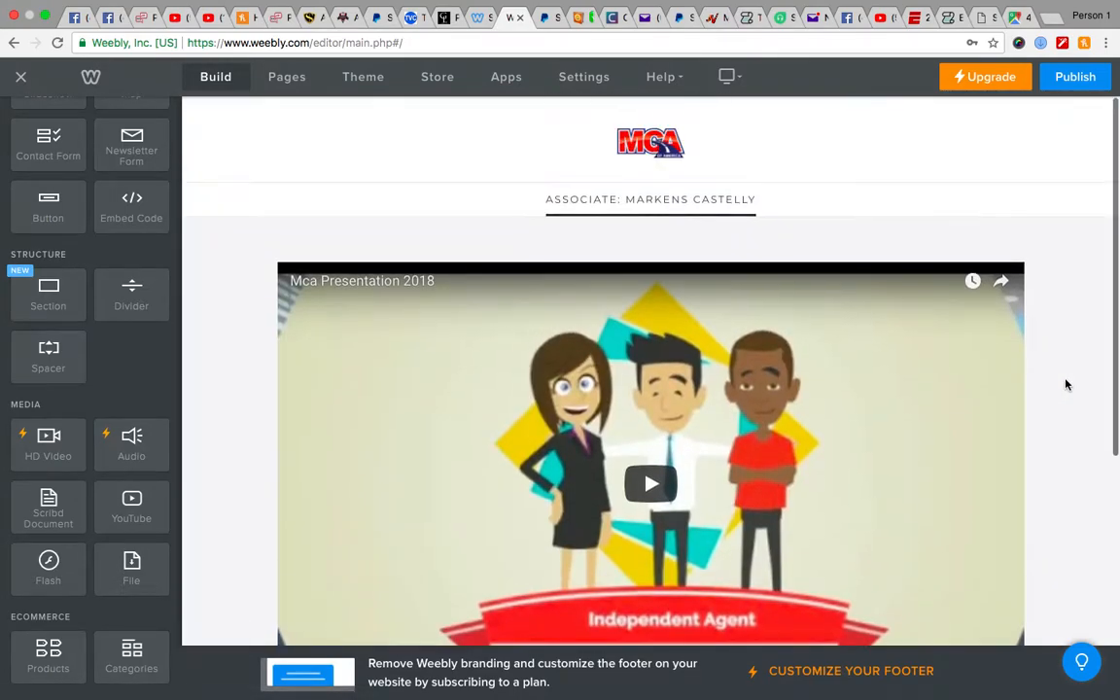
Try the Large and HD sizes for the Mca Presentation 2018 video, and set its size to Extra Large
{"action": "left_click", "coordinate": [672, 370]}
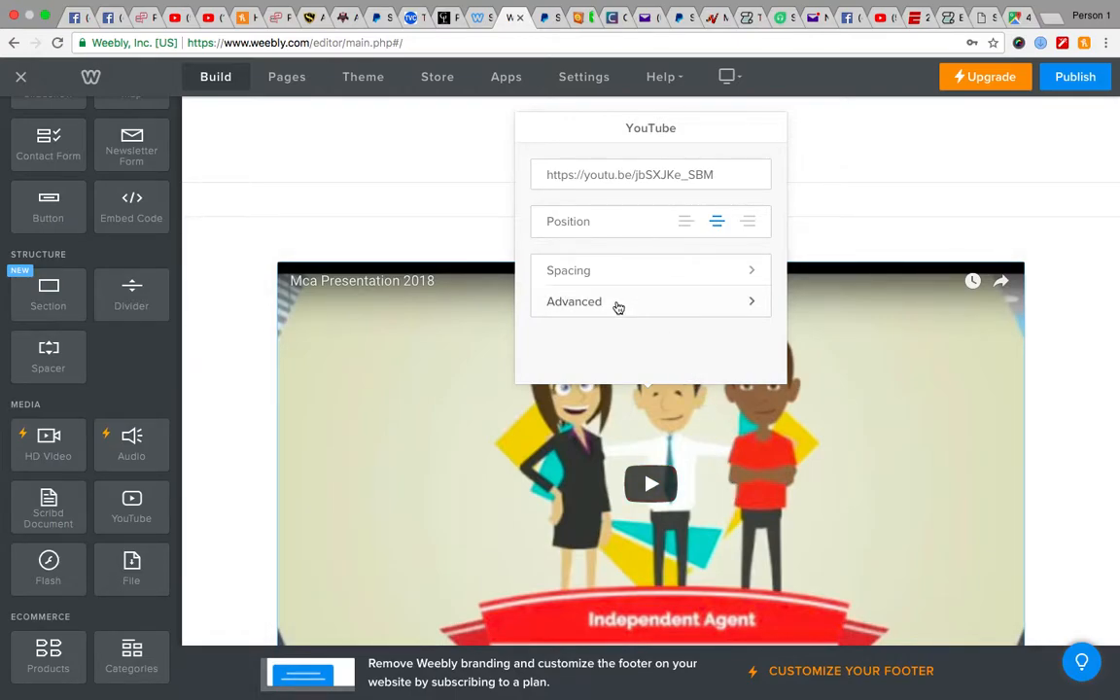
{"action": "left_click", "coordinate": [616, 304]}
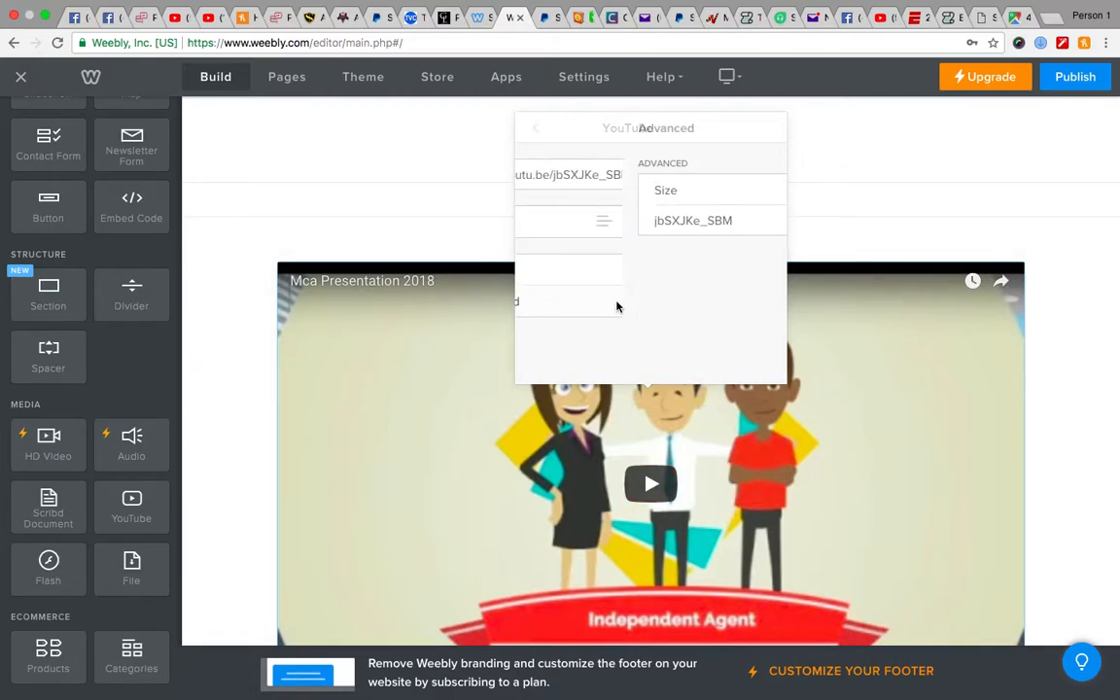
{"action": "left_click", "coordinate": [662, 201]}
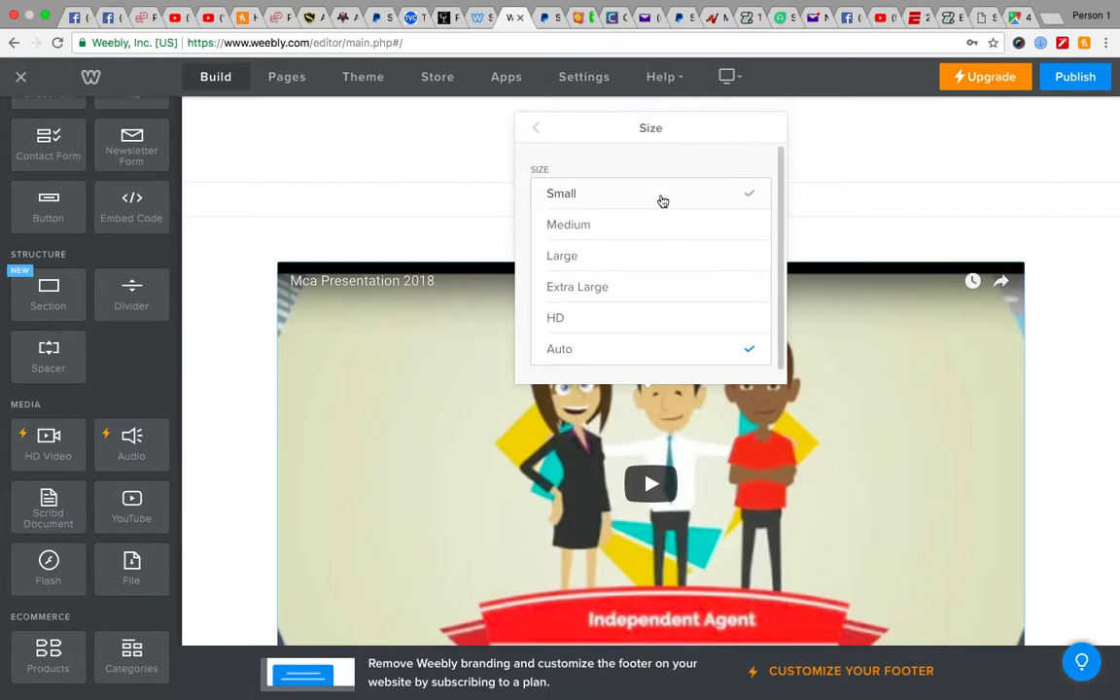
{"action": "left_click", "coordinate": [619, 255]}
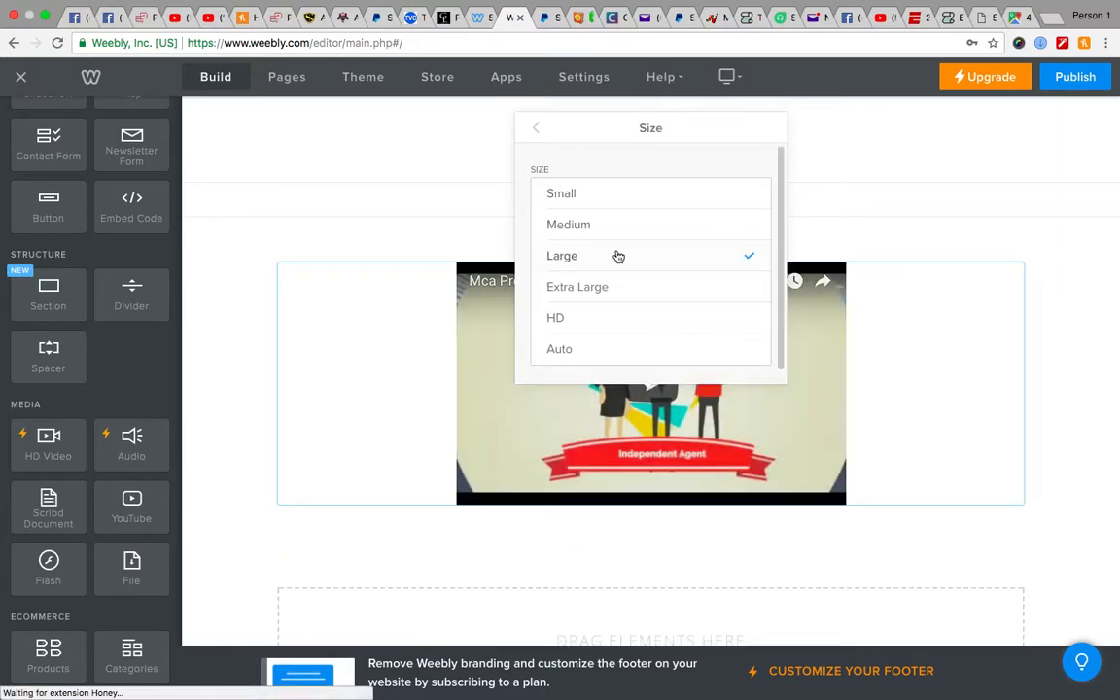
{"action": "left_click", "coordinate": [625, 288]}
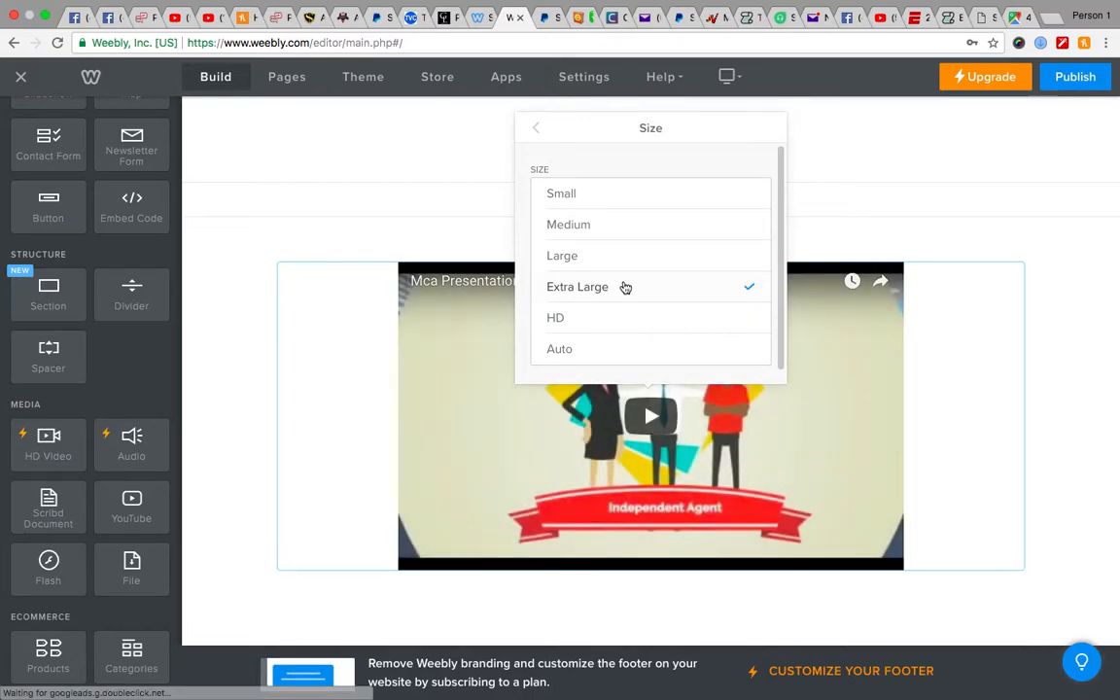
{"action": "left_click", "coordinate": [616, 322]}
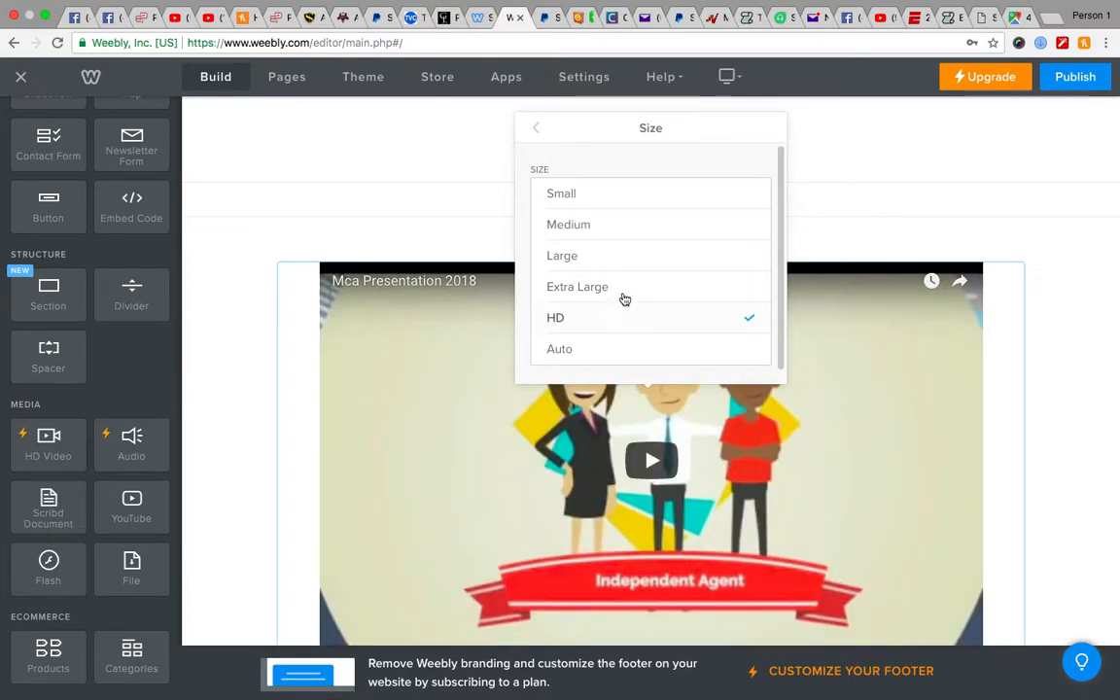
{"action": "left_click", "coordinate": [624, 294]}
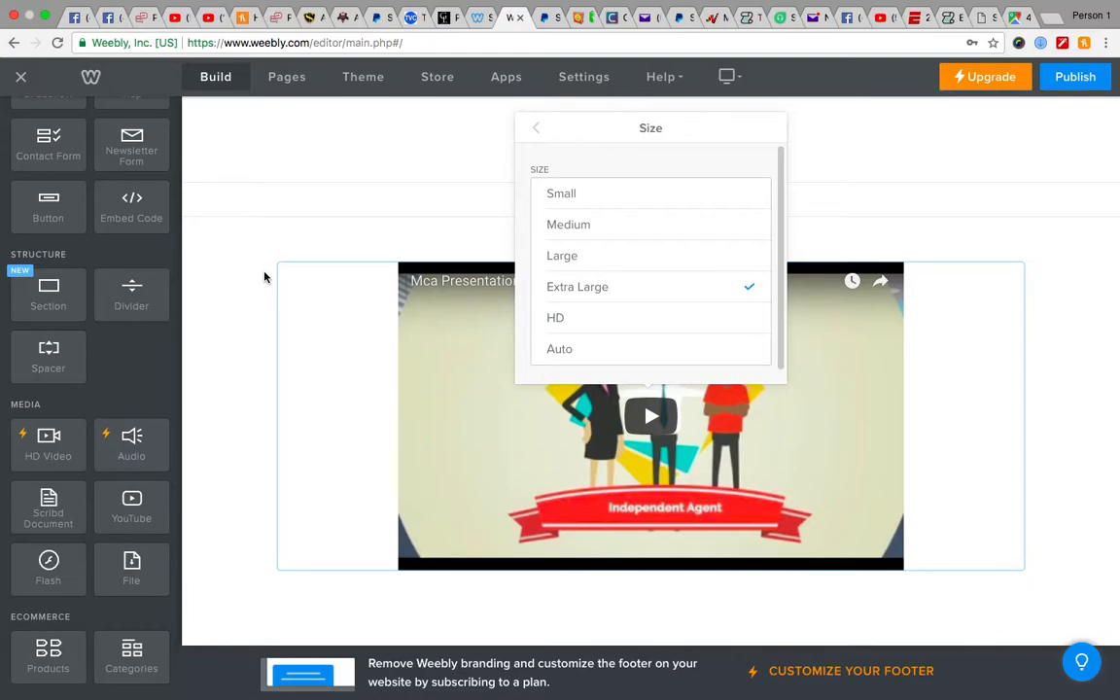
{"action": "left_click", "coordinate": [269, 277]}
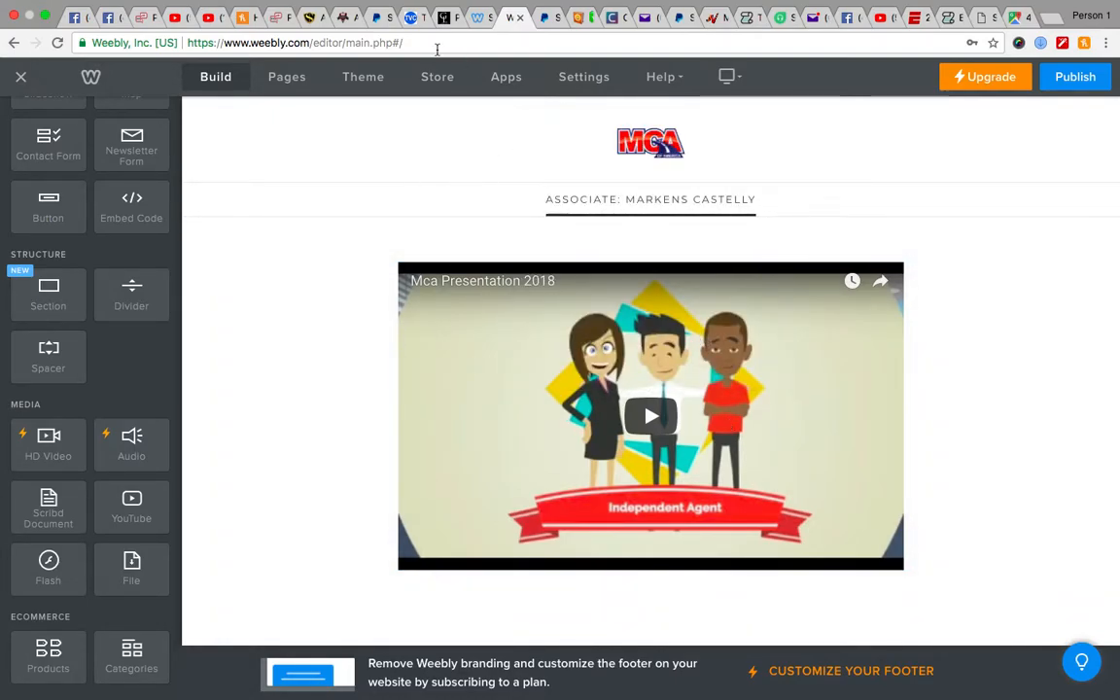
Examine the Step 1 JOIN MCA image and its link beneath the video on the template site
{"action": "left_click", "coordinate": [478, 18]}
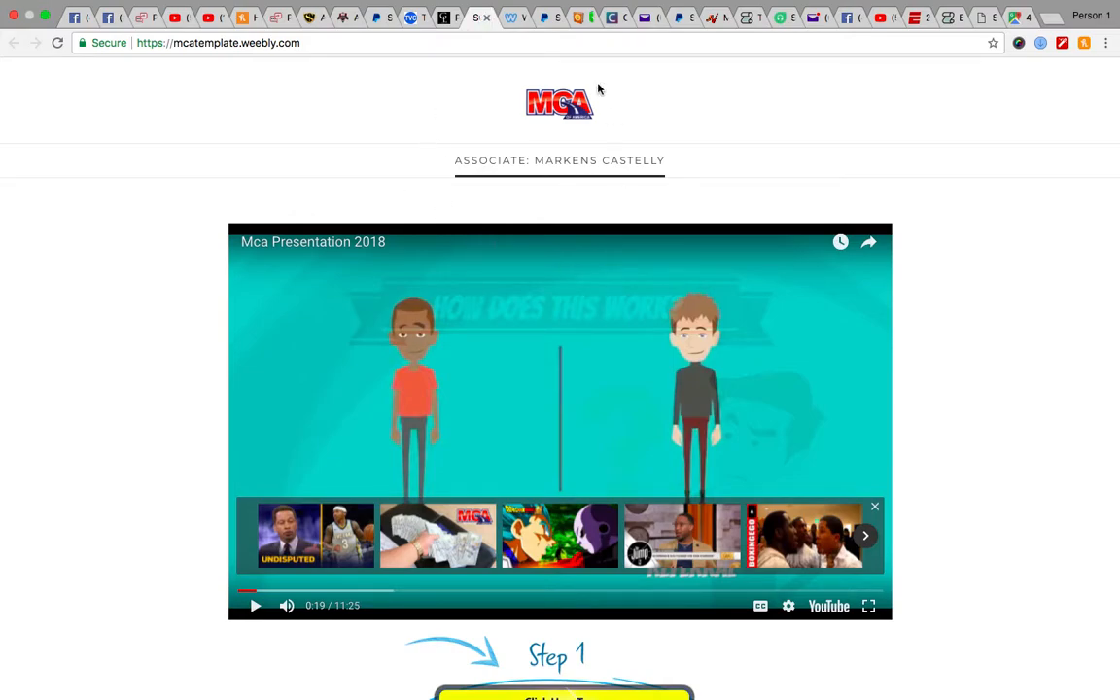
{"action": "scroll", "coordinate": [608, 156], "scroll_direction": "down", "scroll_amount": 10}
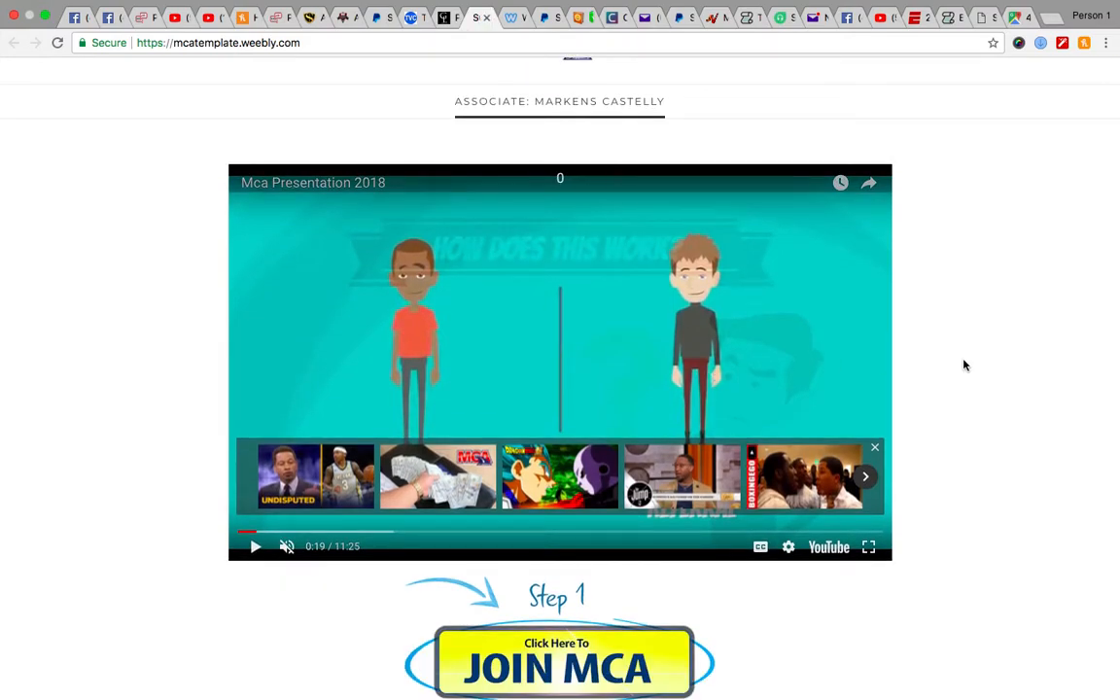
{"action": "scroll", "coordinate": [966, 364], "scroll_direction": "down", "scroll_amount": 6}
{"action": "scroll", "coordinate": [740, 294], "scroll_direction": "up", "scroll_amount": 2}
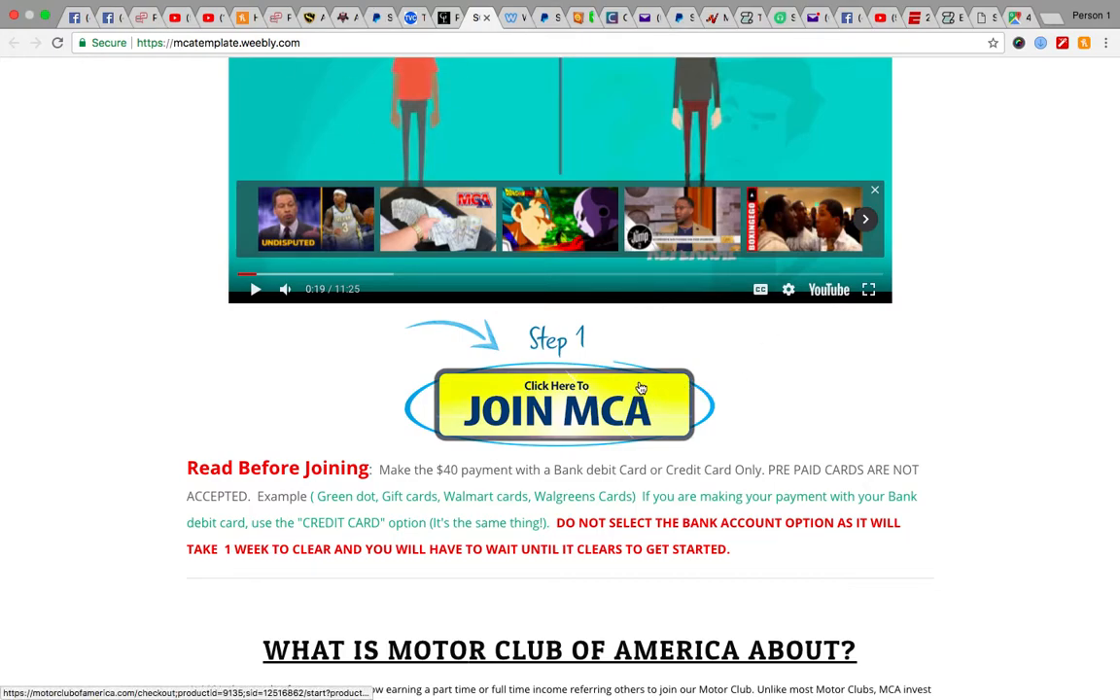
{"action": "right_click", "coordinate": [606, 375]}
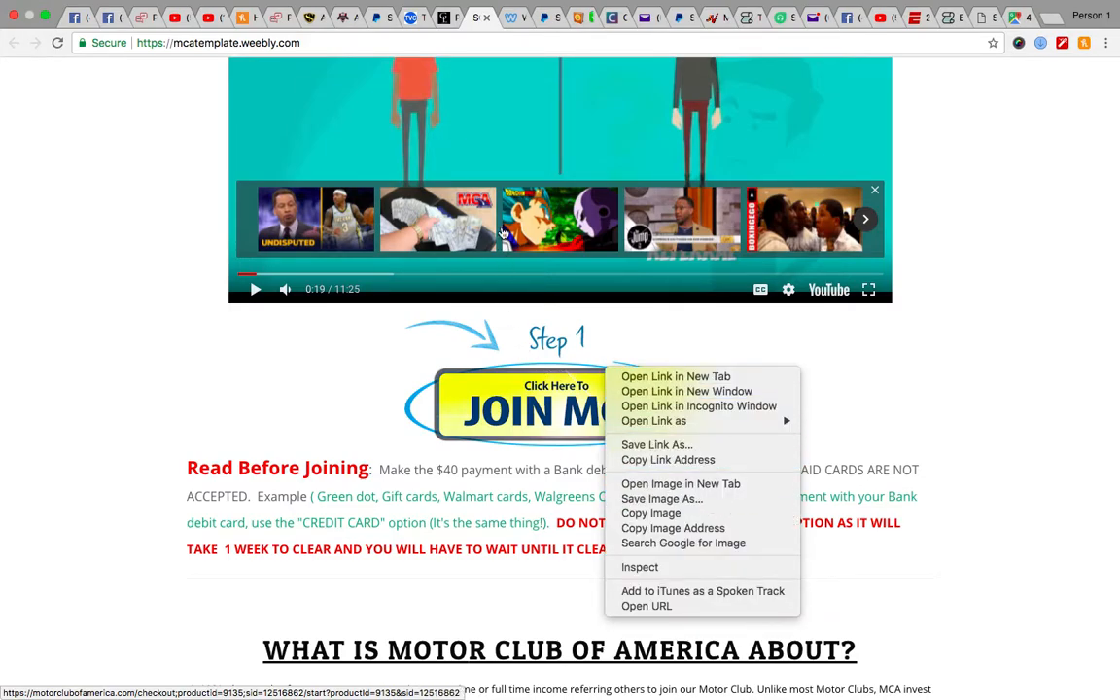
{"action": "left_click", "coordinate": [516, 23]}
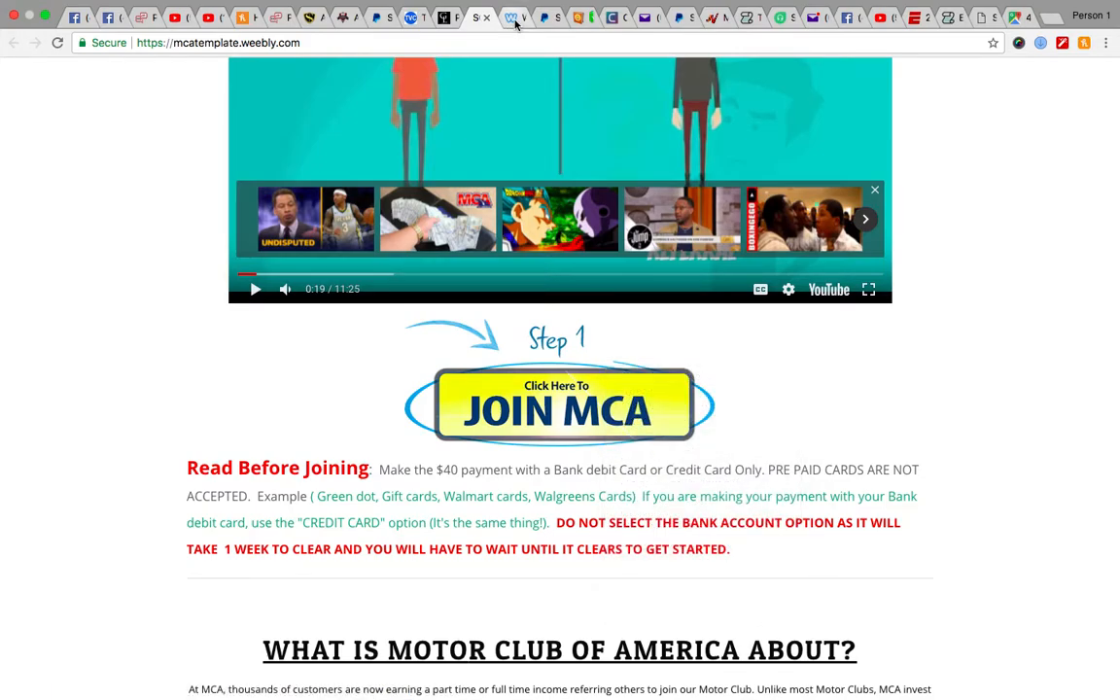
{"action": "left_click", "coordinate": [512, 20]}
Add an image element directly beneath the video and upload the 1mca .png file from All My Files into it
{"action": "scroll", "coordinate": [578, 597], "scroll_direction": "down", "scroll_amount": 3}
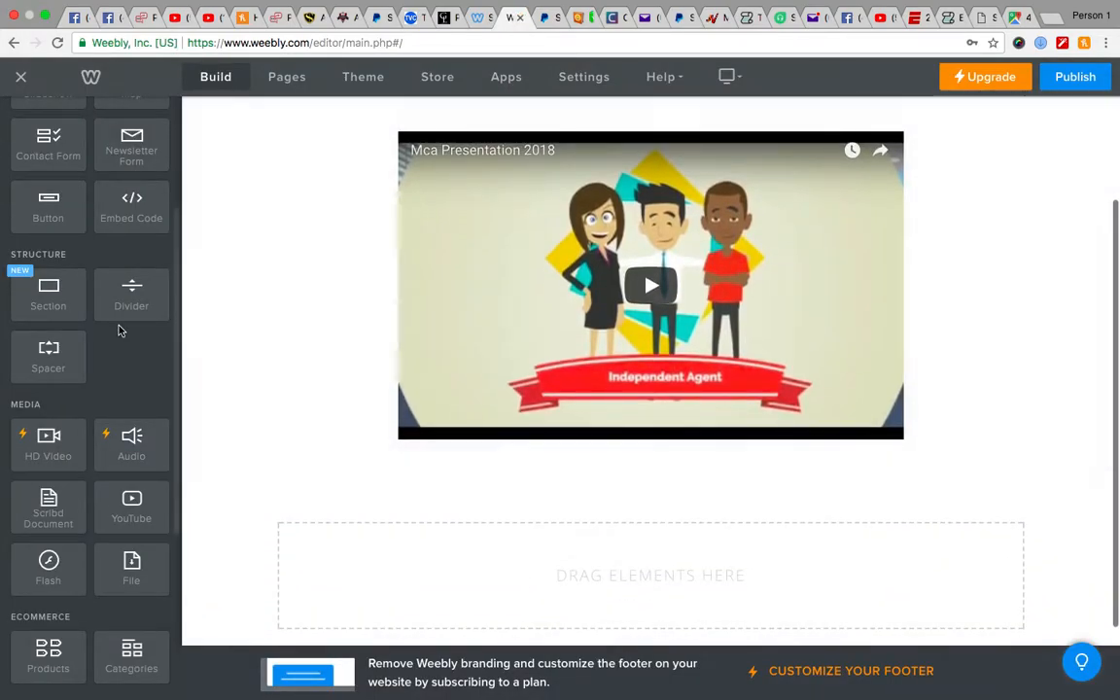
{"action": "scroll", "coordinate": [117, 311], "scroll_direction": "up", "scroll_amount": 5}
{"action": "left_click_drag", "start_coordinate": [48, 219], "coordinate": [539, 477]}
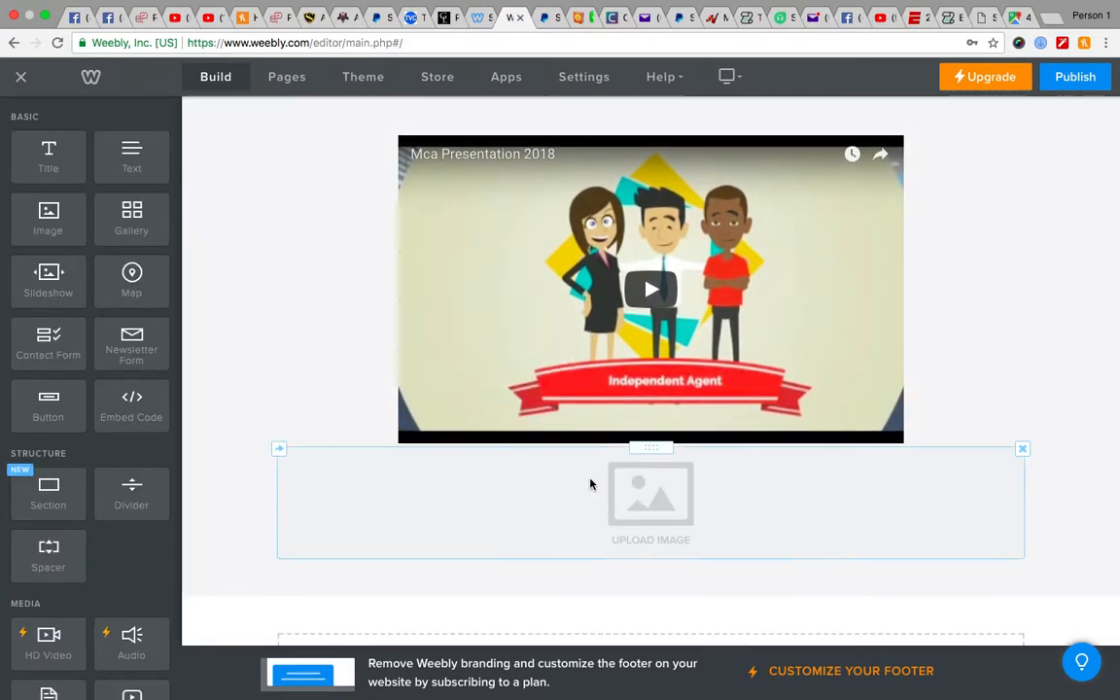
{"action": "left_click", "coordinate": [641, 496]}
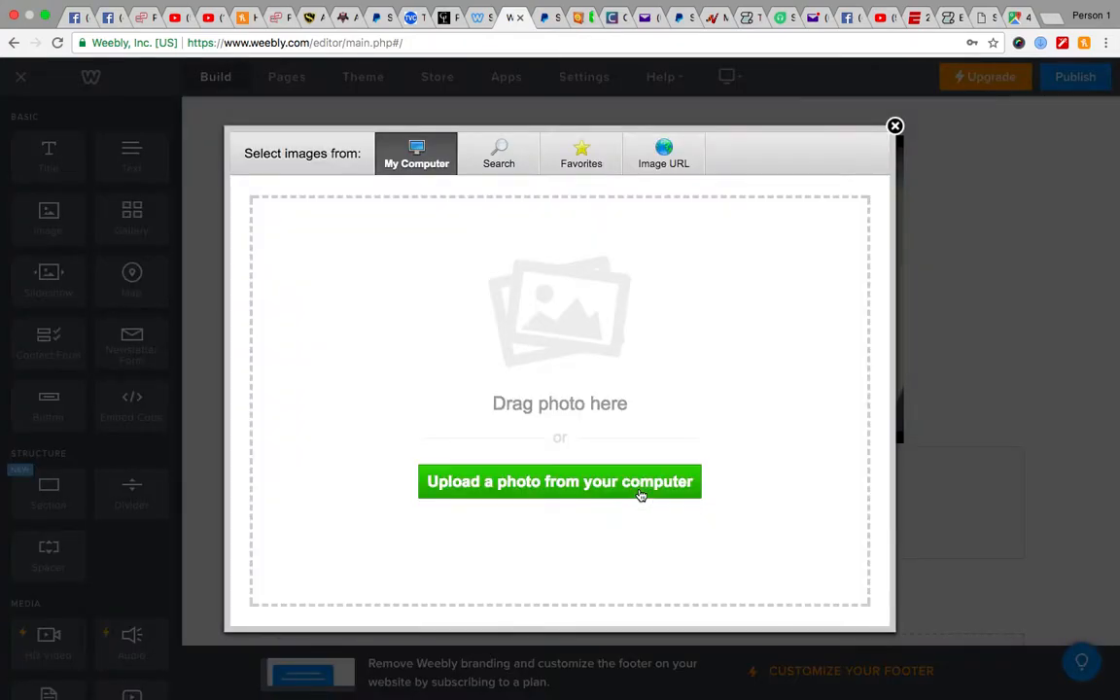
{"action": "left_click", "coordinate": [574, 486]}
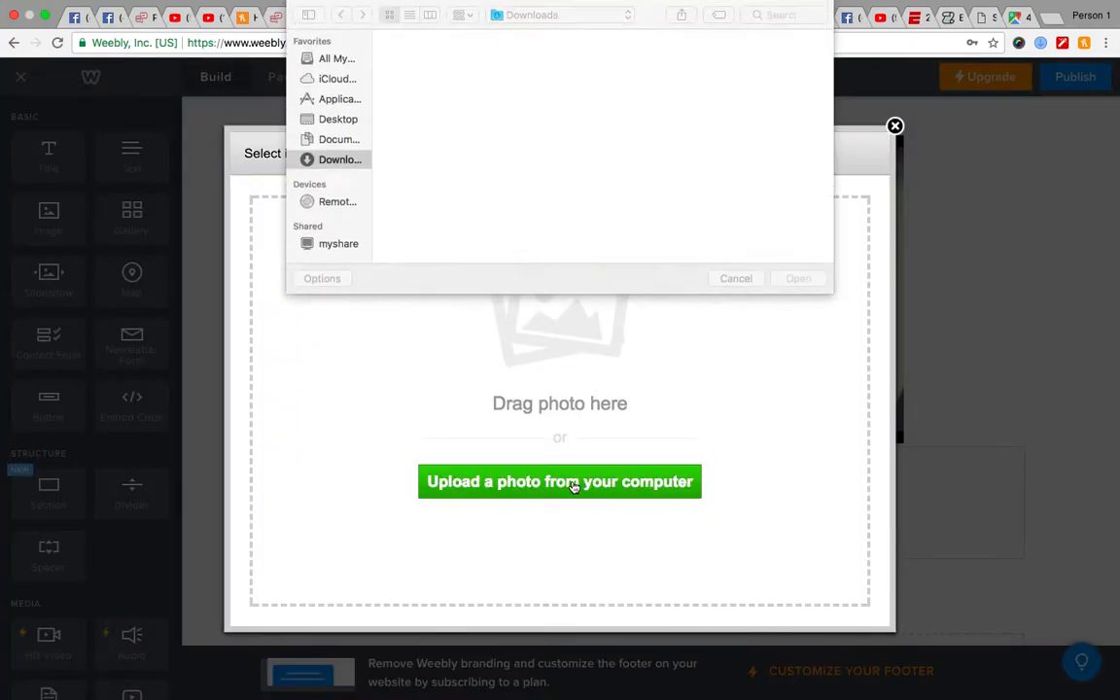
{"action": "left_click", "coordinate": [337, 59]}
{"action": "scroll", "coordinate": [570, 105], "scroll_direction": "down", "scroll_amount": 3}
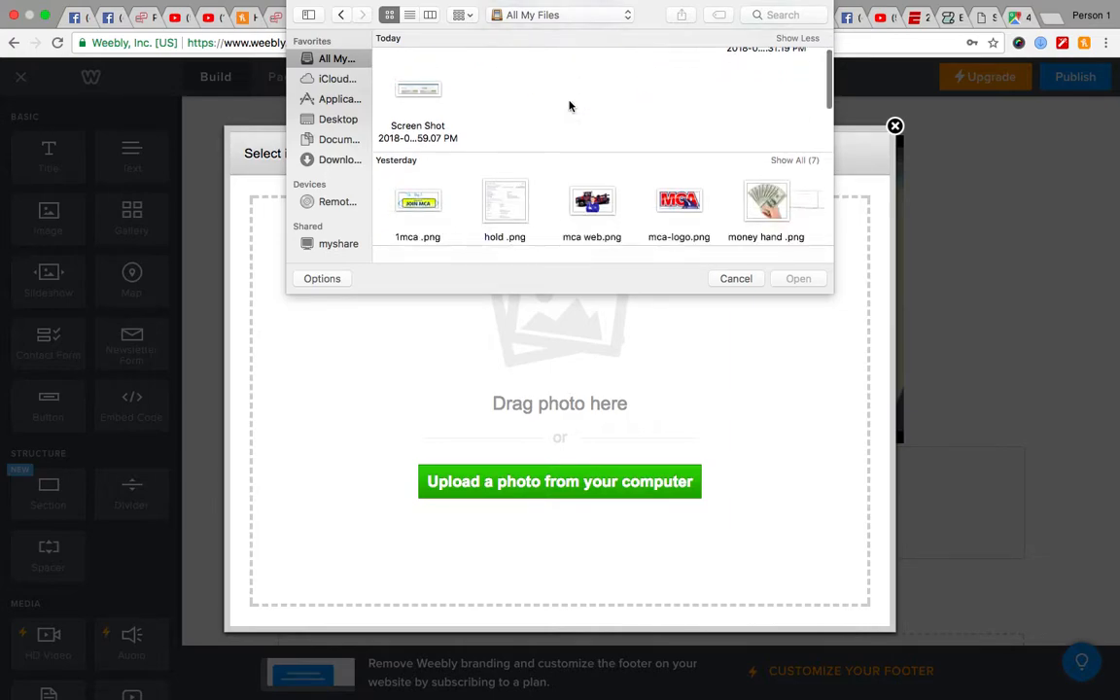
{"action": "double_click", "coordinate": [418, 176]}
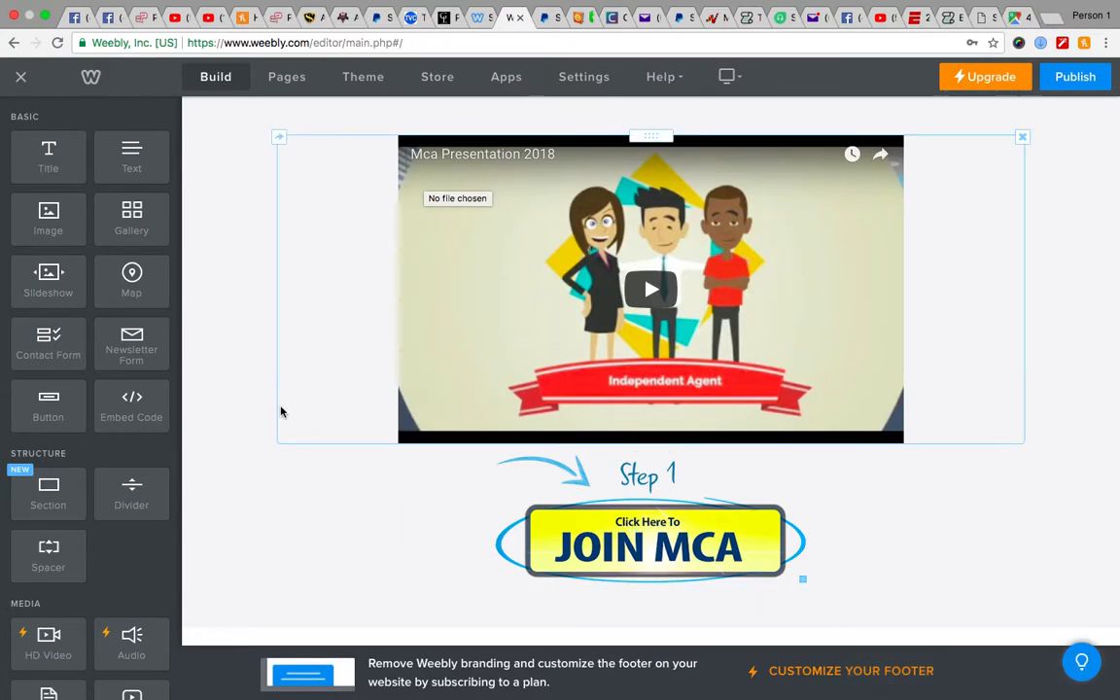
Copy the whole Read Before Joining paragraph beneath the JOIN MCA image on the template site
{"action": "scroll", "coordinate": [244, 422], "scroll_direction": "up", "scroll_amount": 2}
{"action": "scroll", "coordinate": [244, 422], "scroll_direction": "down", "scroll_amount": 5}
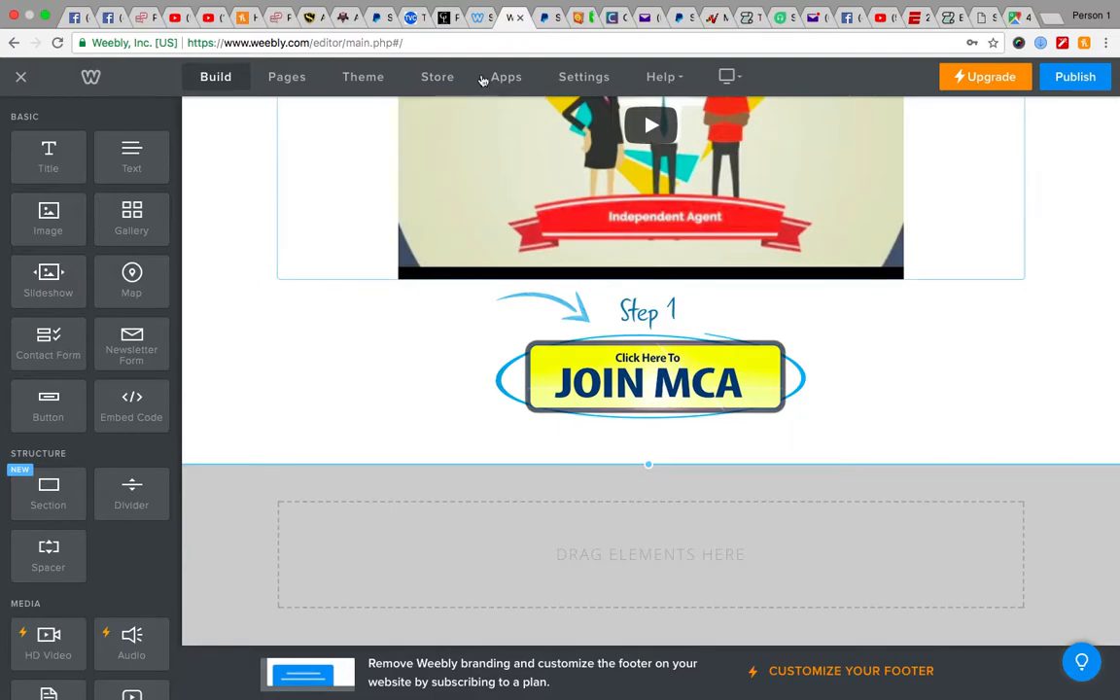
{"action": "left_click", "coordinate": [475, 23]}
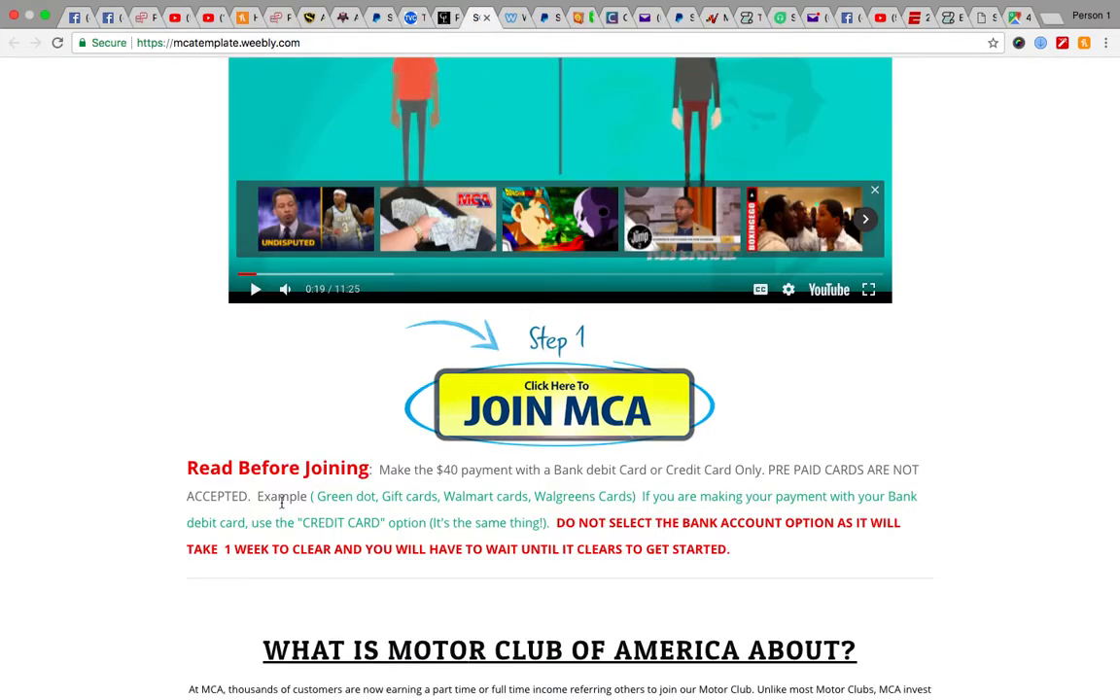
{"action": "left_click_drag", "start_coordinate": [737, 554], "coordinate": [199, 468]}
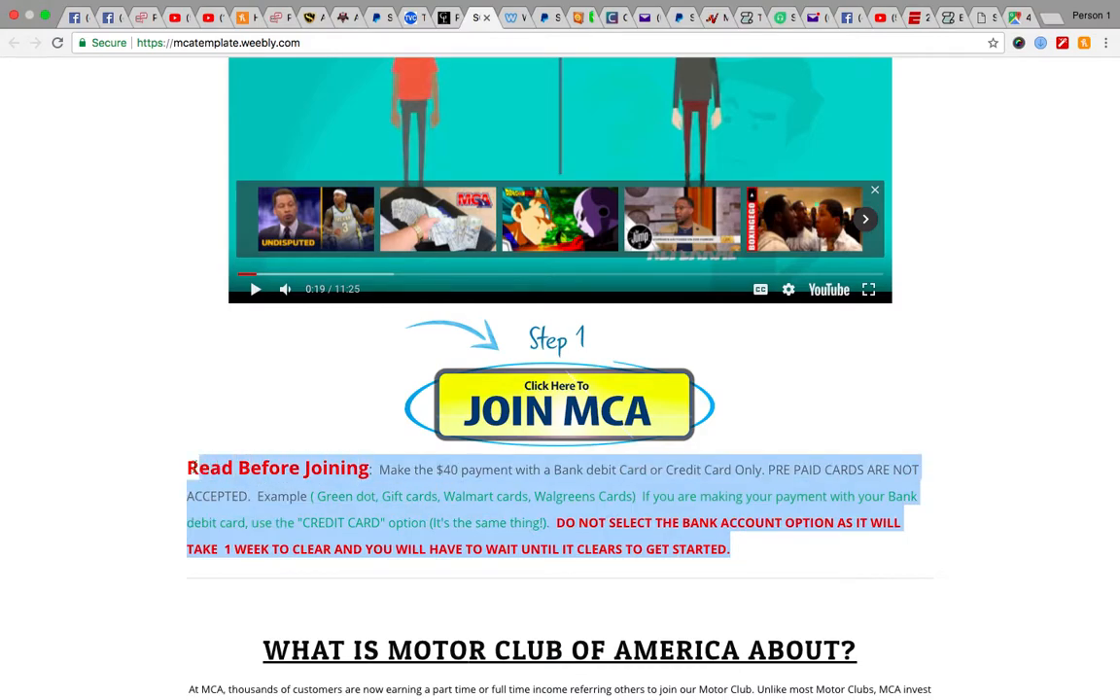
{"action": "left_click", "coordinate": [140, 8]}
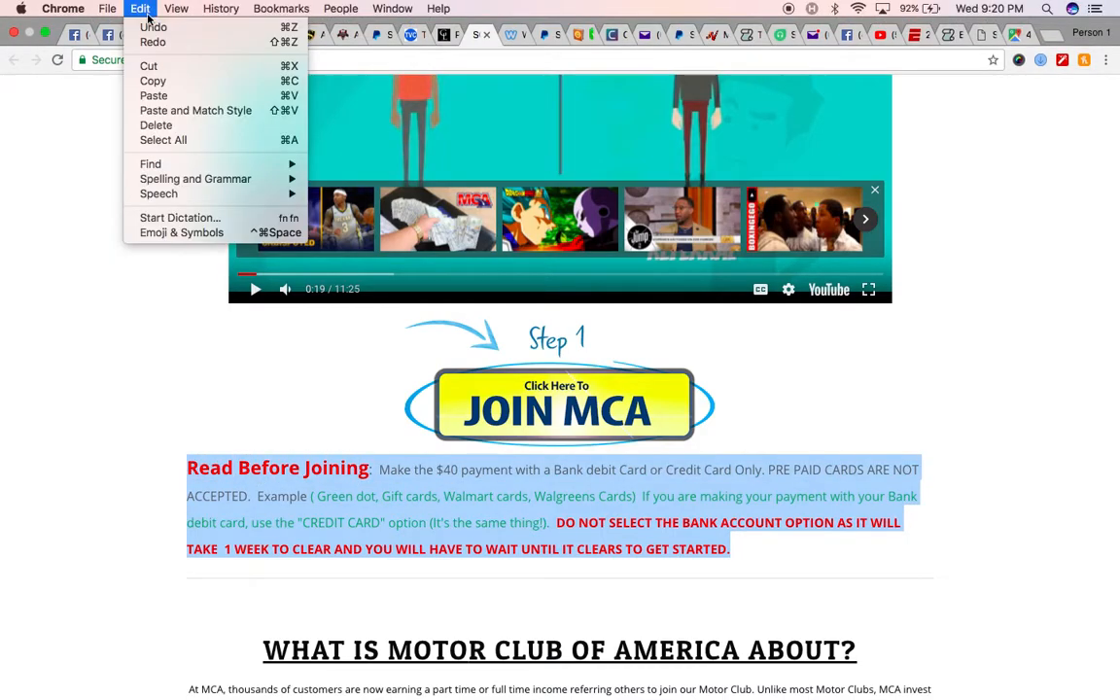
{"action": "left_click", "coordinate": [150, 82]}
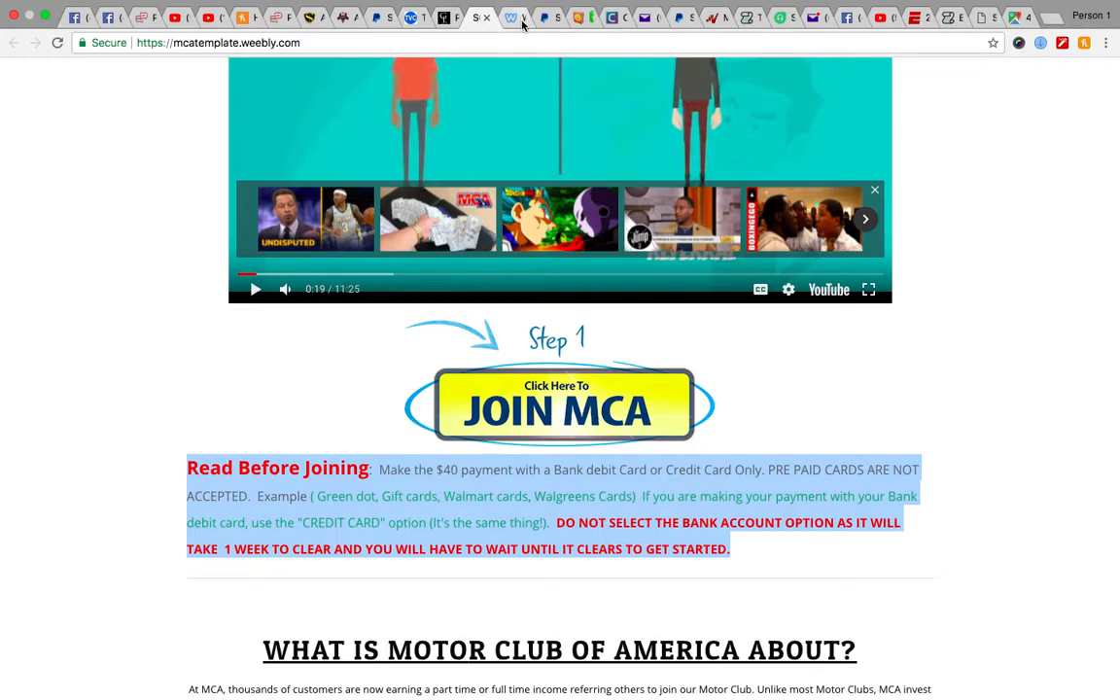
Switch to the Weebly editor, add a text element beneath the JOIN MCA image and paste the copied Read Before Joining paragraph into it
{"action": "left_click", "coordinate": [518, 19]}
{"action": "left_click_drag", "start_coordinate": [125, 146], "coordinate": [529, 468]}
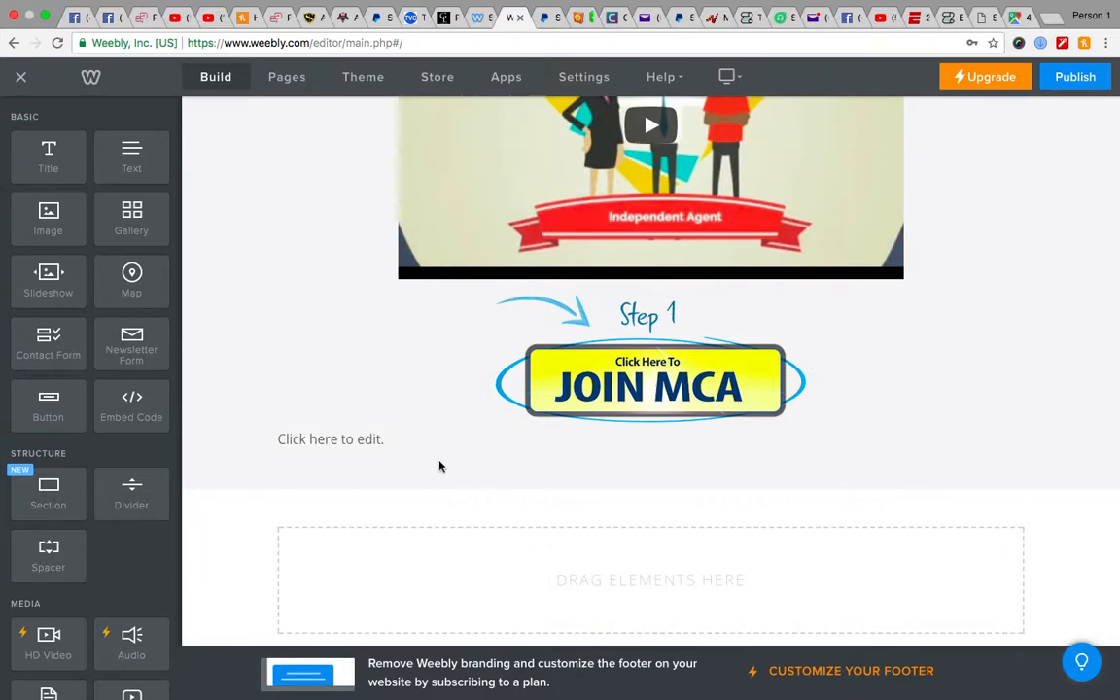
{"action": "left_click", "coordinate": [412, 438]}
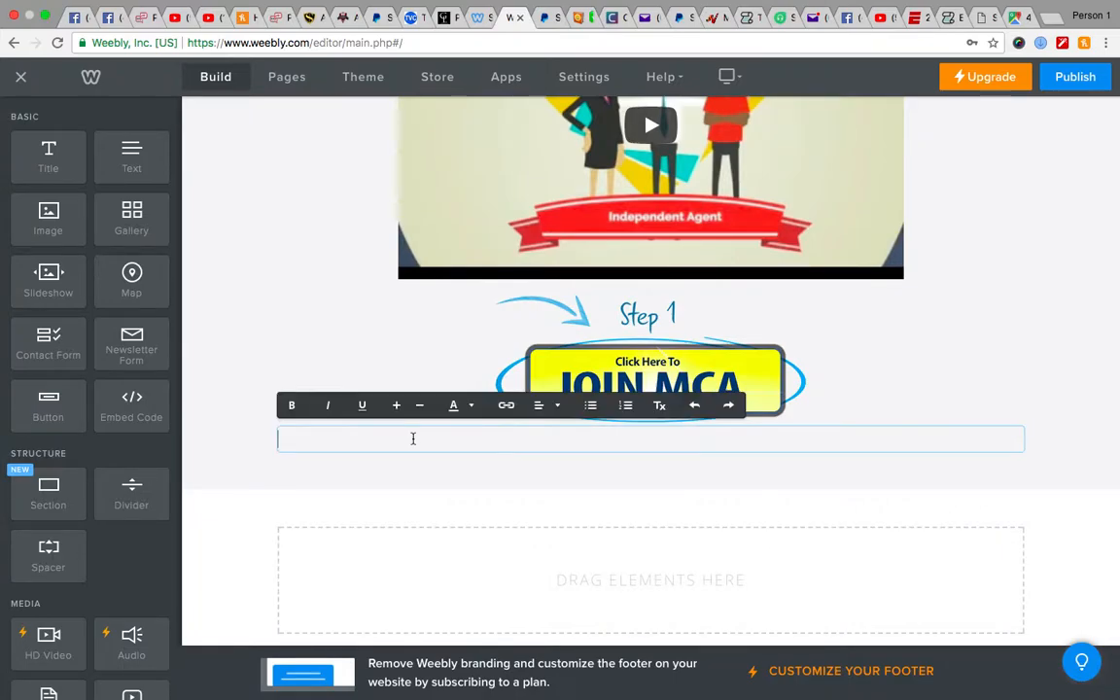
{"action": "key", "text": "super+v"}
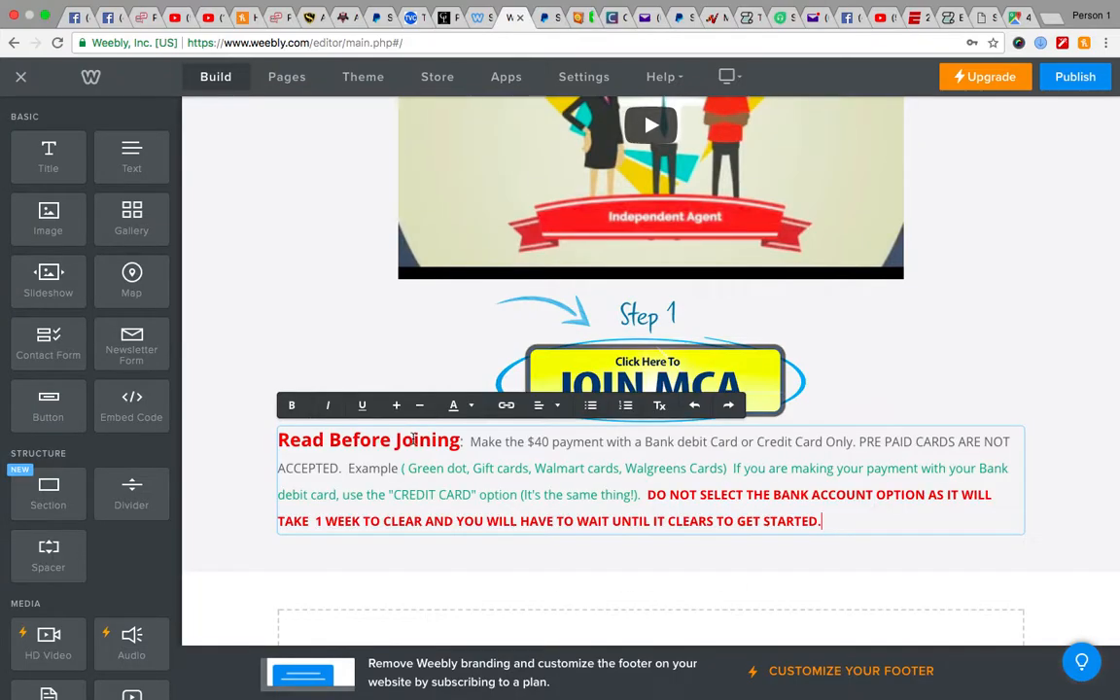
{"action": "left_click", "coordinate": [245, 418]}
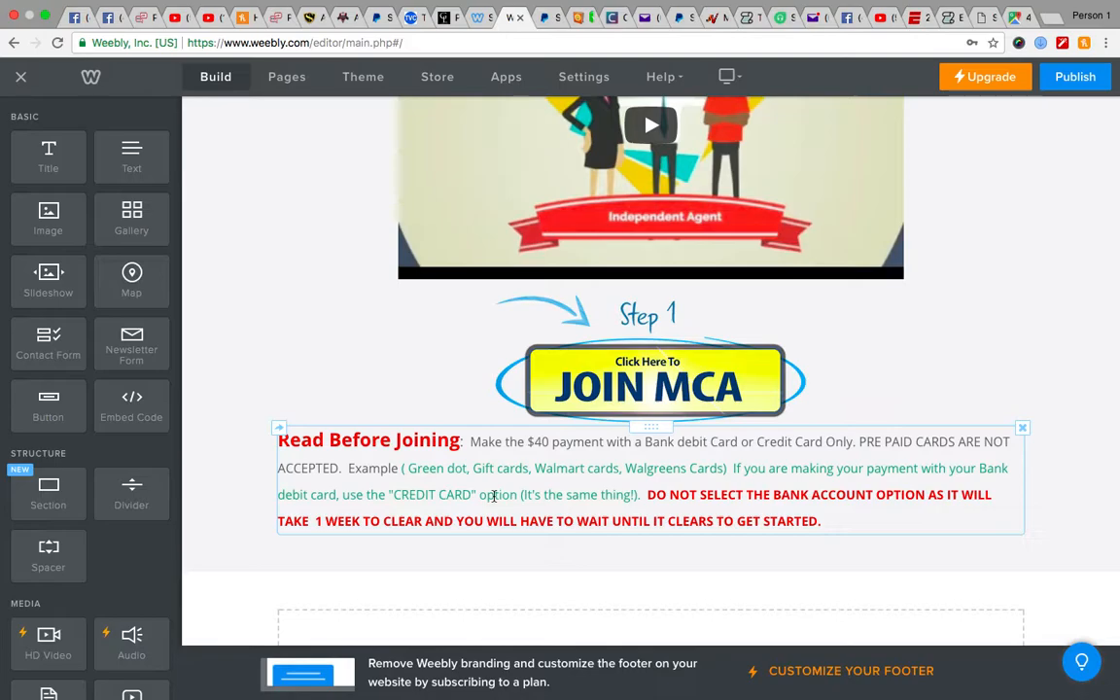
Copy the heading "What is Motor Club of America about?" from the template site
{"action": "left_click", "coordinate": [476, 18]}
{"action": "scroll", "coordinate": [476, 321], "scroll_direction": "down", "scroll_amount": 5}
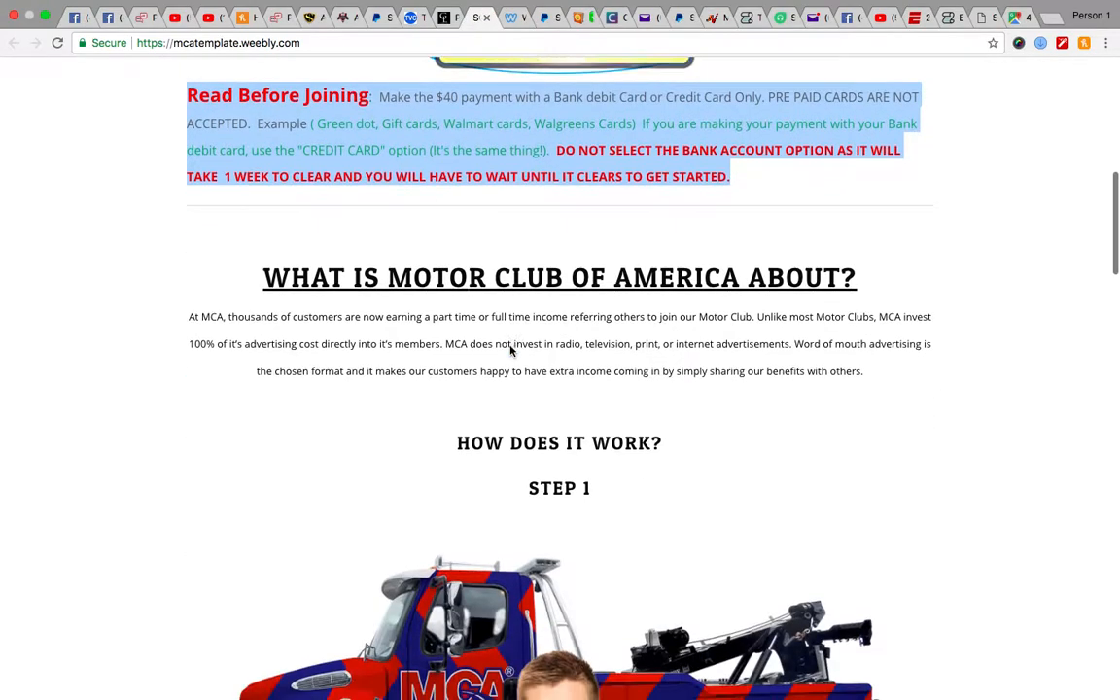
{"action": "left_click", "coordinate": [382, 324]}
{"action": "left_click_drag", "start_coordinate": [264, 241], "coordinate": [865, 256]}
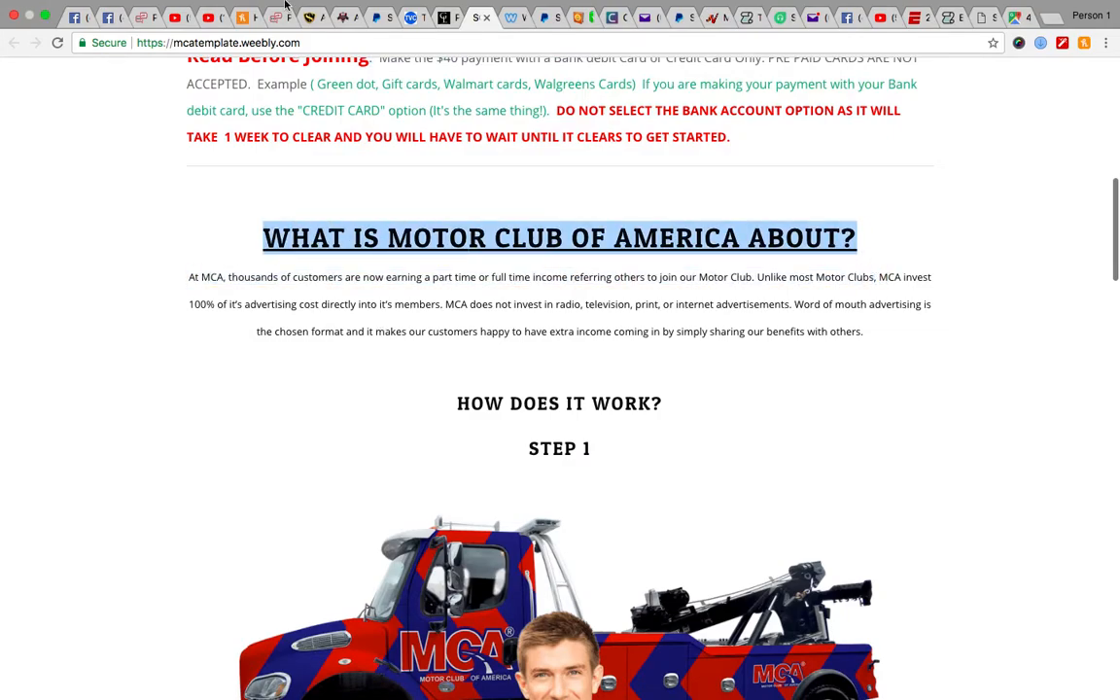
{"action": "mouse_move", "coordinate": [285, 4]}
{"action": "left_click", "coordinate": [140, 7]}
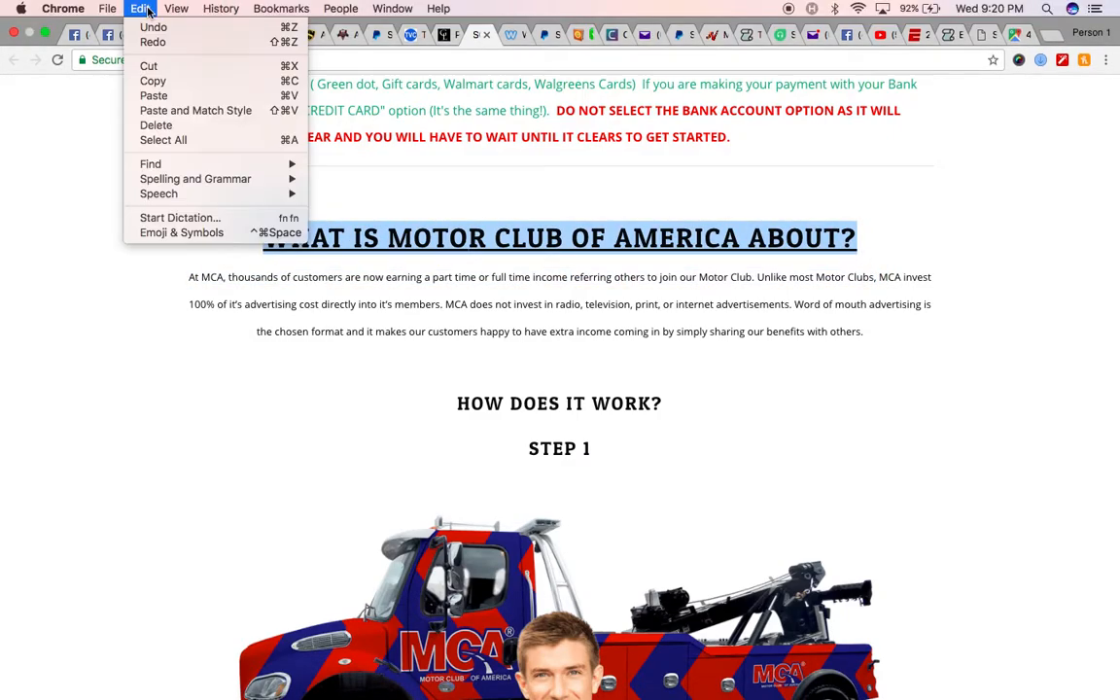
{"action": "left_click", "coordinate": [154, 82]}
Add a title element beneath the Read Before Joining paragraph in the Weebly editor, paste the copied heading into it and centre it
{"action": "left_click", "coordinate": [509, 35]}
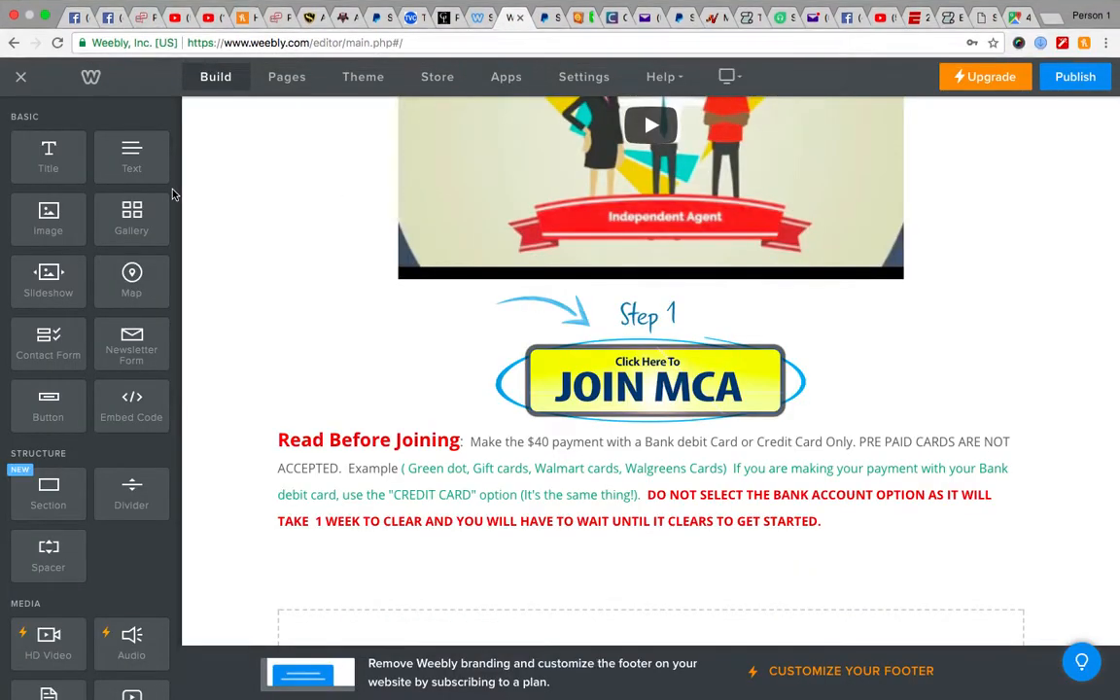
{"action": "left_click_drag", "start_coordinate": [46, 156], "coordinate": [442, 537]}
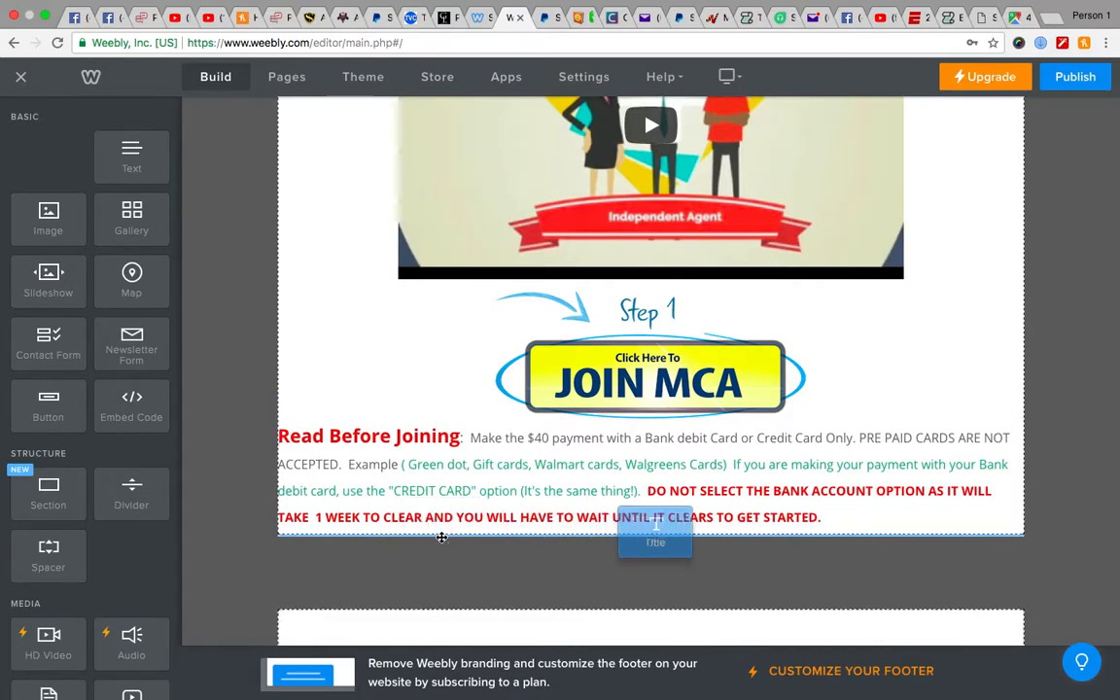
{"action": "left_click", "coordinate": [442, 536]}
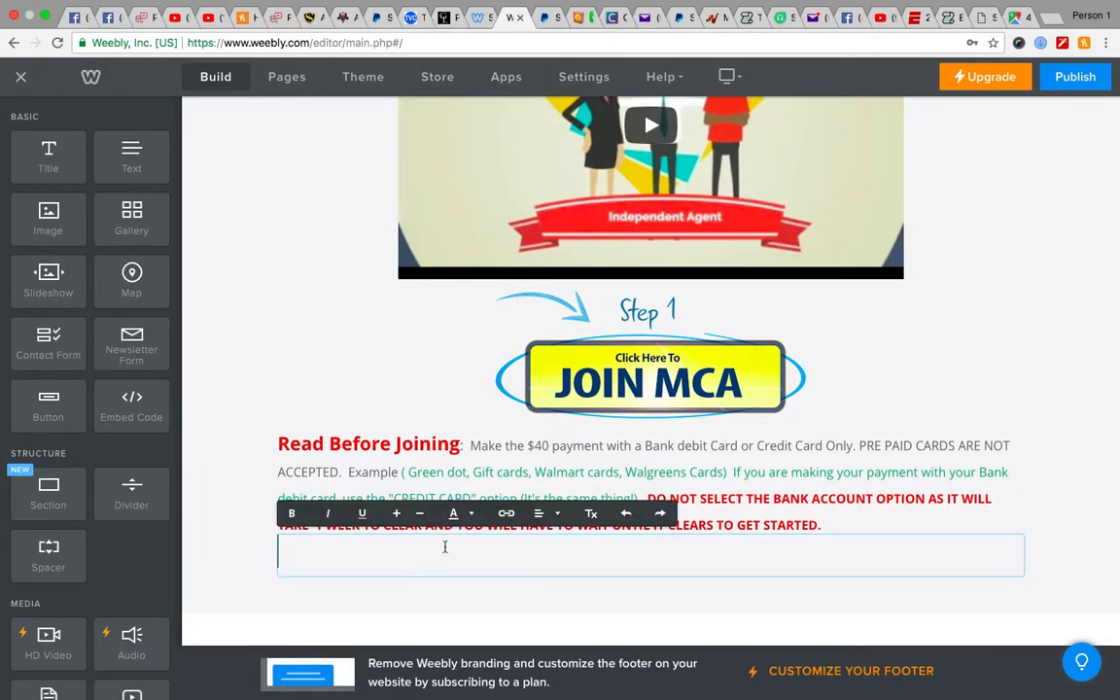
{"action": "key", "text": "ctrl+v"}
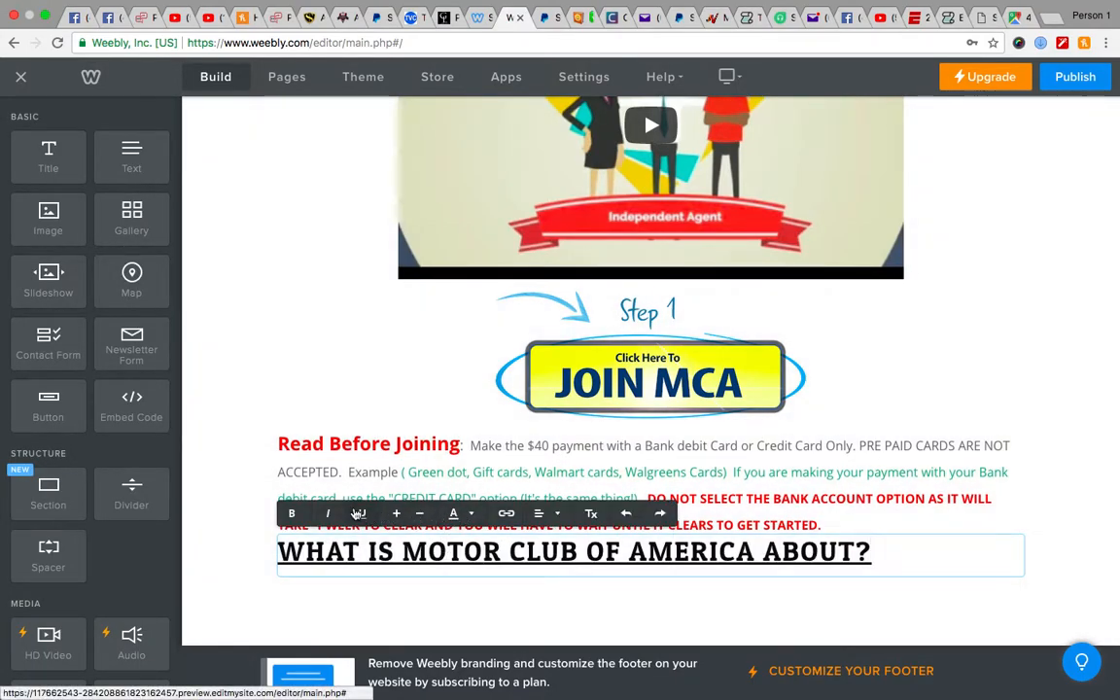
{"action": "left_click", "coordinate": [542, 513]}
{"action": "left_click", "coordinate": [548, 567]}
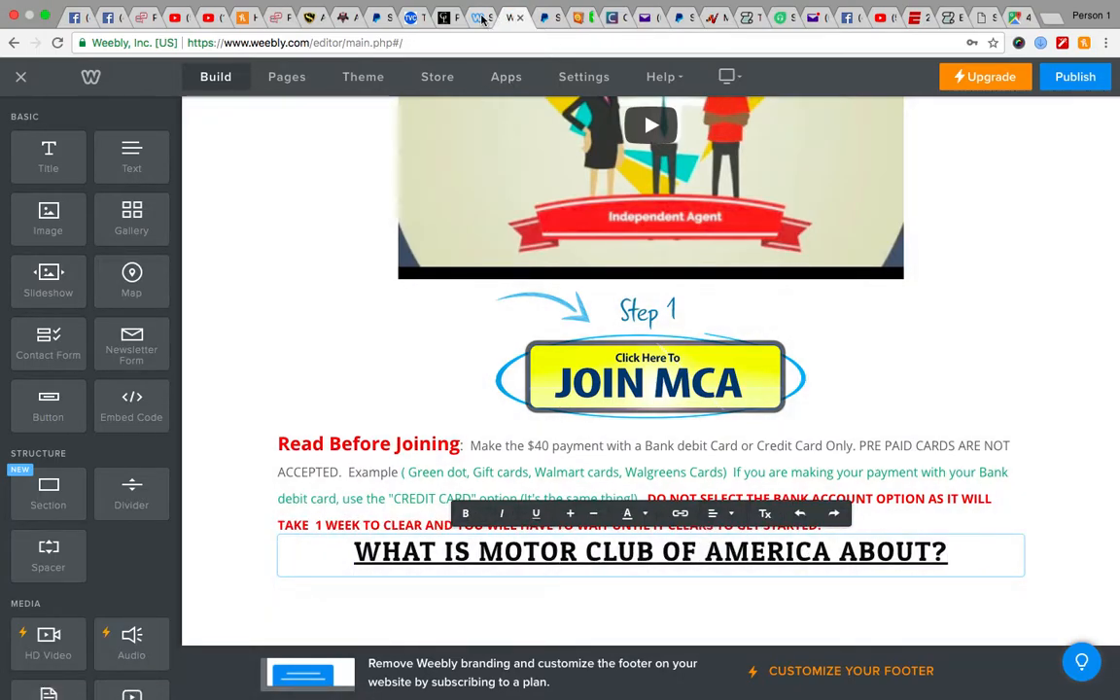
Insert a divider and a spacer between the Read Before Joining paragraph and the Motor Club of America heading, as on the template site
{"action": "left_click", "coordinate": [482, 18]}
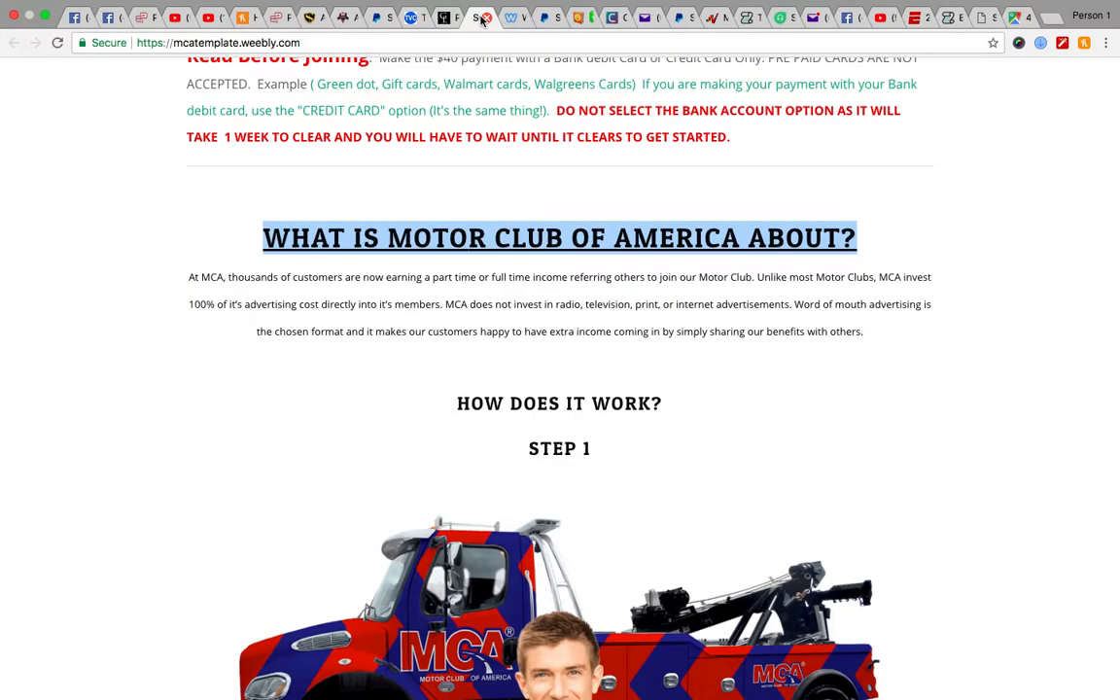
{"action": "left_click", "coordinate": [510, 17]}
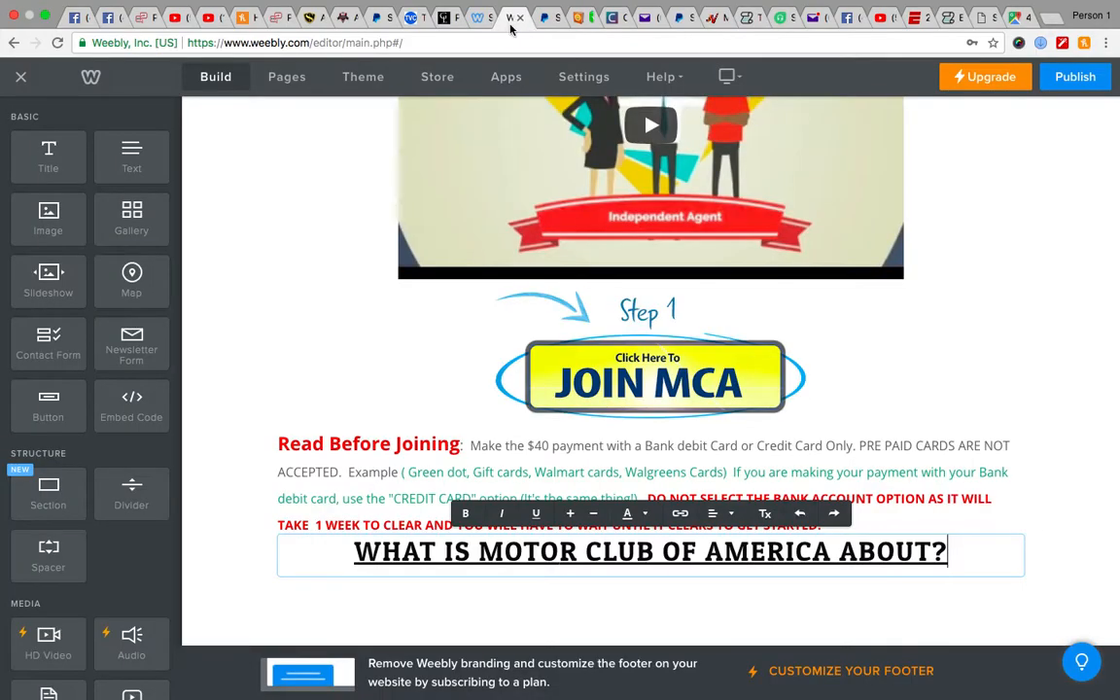
{"action": "left_click_drag", "start_coordinate": [138, 495], "coordinate": [496, 532]}
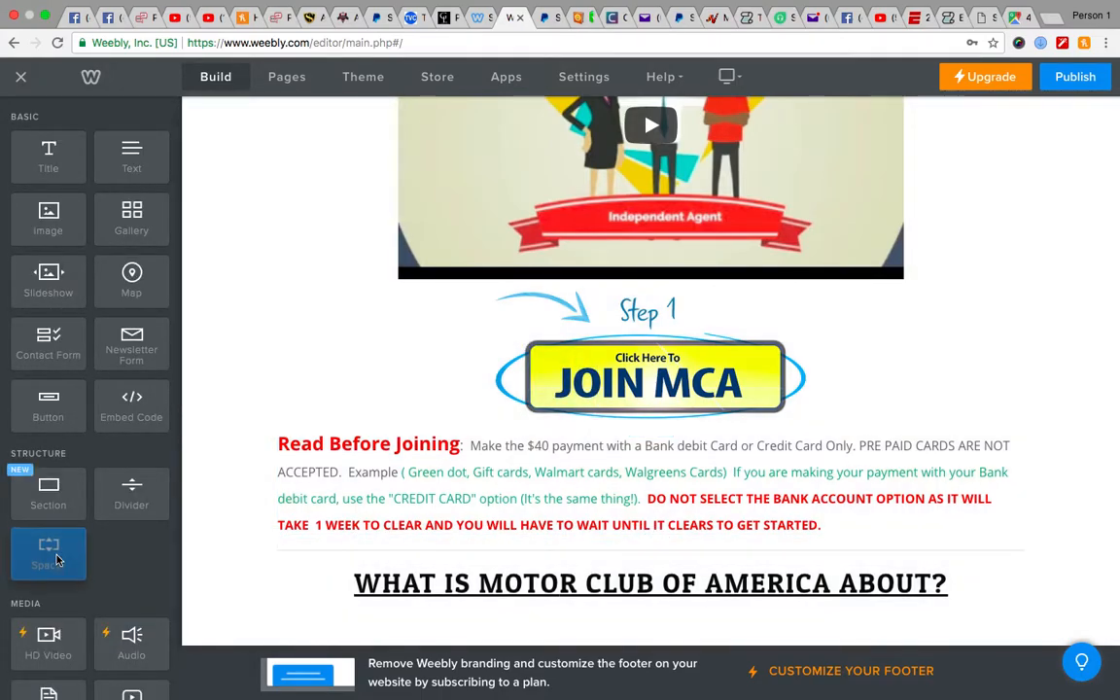
{"action": "left_click_drag", "start_coordinate": [47, 554], "coordinate": [440, 566]}
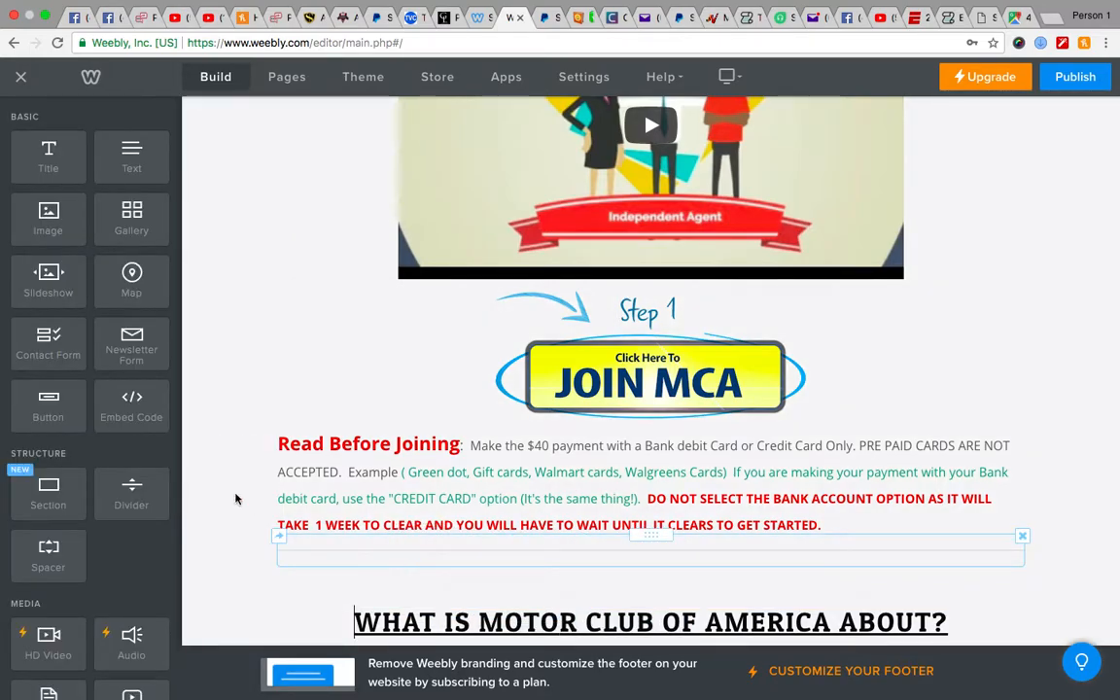
{"action": "scroll", "coordinate": [236, 499], "scroll_direction": "down", "scroll_amount": 3}
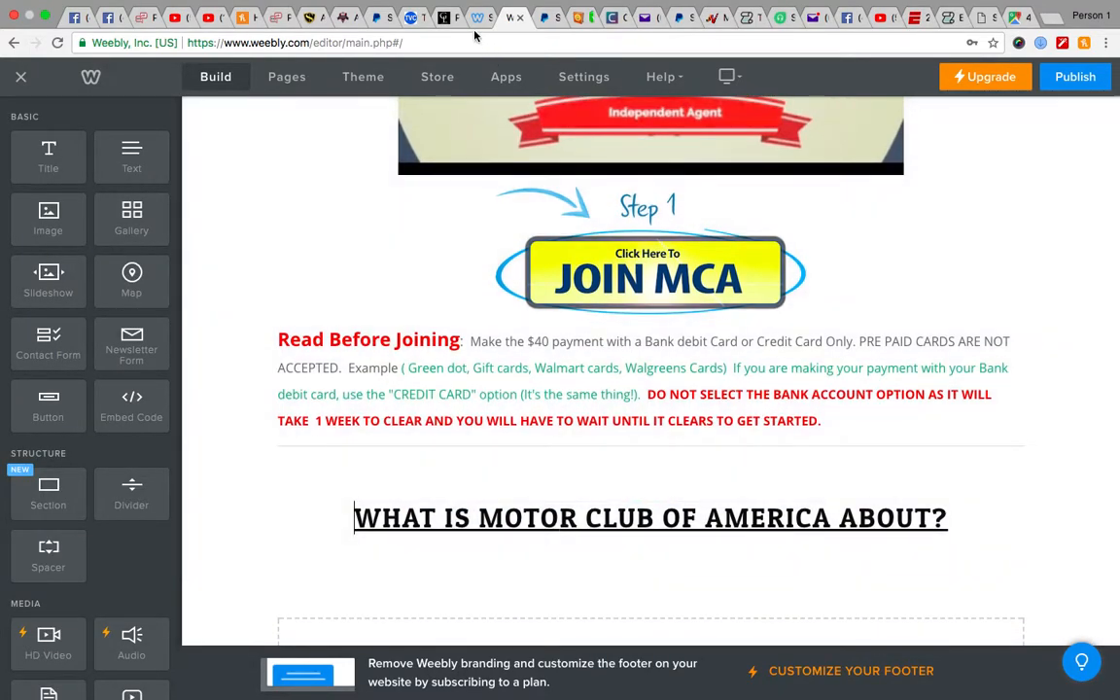
Copy the "At MCA, thousands of customers" paragraph beneath the Motor Club of America heading on the template site
{"action": "left_click", "coordinate": [475, 19]}
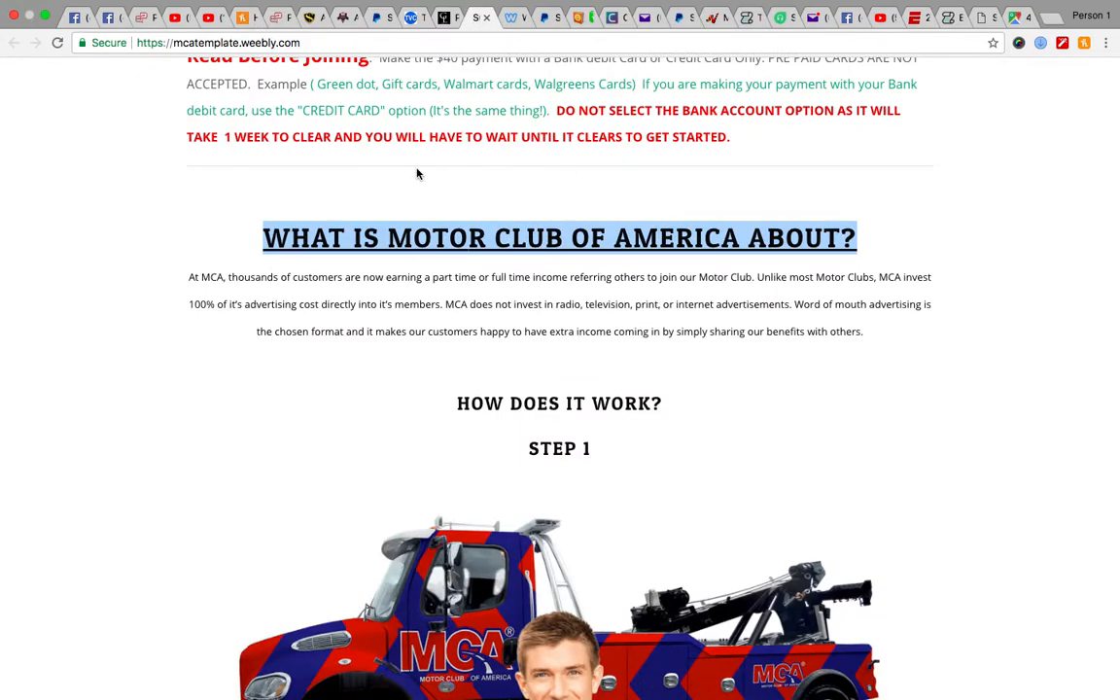
{"action": "left_click", "coordinate": [178, 241]}
{"action": "left_click_drag", "start_coordinate": [189, 277], "coordinate": [690, 354]}
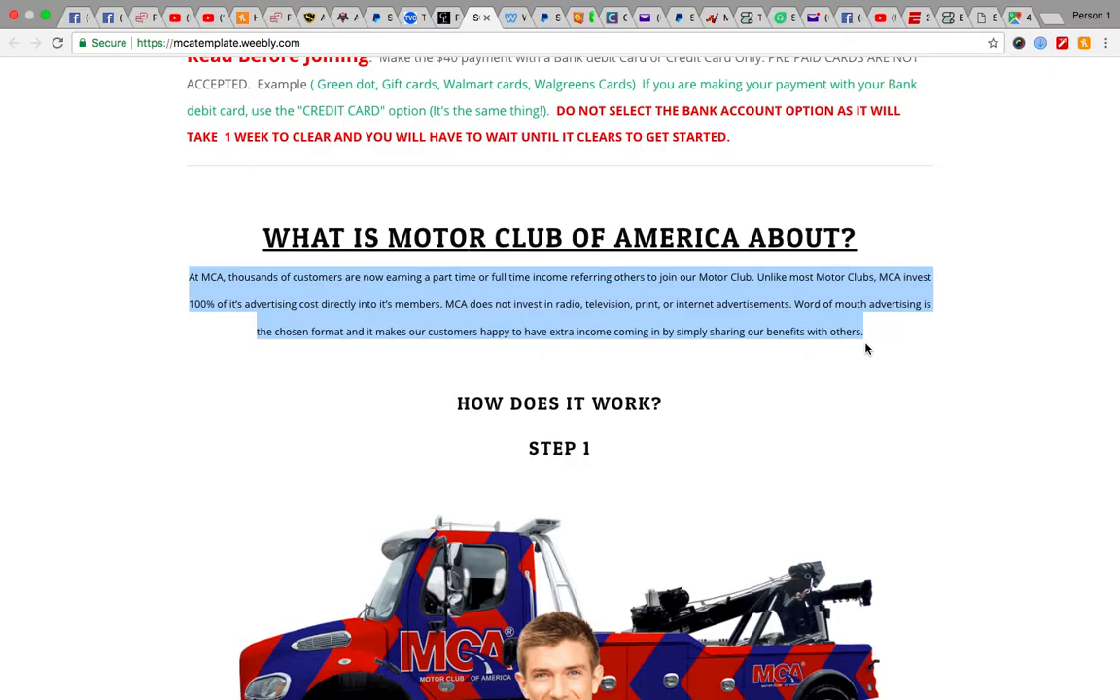
{"action": "mouse_move", "coordinate": [319, 5]}
{"action": "left_click", "coordinate": [140, 8]}
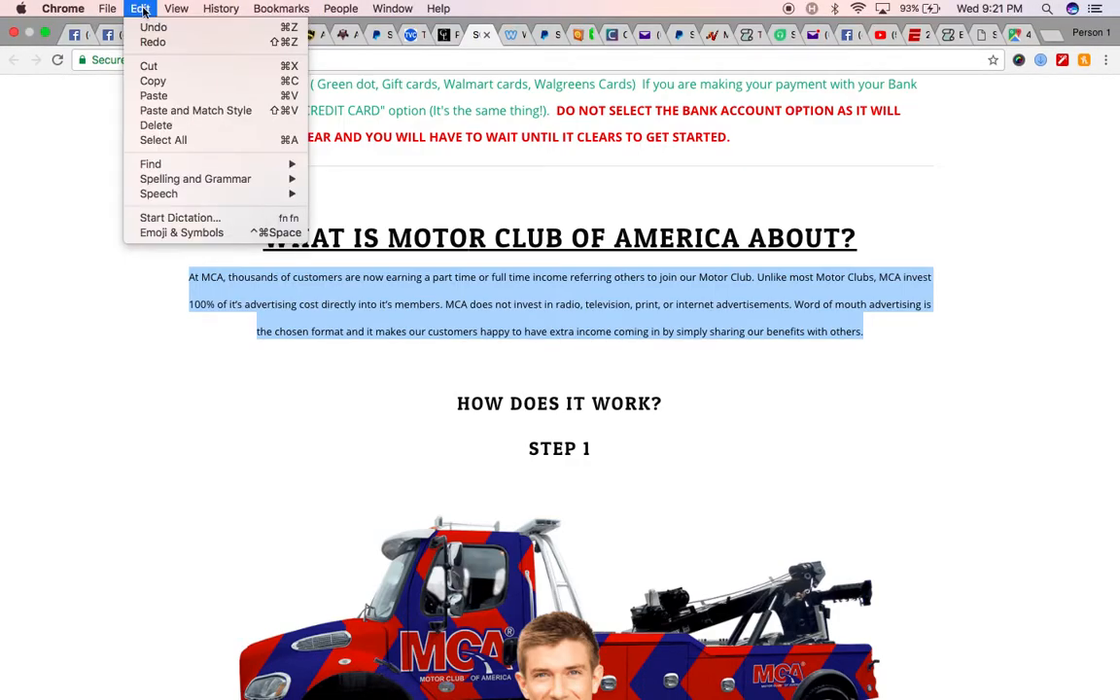
{"action": "left_click", "coordinate": [160, 83]}
Add a text element beneath the Motor Club of America heading in the Weebly editor, paste the copied paragraph into it and centre it
{"action": "left_click", "coordinate": [518, 35]}
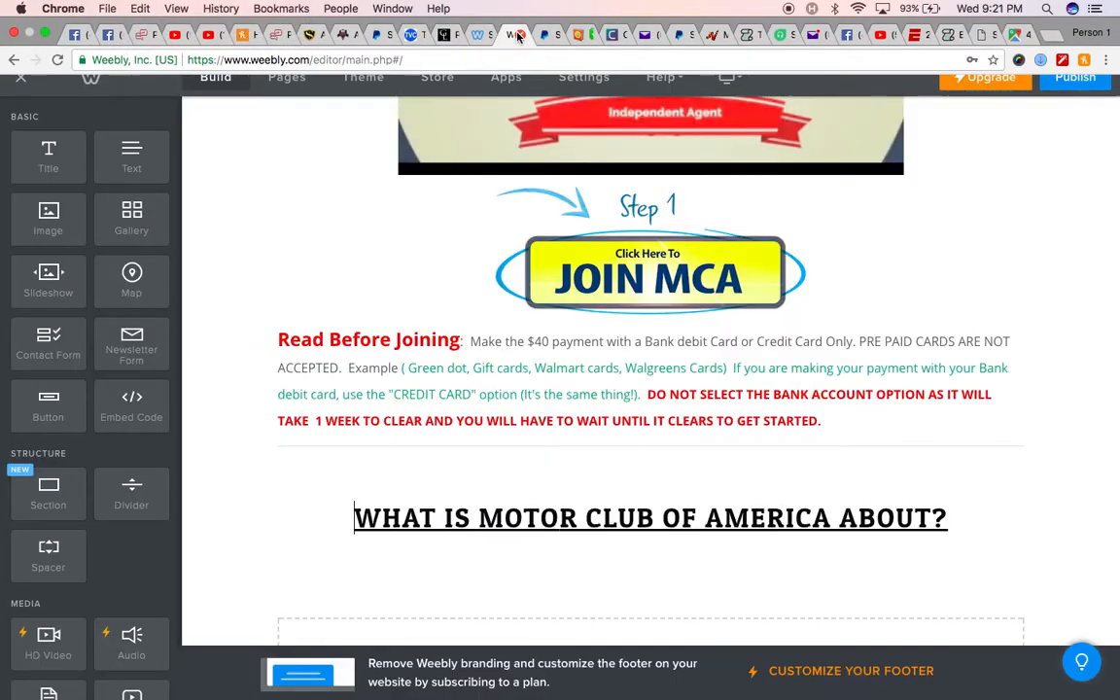
{"action": "left_click_drag", "start_coordinate": [127, 170], "coordinate": [499, 551]}
{"action": "scroll", "coordinate": [498, 551], "scroll_direction": "down", "scroll_amount": 3}
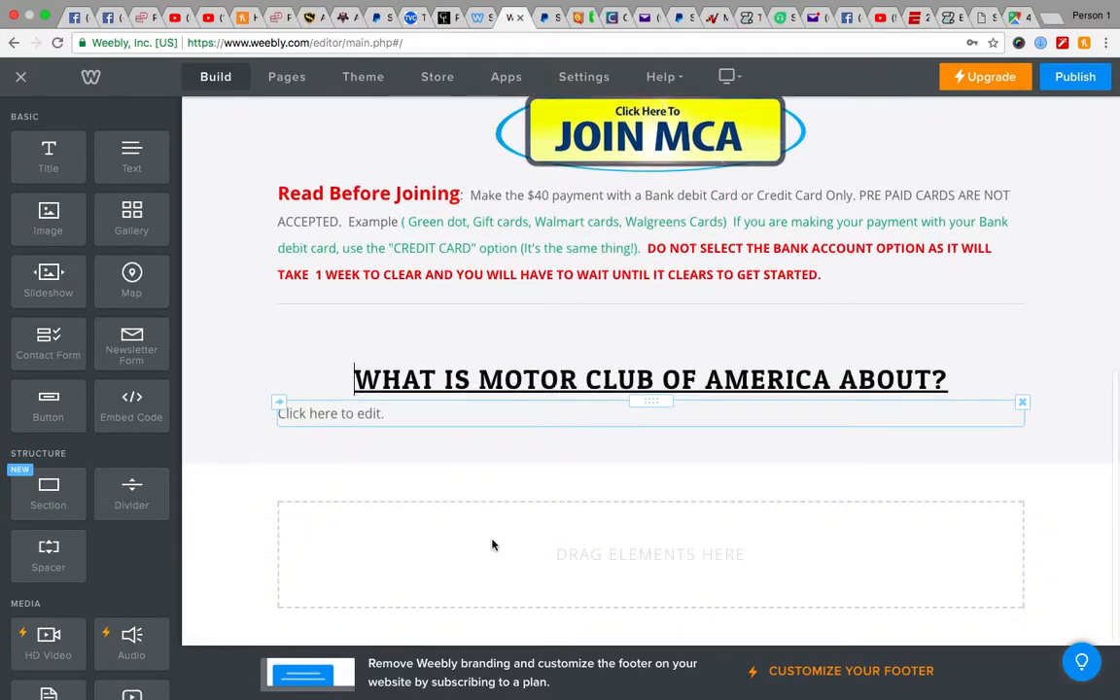
{"action": "left_click", "coordinate": [394, 417]}
{"action": "key", "text": "super+v"}
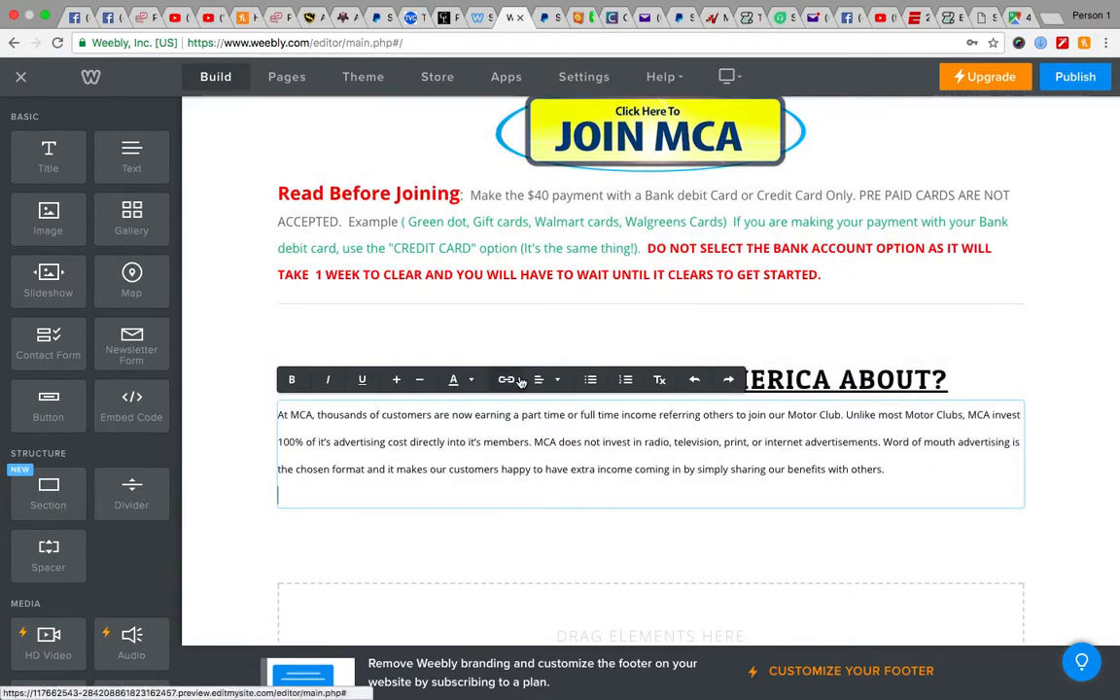
{"action": "left_click", "coordinate": [538, 380]}
{"action": "left_click", "coordinate": [542, 425]}
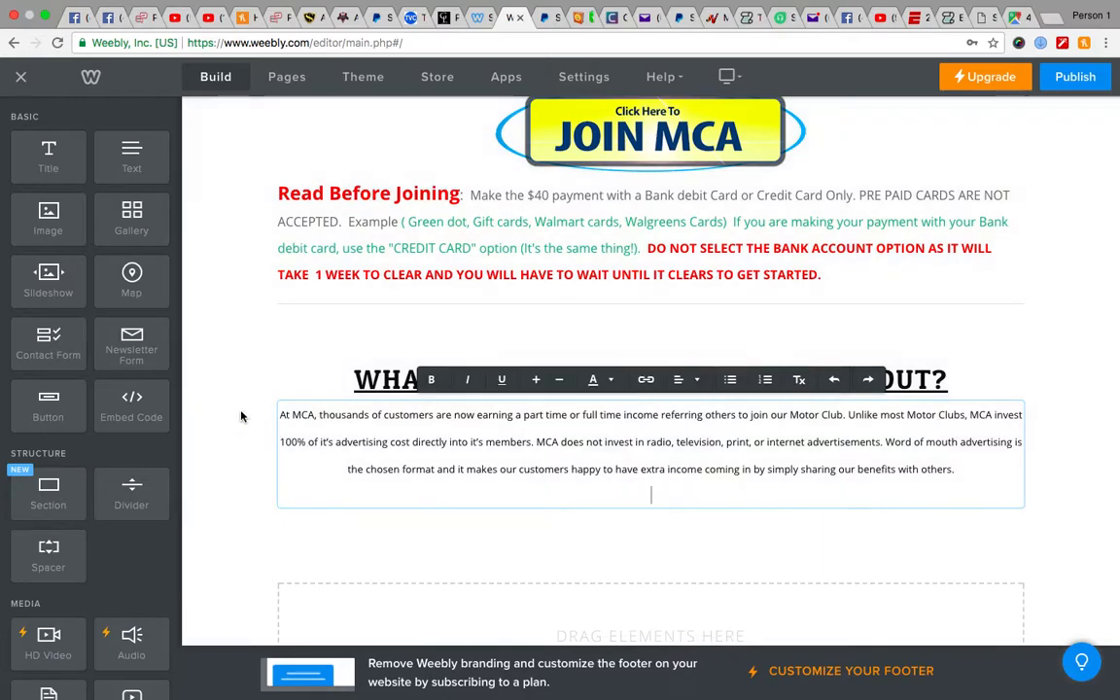
{"action": "left_click", "coordinate": [242, 415]}
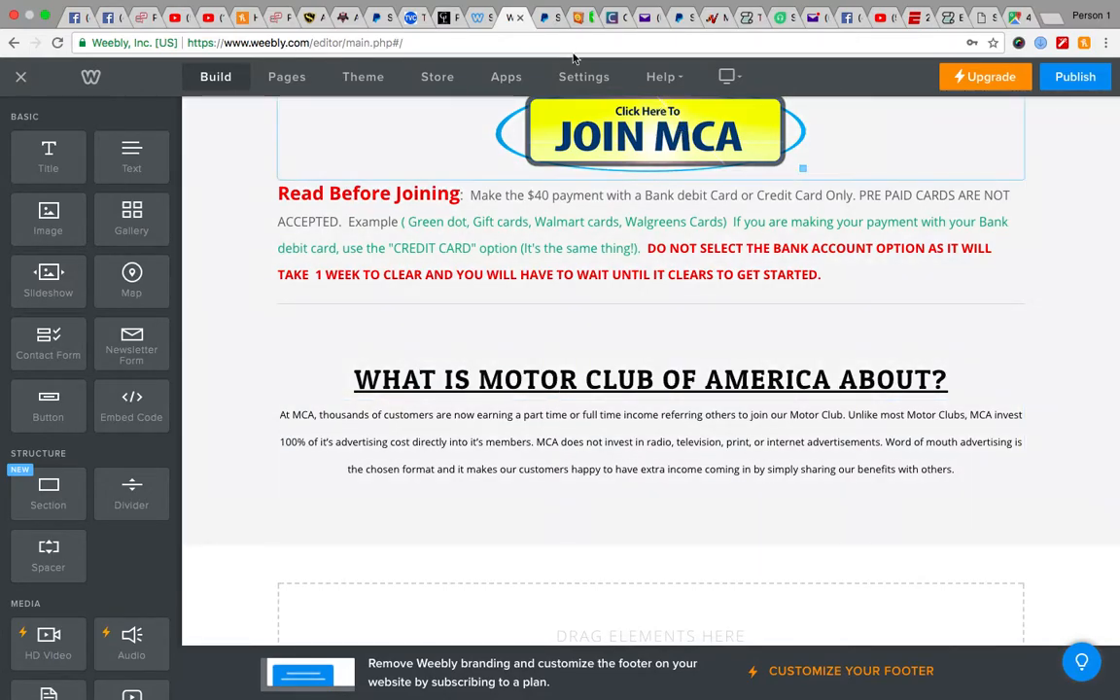
Check the template site's layout, and add a spacer followed by a title element beneath the "At MCA" paragraph in the Weebly editor
{"action": "left_click", "coordinate": [475, 26]}
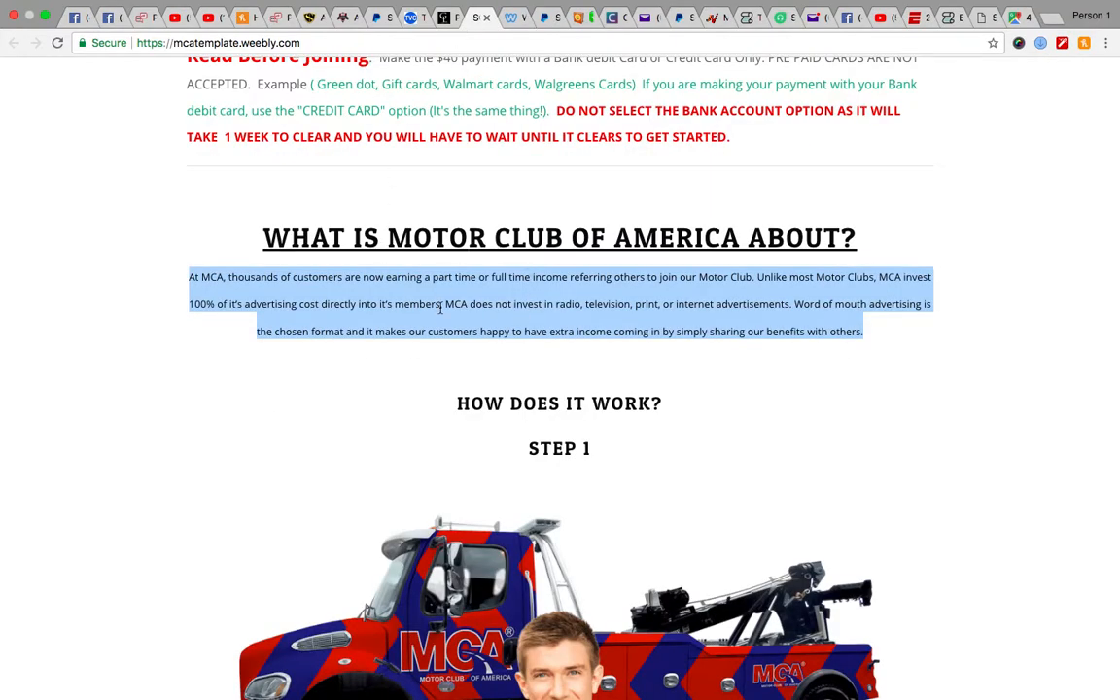
{"action": "left_click", "coordinate": [375, 392]}
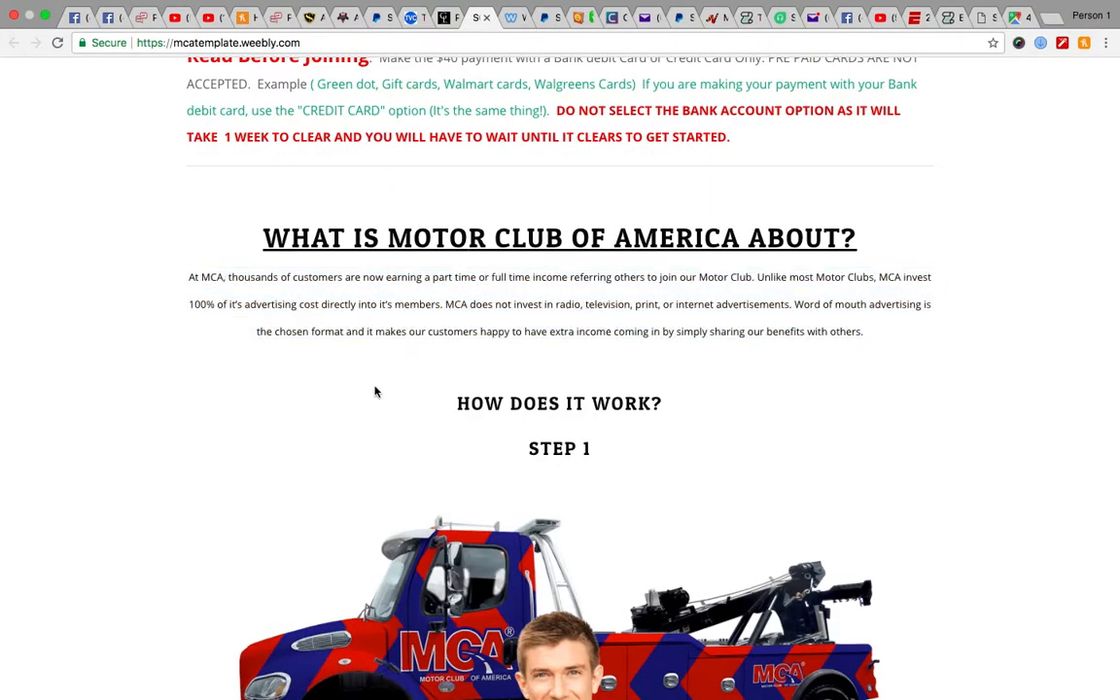
{"action": "left_click", "coordinate": [510, 17]}
{"action": "left_click_drag", "start_coordinate": [51, 549], "coordinate": [470, 508]}
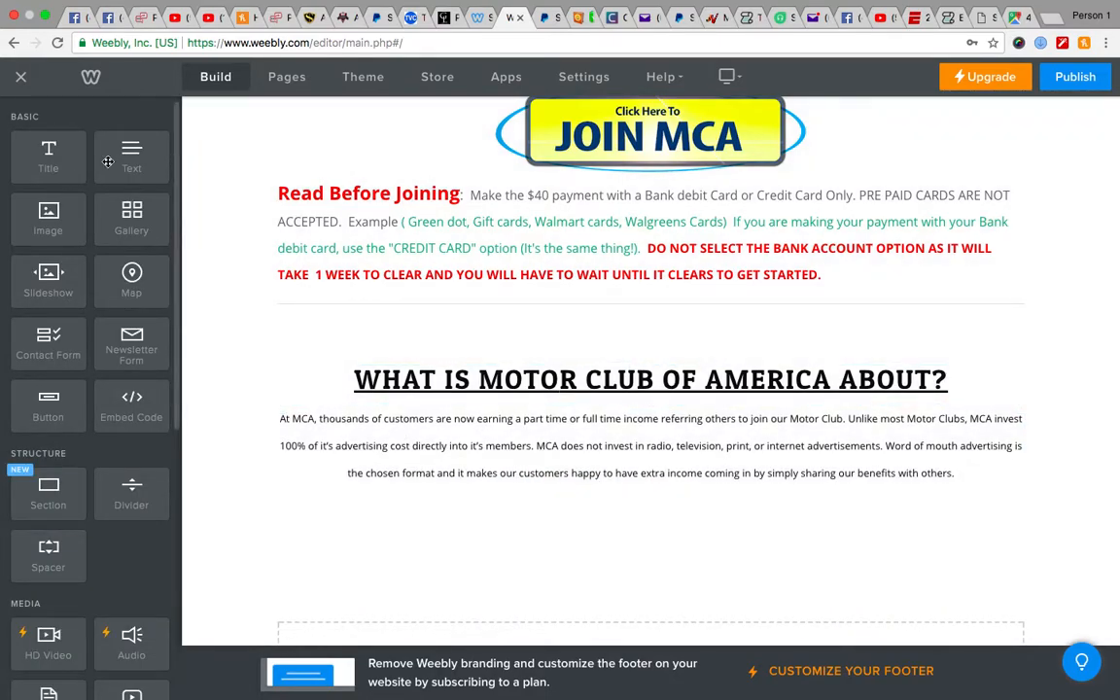
{"action": "left_click_drag", "start_coordinate": [59, 160], "coordinate": [518, 557]}
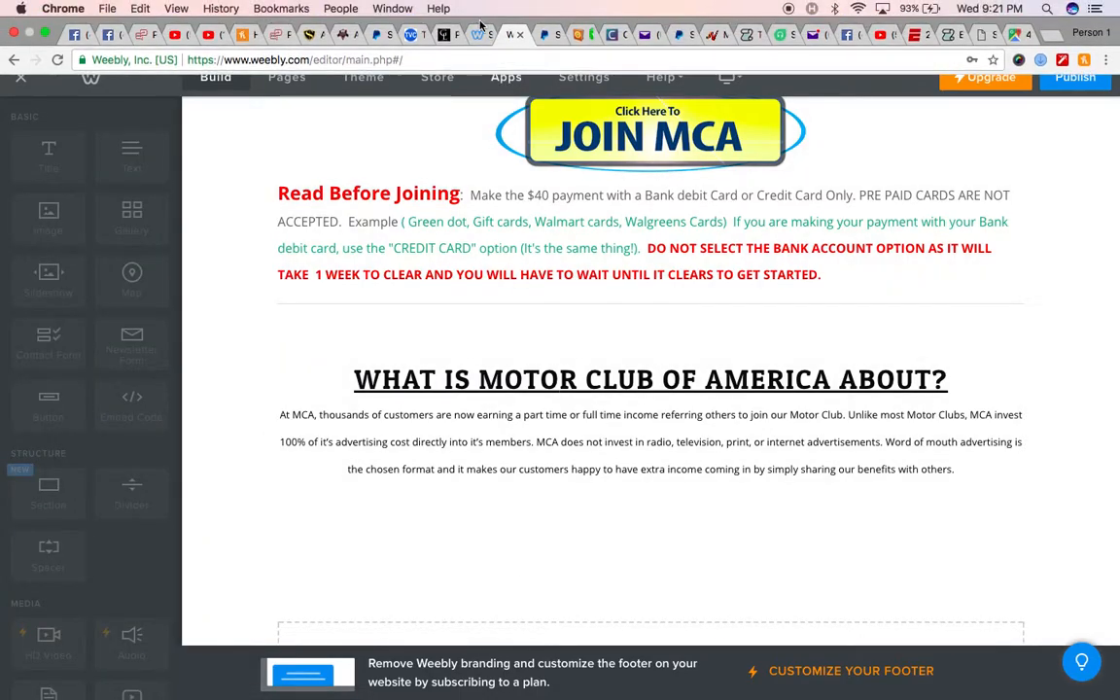
Copy the "How does it work?" heading from the template site
{"action": "left_click", "coordinate": [478, 33]}
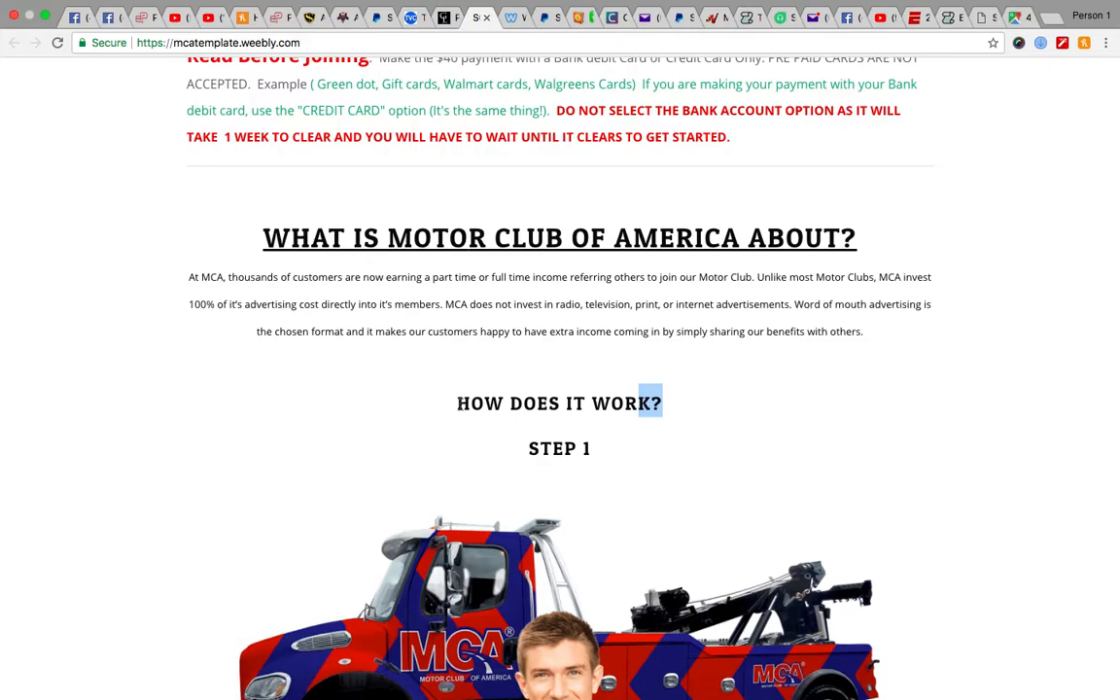
{"action": "left_click_drag", "start_coordinate": [462, 404], "coordinate": [629, 395]}
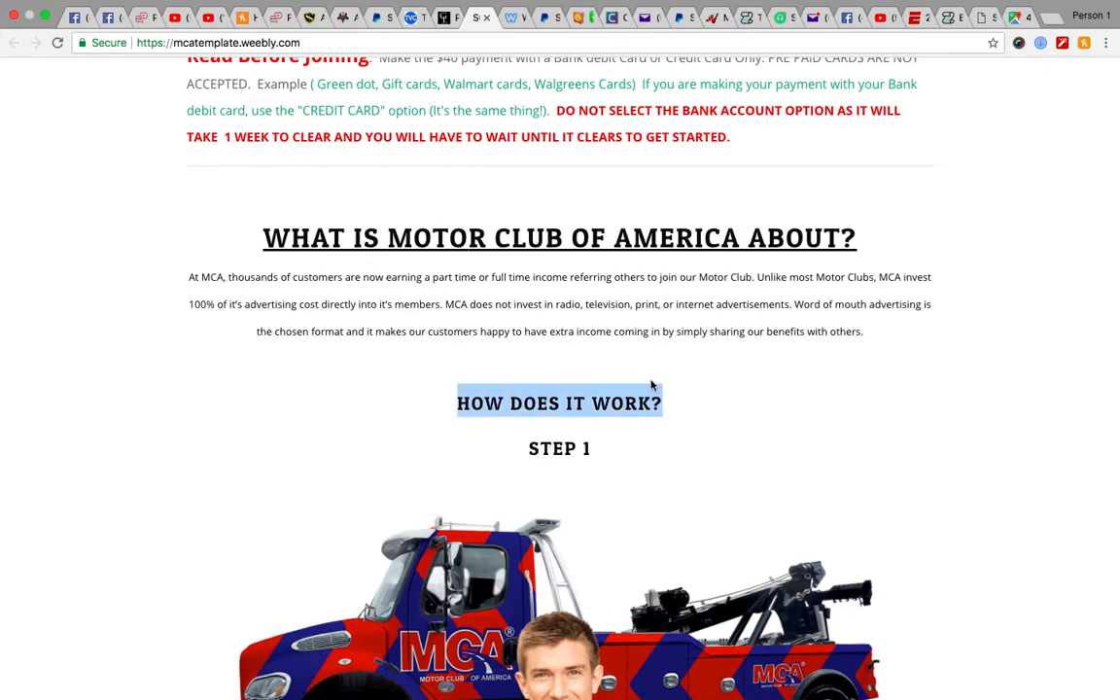
{"action": "left_click", "coordinate": [140, 8]}
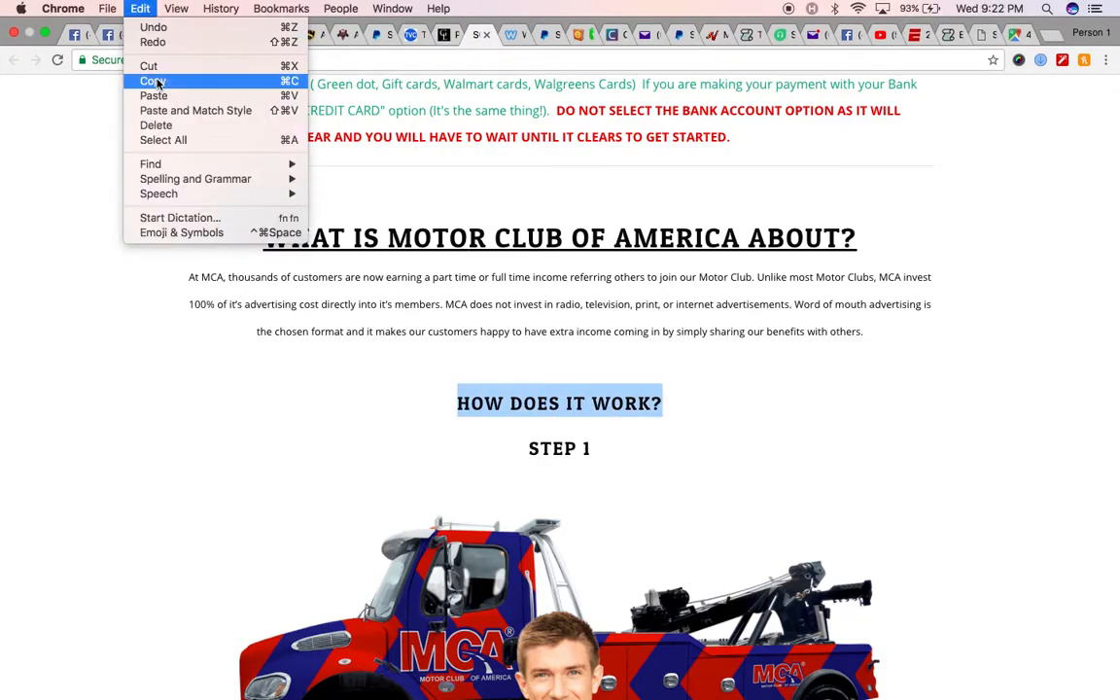
{"action": "left_click", "coordinate": [156, 82]}
Paste the copied "How does it work?" heading into the empty title element in the Weebly editor and centre it
{"action": "left_click", "coordinate": [512, 33]}
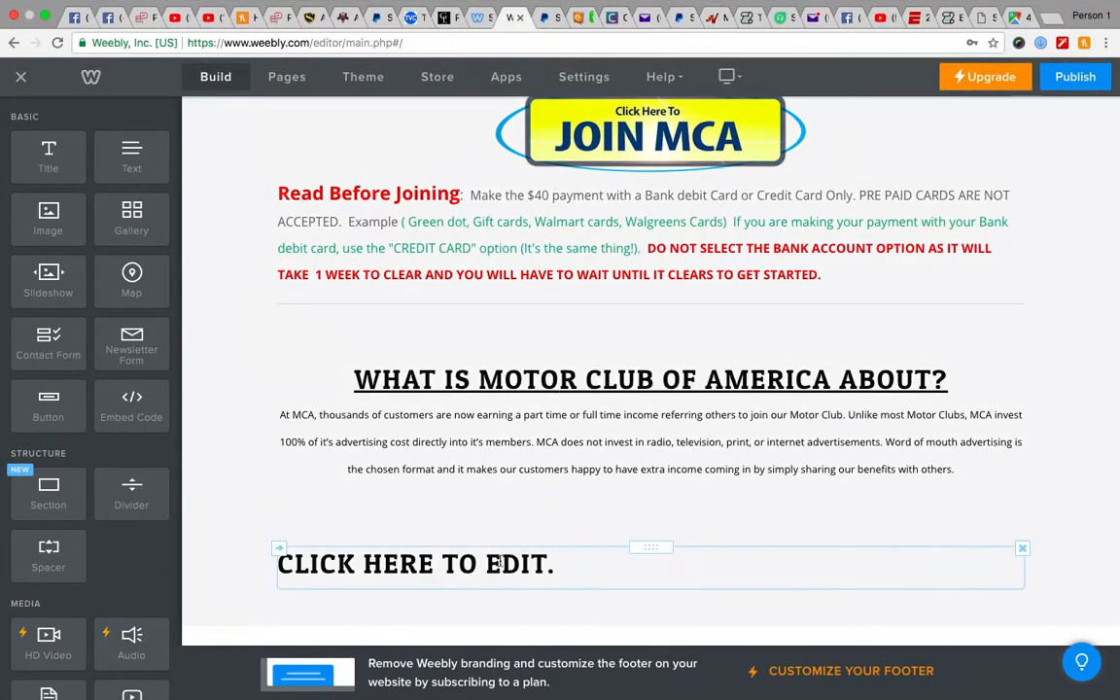
{"action": "left_click", "coordinate": [497, 564]}
{"action": "key", "text": "super+v"}
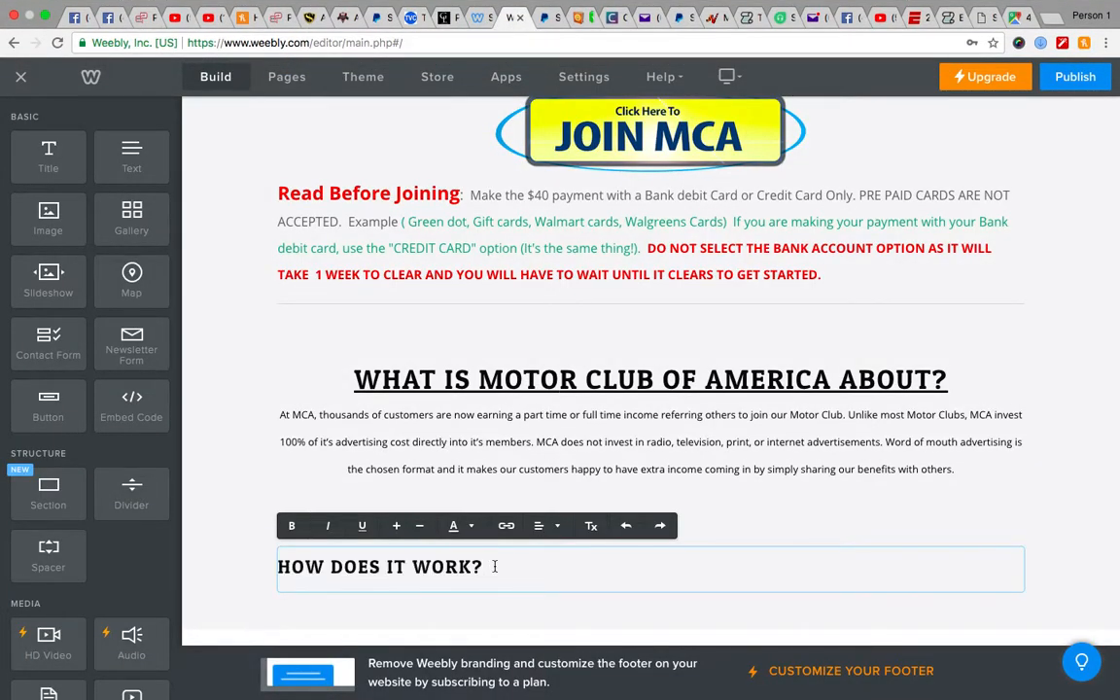
{"action": "left_click", "coordinate": [540, 525]}
{"action": "left_click", "coordinate": [545, 578]}
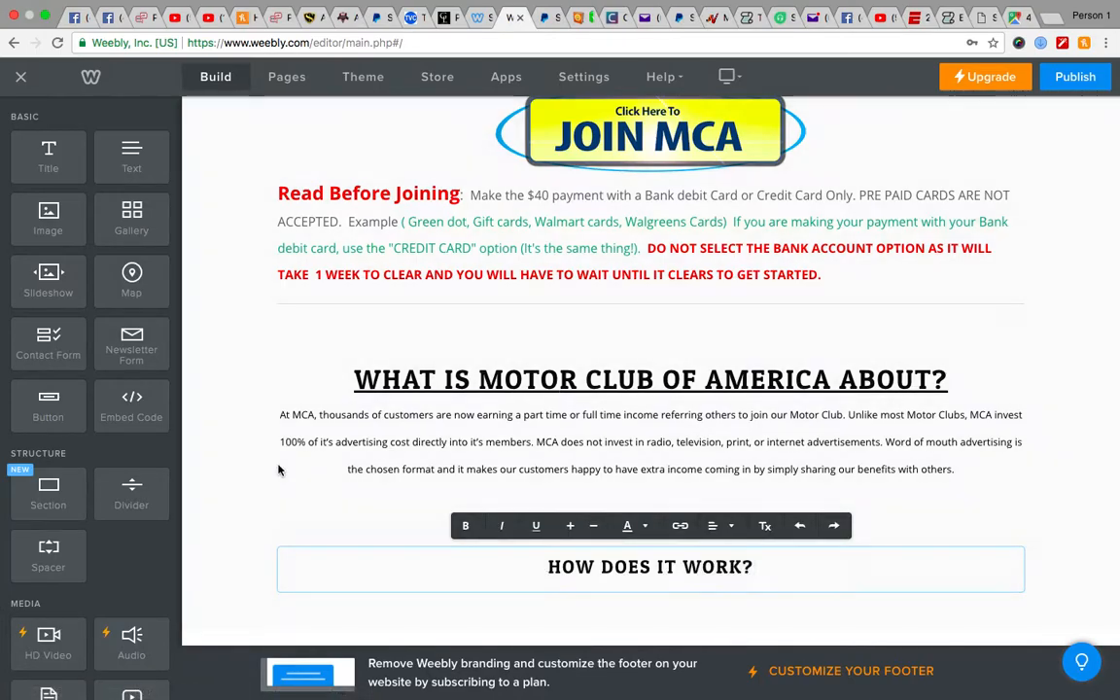
Add a title element directly beneath the "How does it work?" heading
{"action": "left_click", "coordinate": [257, 490]}
{"action": "scroll", "coordinate": [257, 490], "scroll_direction": "down", "scroll_amount": 2}
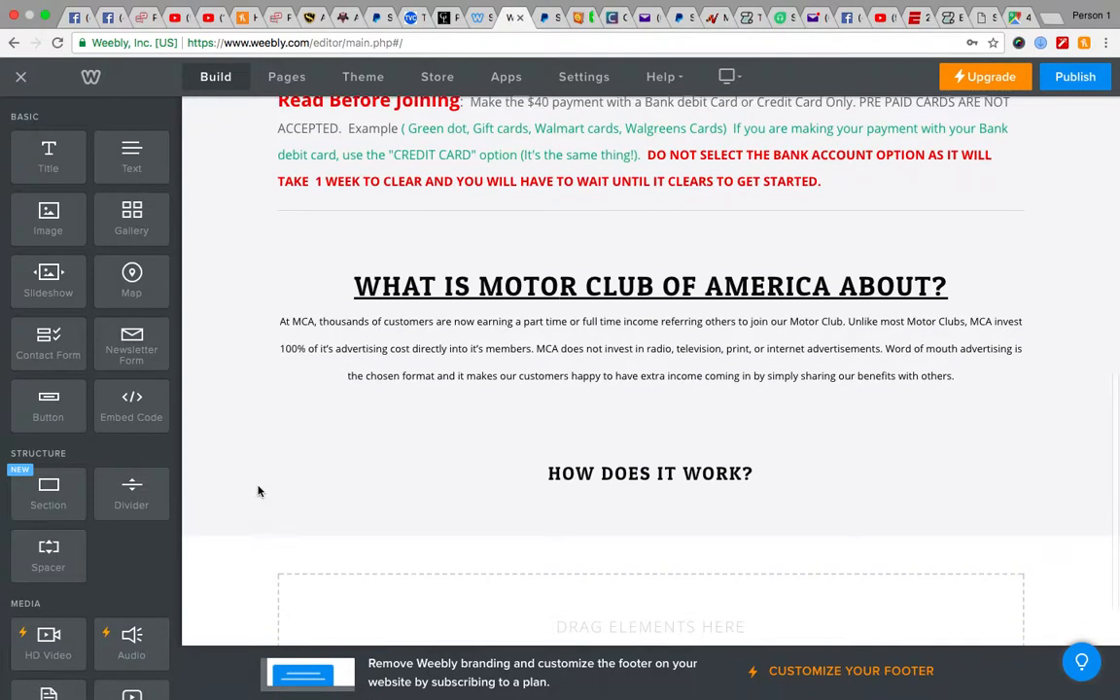
{"action": "scroll", "coordinate": [257, 491], "scroll_direction": "down", "scroll_amount": 2}
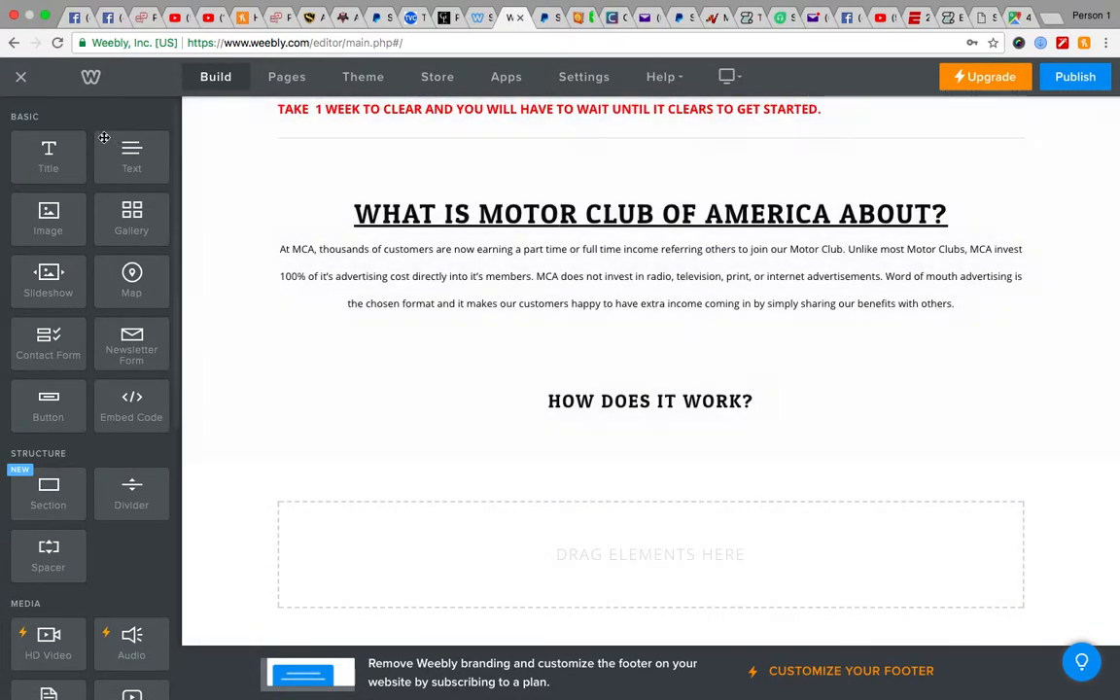
{"action": "left_click_drag", "start_coordinate": [422, 376], "coordinate": [605, 445]}
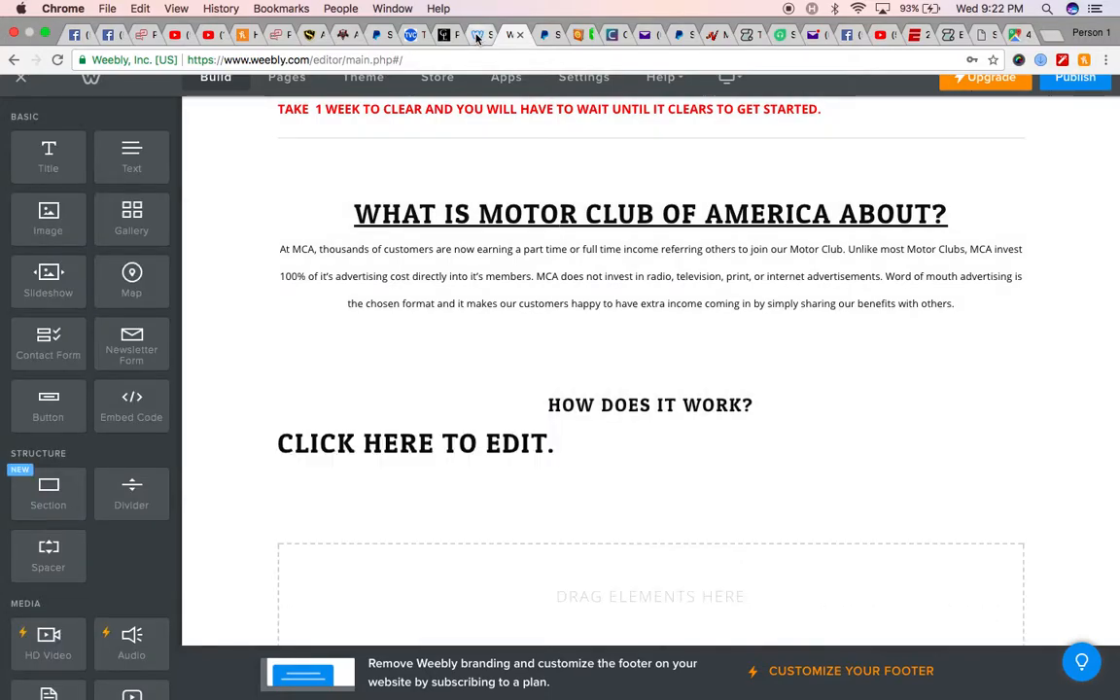
Copy the "Step 1" heading from the template site
{"action": "left_click", "coordinate": [477, 35]}
{"action": "left_click", "coordinate": [598, 450]}
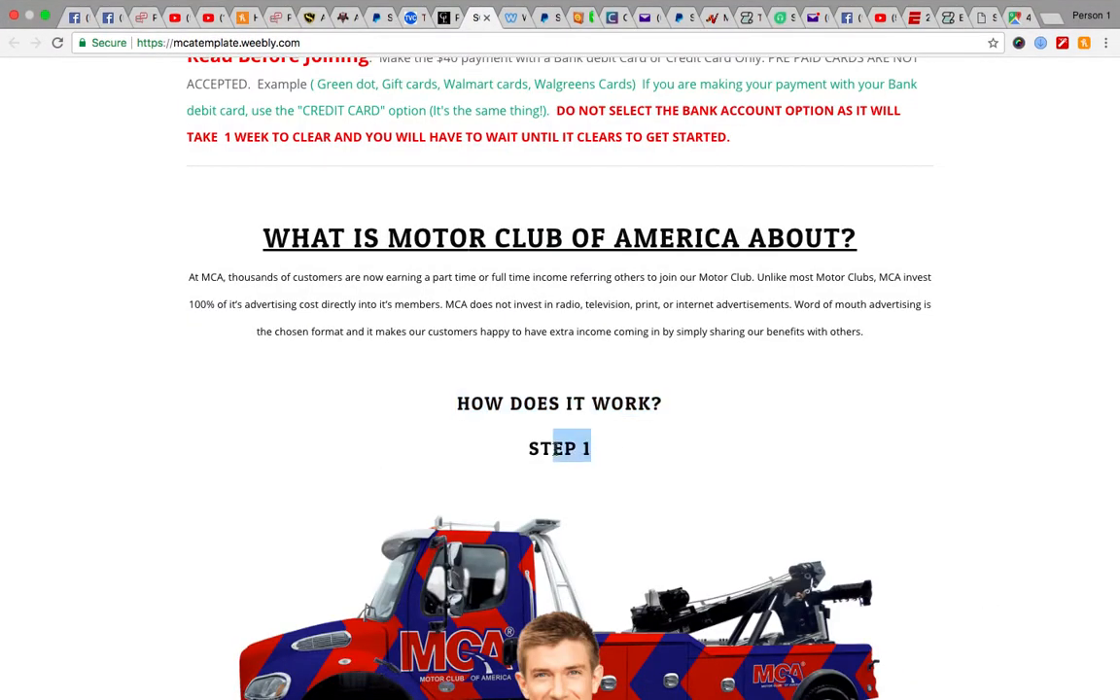
{"action": "left_click", "coordinate": [140, 9]}
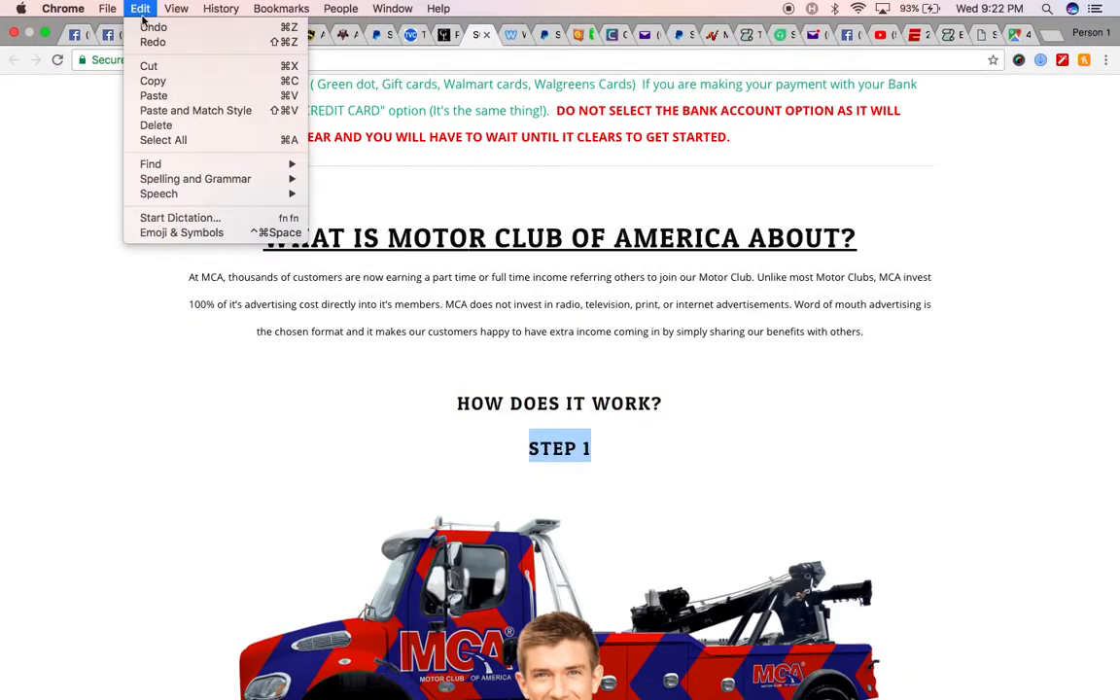
{"action": "left_click", "coordinate": [148, 78]}
Paste the copied "Step 1" heading into the empty title element in the Weebly editor and centre it
{"action": "left_click", "coordinate": [505, 37]}
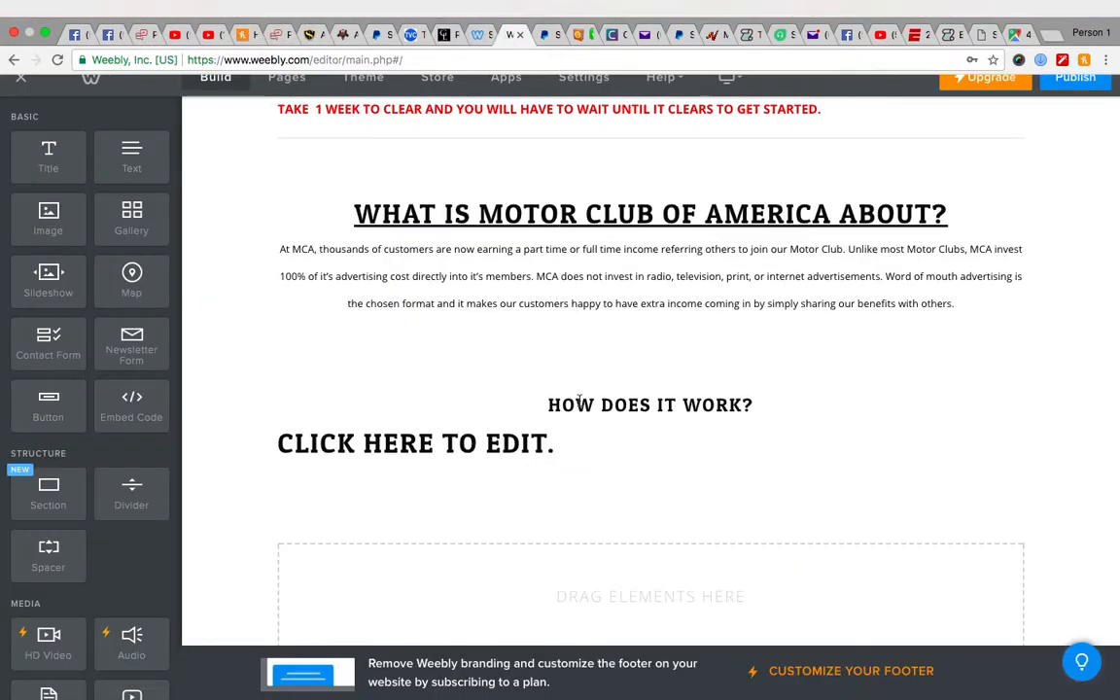
{"action": "left_click", "coordinate": [536, 444]}
{"action": "key", "text": "super+v"}
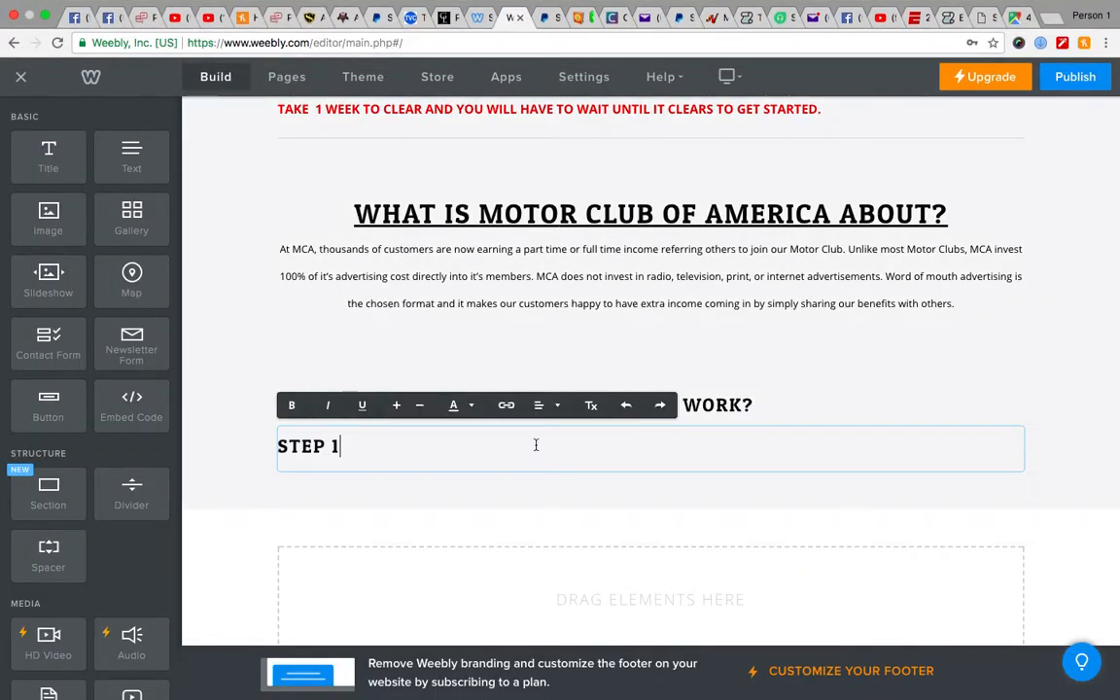
{"action": "left_click", "coordinate": [540, 404]}
{"action": "left_click", "coordinate": [554, 457]}
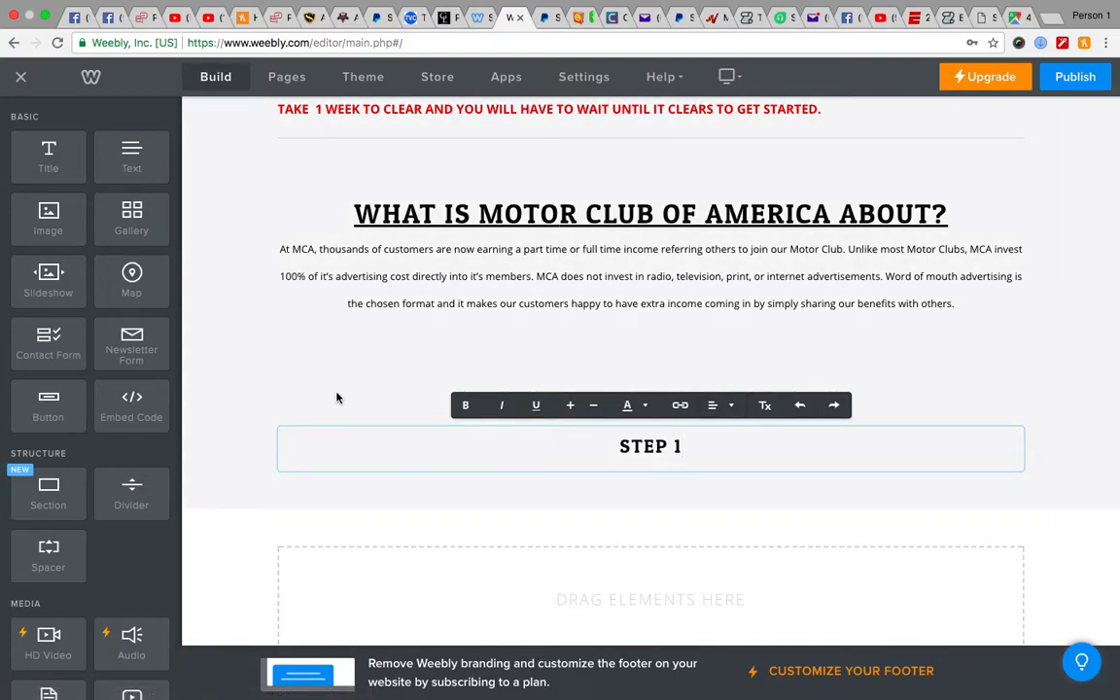
{"action": "left_click", "coordinate": [340, 391]}
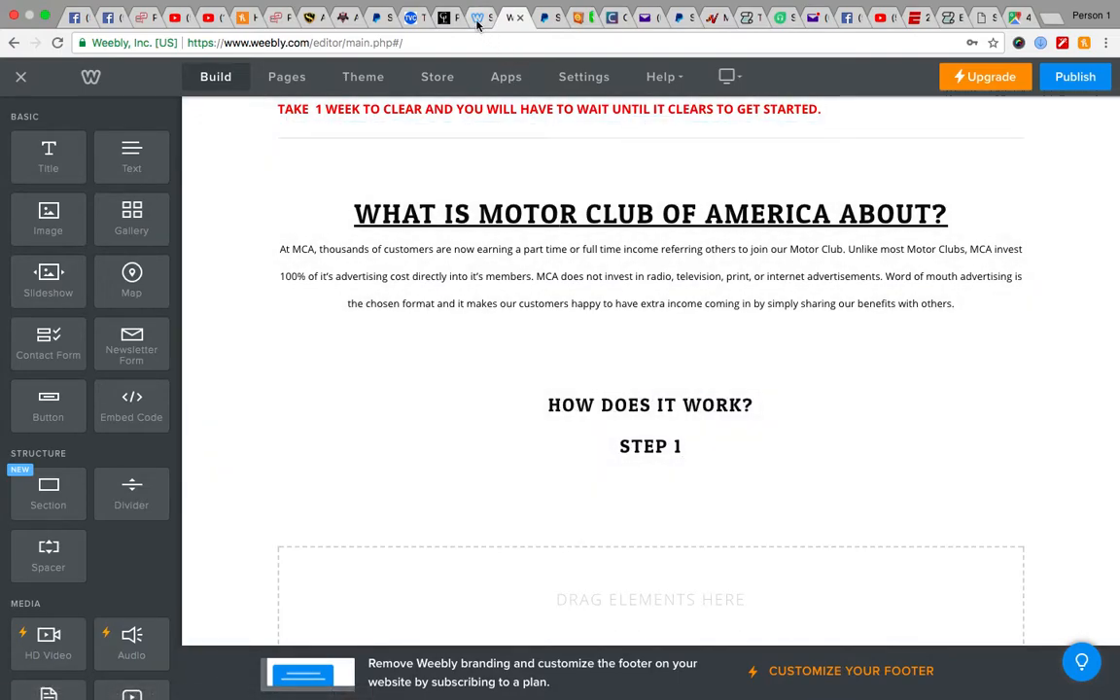
Check on the template site which image follows the "Step 1" heading
{"action": "left_click", "coordinate": [476, 19]}
{"action": "scroll", "coordinate": [661, 380], "scroll_direction": "down", "scroll_amount": 5}
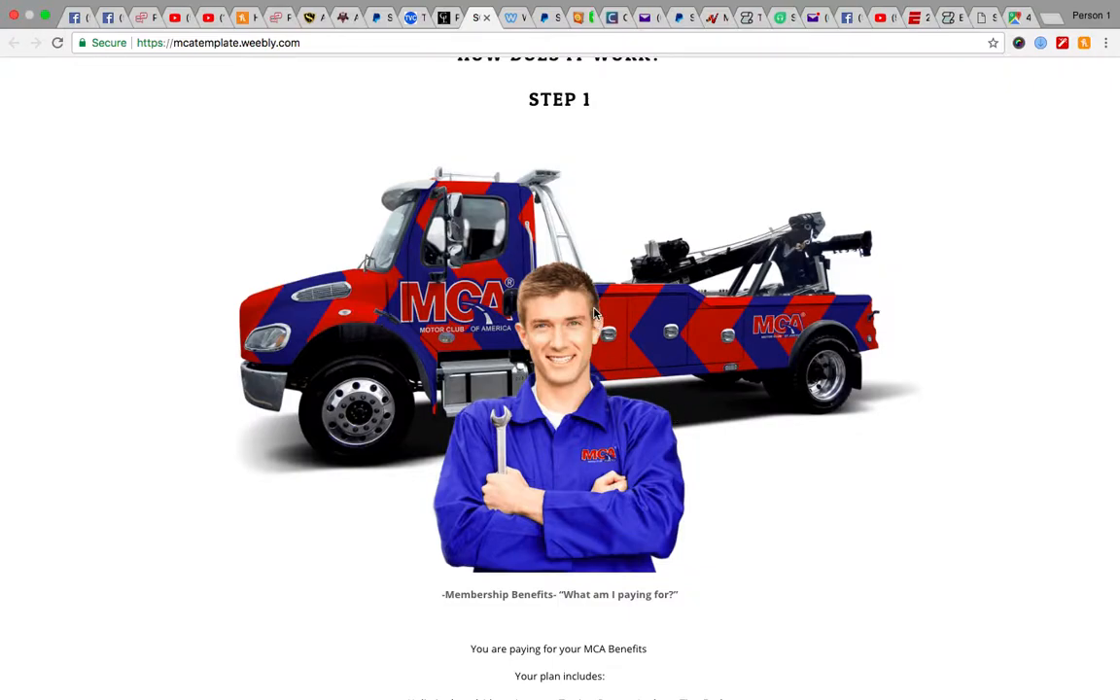
{"action": "right_click", "coordinate": [595, 313]}
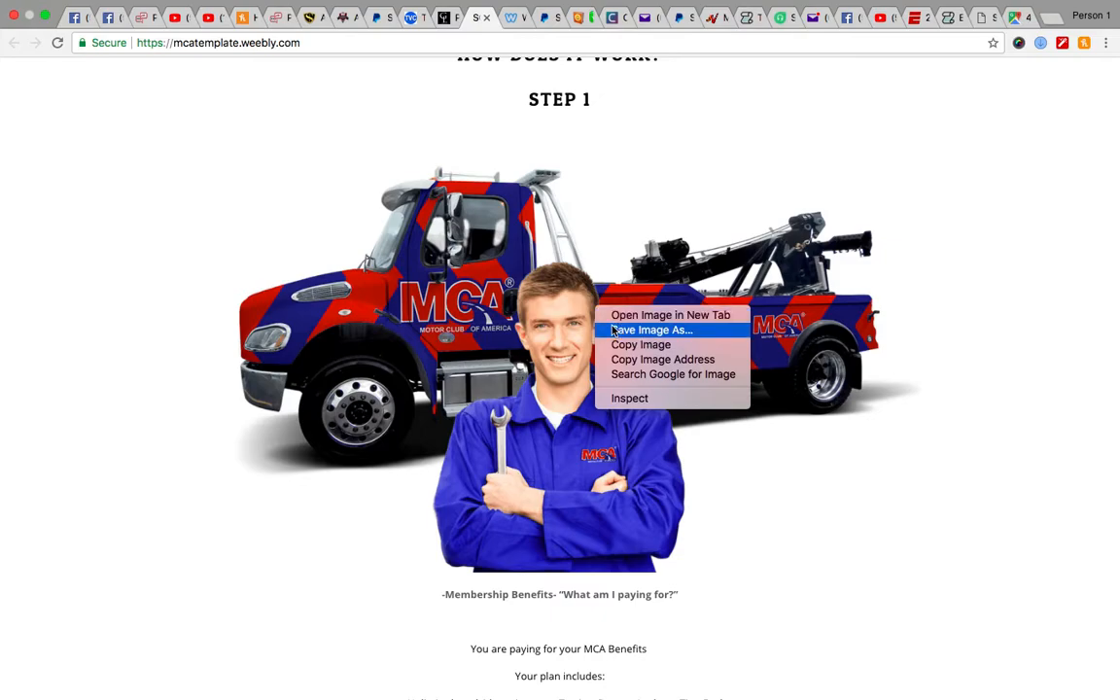
{"action": "left_click", "coordinate": [513, 18]}
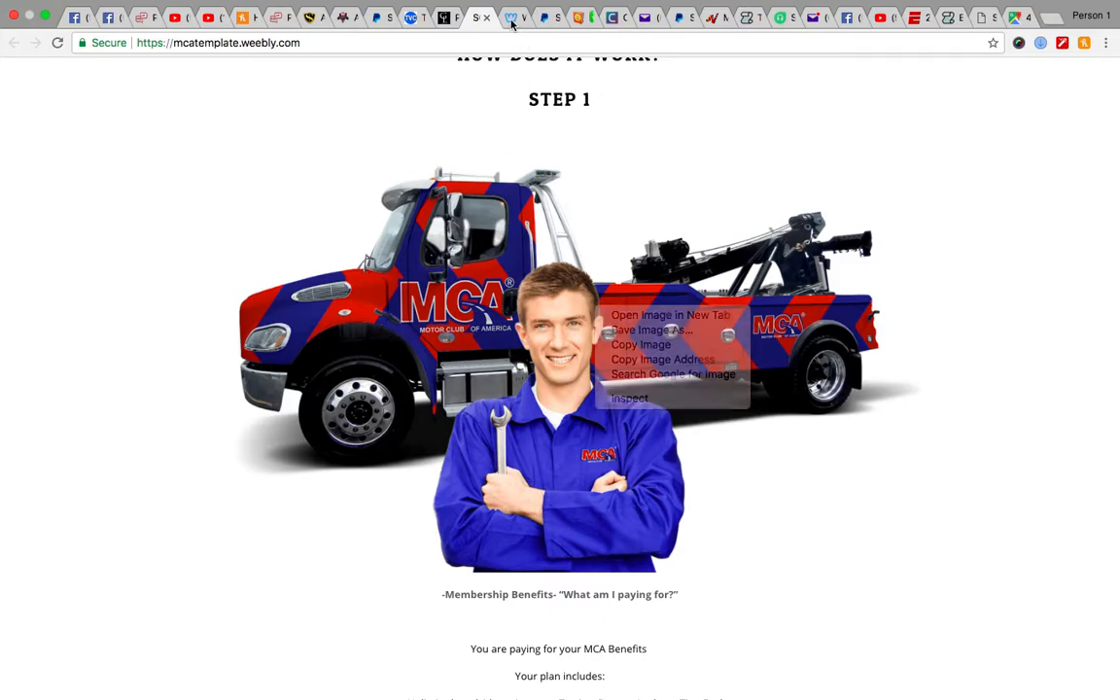
Add an image element beneath the "Step 1" heading in the Weebly editor and upload mca web.png from the computer into it
{"action": "left_click", "coordinate": [512, 17]}
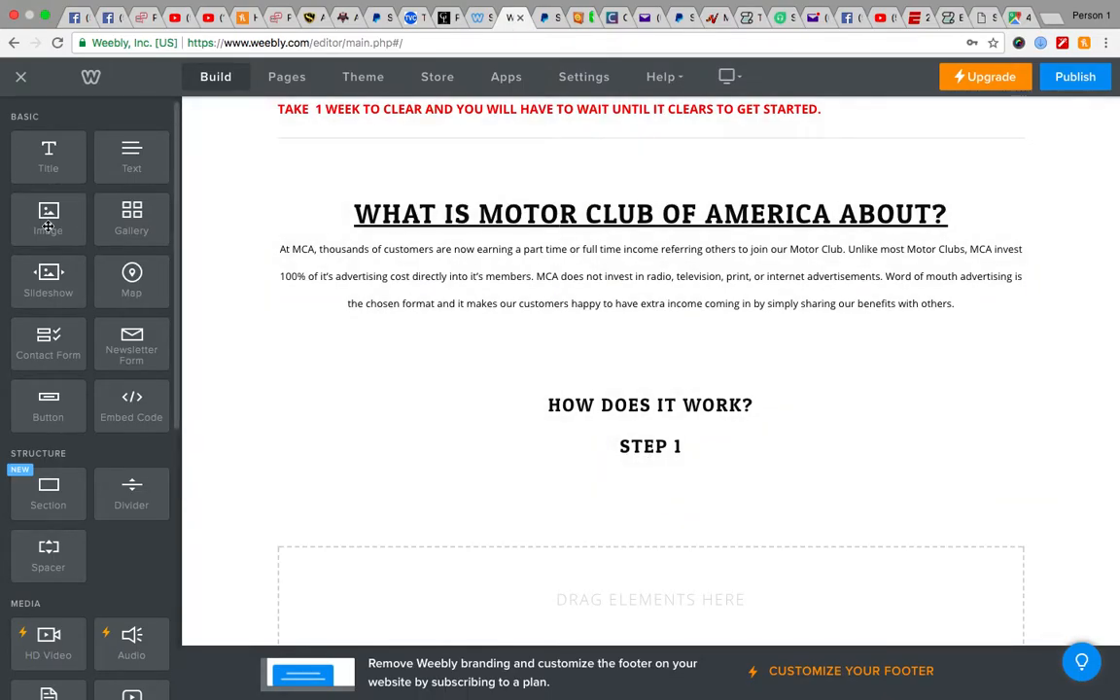
{"action": "left_click_drag", "start_coordinate": [47, 226], "coordinate": [742, 436]}
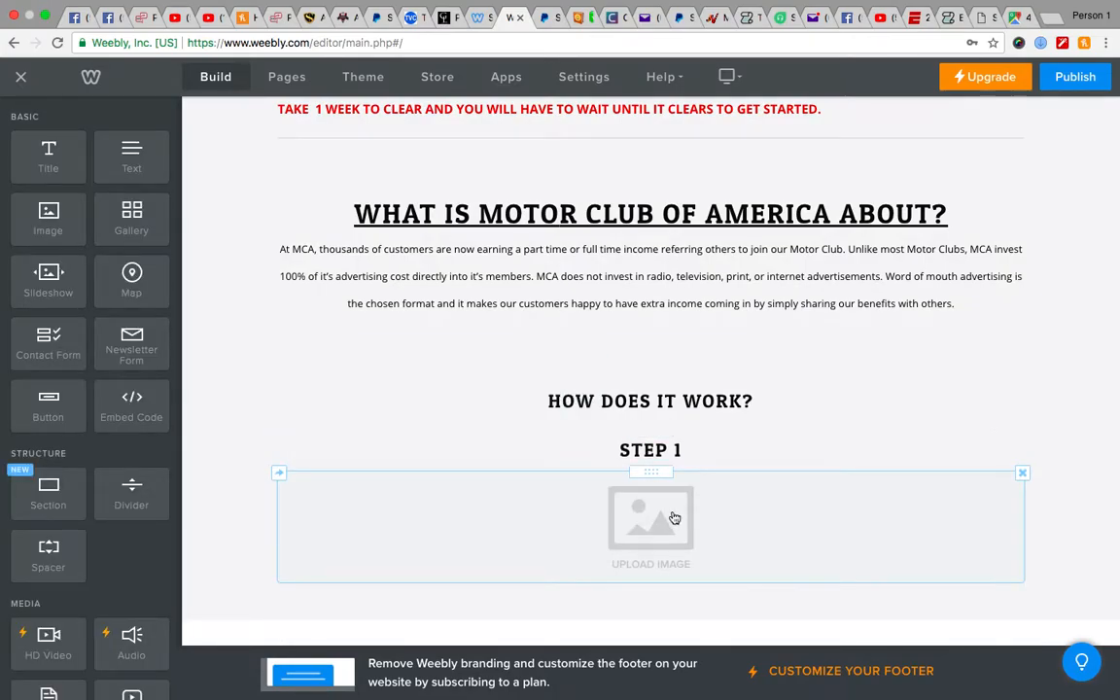
{"action": "left_click", "coordinate": [673, 517]}
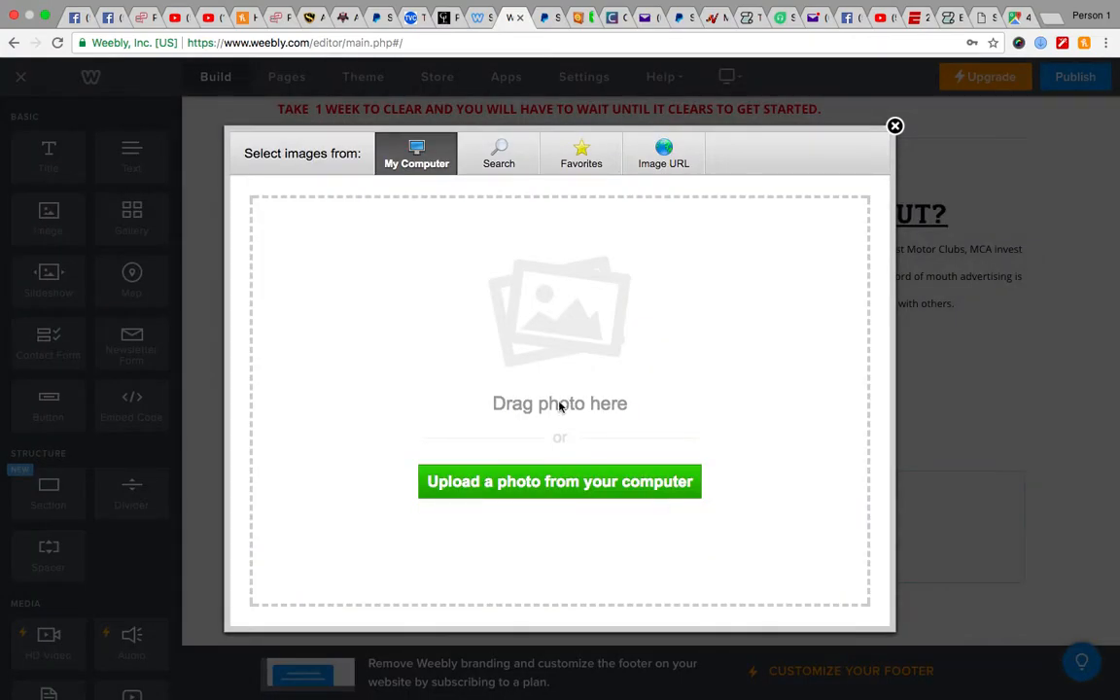
{"action": "left_click", "coordinate": [496, 483]}
{"action": "left_click", "coordinate": [345, 58]}
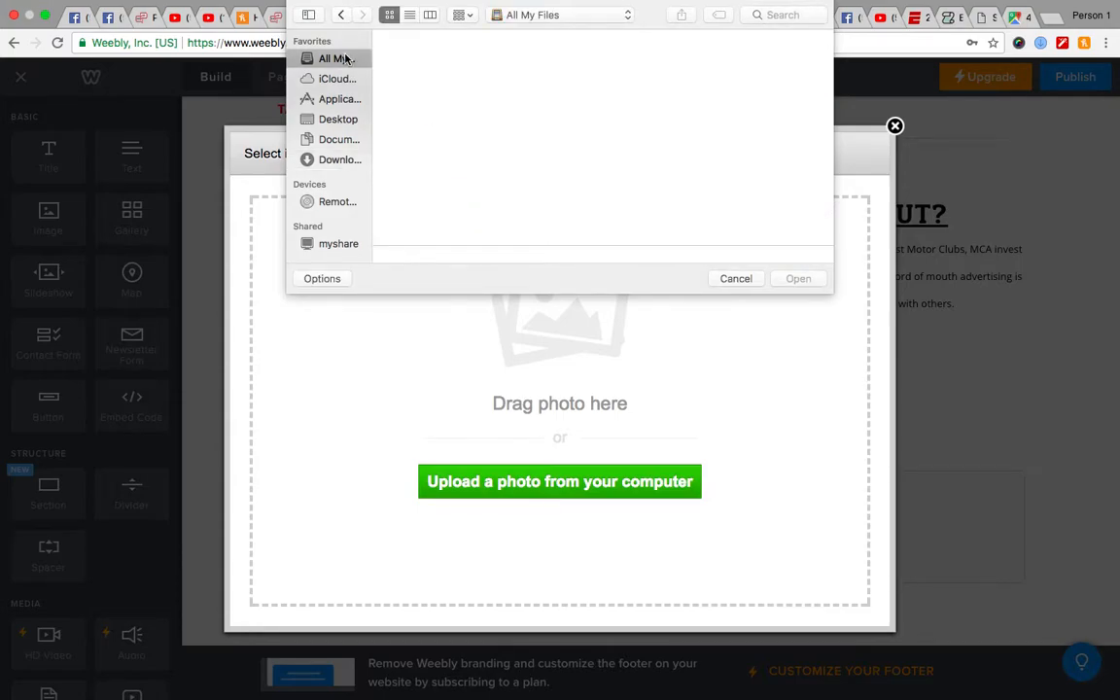
{"action": "scroll", "coordinate": [555, 145], "scroll_direction": "down", "scroll_amount": 5}
{"action": "scroll", "coordinate": [555, 148], "scroll_direction": "down", "scroll_amount": 2}
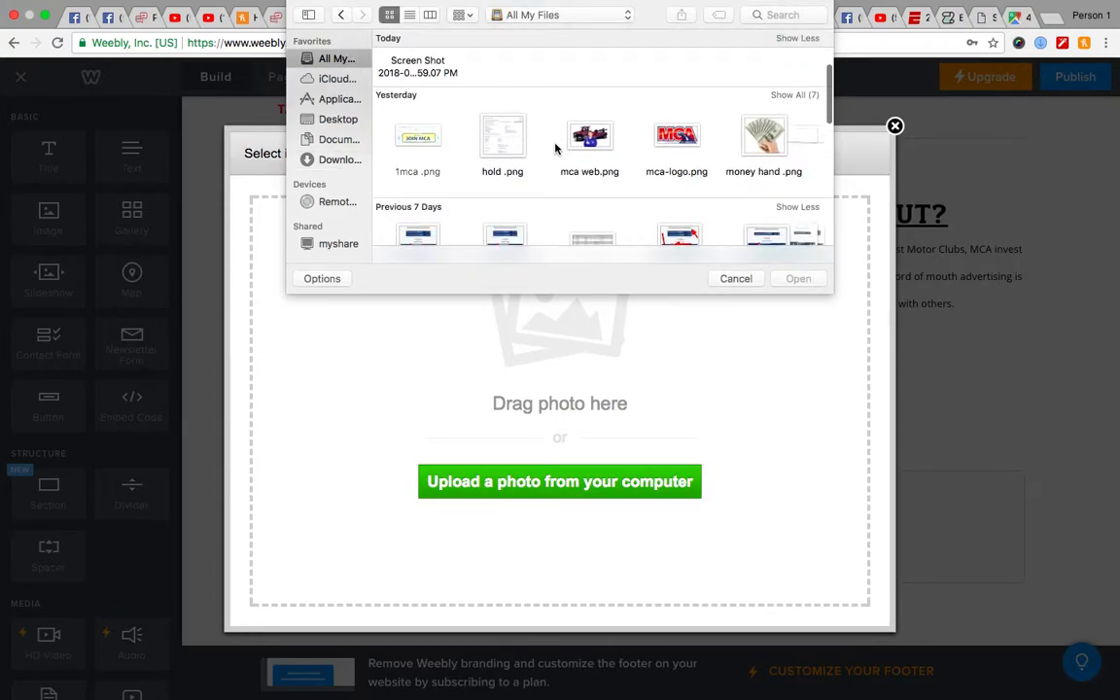
{"action": "double_click", "coordinate": [578, 137]}
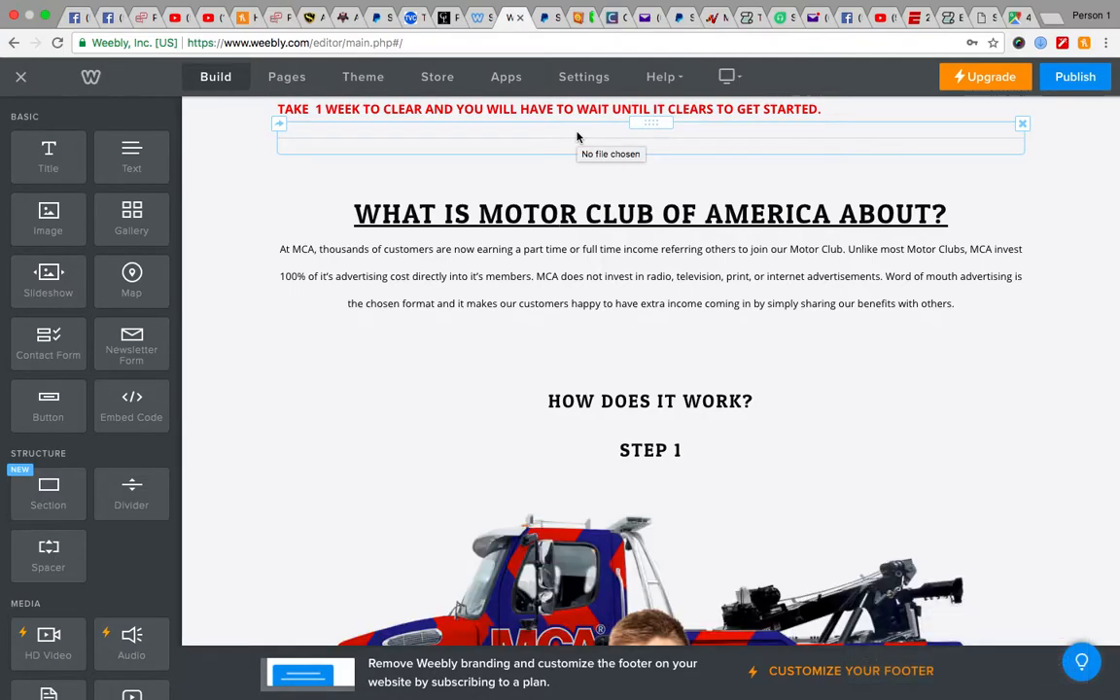
{"action": "scroll", "coordinate": [744, 465], "scroll_direction": "down", "scroll_amount": 10}
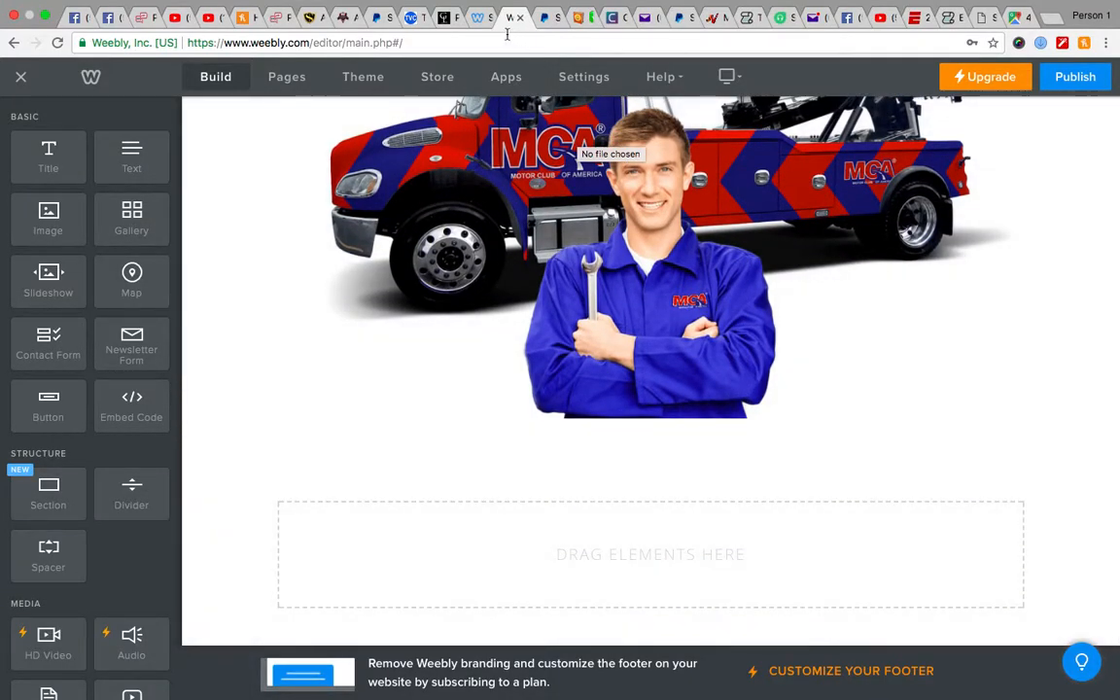
Copy the whole membership benefits text beneath the tow truck image on the template site, ending with the $50,000.00 line
{"action": "left_click", "coordinate": [473, 20]}
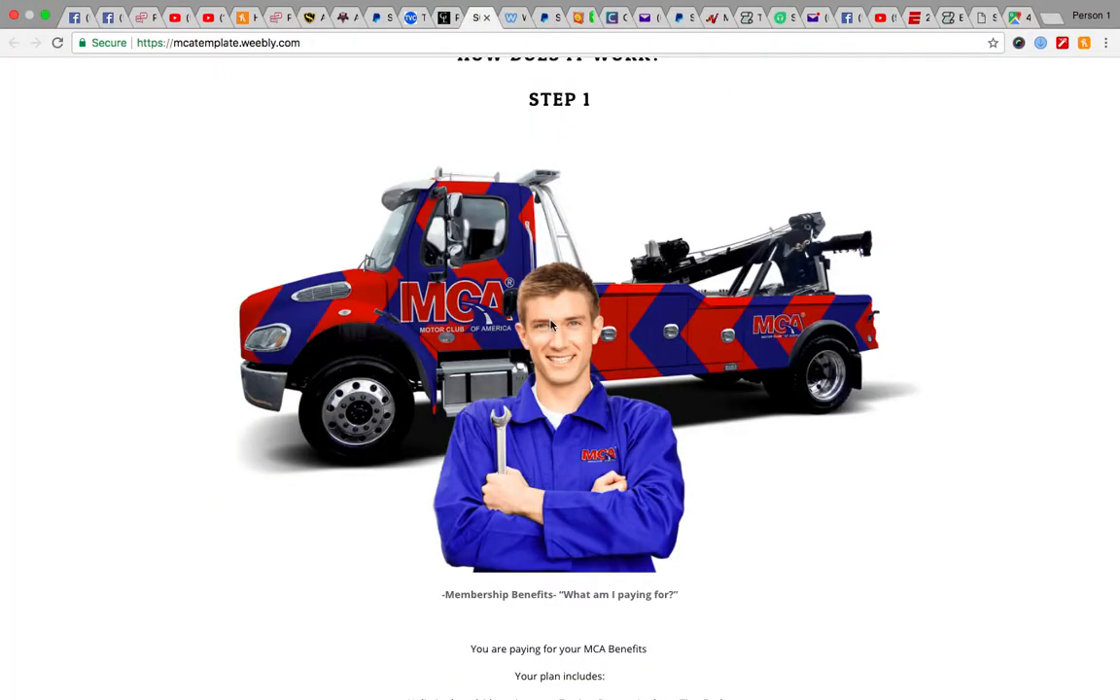
{"action": "scroll", "coordinate": [551, 324], "scroll_direction": "down", "scroll_amount": 8}
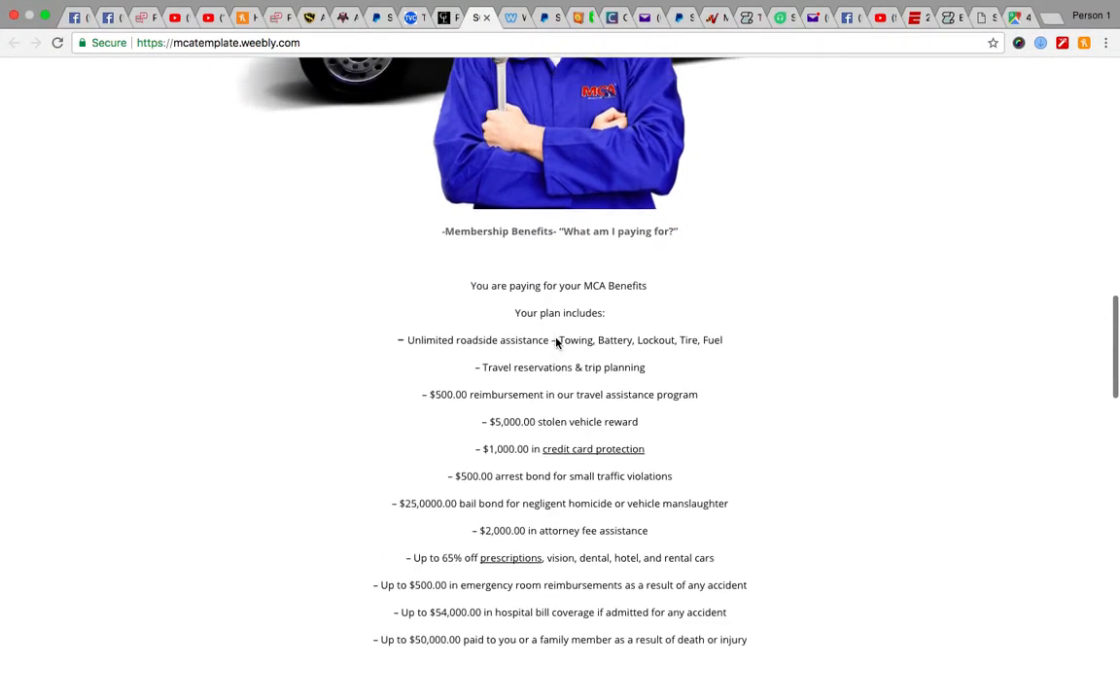
{"action": "scroll", "coordinate": [556, 341], "scroll_direction": "up", "scroll_amount": 1}
{"action": "scroll", "coordinate": [466, 283], "scroll_direction": "up", "scroll_amount": 3}
{"action": "scroll", "coordinate": [468, 282], "scroll_direction": "down", "scroll_amount": 3}
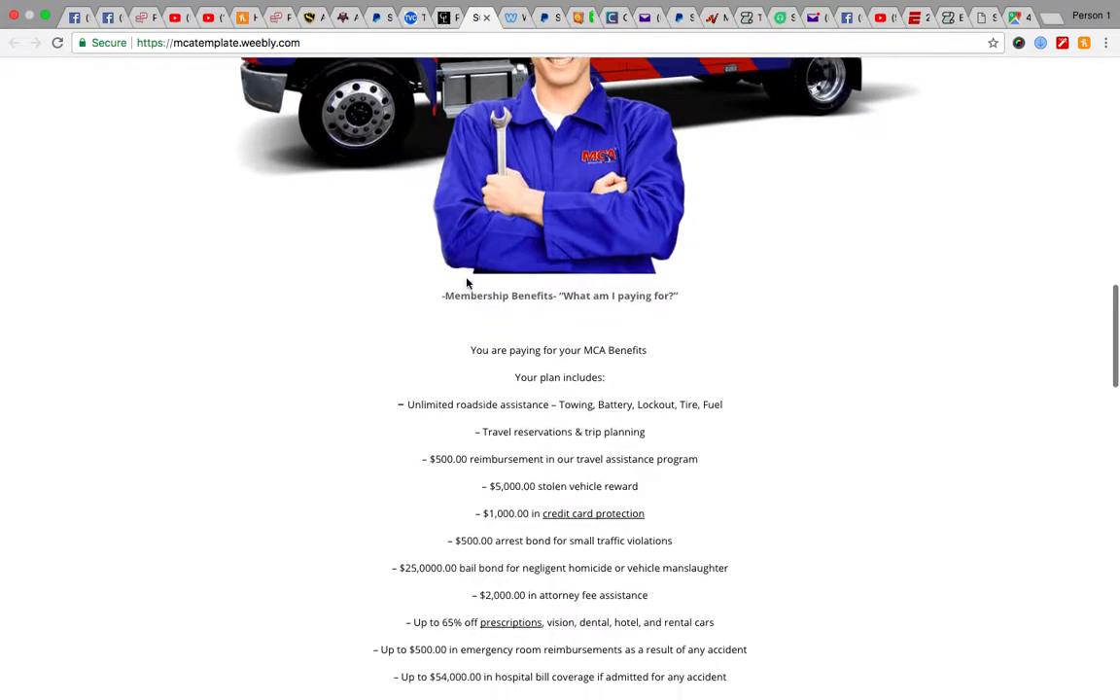
{"action": "left_click_drag", "start_coordinate": [440, 253], "coordinate": [756, 469]}
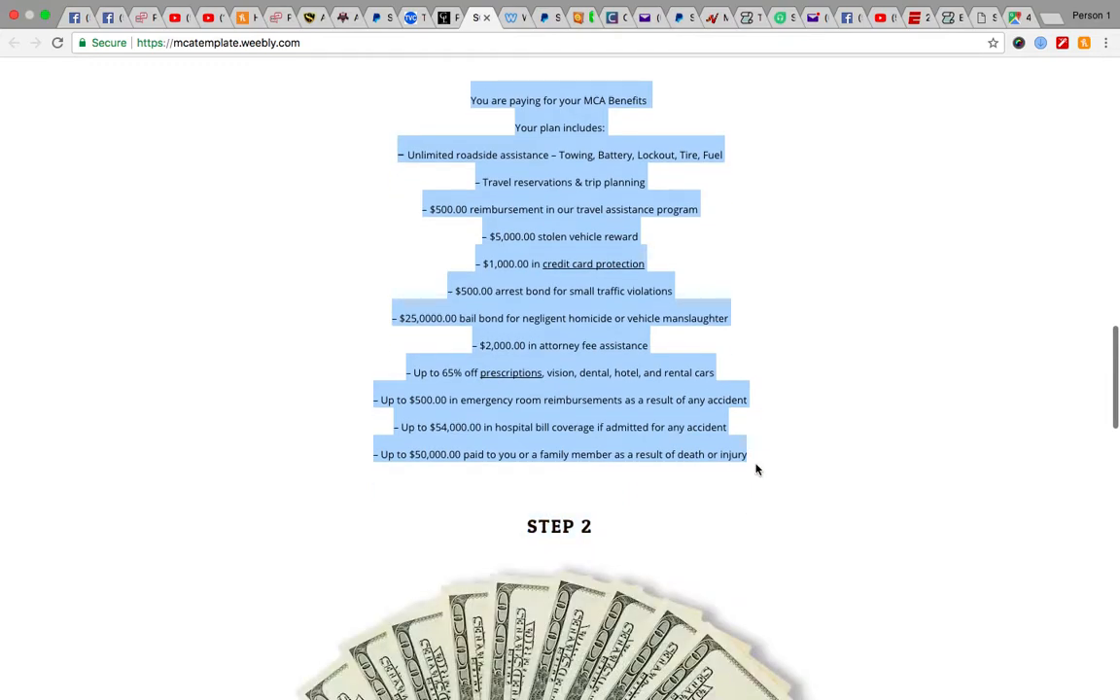
{"action": "left_click", "coordinate": [140, 8]}
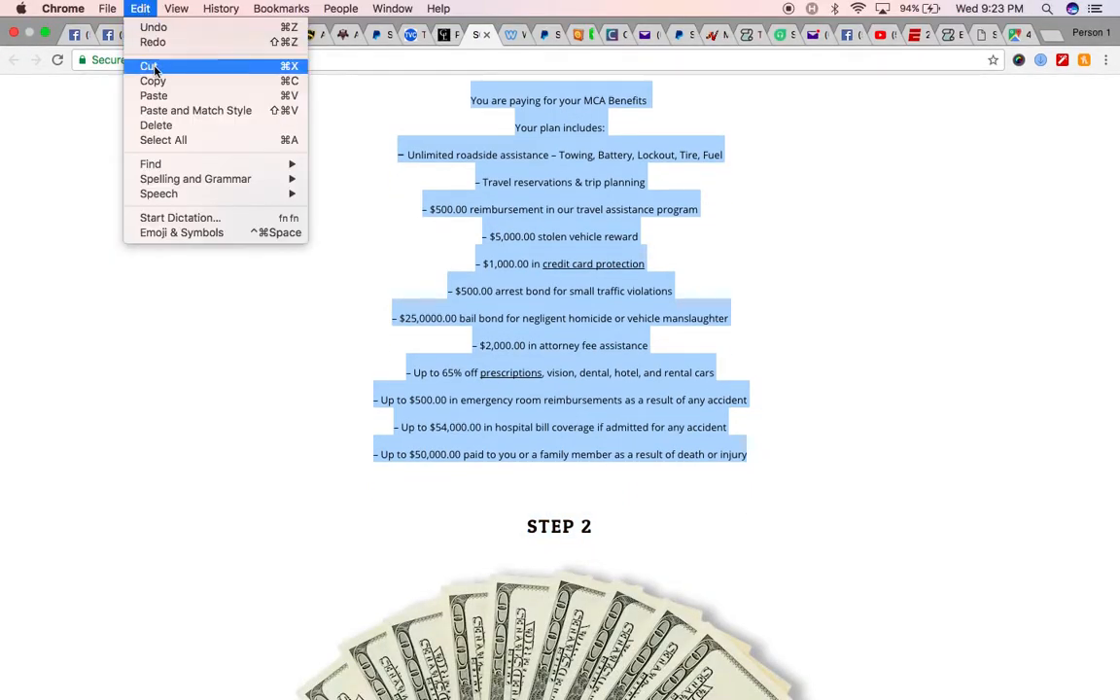
{"action": "left_click", "coordinate": [146, 78]}
Add a text element beneath the tow truck image in the Weebly editor, paste the copied membership benefits into it and centre them
{"action": "left_click", "coordinate": [514, 36]}
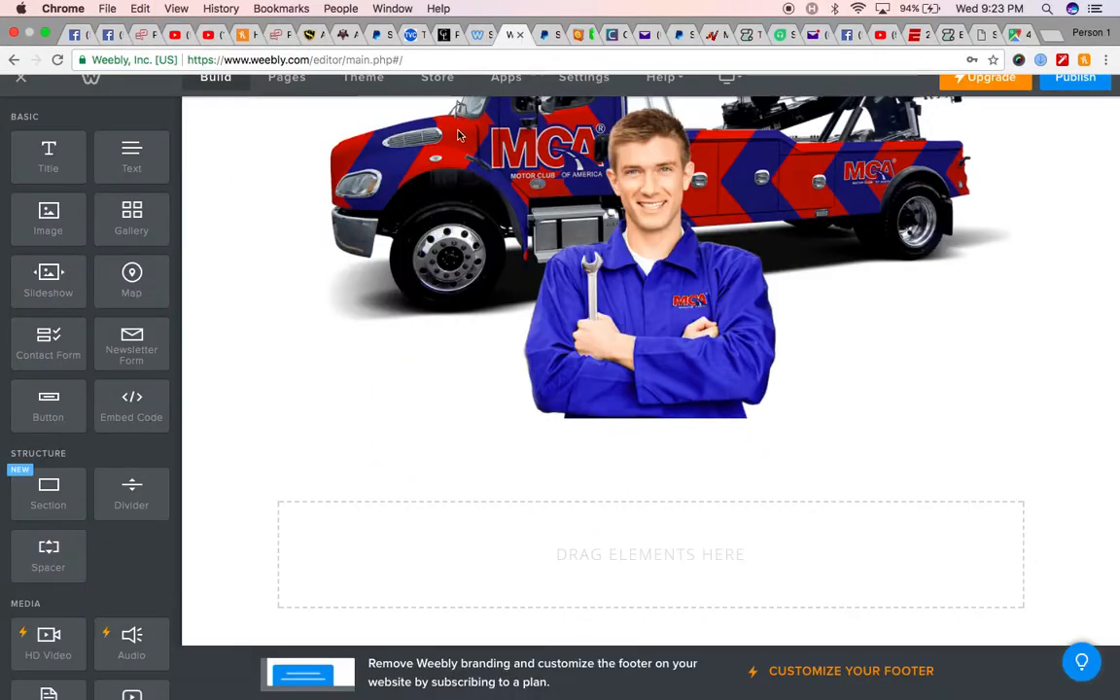
{"action": "left_click_drag", "start_coordinate": [125, 151], "coordinate": [565, 431]}
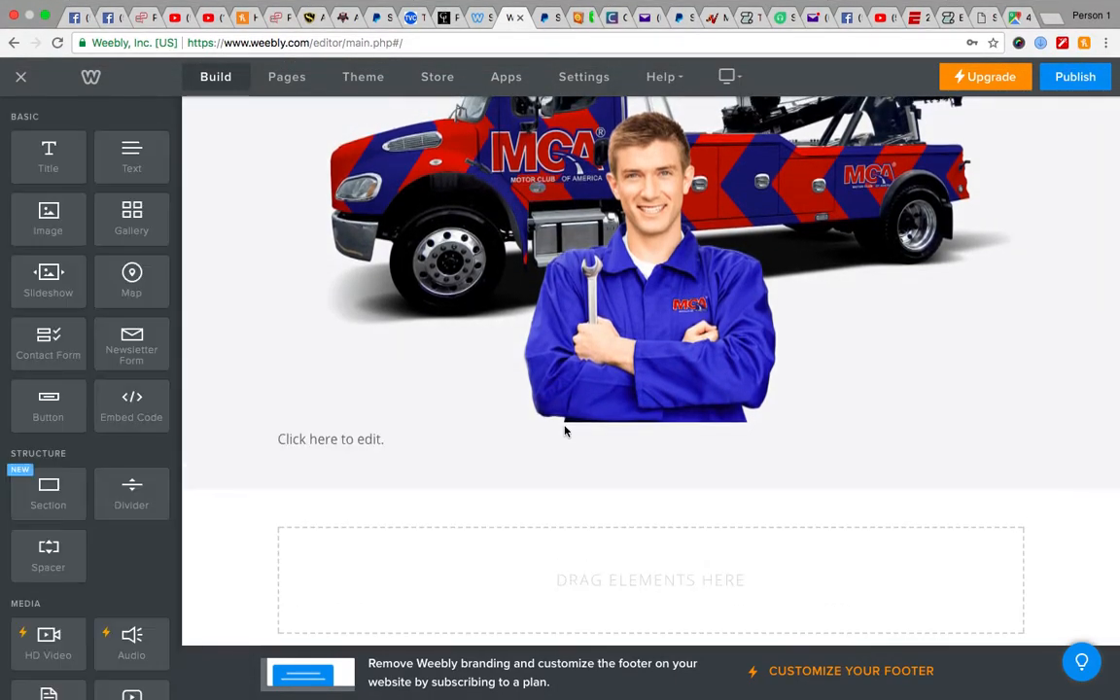
{"action": "left_click", "coordinate": [518, 442]}
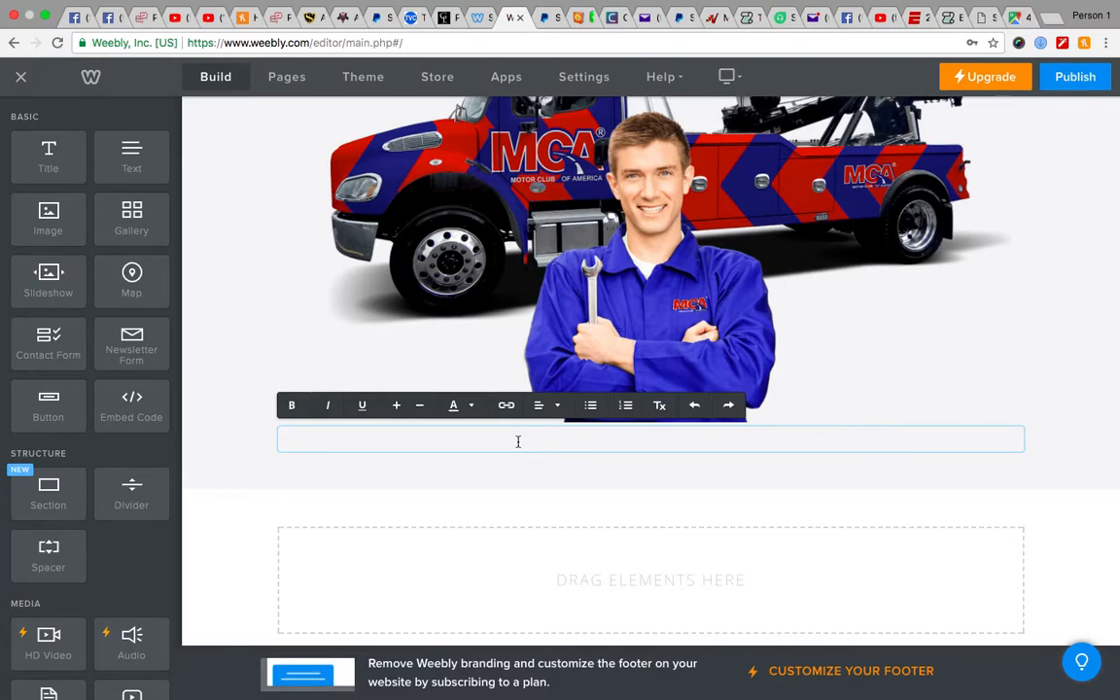
{"action": "key", "text": "super+v"}
{"action": "left_click", "coordinate": [551, 196]}
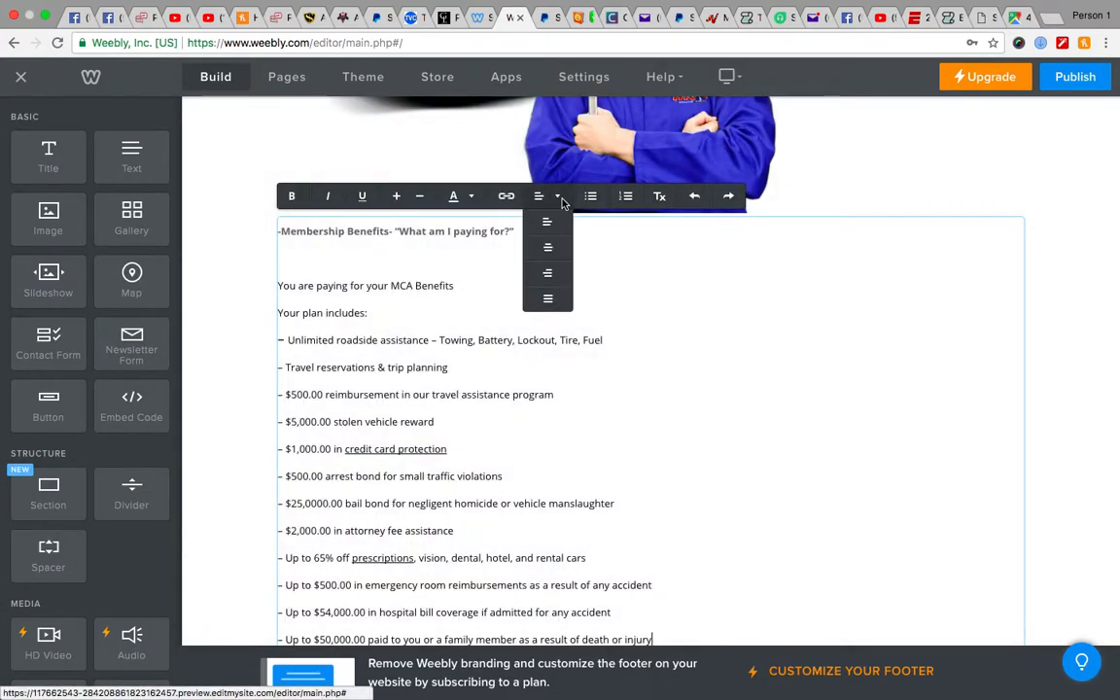
{"action": "left_click", "coordinate": [549, 249]}
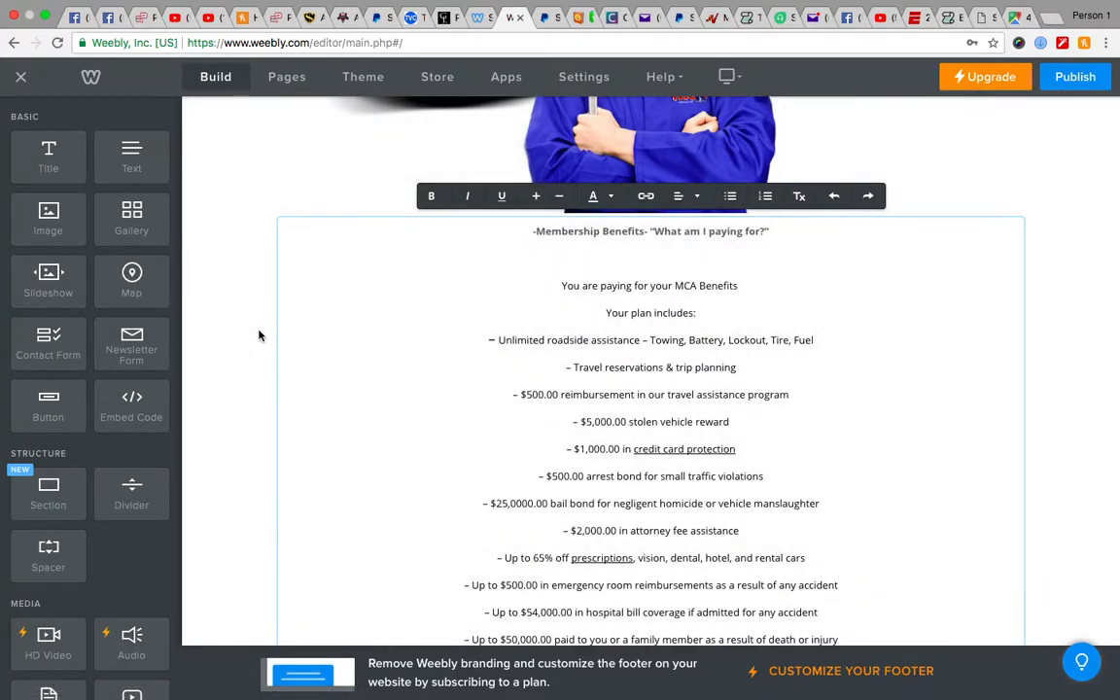
{"action": "left_click", "coordinate": [258, 332]}
Copy the "Step 2" heading from the template site
{"action": "scroll", "coordinate": [490, 315], "scroll_direction": "down", "scroll_amount": 3}
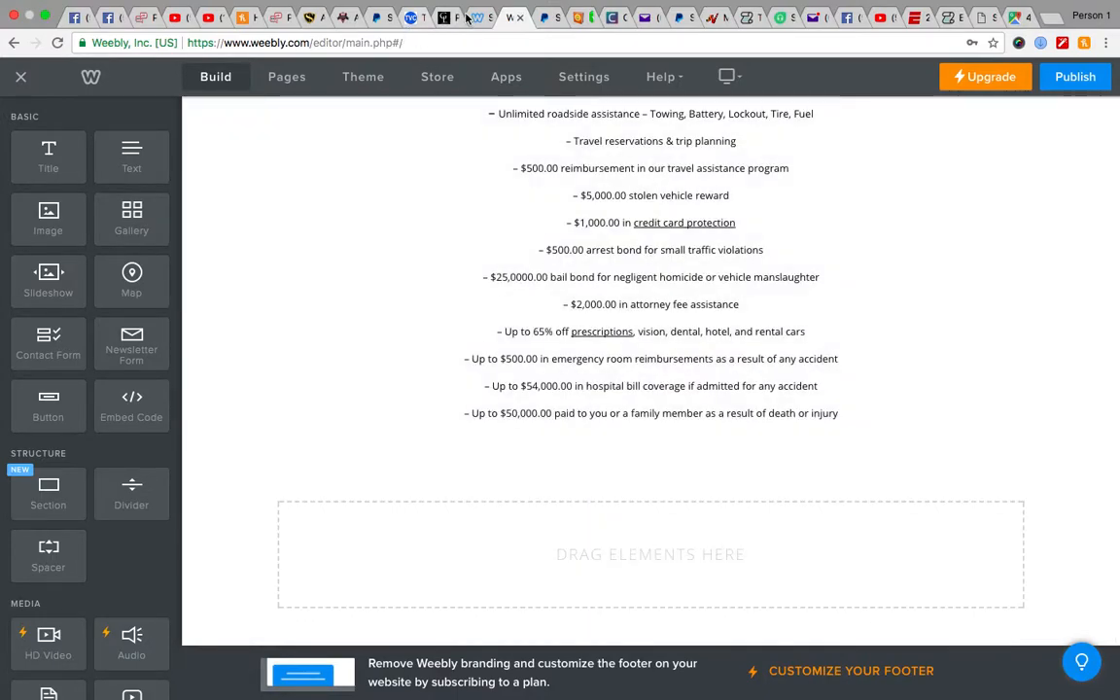
{"action": "left_click", "coordinate": [476, 18]}
{"action": "left_click", "coordinate": [940, 612]}
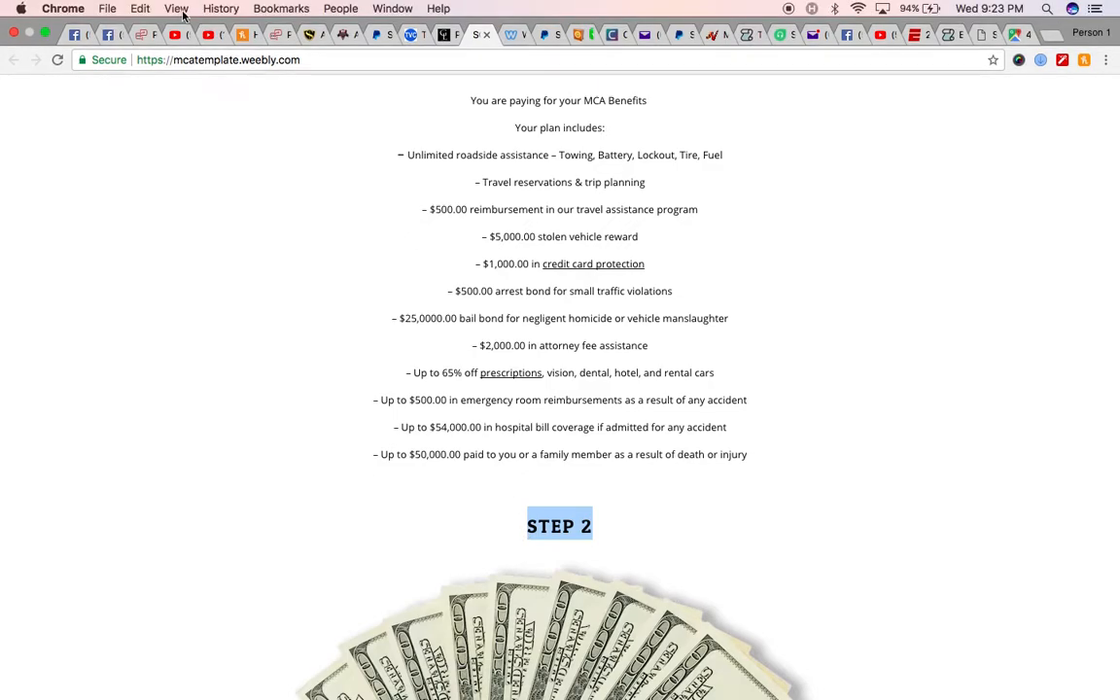
{"action": "left_click", "coordinate": [140, 8]}
{"action": "left_click", "coordinate": [153, 78]}
Add a spacer followed by a title element beneath the membership benefits list in the Weebly editor
{"action": "left_click", "coordinate": [503, 35]}
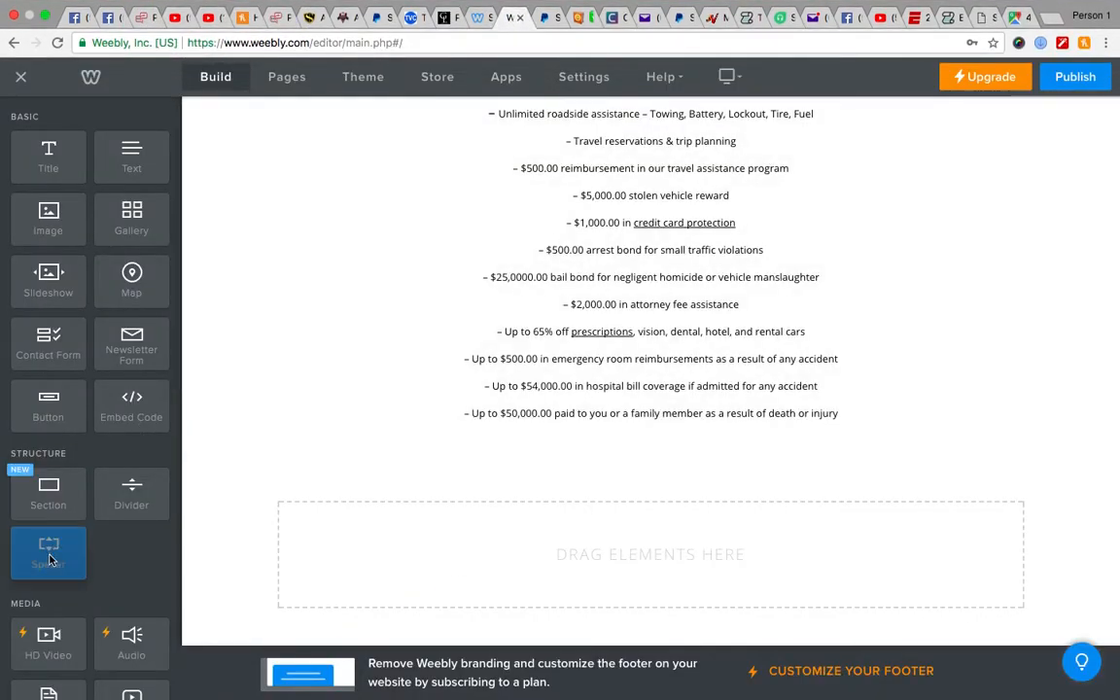
{"action": "left_click_drag", "start_coordinate": [51, 560], "coordinate": [512, 437]}
{"action": "left_click_drag", "start_coordinate": [50, 163], "coordinate": [634, 453]}
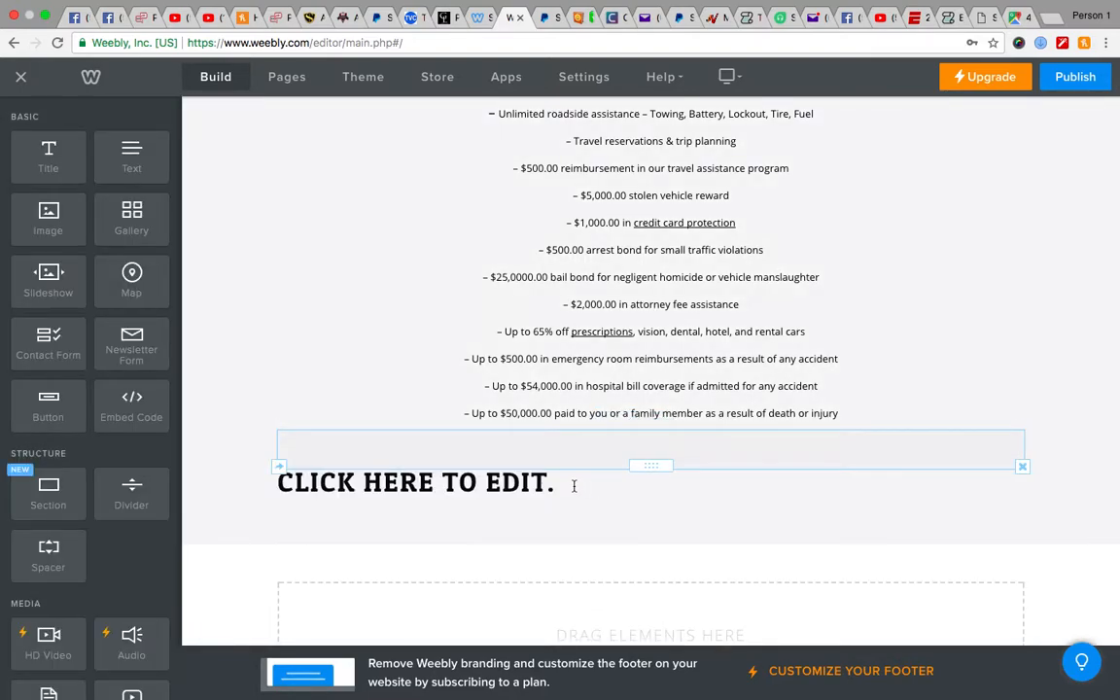
Paste the copied "Step 2" heading into the new title element and centre it
{"action": "left_click", "coordinate": [574, 486]}
{"action": "type", "text": "STEP 2"}
{"action": "left_click", "coordinate": [544, 443]}
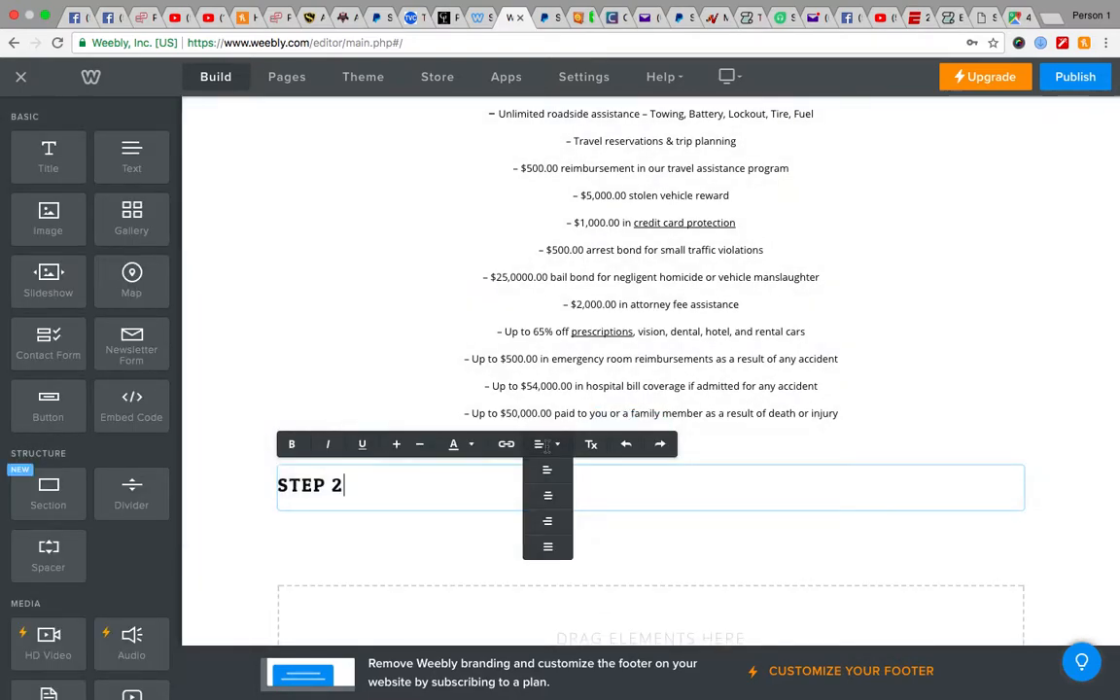
{"action": "left_click", "coordinate": [550, 492]}
{"action": "left_click", "coordinate": [401, 352]}
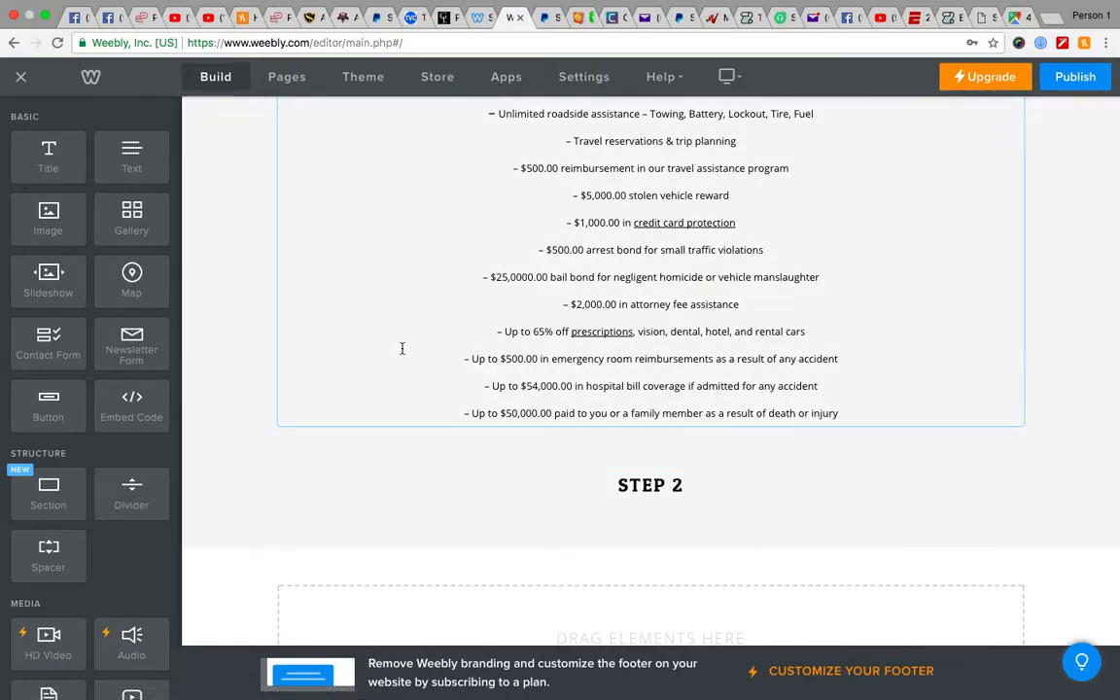
Examine the image beneath the "Step 2" heading on the template site
{"action": "left_click", "coordinate": [479, 18]}
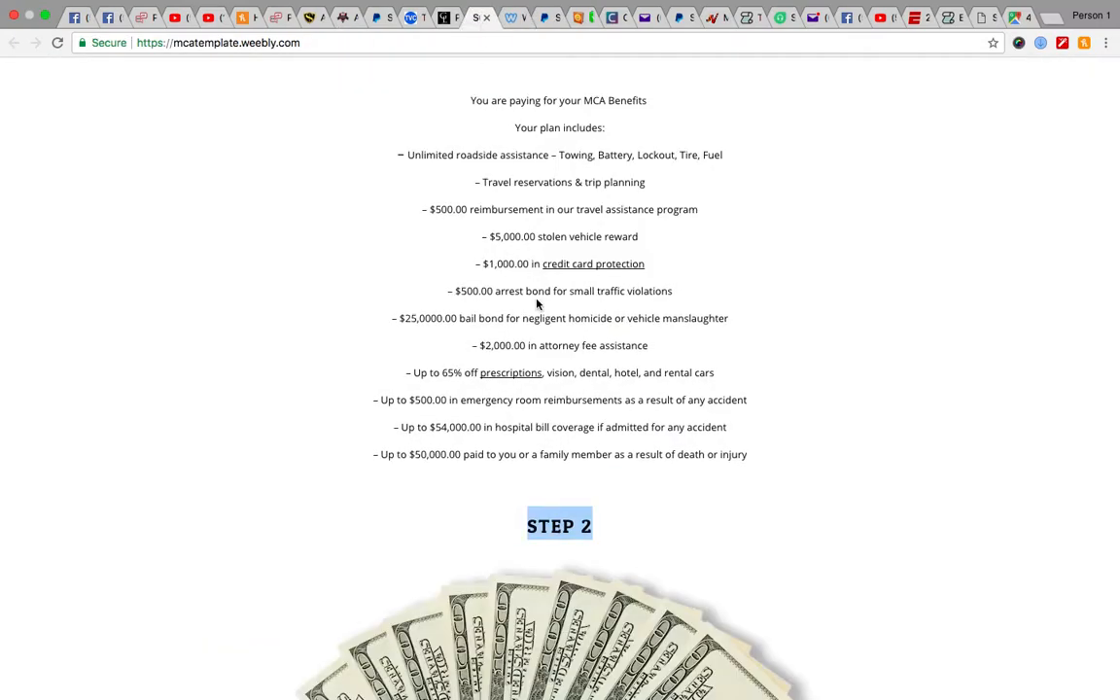
{"action": "scroll", "coordinate": [503, 302], "scroll_direction": "down", "scroll_amount": 5}
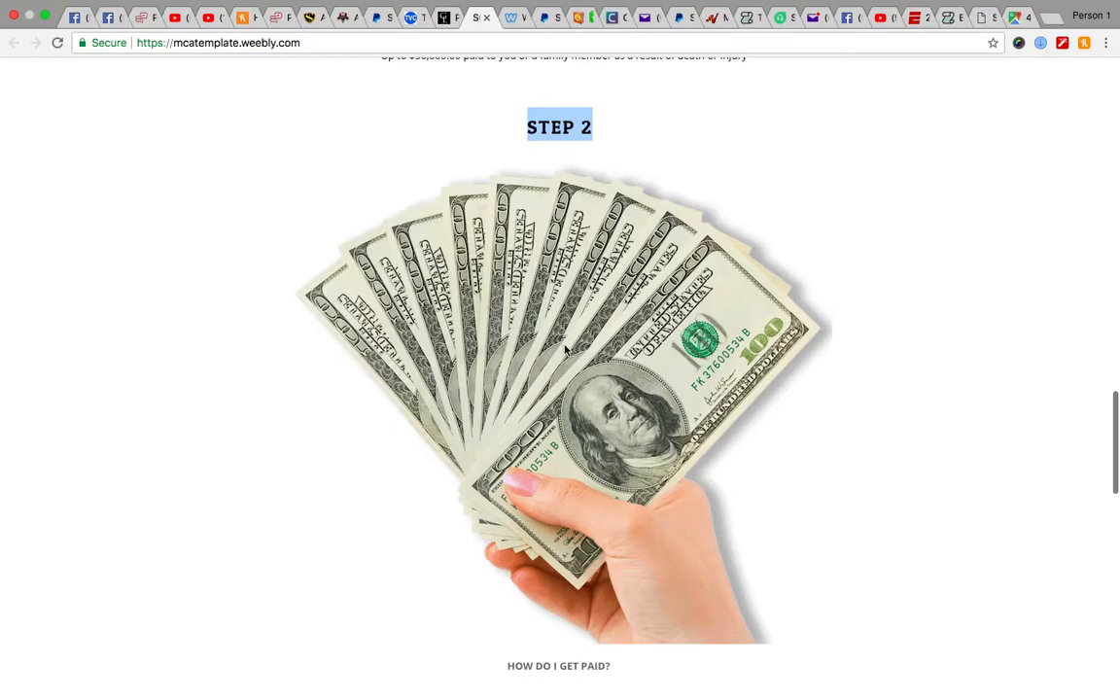
{"action": "right_click", "coordinate": [565, 347]}
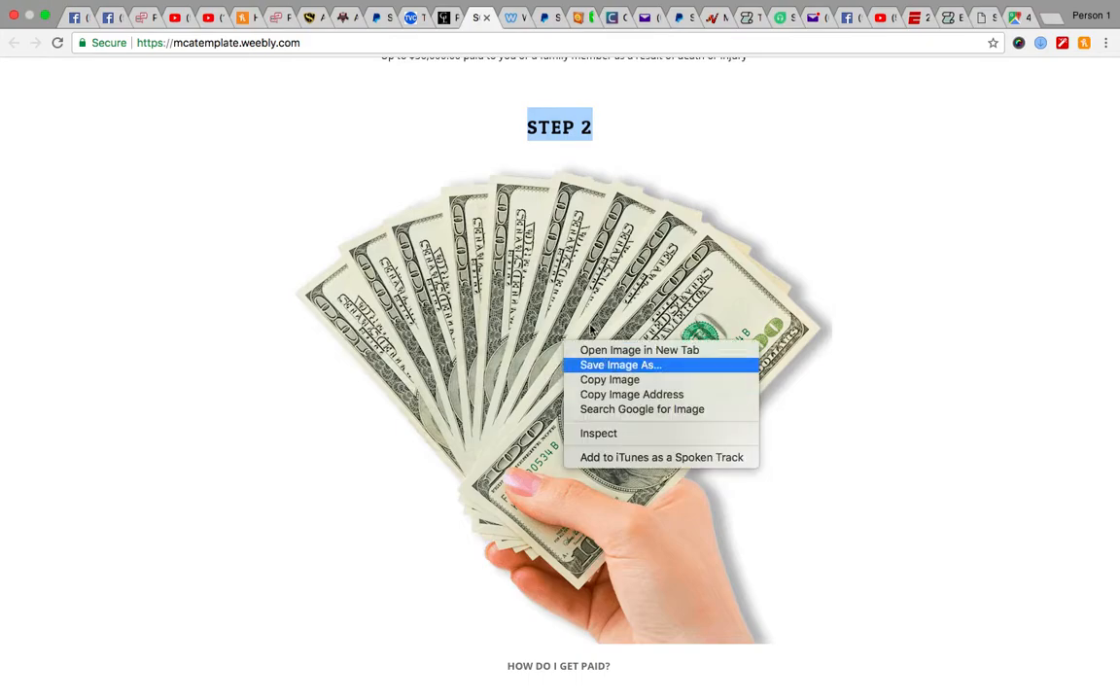
{"action": "left_click", "coordinate": [515, 24]}
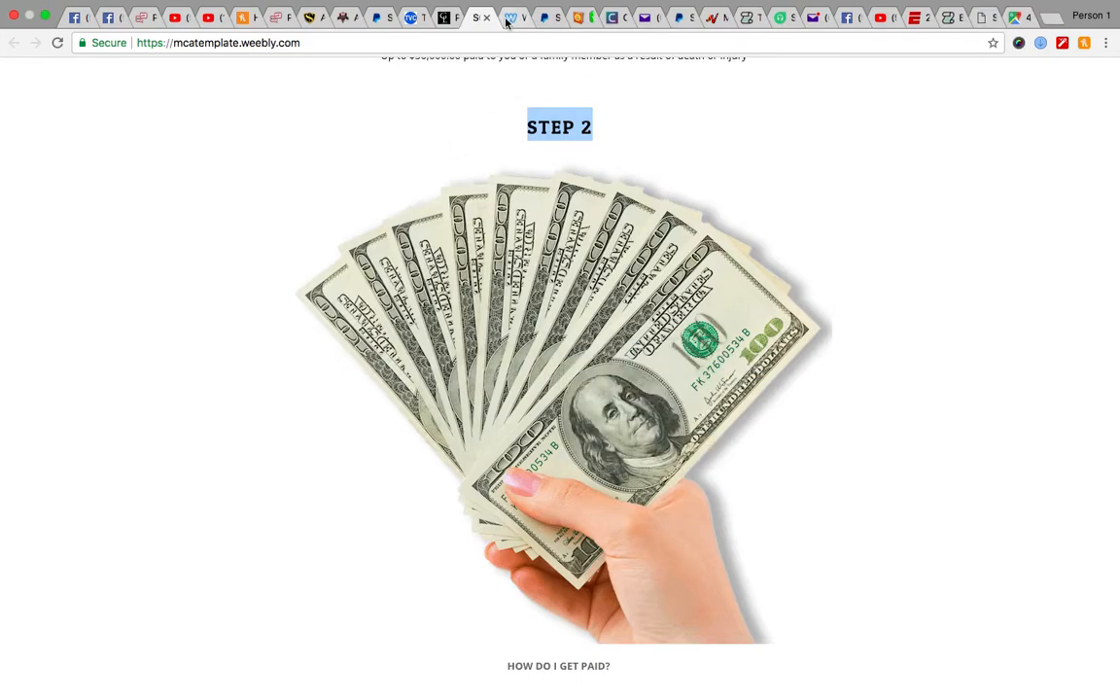
Add an image element beneath the "Step 2" heading in the Weebly editor and upload the picture of the hand holding dollar bills
{"action": "left_click", "coordinate": [506, 20]}
{"action": "left_click_drag", "start_coordinate": [42, 234], "coordinate": [590, 499]}
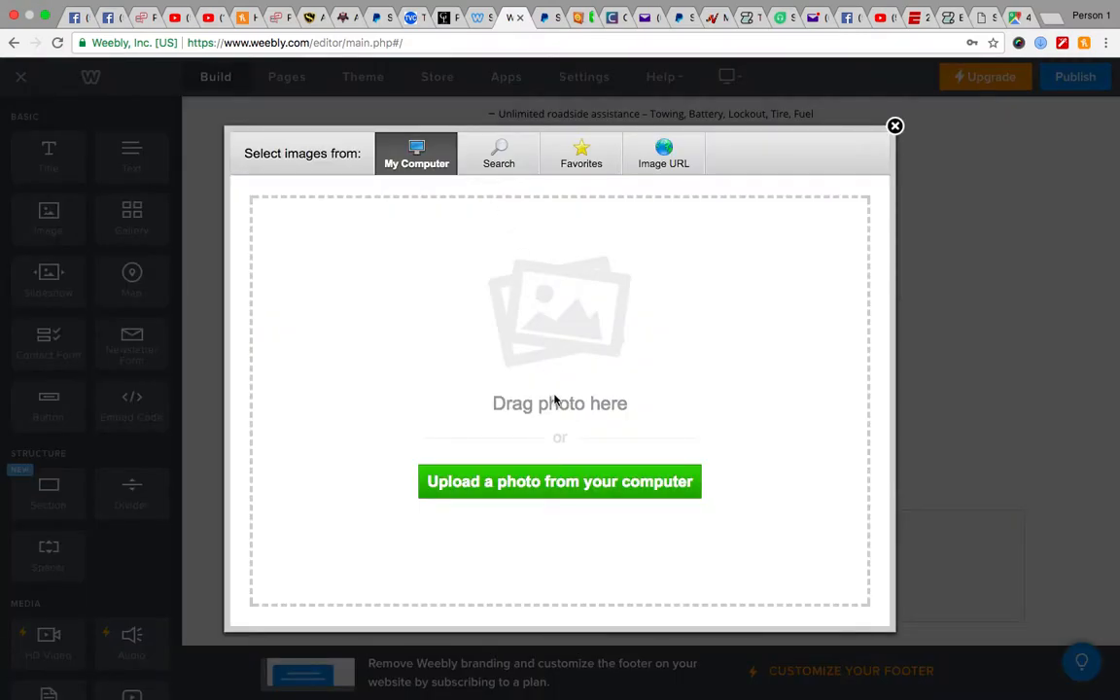
{"action": "left_click", "coordinate": [498, 337]}
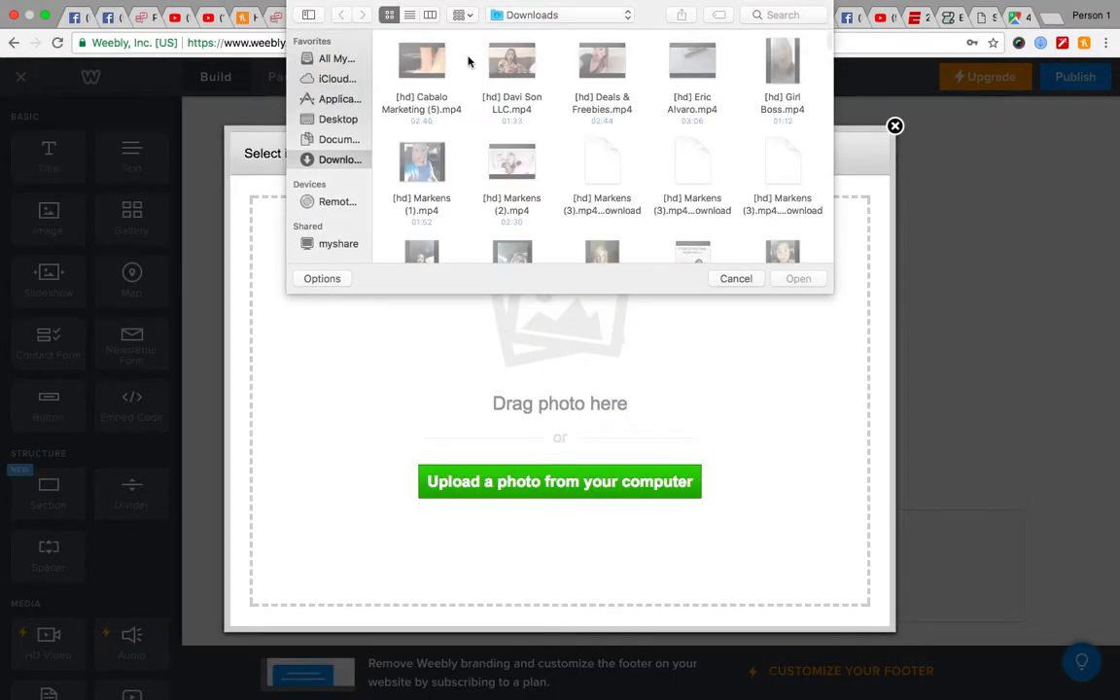
{"action": "left_click", "coordinate": [335, 59]}
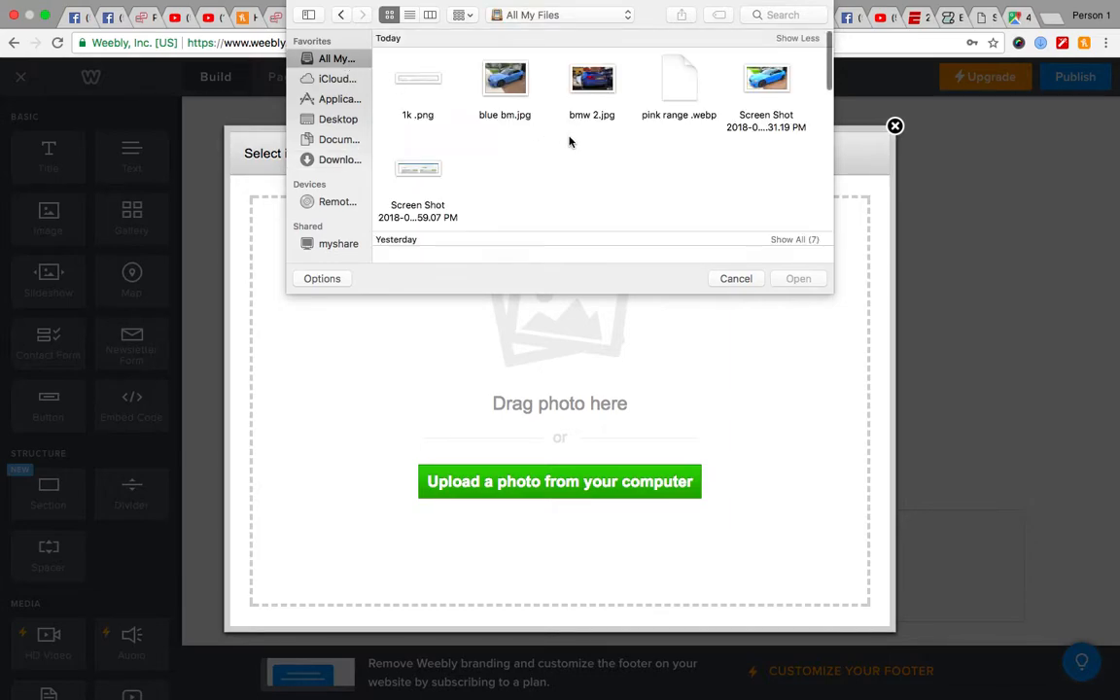
{"action": "scroll", "coordinate": [570, 142], "scroll_direction": "down", "scroll_amount": 3}
{"action": "double_click", "coordinate": [767, 129]}
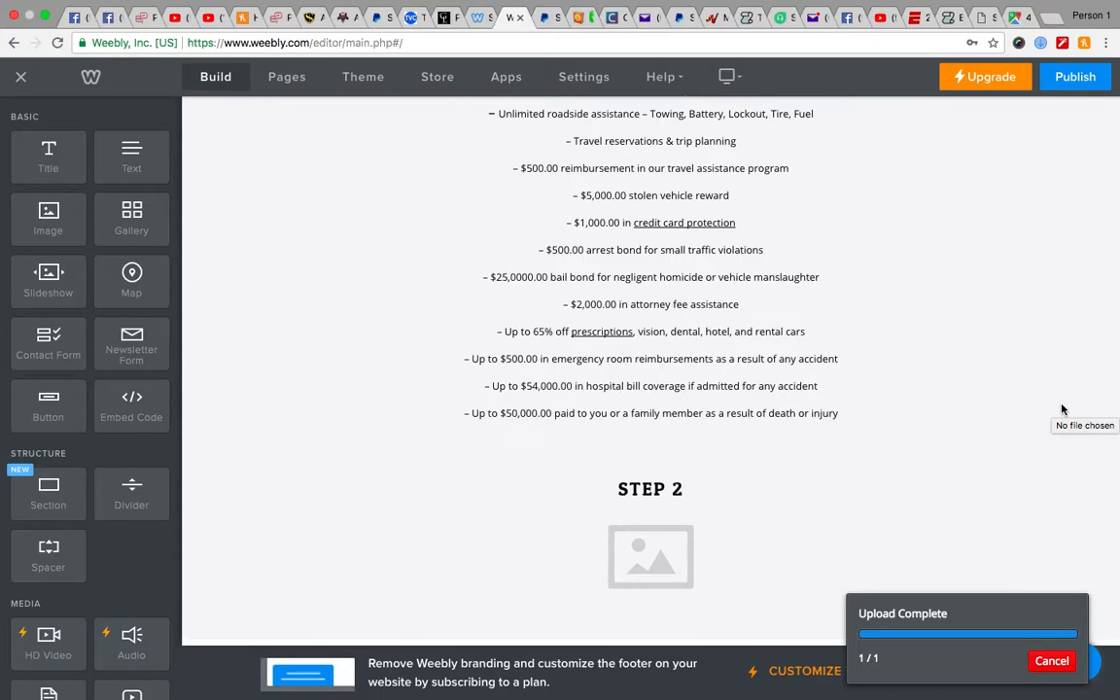
{"action": "scroll", "coordinate": [1062, 410], "scroll_direction": "down", "scroll_amount": 3}
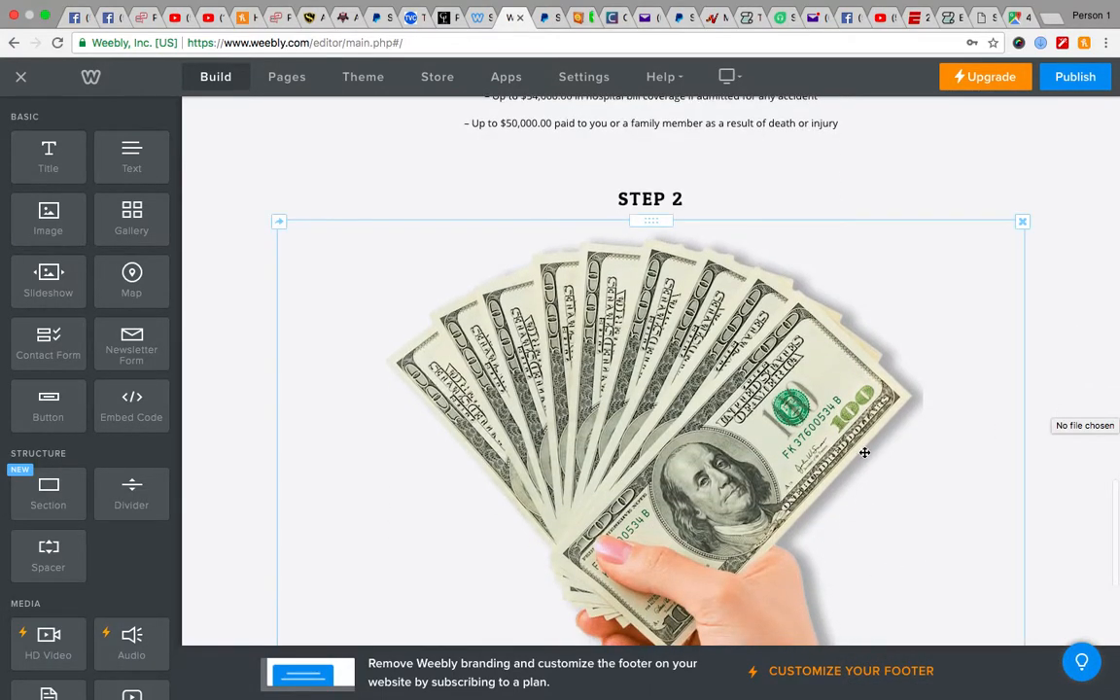
{"action": "scroll", "coordinate": [860, 452], "scroll_direction": "down", "scroll_amount": 2}
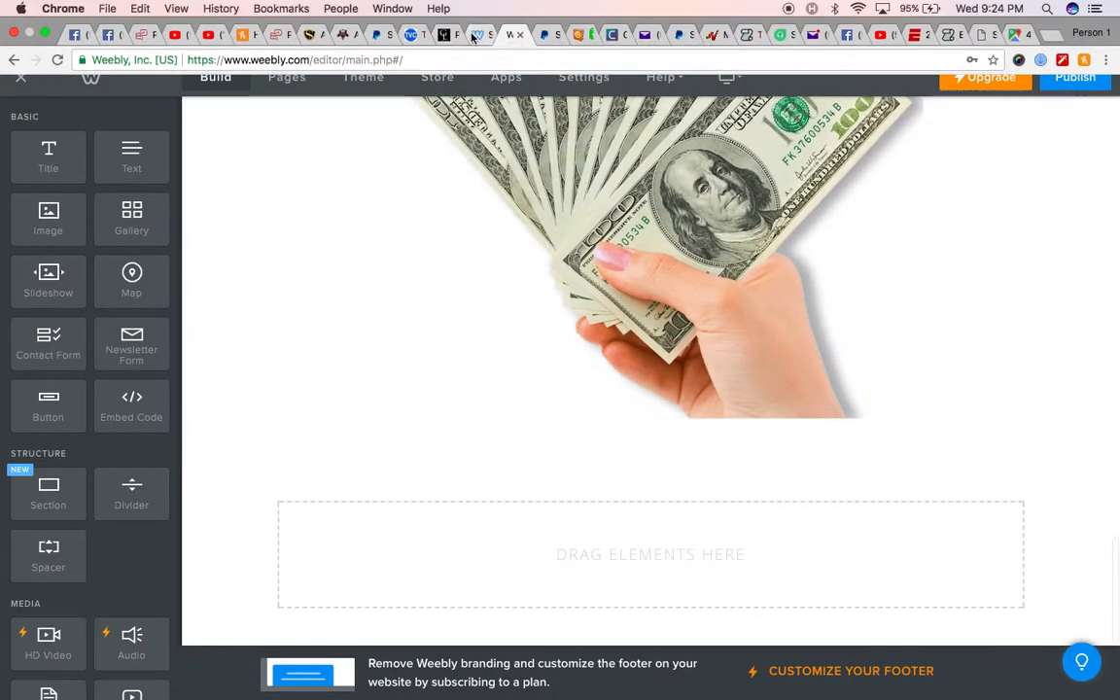
Copy the text from "How do I get paid?" through the 15 memberships line on the template site
{"action": "left_click", "coordinate": [479, 34]}
{"action": "scroll", "coordinate": [496, 307], "scroll_direction": "down", "scroll_amount": 5}
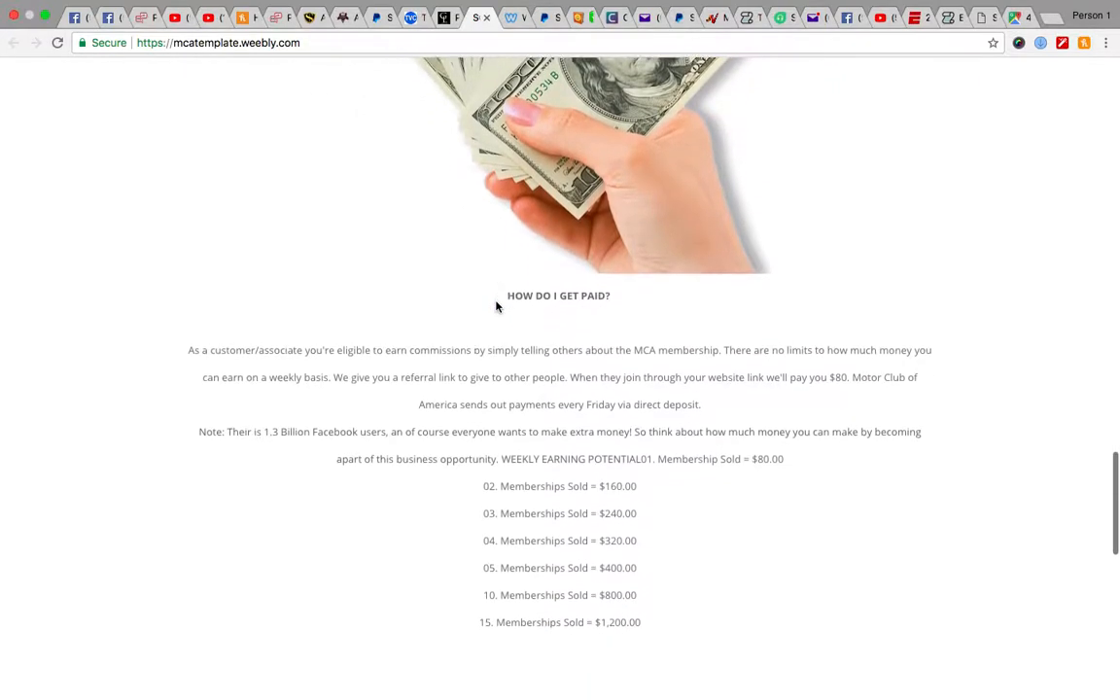
{"action": "left_click_drag", "start_coordinate": [502, 283], "coordinate": [707, 615]}
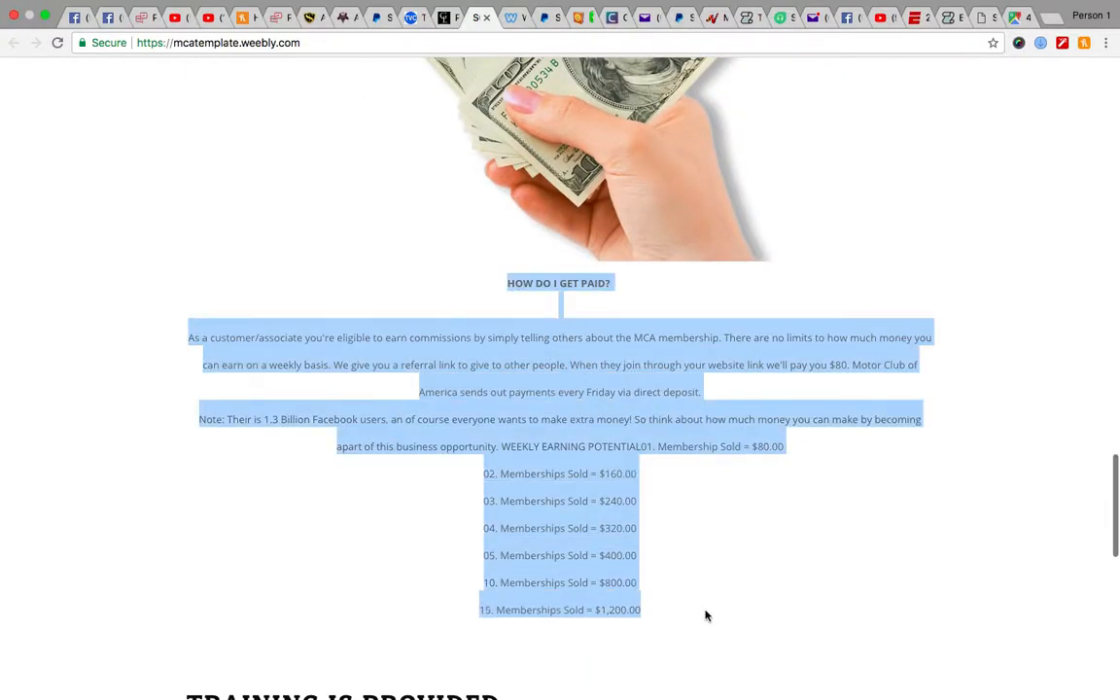
{"action": "mouse_move", "coordinate": [198, 5]}
{"action": "left_click", "coordinate": [140, 7]}
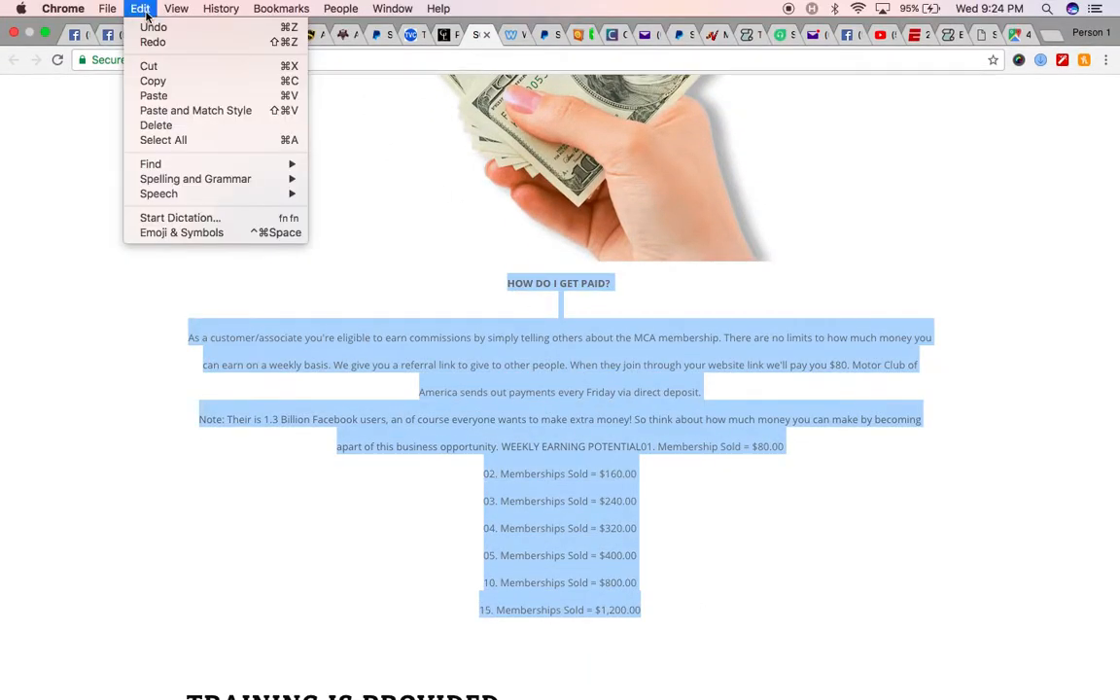
{"action": "left_click", "coordinate": [153, 80]}
Add a text element beneath the money image in the Weebly editor, paste the copied payment text into it and centre it
{"action": "key", "text": "ctrl+Tab"}
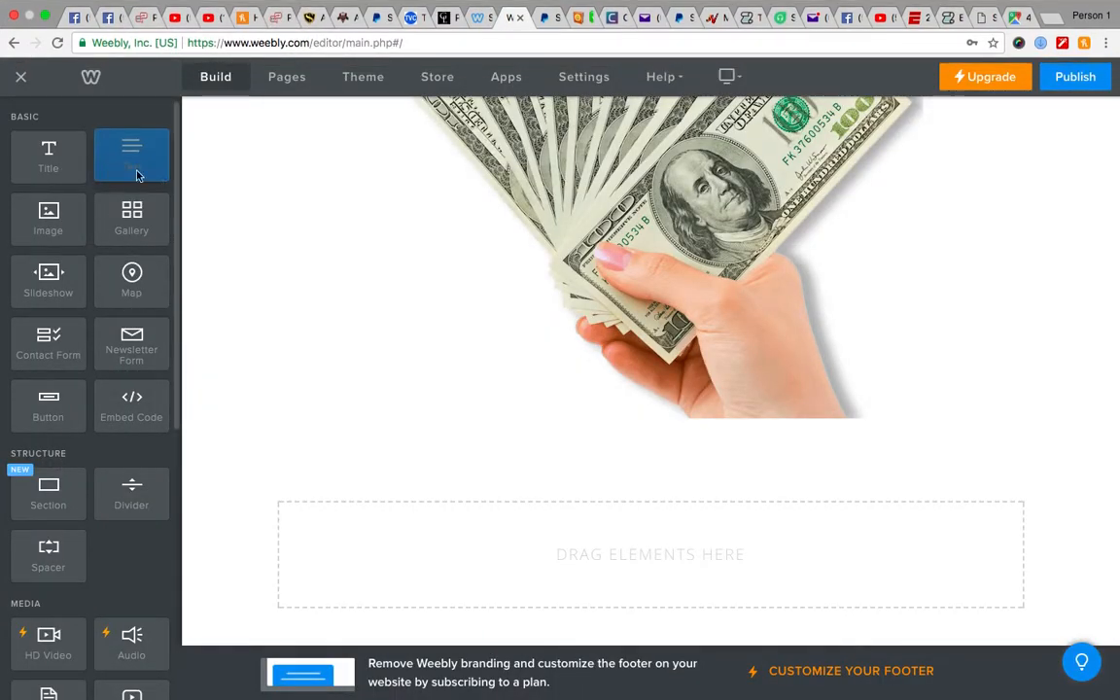
{"action": "left_click_drag", "start_coordinate": [137, 175], "coordinate": [601, 429]}
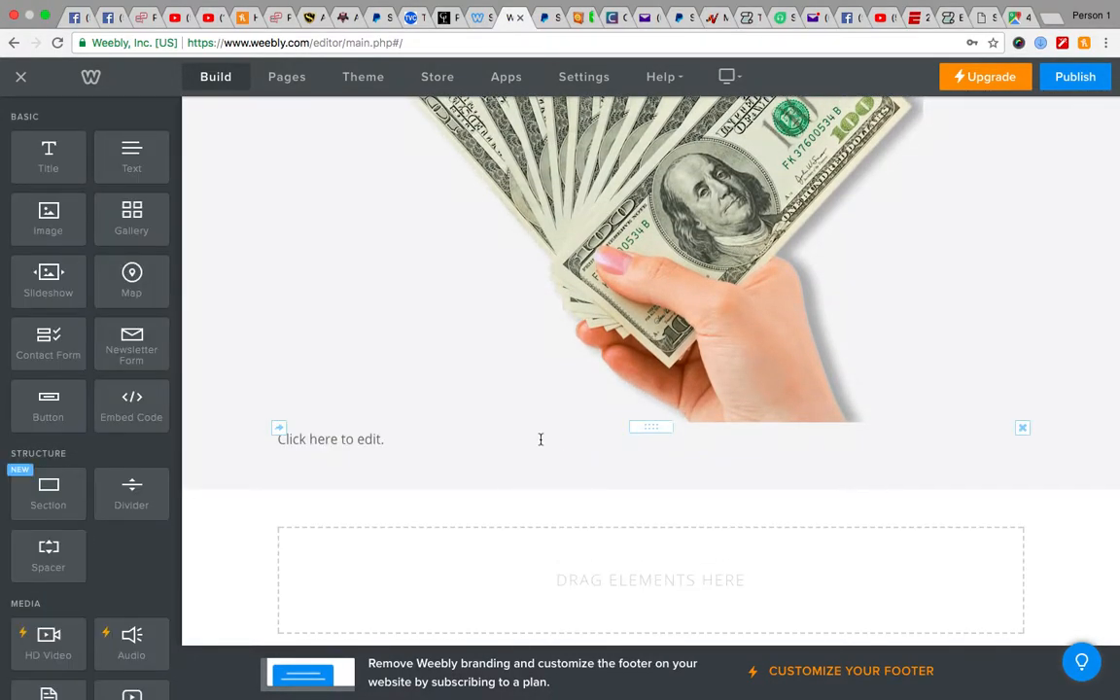
{"action": "left_click", "coordinate": [541, 439]}
{"action": "key", "text": "super+v"}
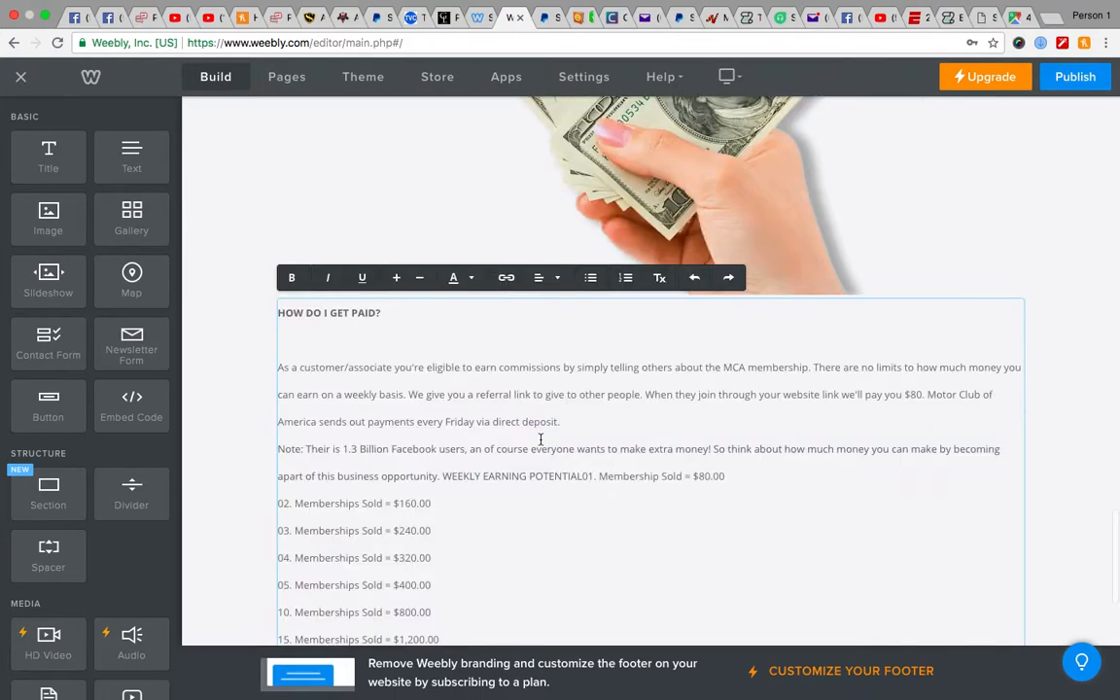
{"action": "left_click", "coordinate": [544, 278]}
{"action": "left_click", "coordinate": [546, 328]}
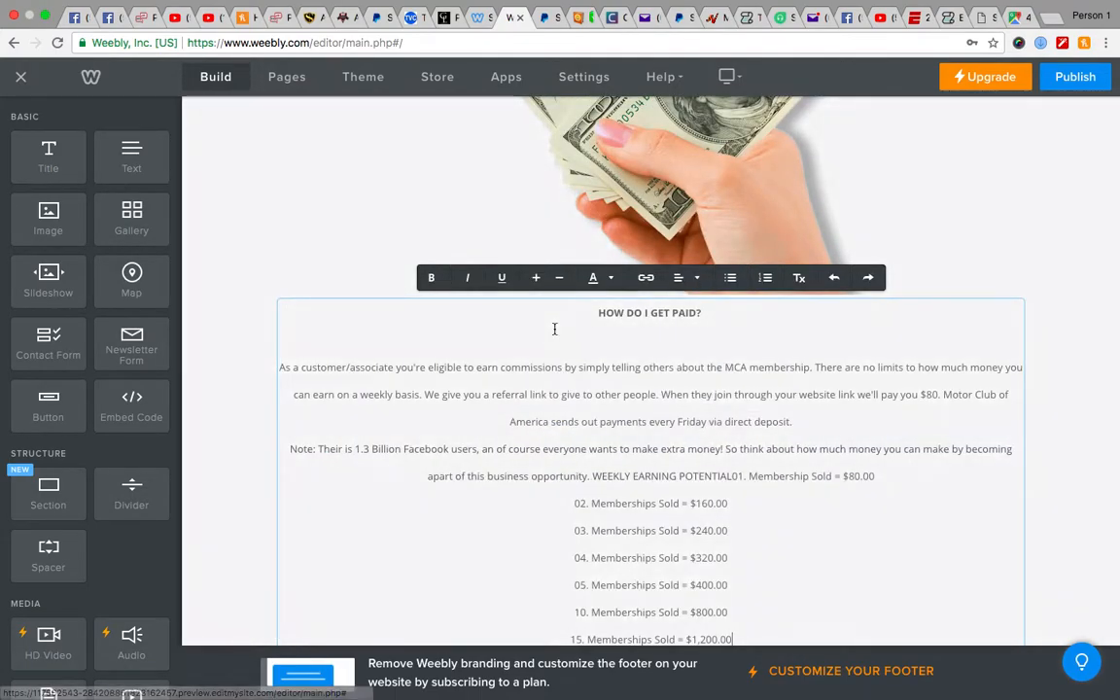
{"action": "left_click", "coordinate": [207, 300]}
{"action": "scroll", "coordinate": [265, 309], "scroll_direction": "down", "scroll_amount": 3}
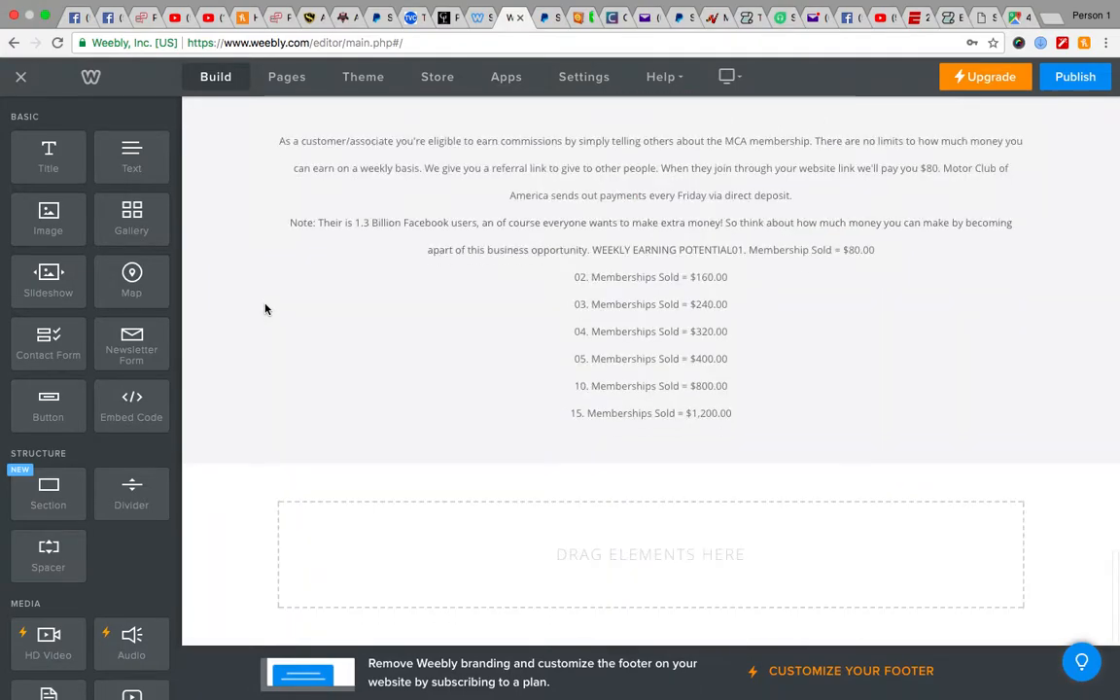
Copy the "Training is provided" heading from the template site
{"action": "left_click", "coordinate": [479, 21]}
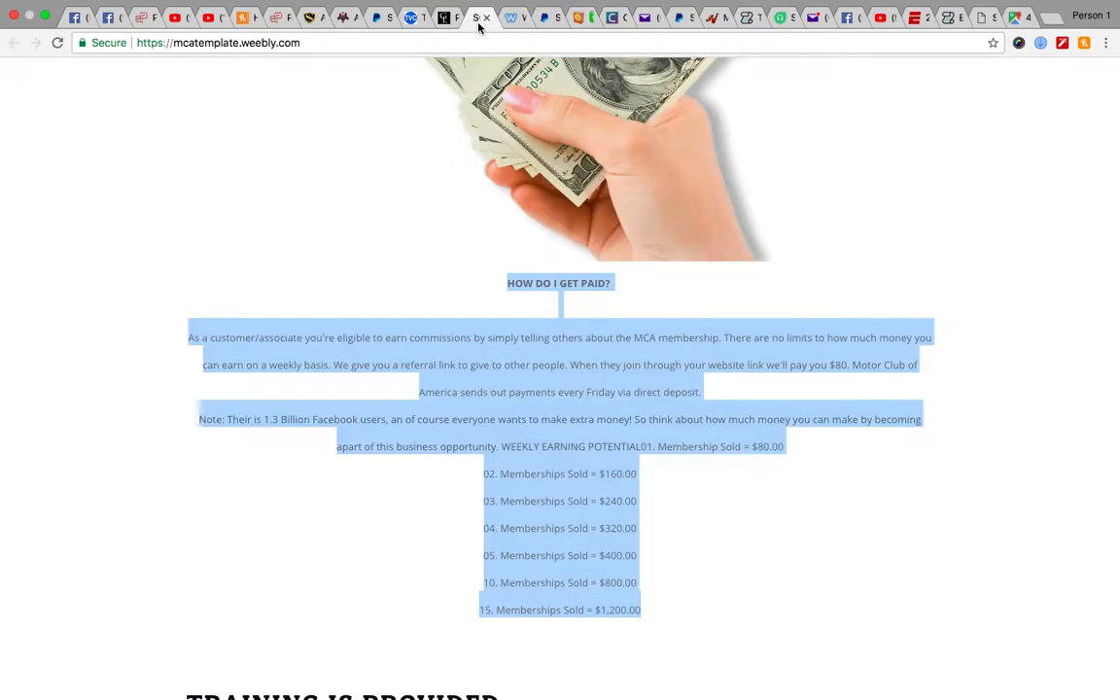
{"action": "left_click", "coordinate": [764, 540]}
{"action": "scroll", "coordinate": [764, 539], "scroll_direction": "down", "scroll_amount": 5}
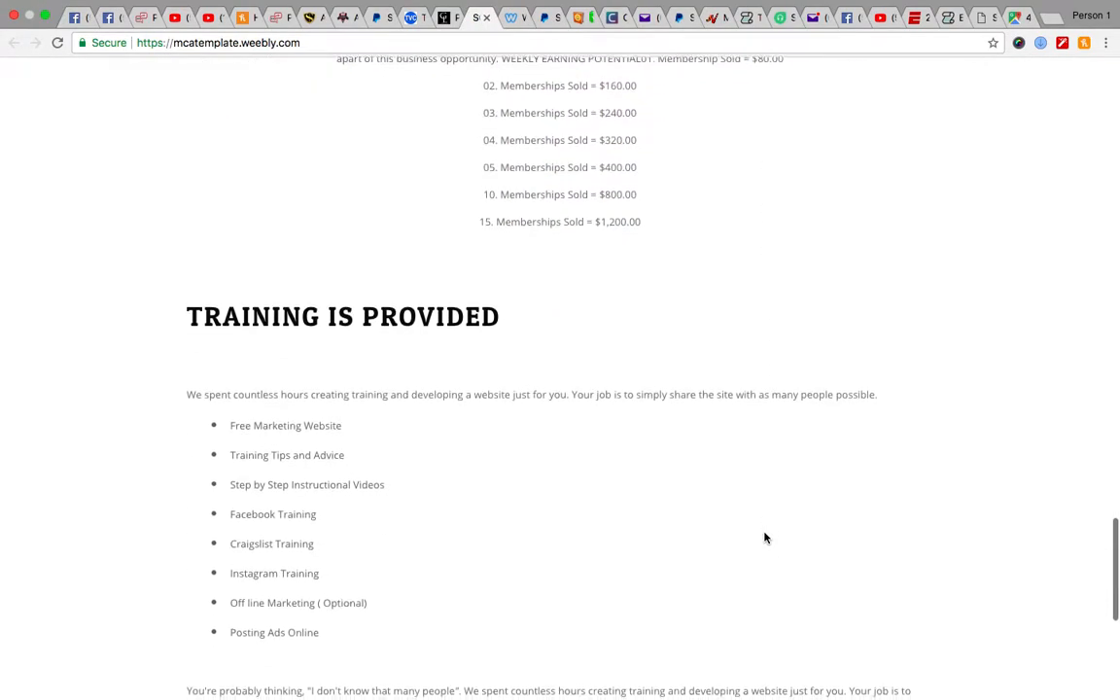
{"action": "scroll", "coordinate": [764, 537], "scroll_direction": "down", "scroll_amount": 1}
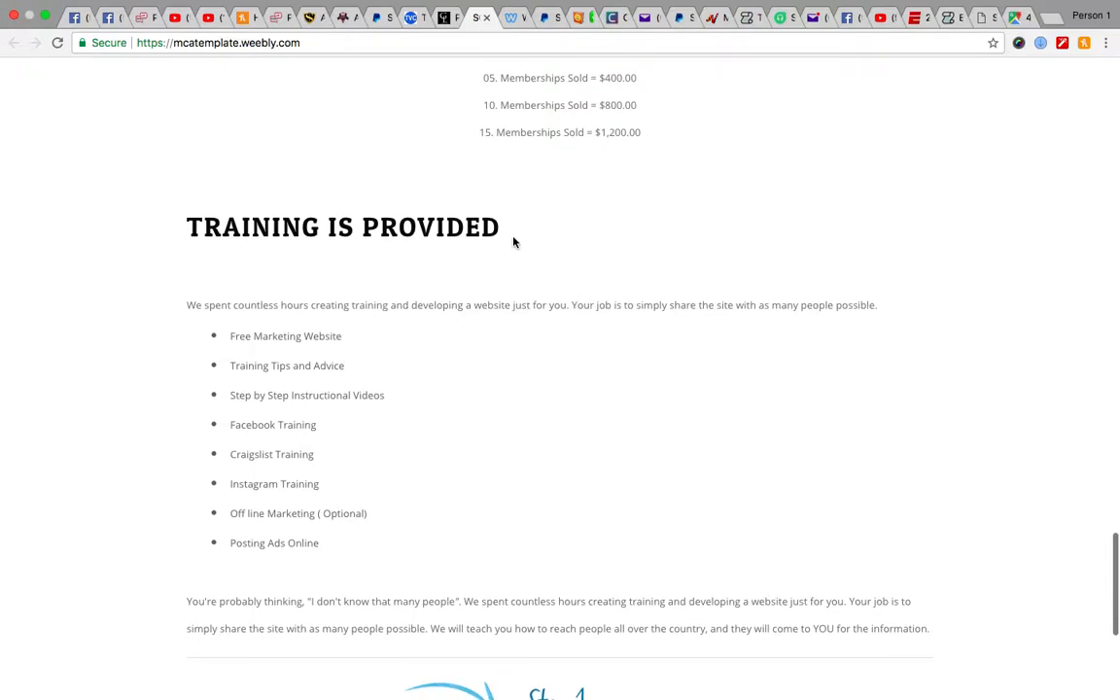
{"action": "left_click_drag", "start_coordinate": [481, 226], "coordinate": [275, 227]}
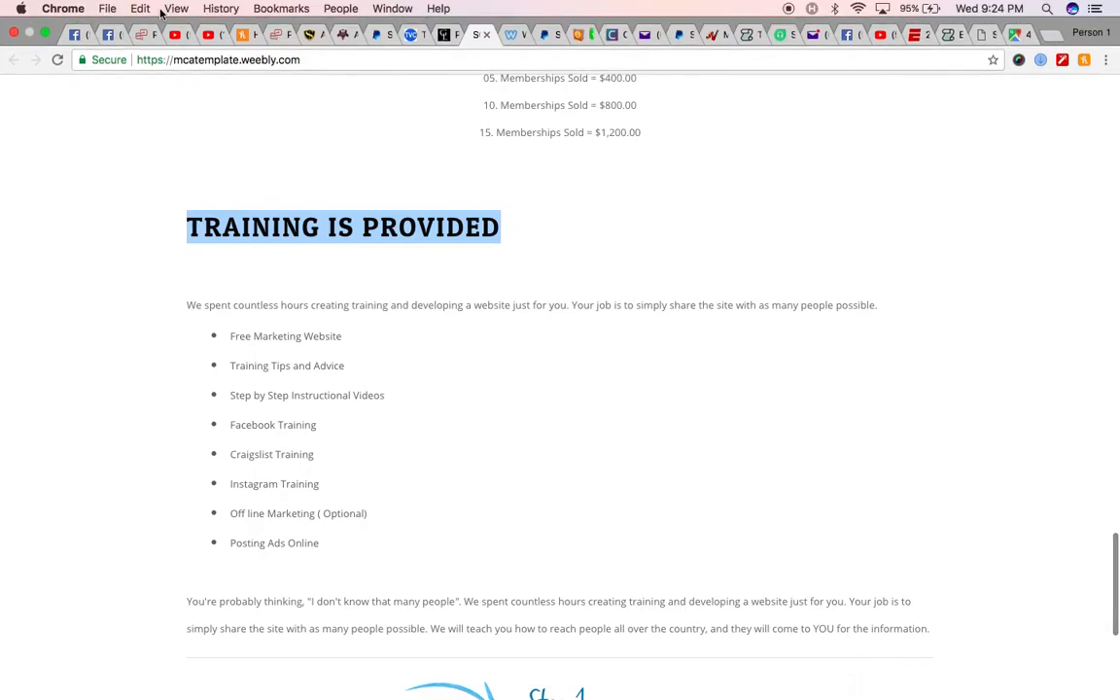
{"action": "left_click", "coordinate": [140, 9]}
{"action": "left_click", "coordinate": [148, 79]}
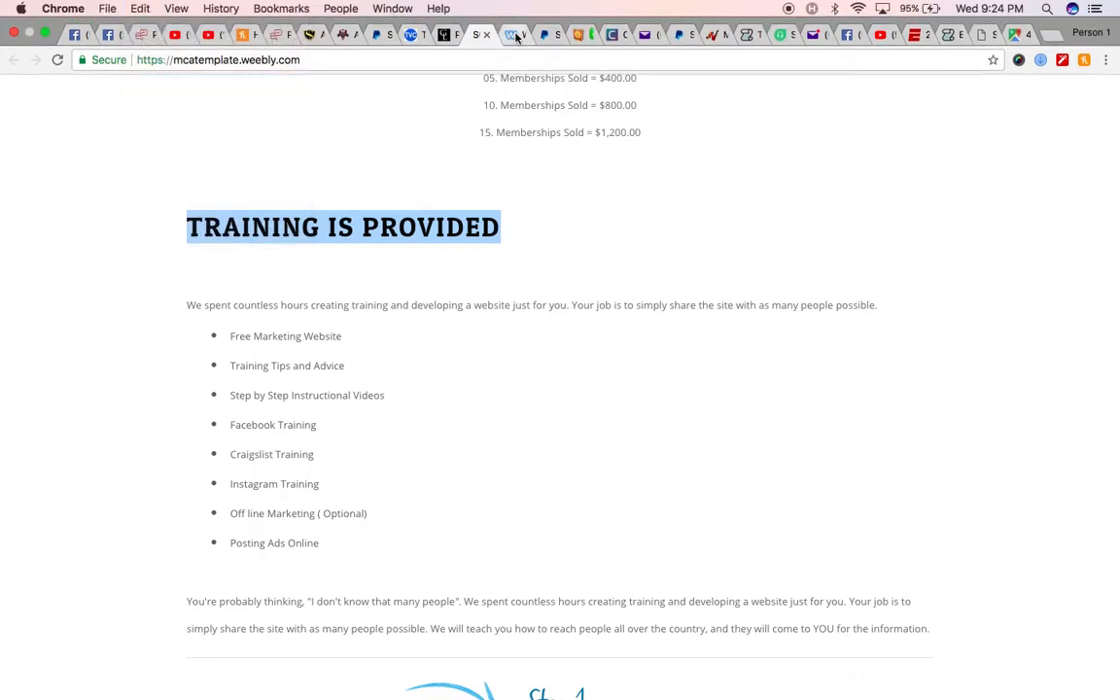
Add a spacer and a title element beneath the earnings list in the Weebly editor, with the copied "Training is provided" heading as the title
{"action": "left_click", "coordinate": [514, 36]}
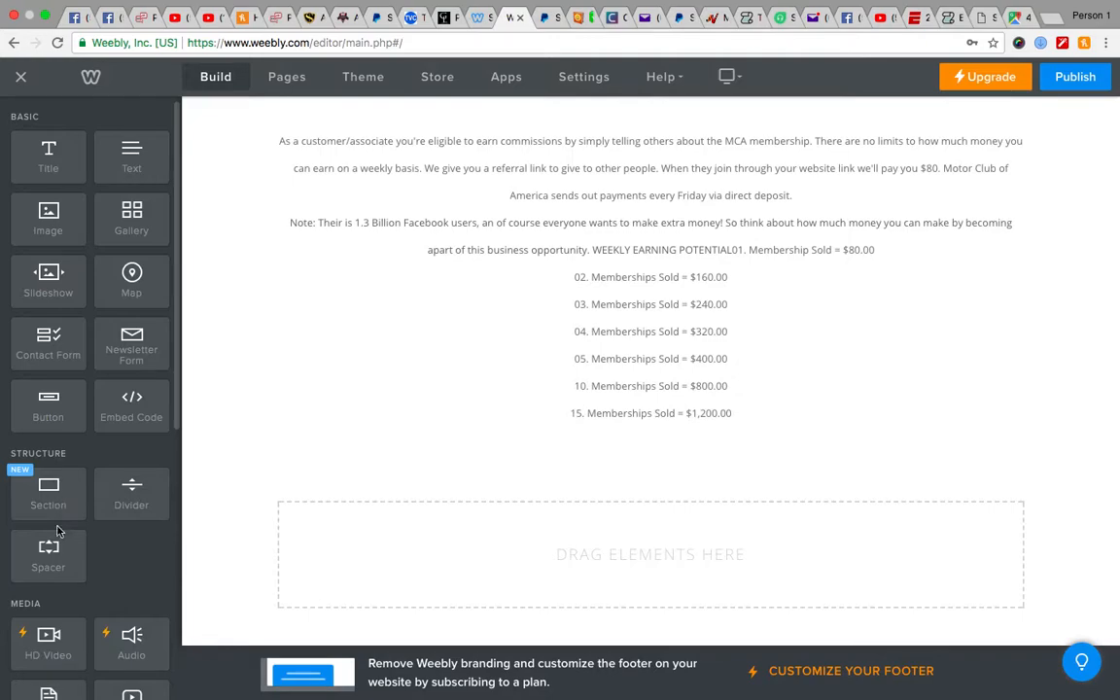
{"action": "left_click_drag", "start_coordinate": [57, 530], "coordinate": [525, 425]}
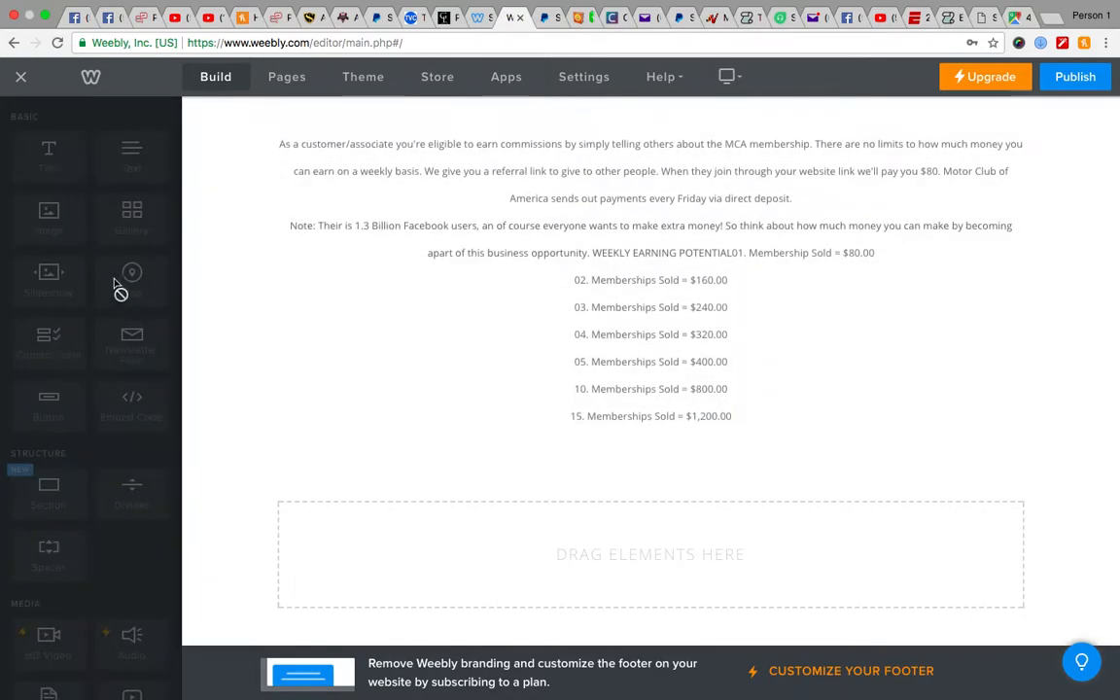
{"action": "left_click_drag", "start_coordinate": [62, 170], "coordinate": [460, 474]}
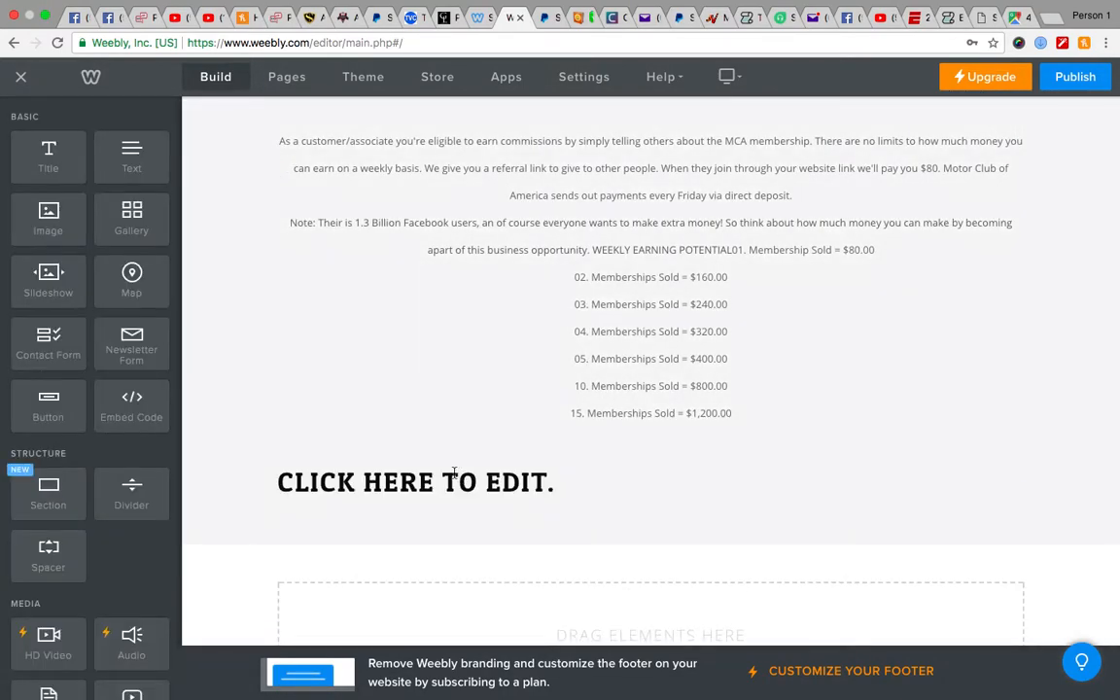
{"action": "left_click", "coordinate": [439, 477]}
{"action": "key", "text": "super+v"}
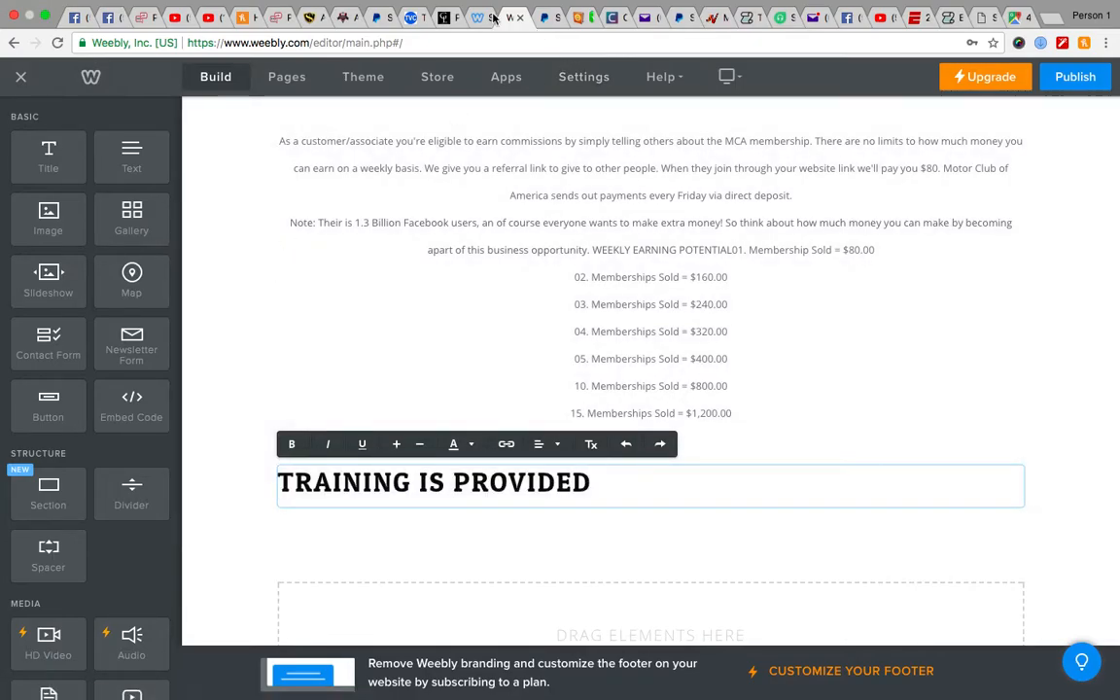
Check the heading's spacing on the template site and add a second spacer above "Training is provided" in the Weebly editor
{"action": "left_click", "coordinate": [475, 19]}
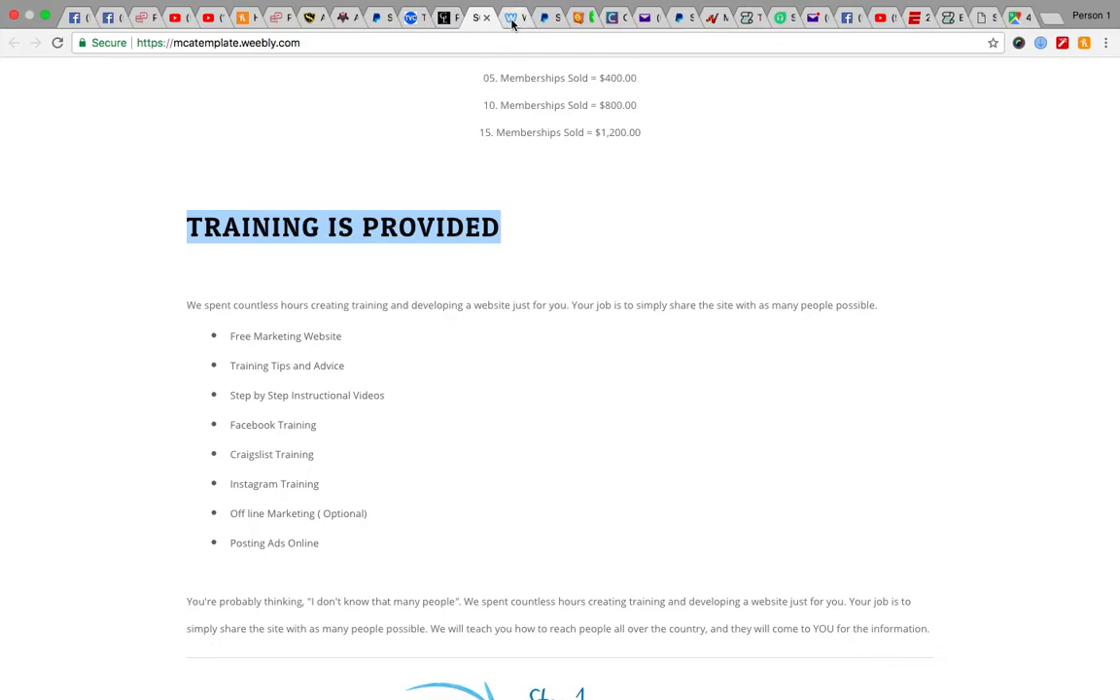
{"action": "left_click", "coordinate": [513, 22]}
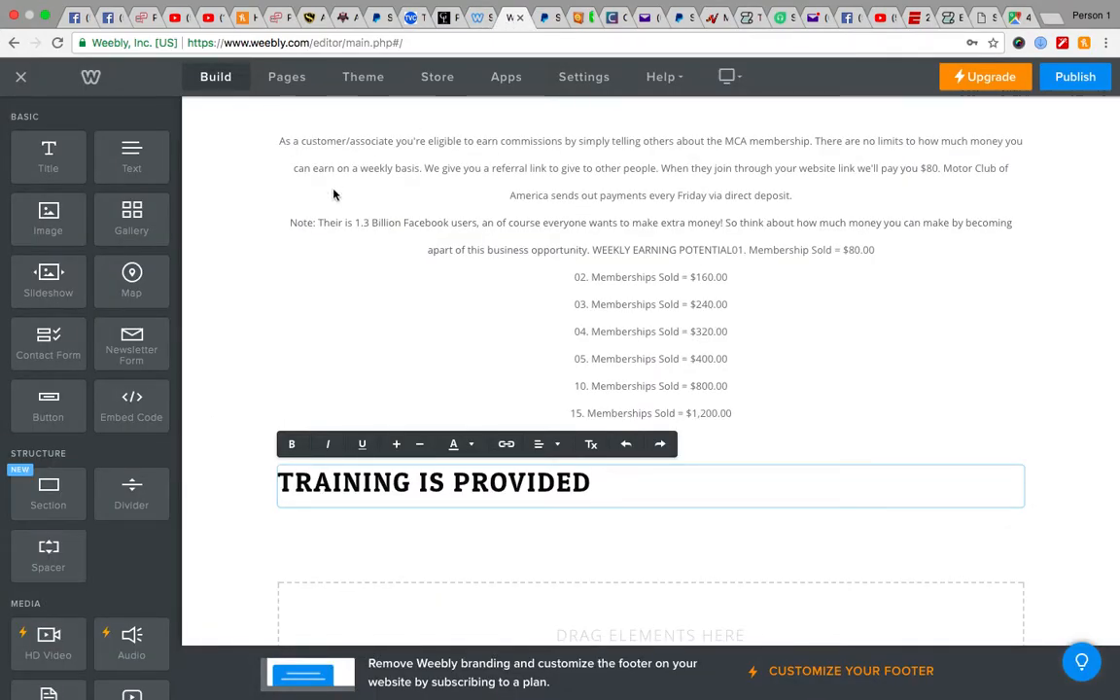
{"action": "left_click_drag", "start_coordinate": [396, 471], "coordinate": [418, 434]}
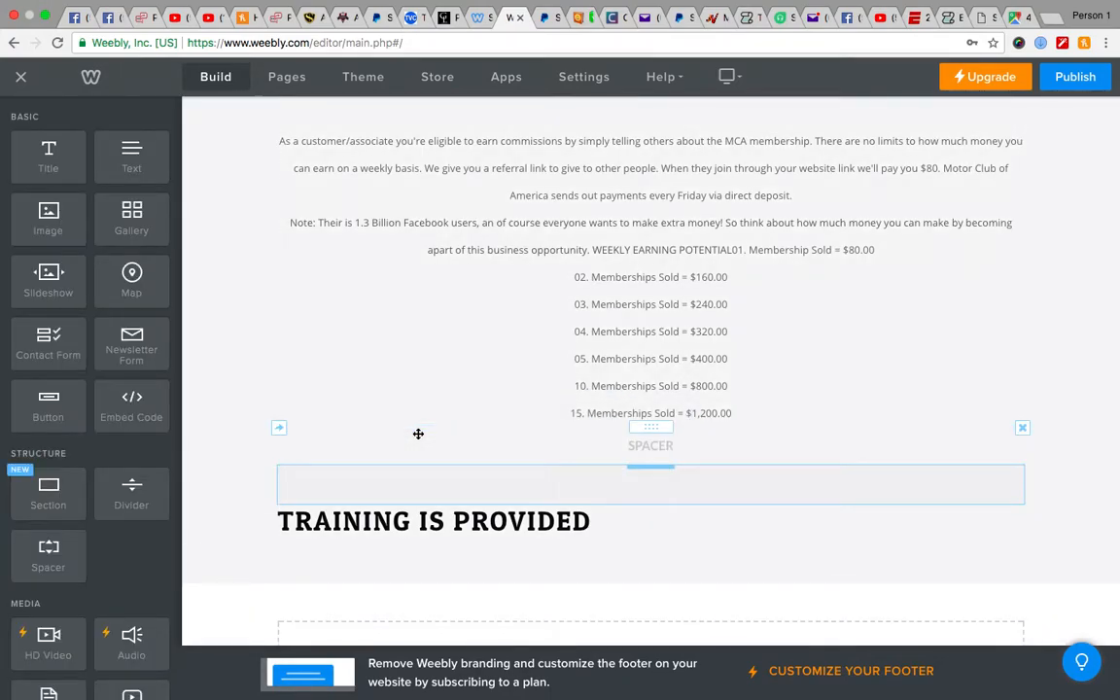
{"action": "scroll", "coordinate": [557, 569], "scroll_direction": "down", "scroll_amount": 2}
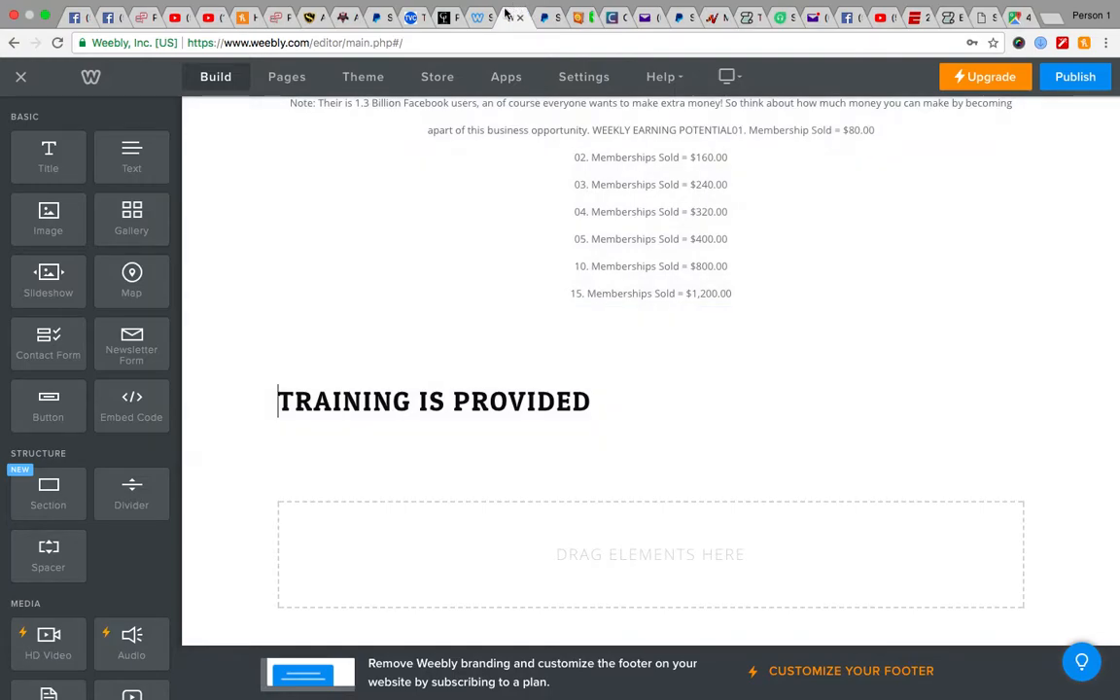
Copy the training introduction, bullet list and closing paragraph from the template site and return to the Weebly editor
{"action": "left_click", "coordinate": [477, 16]}
{"action": "left_click", "coordinate": [439, 340]}
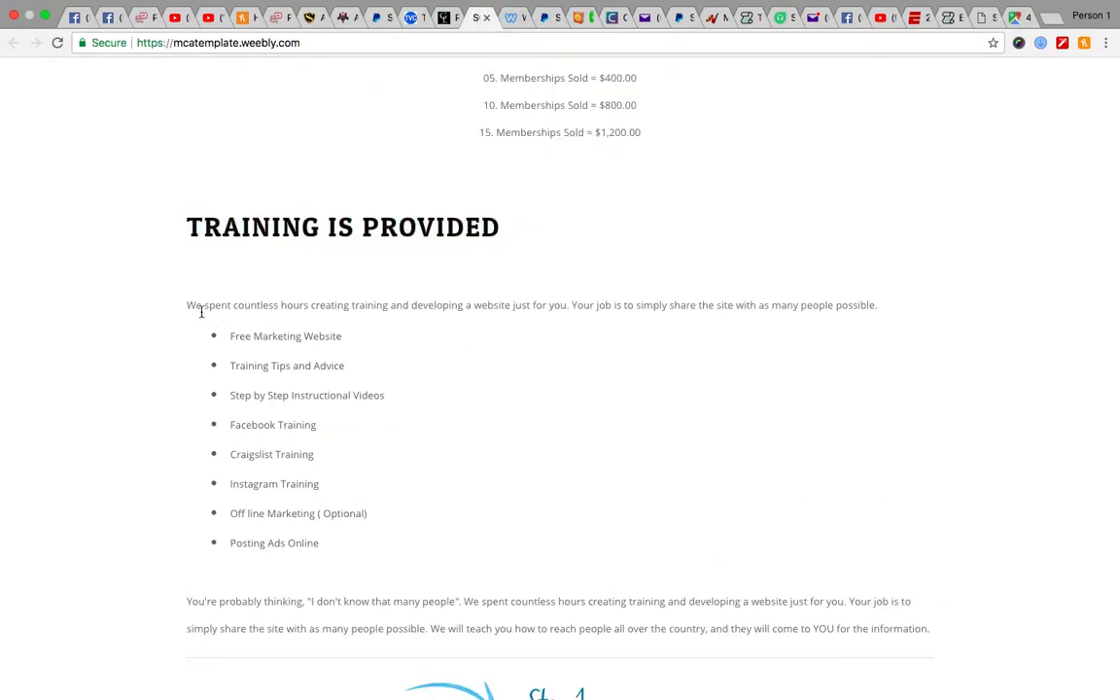
{"action": "left_click_drag", "start_coordinate": [185, 309], "coordinate": [777, 661]}
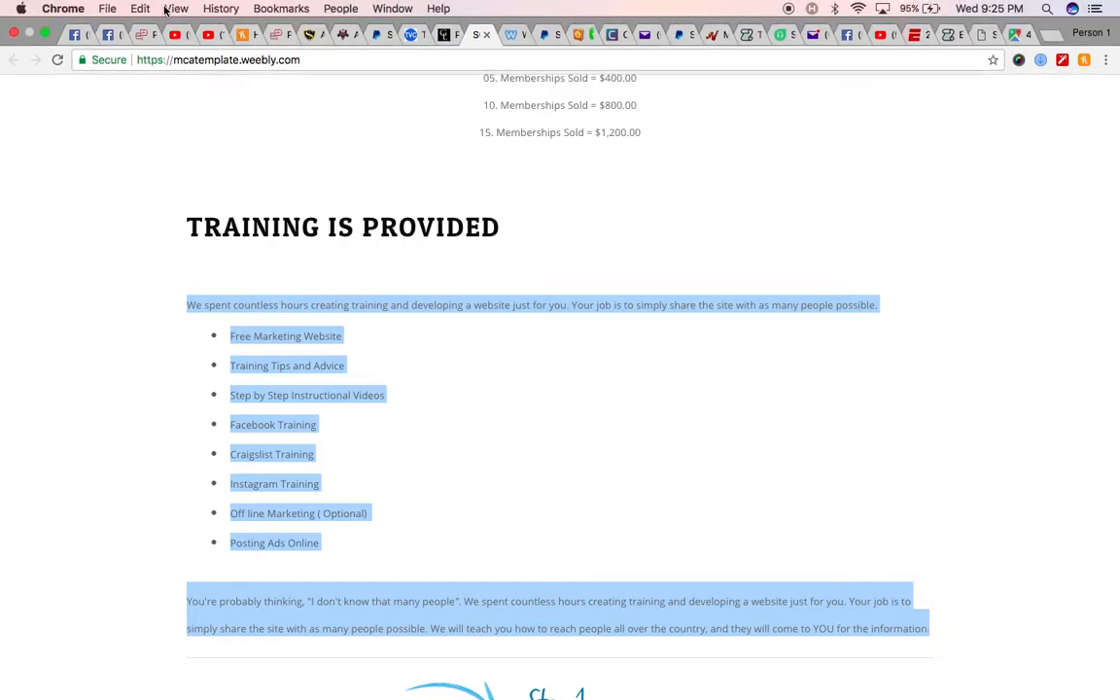
{"action": "left_click", "coordinate": [140, 7]}
{"action": "left_click", "coordinate": [156, 84]}
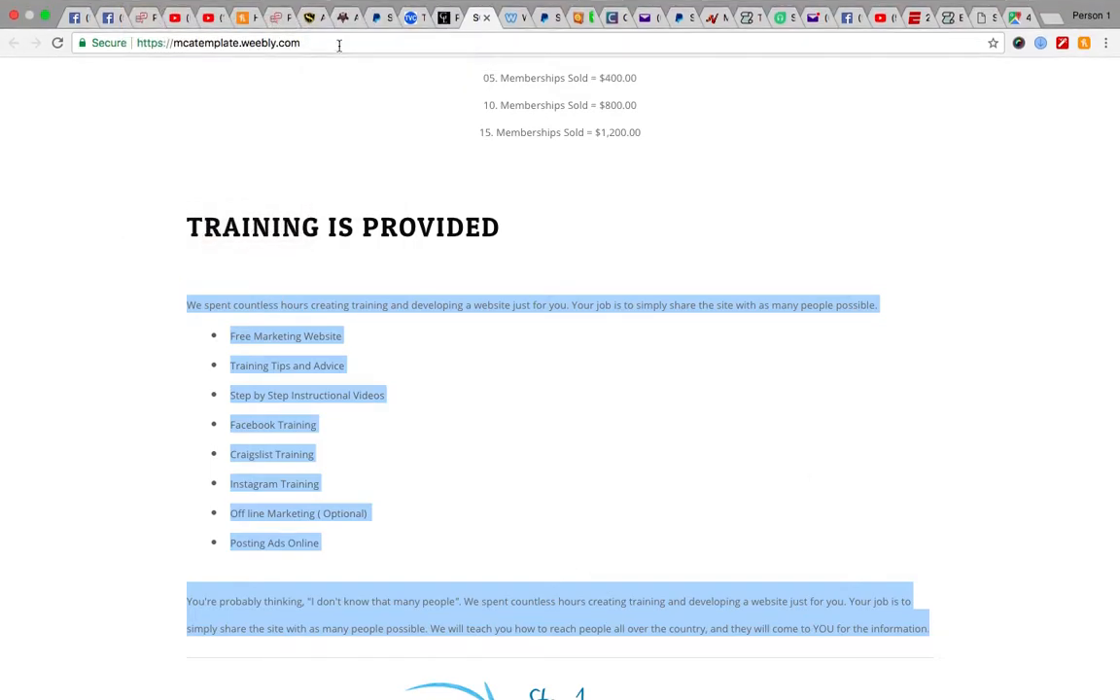
{"action": "left_click", "coordinate": [510, 17]}
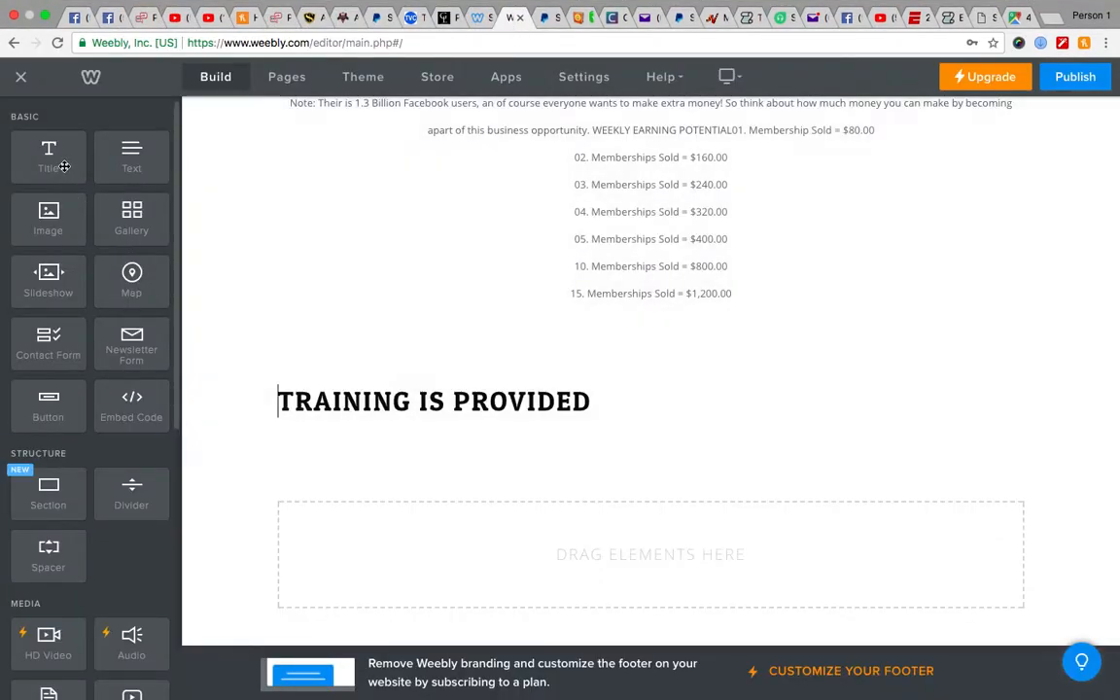
Add a text element beneath the "Training is provided" title and paste the copied training introduction, bullet list and closing paragraph into it
{"action": "left_click_drag", "start_coordinate": [131, 154], "coordinate": [340, 442]}
{"action": "left_click", "coordinate": [339, 440]}
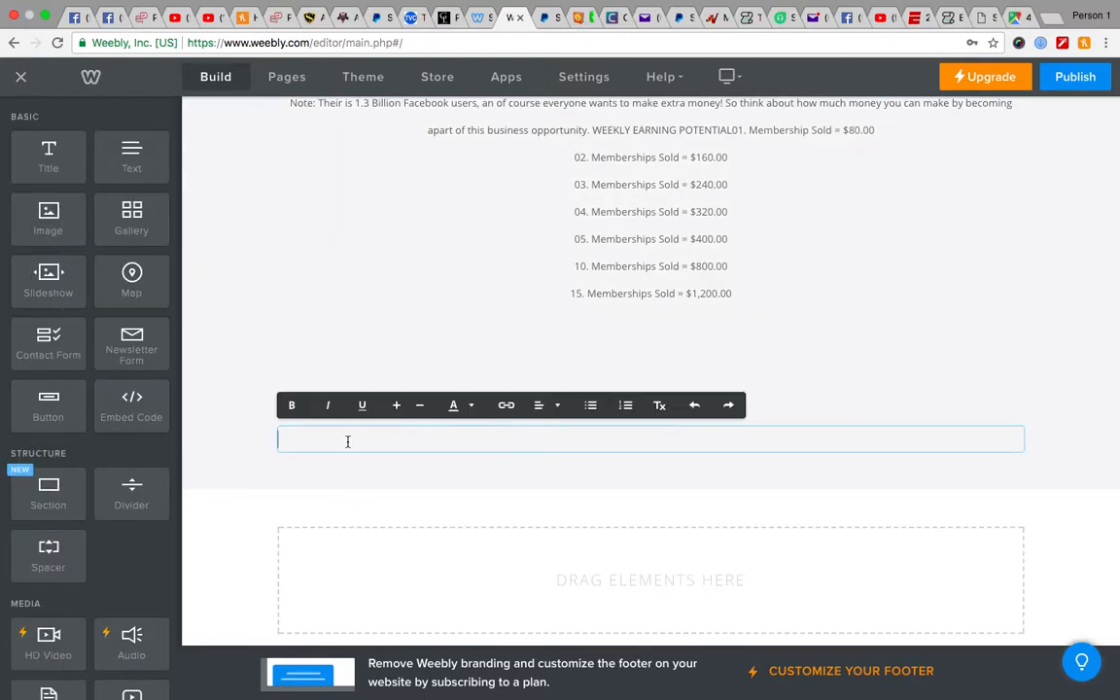
{"action": "key", "text": "super+v"}
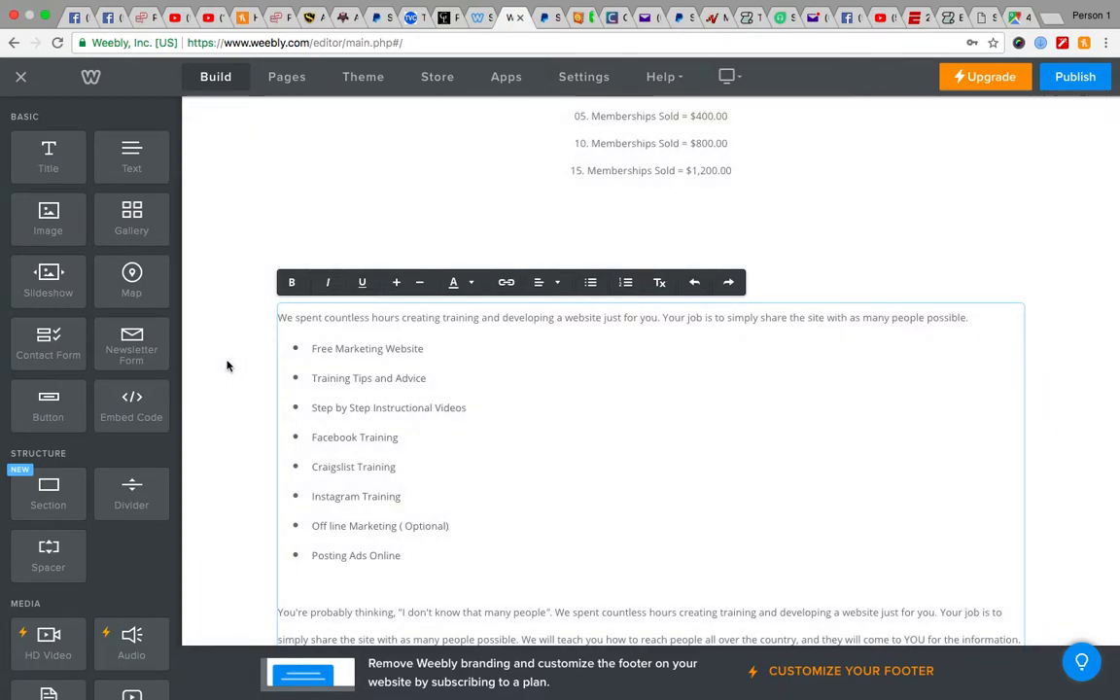
{"action": "left_click", "coordinate": [228, 365]}
Compare the heading's spacing with the template site and insert a spacer between the "Training is provided" title and the training text
{"action": "left_click", "coordinate": [478, 21]}
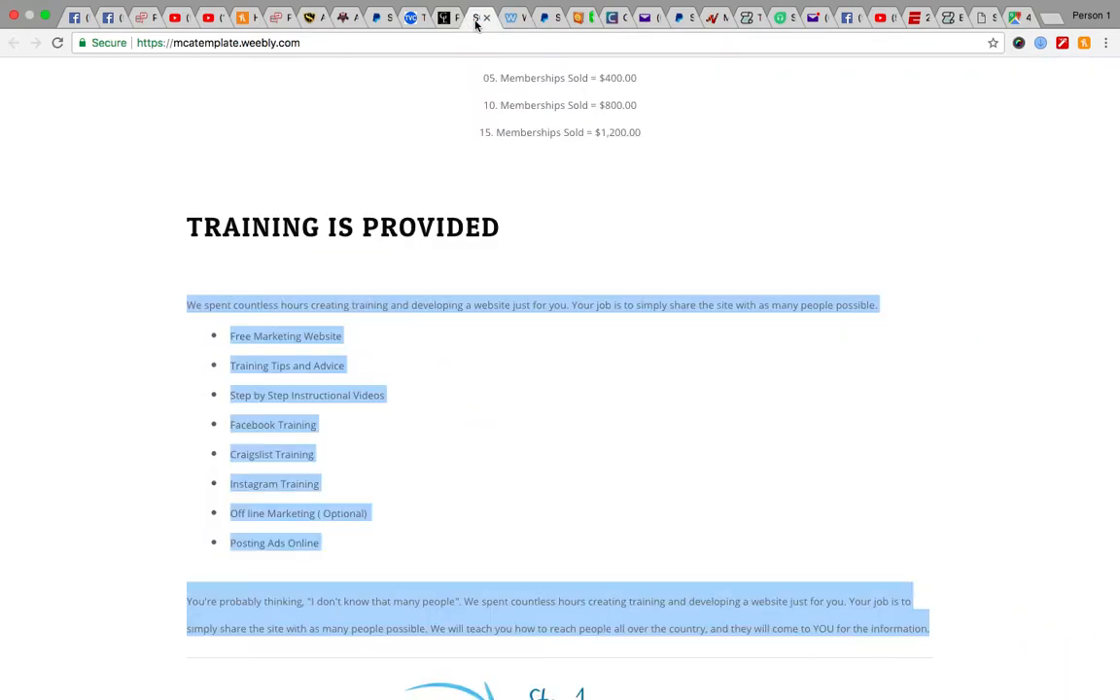
{"action": "left_click", "coordinate": [508, 18]}
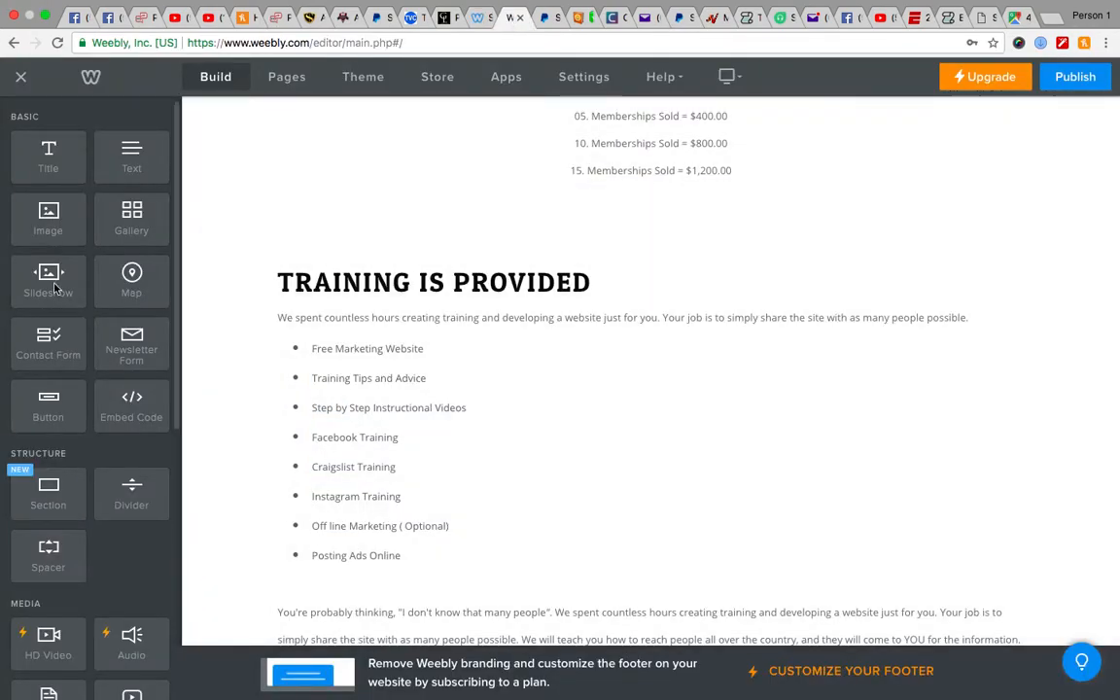
{"action": "left_click_drag", "start_coordinate": [47, 554], "coordinate": [385, 304]}
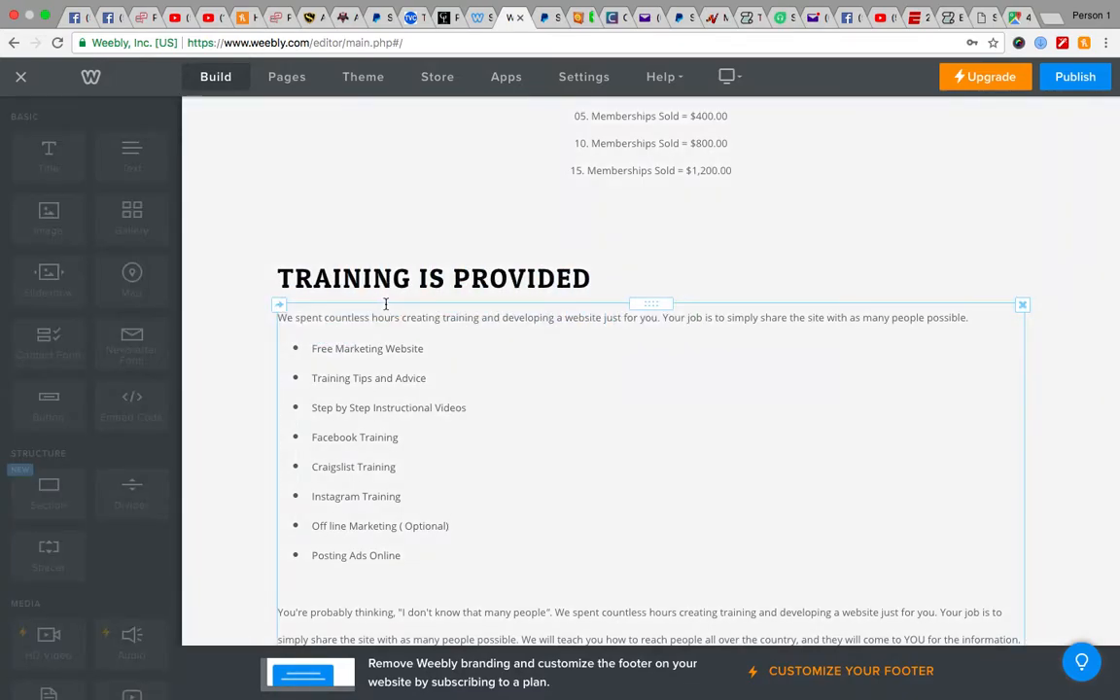
{"action": "scroll", "coordinate": [1060, 350], "scroll_direction": "up", "scroll_amount": 15}
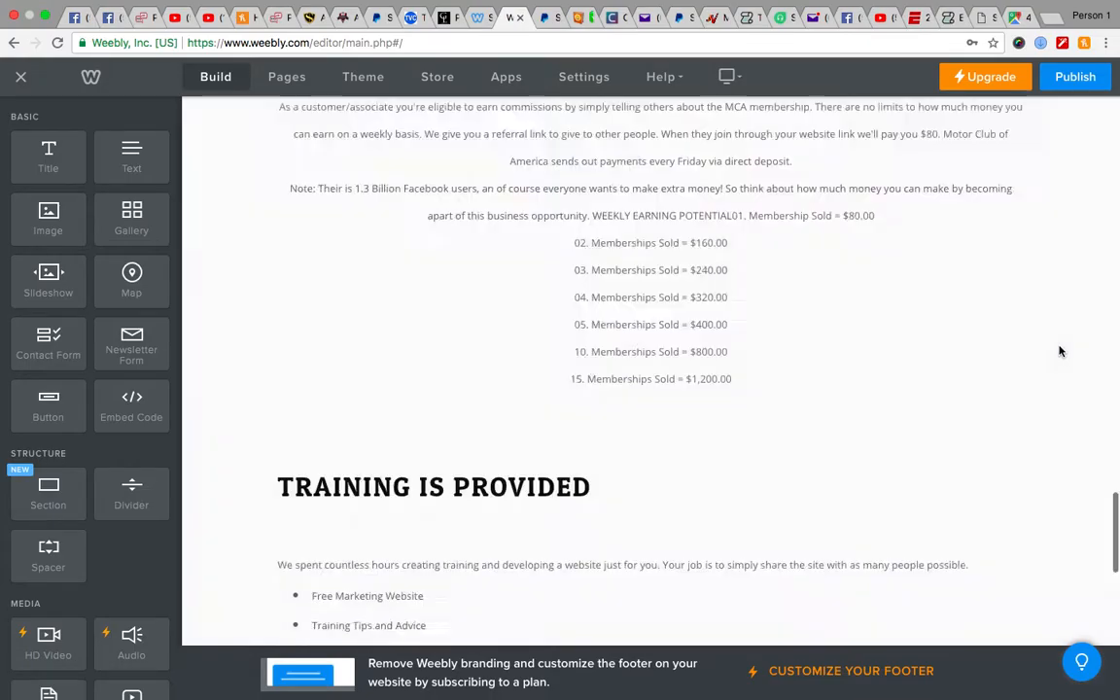
{"action": "scroll", "coordinate": [1059, 350], "scroll_direction": "down", "scroll_amount": 15}
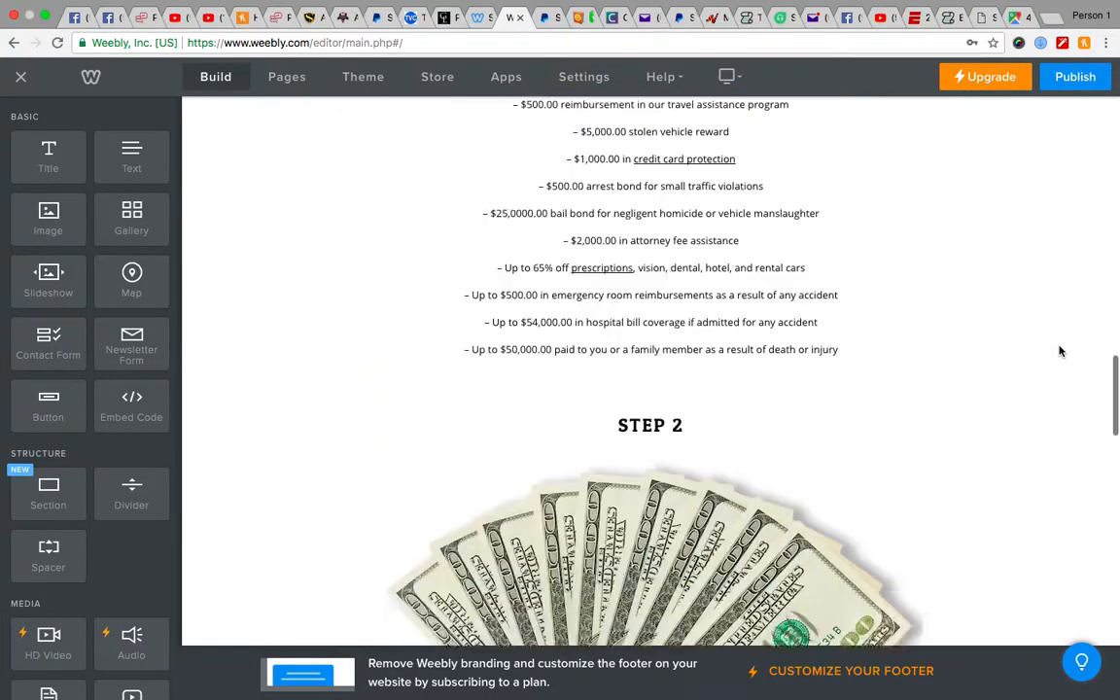
{"action": "scroll", "coordinate": [1060, 351], "scroll_direction": "down", "scroll_amount": 15}
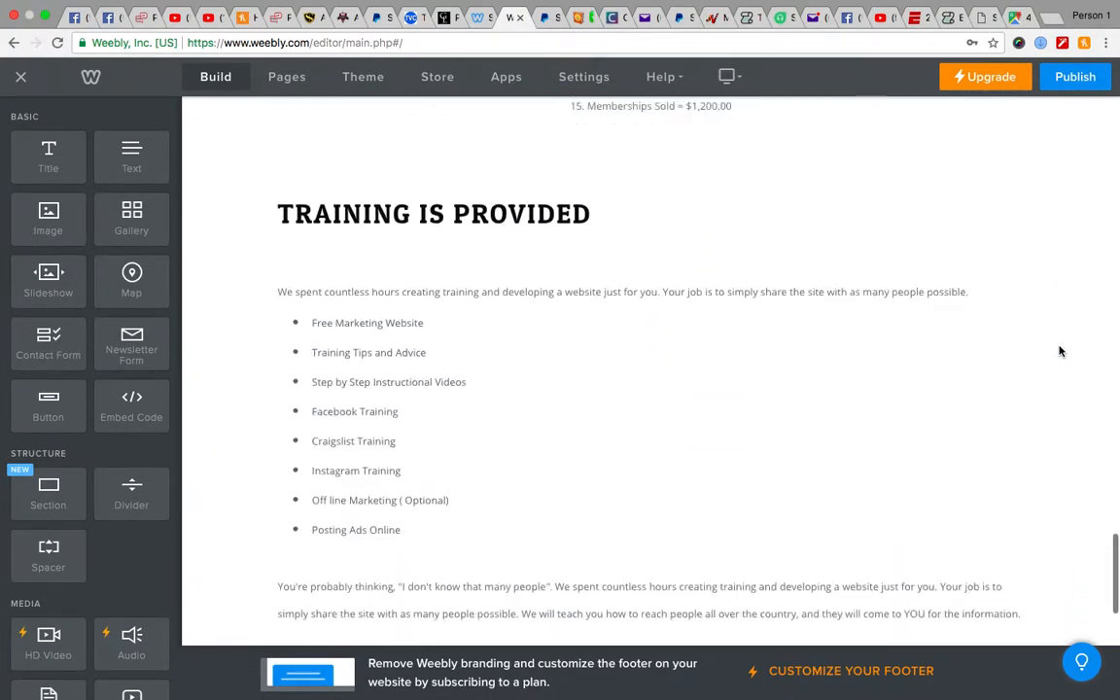
Check what follows the training text on the template site and add a divider beneath the closing paragraph in the Weebly editor
{"action": "left_click", "coordinate": [479, 18]}
{"action": "left_click", "coordinate": [655, 389]}
{"action": "scroll", "coordinate": [655, 390], "scroll_direction": "down", "scroll_amount": 8}
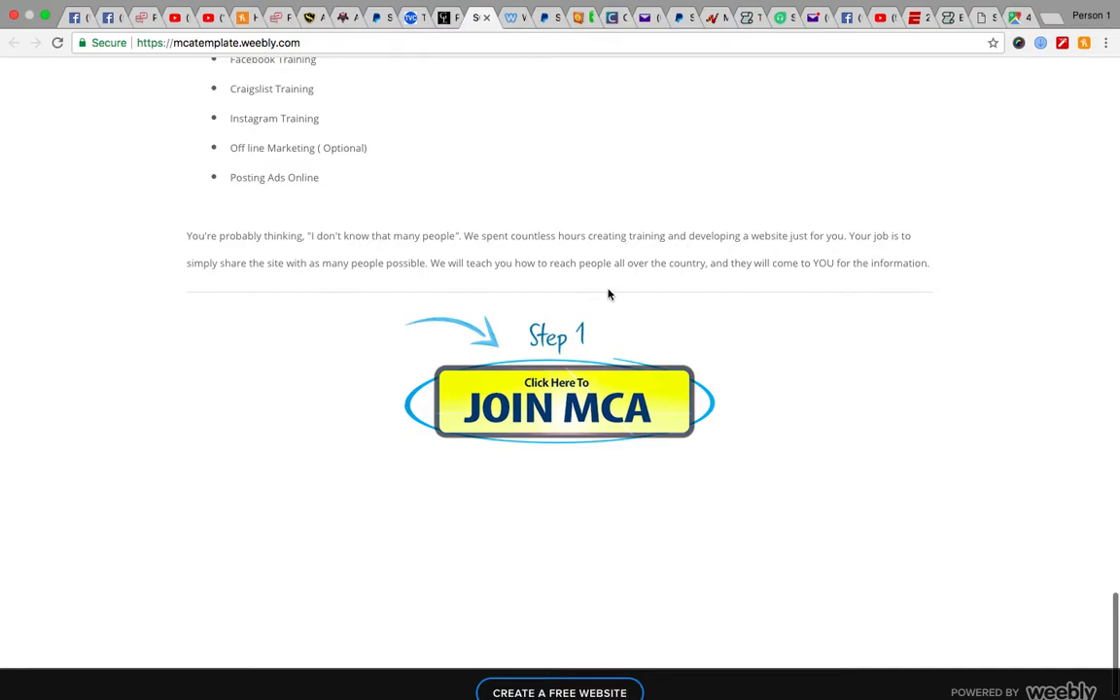
{"action": "left_click", "coordinate": [521, 19]}
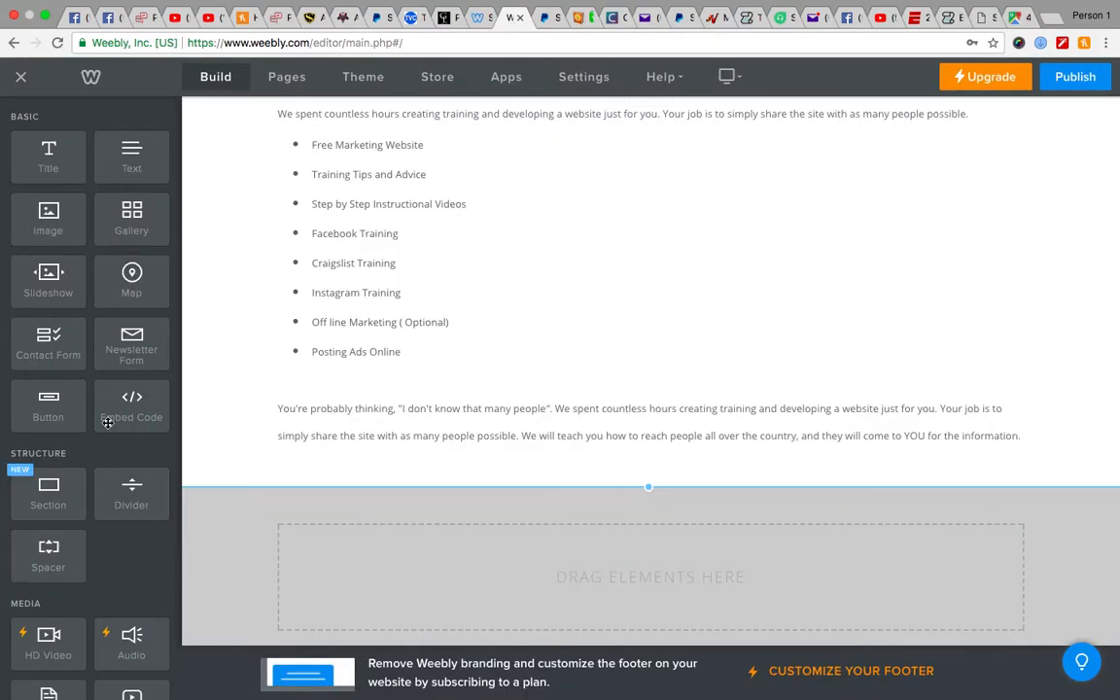
{"action": "left_click_drag", "start_coordinate": [114, 502], "coordinate": [317, 462]}
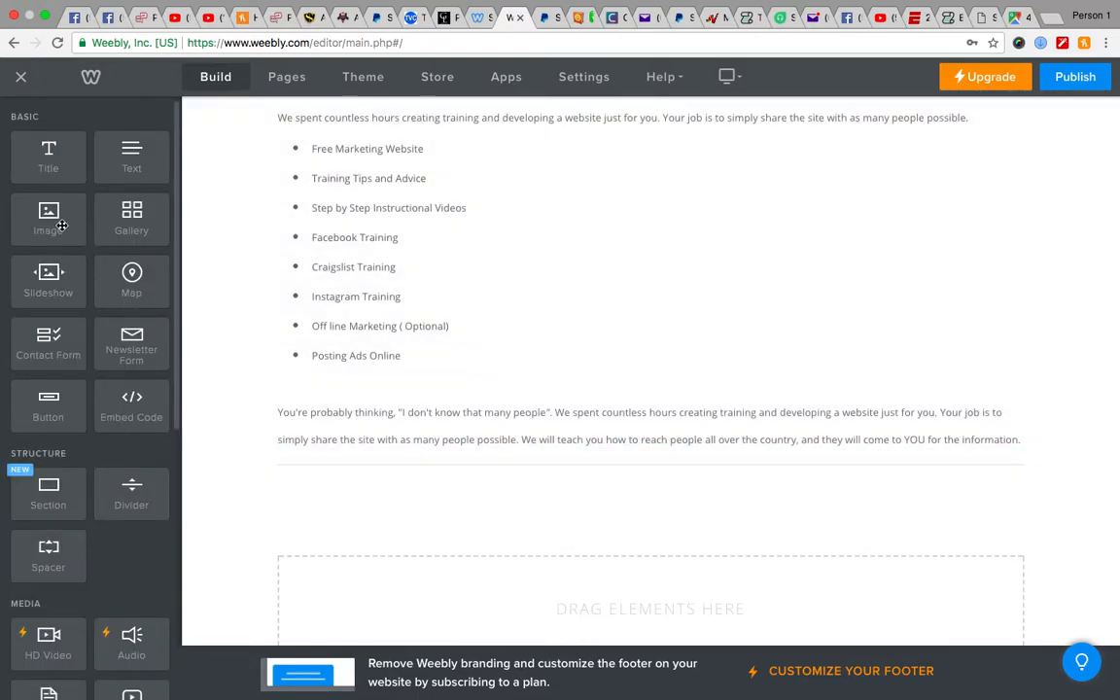
Add an image element beneath the divider and upload "1mca .png" from the computer into it
{"action": "left_click_drag", "start_coordinate": [49, 216], "coordinate": [566, 520]}
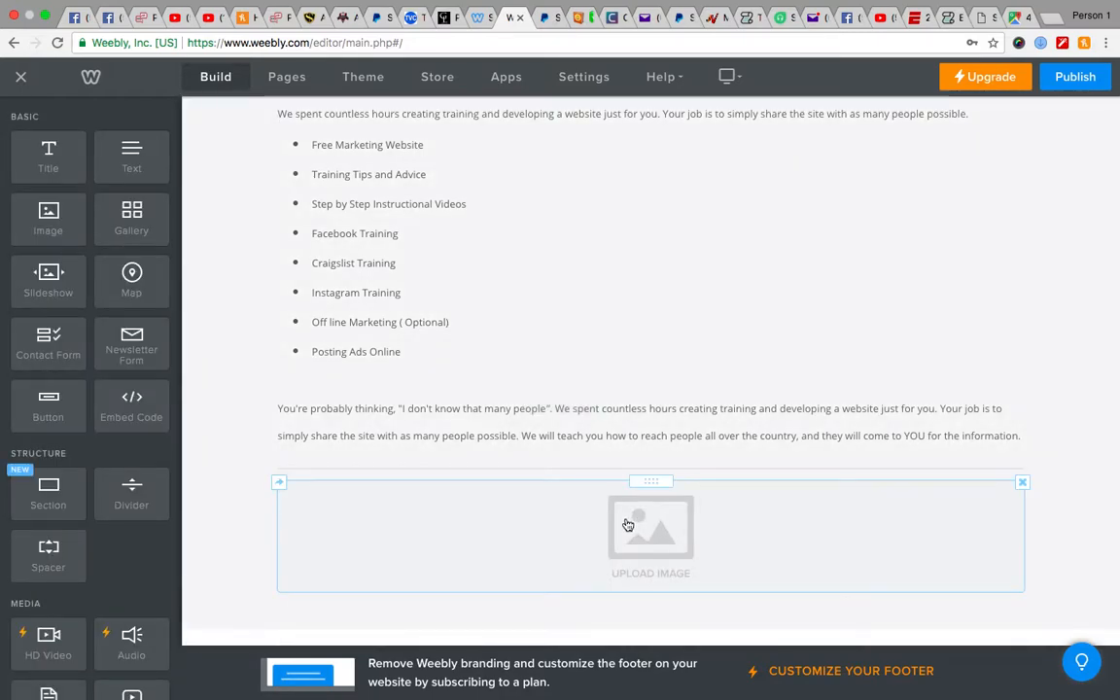
{"action": "left_click", "coordinate": [626, 524]}
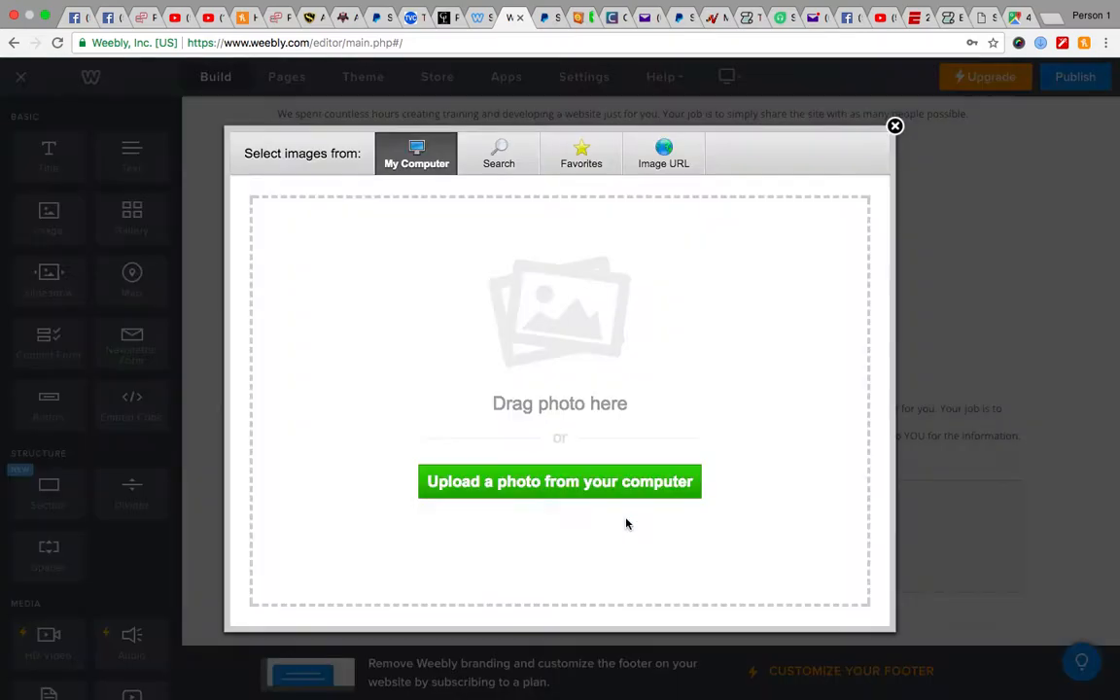
{"action": "left_click", "coordinate": [509, 501]}
{"action": "left_click", "coordinate": [333, 59]}
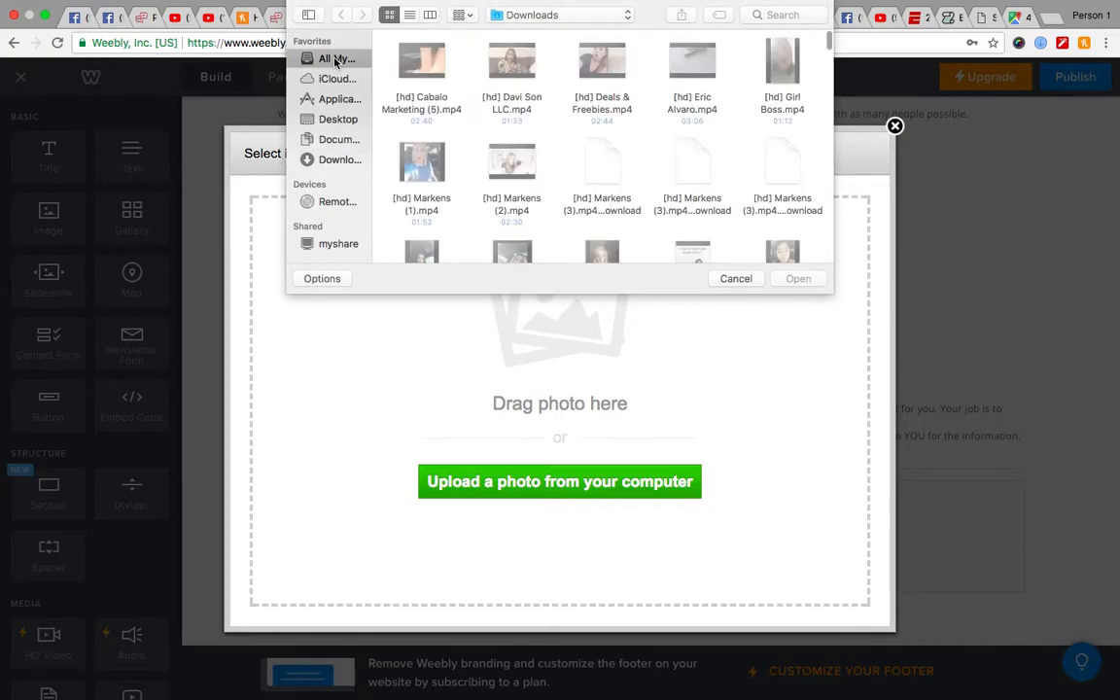
{"action": "scroll", "coordinate": [600, 159], "scroll_direction": "down", "scroll_amount": 5}
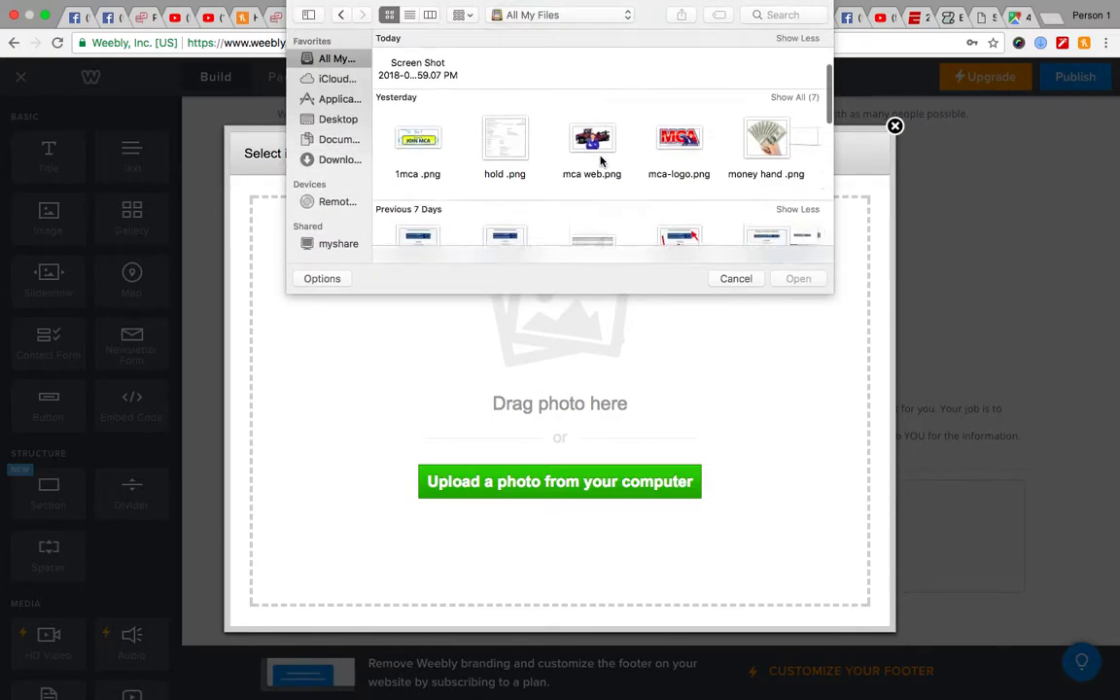
{"action": "double_click", "coordinate": [415, 101]}
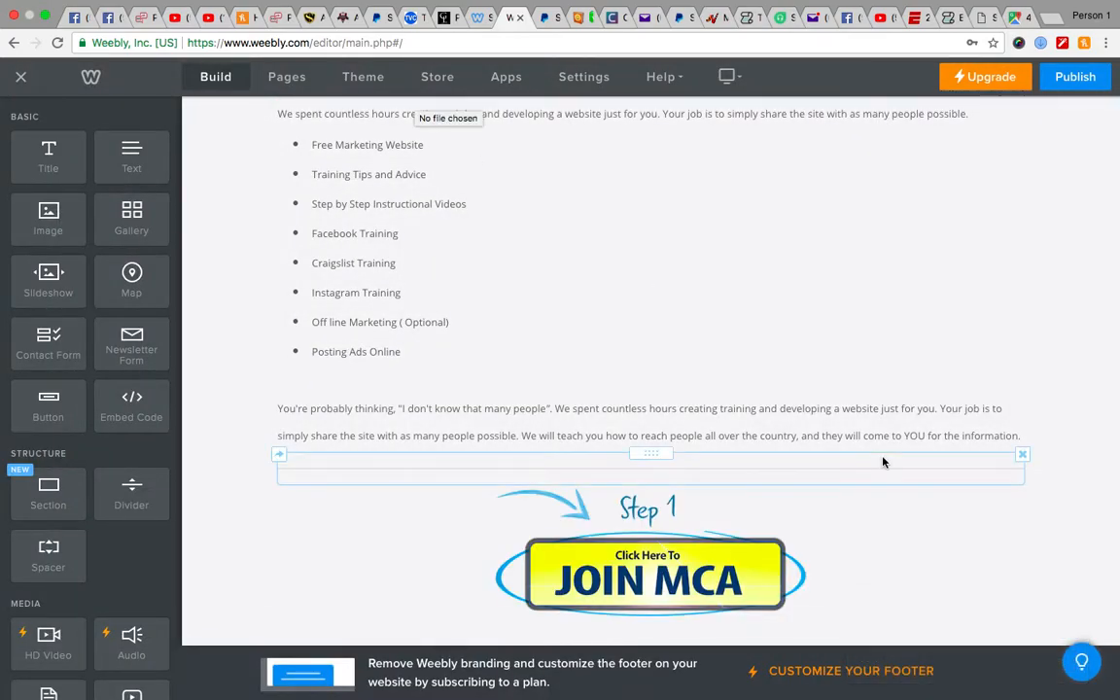
Review the built page, copy the link address of the template site's JOIN MCA image and return to the Weebly editor
{"action": "scroll", "coordinate": [882, 461], "scroll_direction": "down", "scroll_amount": 3}
{"action": "scroll", "coordinate": [837, 401], "scroll_direction": "up", "scroll_amount": 3}
{"action": "scroll", "coordinate": [835, 401], "scroll_direction": "up", "scroll_amount": 10}
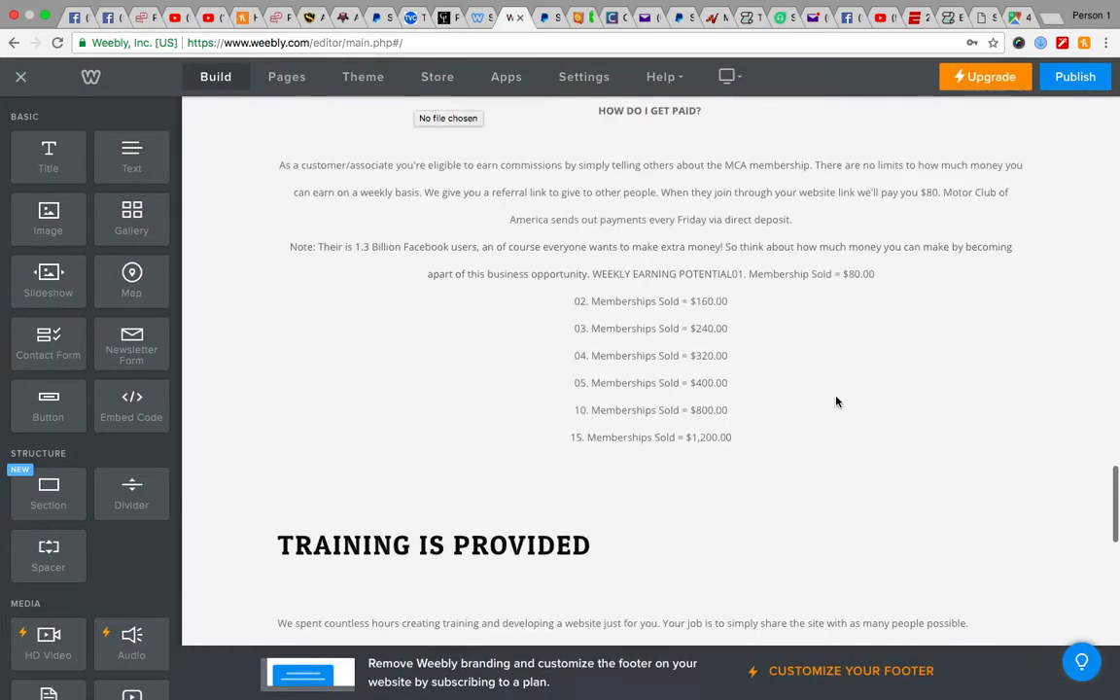
{"action": "scroll", "coordinate": [836, 400], "scroll_direction": "up", "scroll_amount": 15}
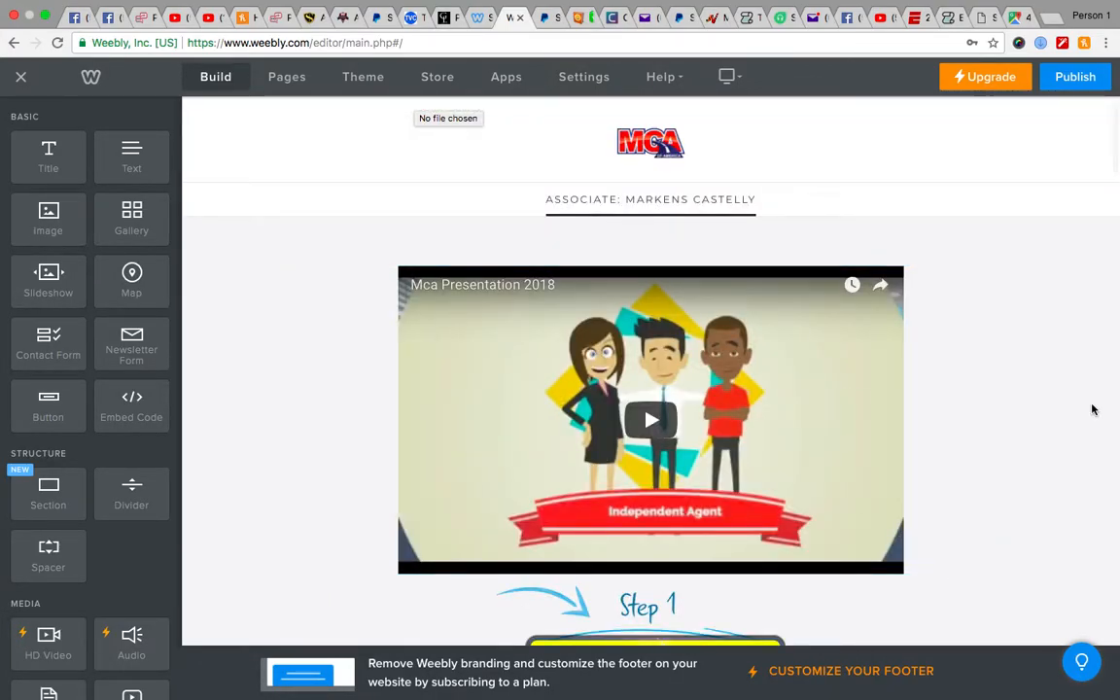
{"action": "scroll", "coordinate": [1093, 408], "scroll_direction": "down", "scroll_amount": 20}
{"action": "scroll", "coordinate": [1092, 408], "scroll_direction": "down", "scroll_amount": 8}
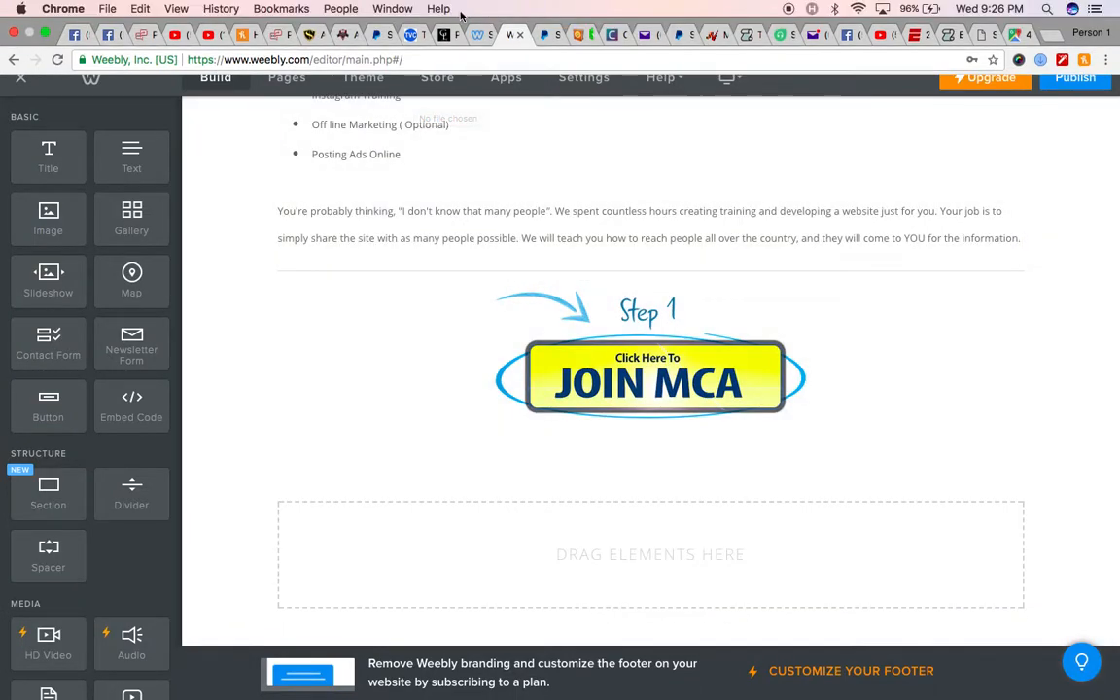
{"action": "left_click", "coordinate": [474, 37]}
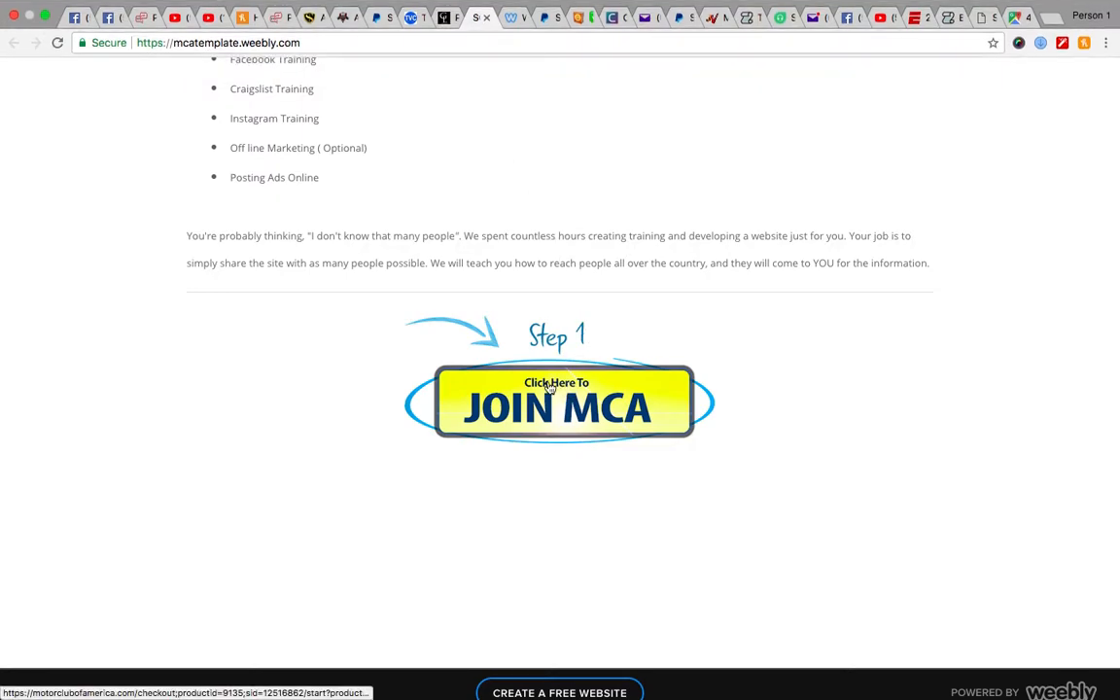
{"action": "right_click", "coordinate": [570, 403]}
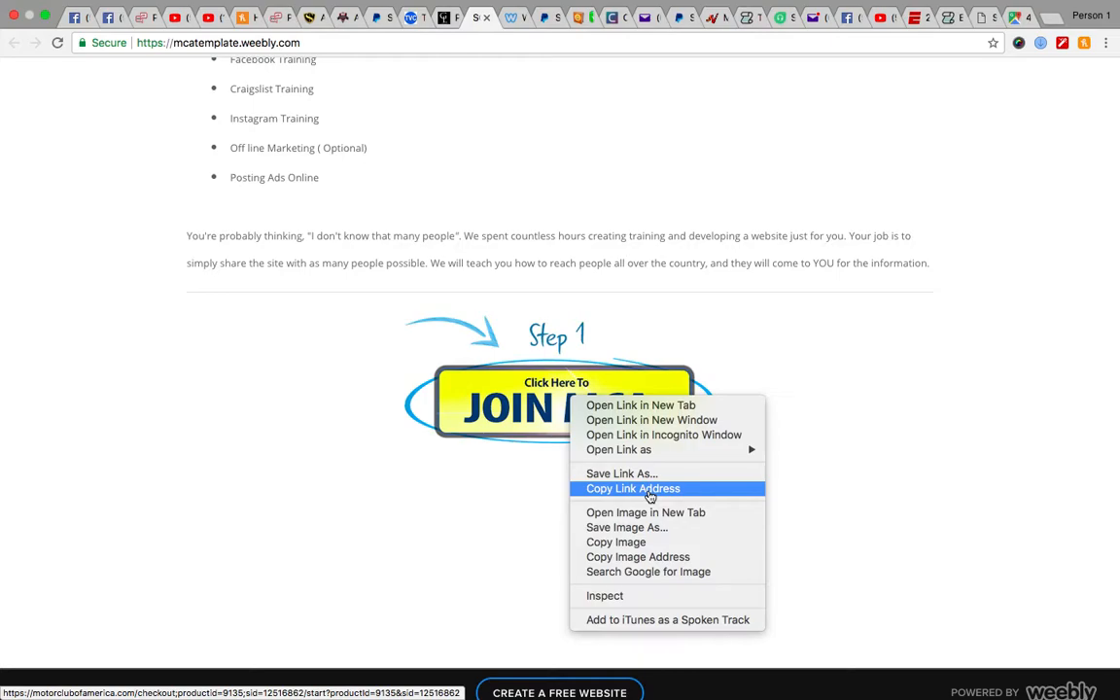
{"action": "left_click", "coordinate": [689, 489]}
{"action": "left_click", "coordinate": [512, 19]}
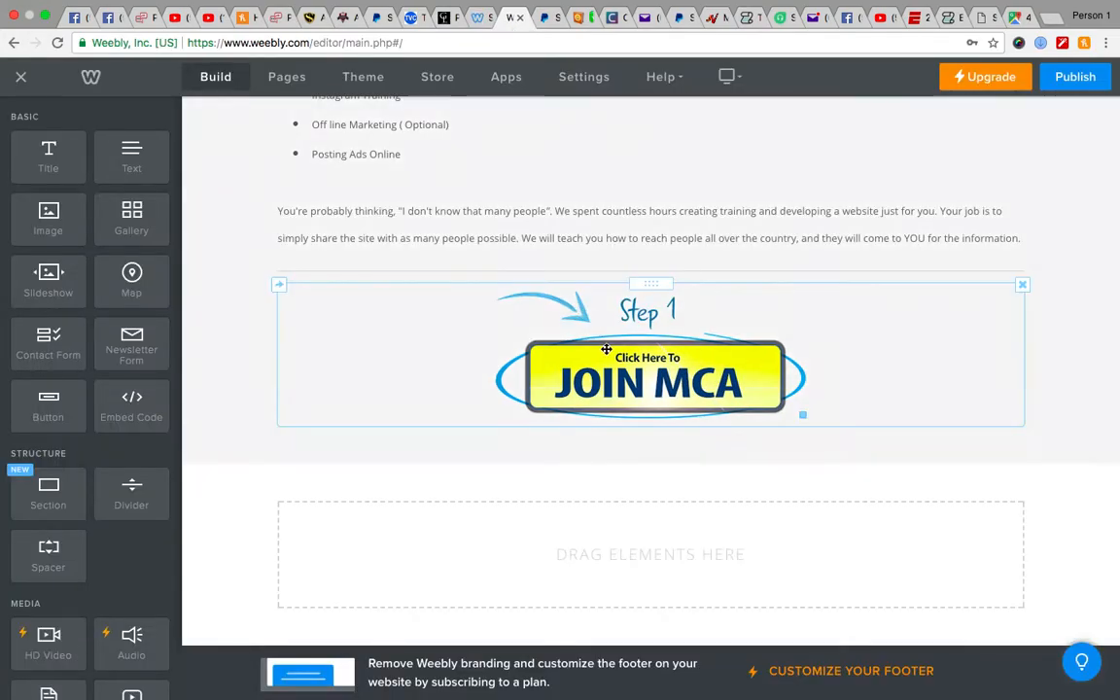
Link the lower JOIN MCA image to a website URL, using the link address copied from the template site
{"action": "left_click", "coordinate": [606, 348]}
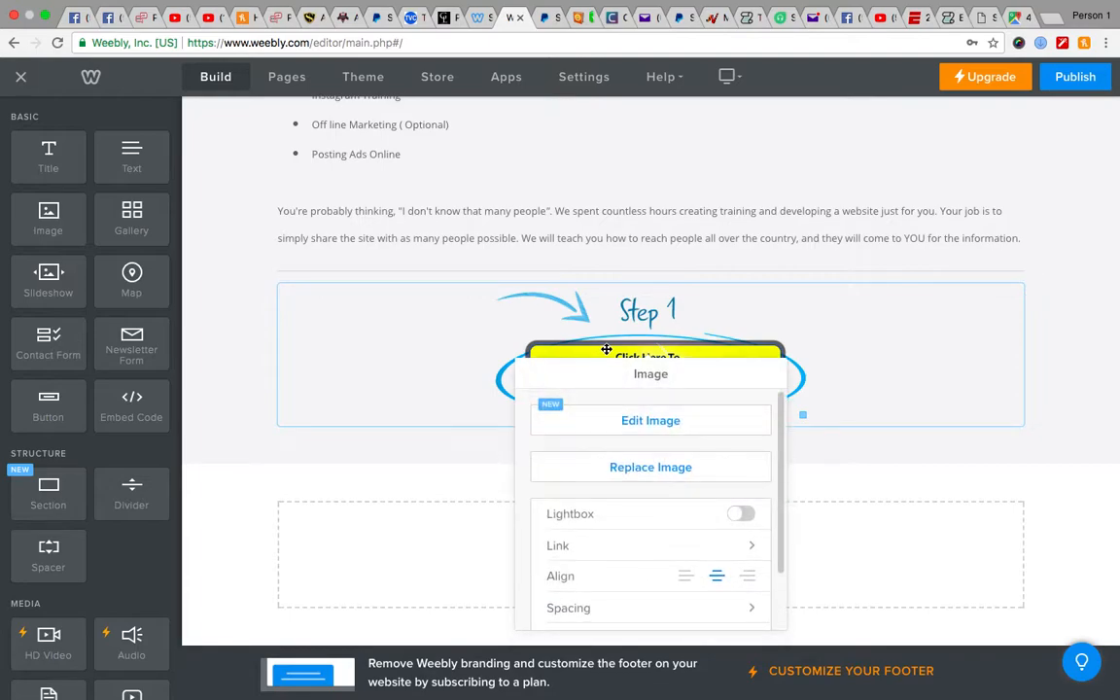
{"action": "left_click", "coordinate": [605, 548]}
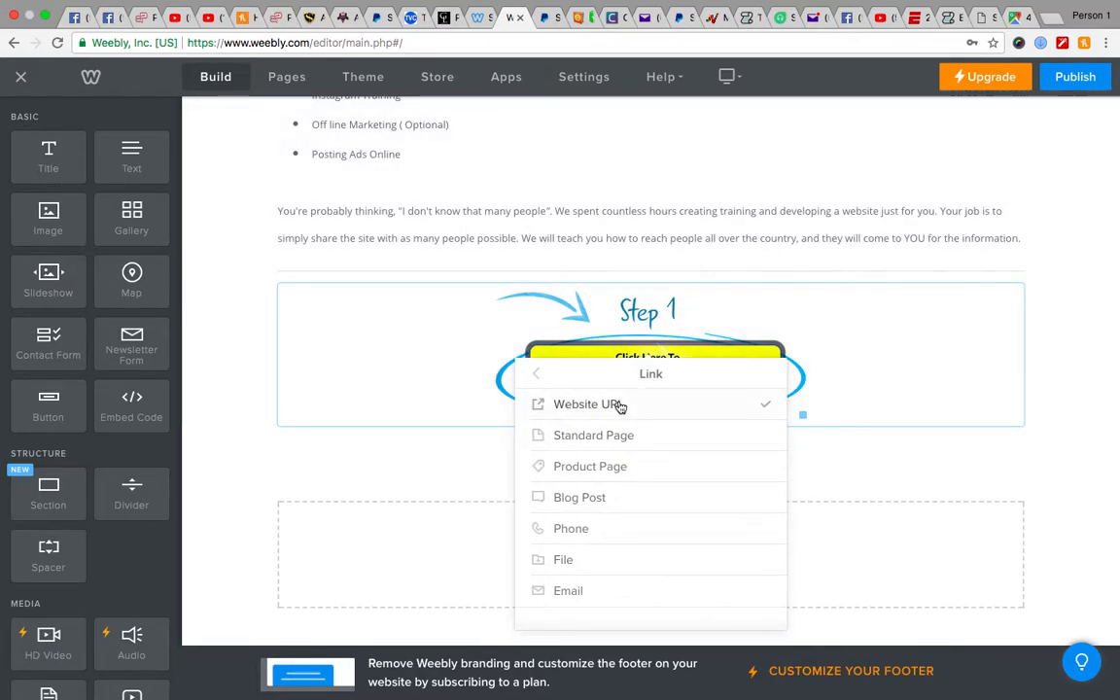
{"action": "left_click", "coordinate": [620, 404]}
{"action": "left_click", "coordinate": [612, 463]}
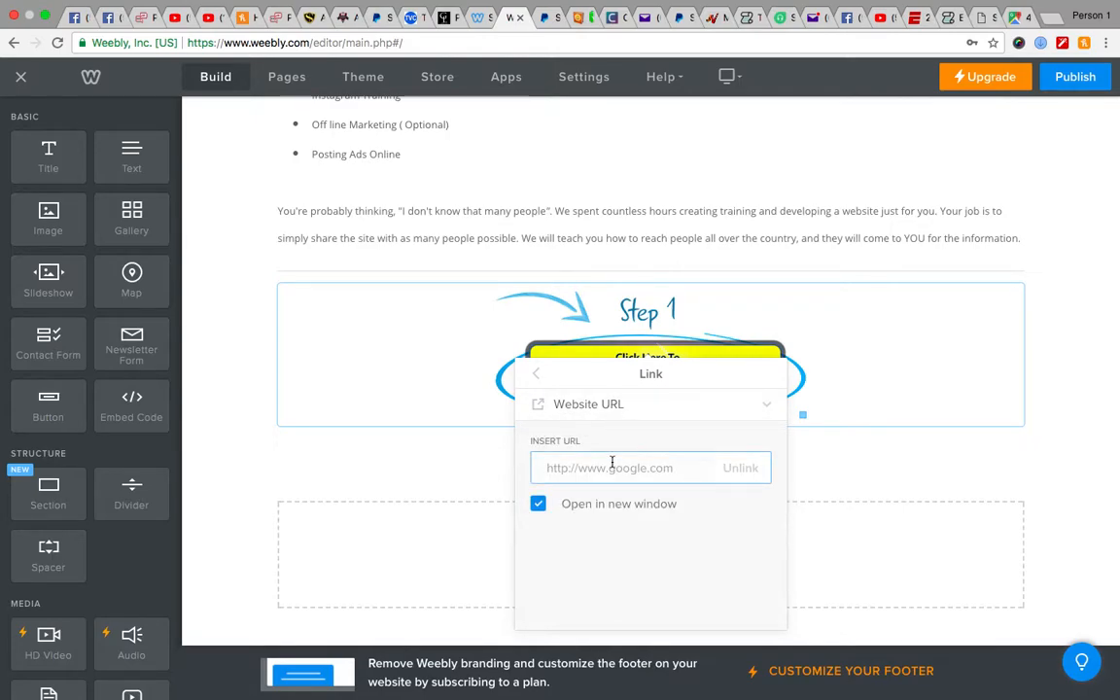
{"action": "key", "text": "ctrl+v"}
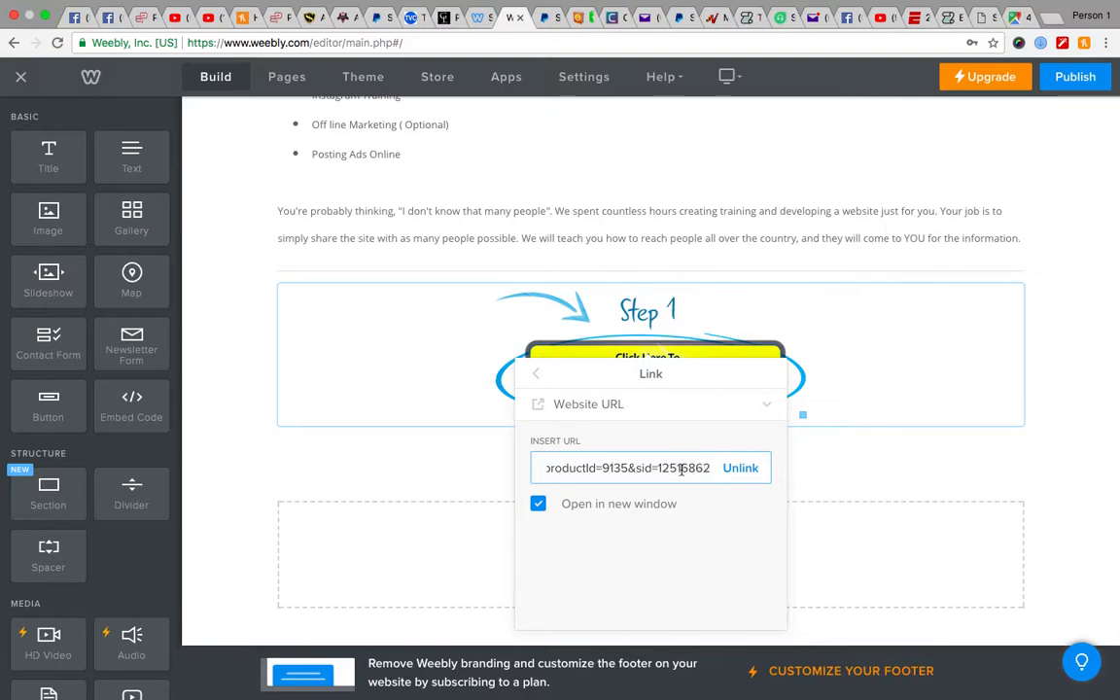
Delete the associate ID after the final "sid=" in the image's link URL
{"action": "key", "text": "Left"}
{"action": "key", "text": "Left"}
{"action": "key", "text": "Left"}
{"action": "key", "text": "Left"}
{"action": "key", "text": "Left"}
{"action": "key", "text": "Left"}
{"action": "key", "text": "Left"}
{"action": "key", "text": "Left"}
{"action": "key", "text": "Left"}
{"action": "key", "text": "Left"}
{"action": "key", "text": "Left"}
{"action": "key", "text": "Left"}
{"action": "key", "text": "BackSpace"}
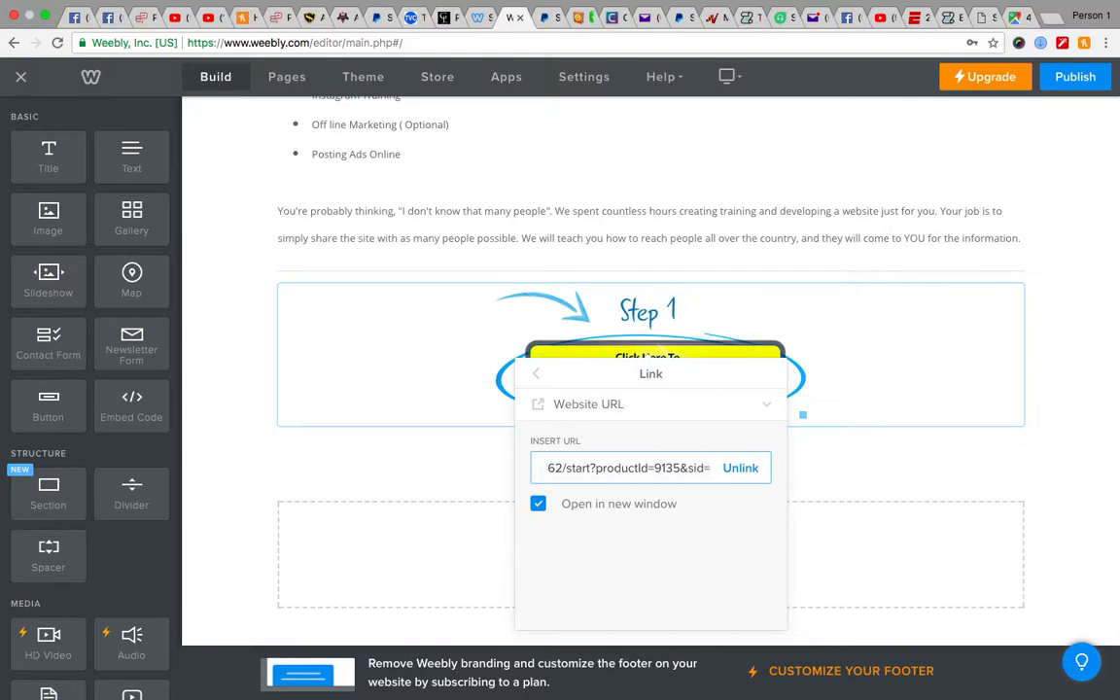
Copy the associate ID from the TVC Matrix Associate Summary page and return to the image's link settings in the Weebly editor
{"action": "left_click", "coordinate": [411, 26]}
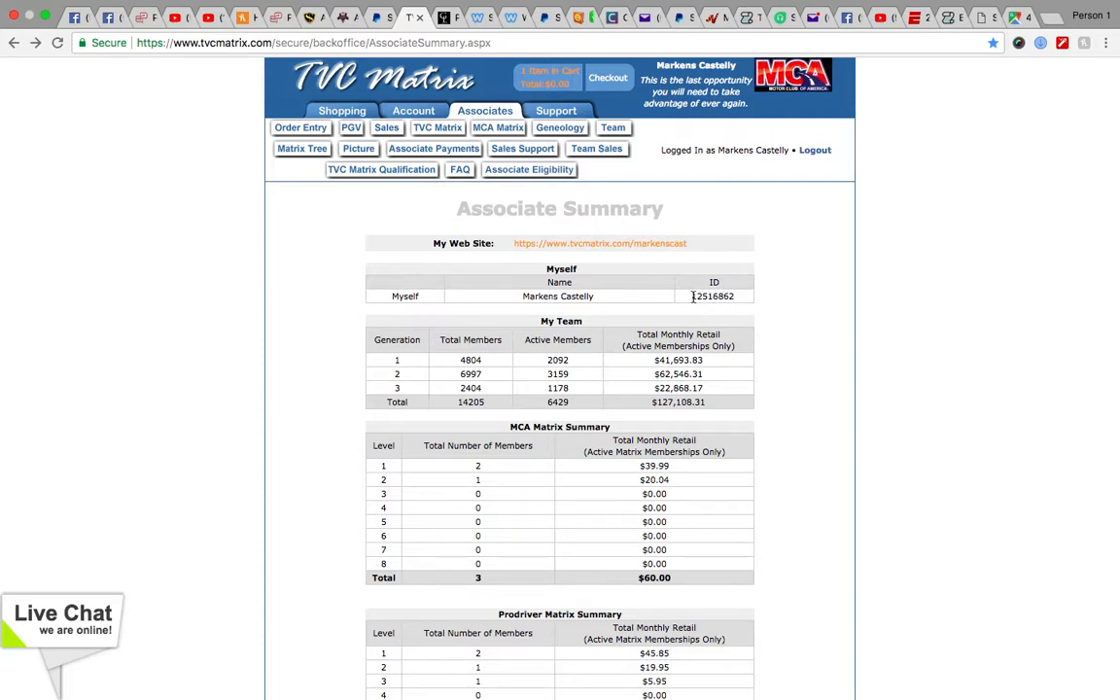
{"action": "left_click_drag", "start_coordinate": [693, 296], "coordinate": [729, 292]}
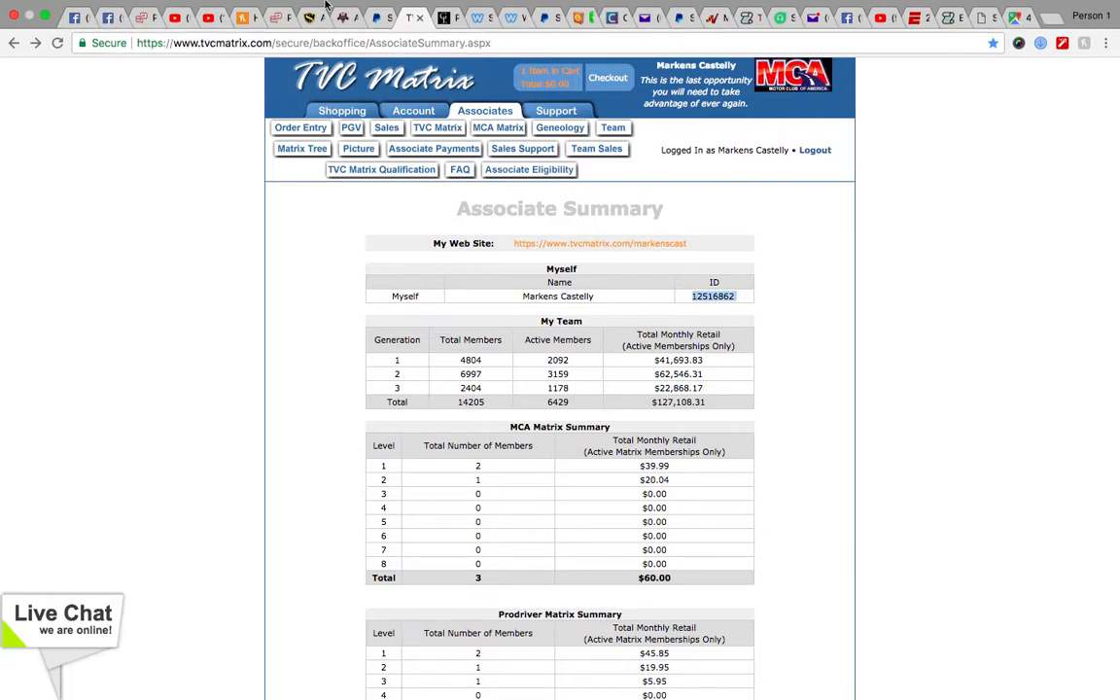
{"action": "left_click", "coordinate": [140, 8]}
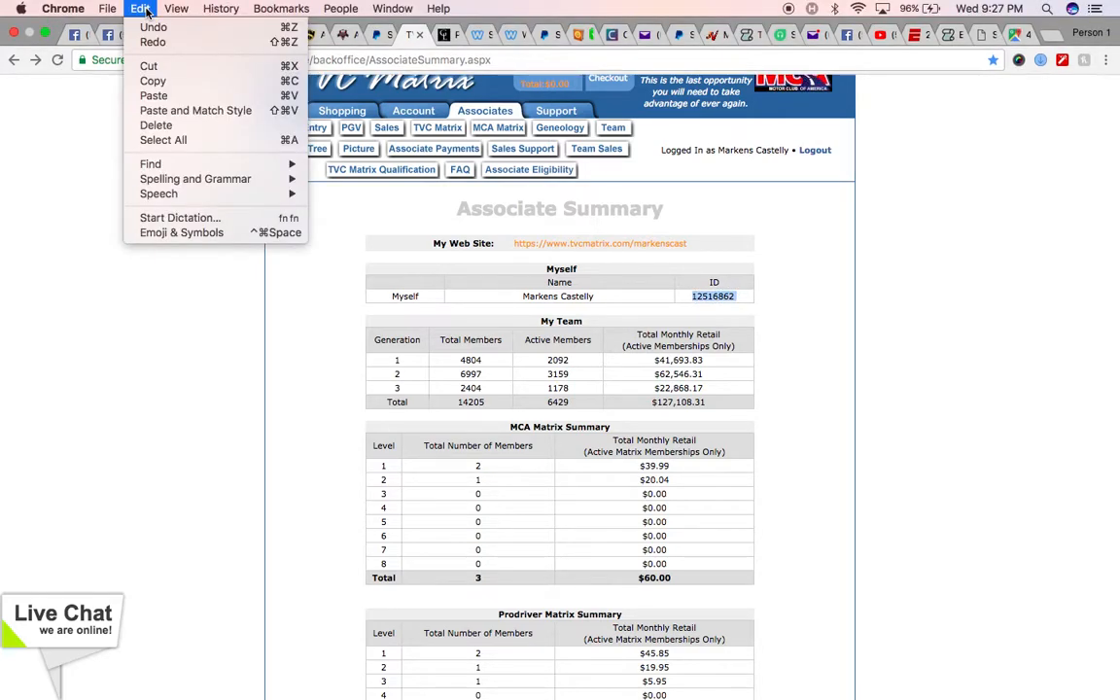
{"action": "left_click", "coordinate": [153, 80]}
{"action": "left_click", "coordinate": [483, 18]}
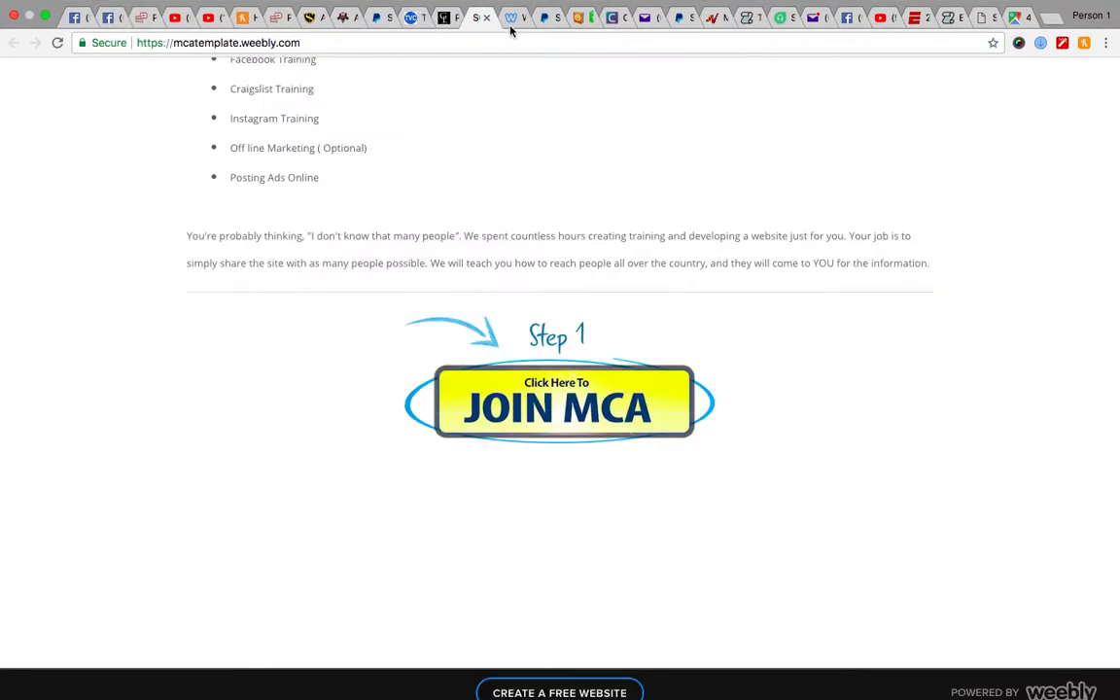
{"action": "left_click", "coordinate": [510, 18]}
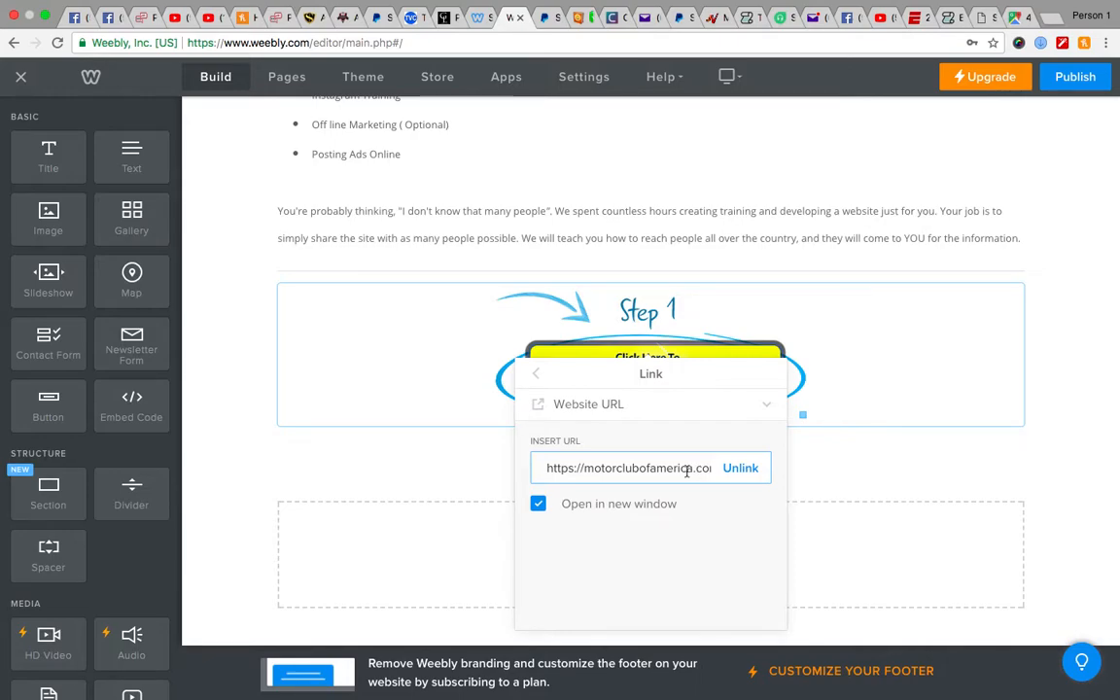
Insert the copied associate ID after the final "sid=" in the lower JOIN MCA image's link URL and check the full URL
{"action": "key", "text": "Right"}
{"action": "key", "text": "Right"}
{"action": "key", "text": "Right"}
{"action": "key", "text": "Right"}
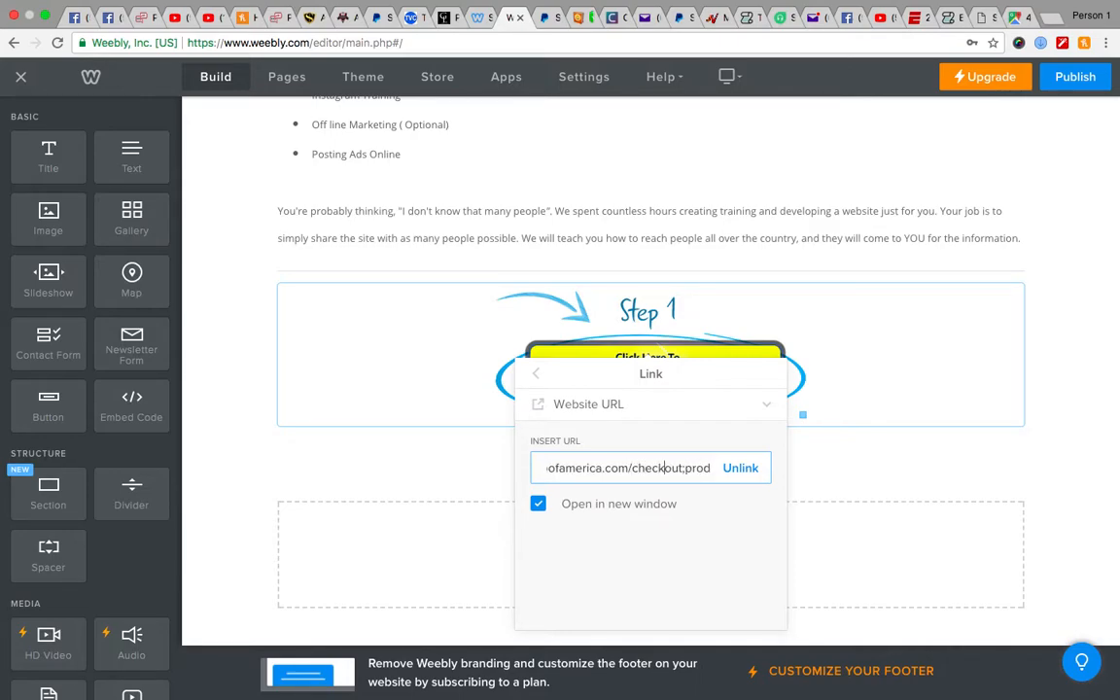
{"action": "key", "text": "Right"}
{"action": "key", "text": "Right"}
{"action": "key", "text": "Right"}
{"action": "key", "text": "Right"}
{"action": "key", "text": "Right"}
{"action": "key", "text": "Right"}
{"action": "key", "text": "Right"}
{"action": "key", "text": "Right"}
{"action": "key", "text": "Right"}
{"action": "key", "text": "Right"}
{"action": "key", "text": "Right"}
{"action": "key", "text": "Right"}
{"action": "key", "text": "Right"}
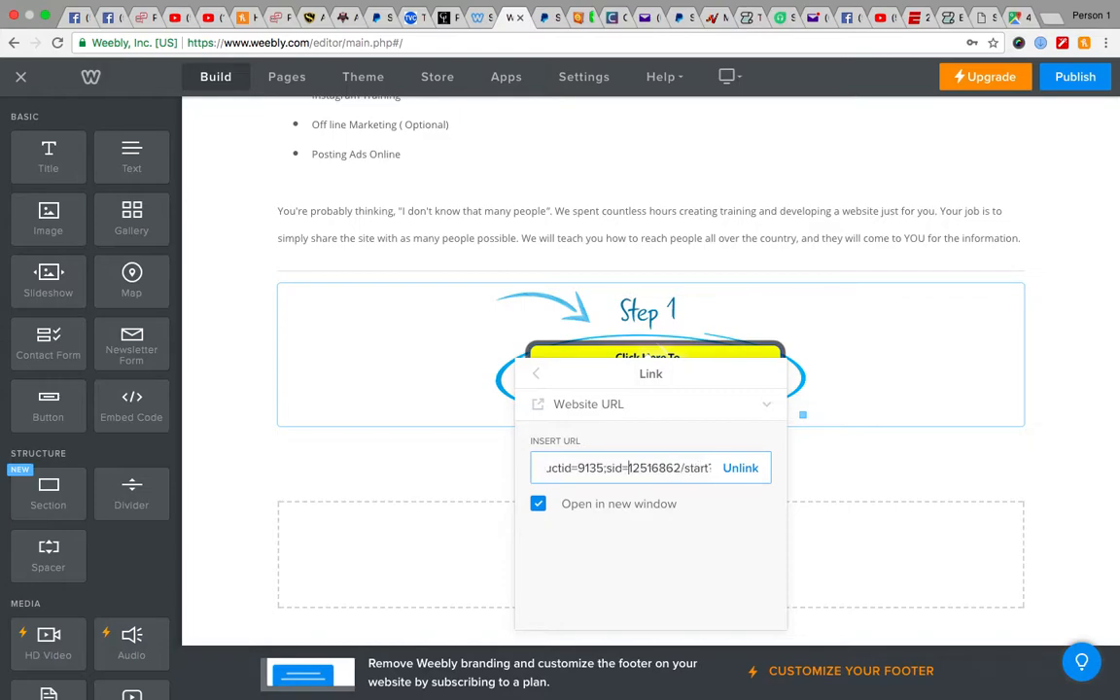
{"action": "key", "text": "Right"}
{"action": "key", "text": "Right"}
{"action": "key", "text": "Right"}
{"action": "key", "text": "Right"}
{"action": "key", "text": "Right"}
{"action": "key", "text": "Right"}
{"action": "key", "text": "Right"}
{"action": "key", "text": "Right"}
{"action": "key", "text": "Right"}
{"action": "key", "text": "Right"}
{"action": "key", "text": "Right"}
{"action": "key", "text": "Right"}
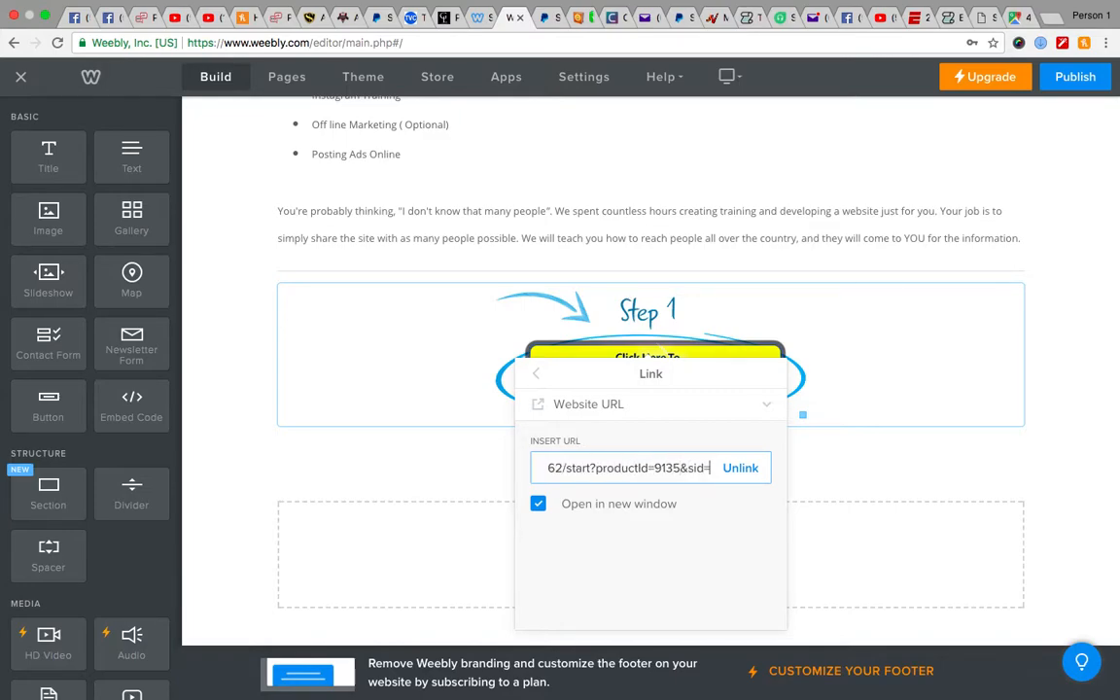
{"action": "key", "text": "Right"}
{"action": "key", "text": "Right"}
{"action": "key", "text": "Right"}
{"action": "key", "text": "Right"}
{"action": "key", "text": "Right"}
{"action": "key", "text": "Right"}
{"action": "key", "text": "Right"}
{"action": "key", "text": "Right"}
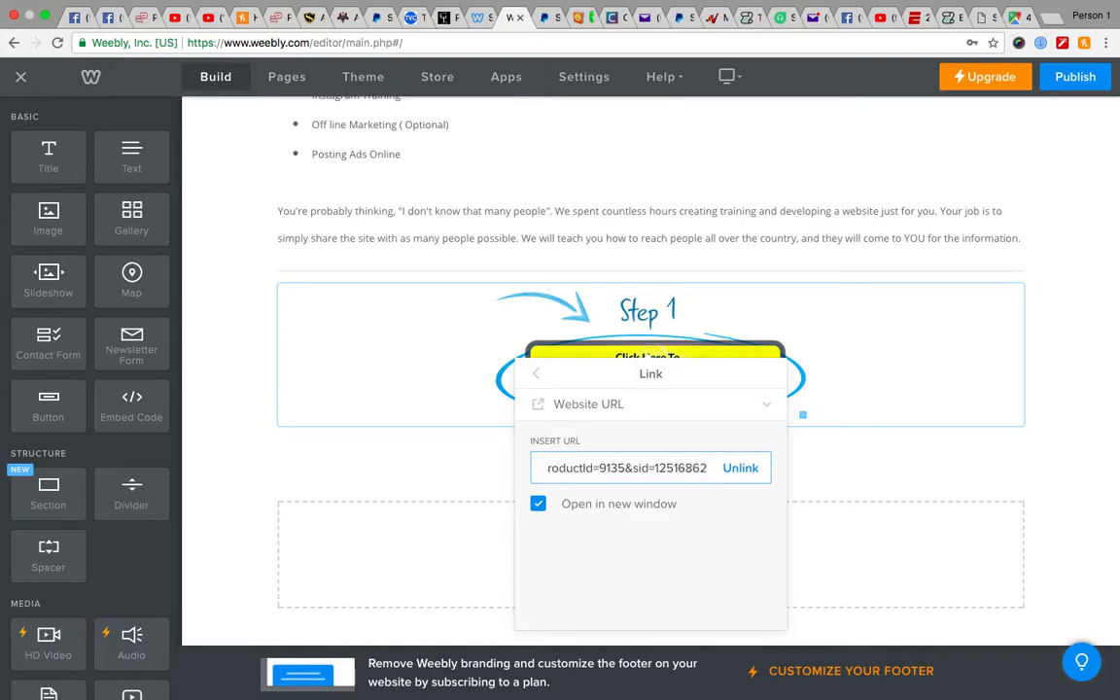
{"action": "scroll", "coordinate": [668, 471], "scroll_direction": "left", "scroll_amount": 4}
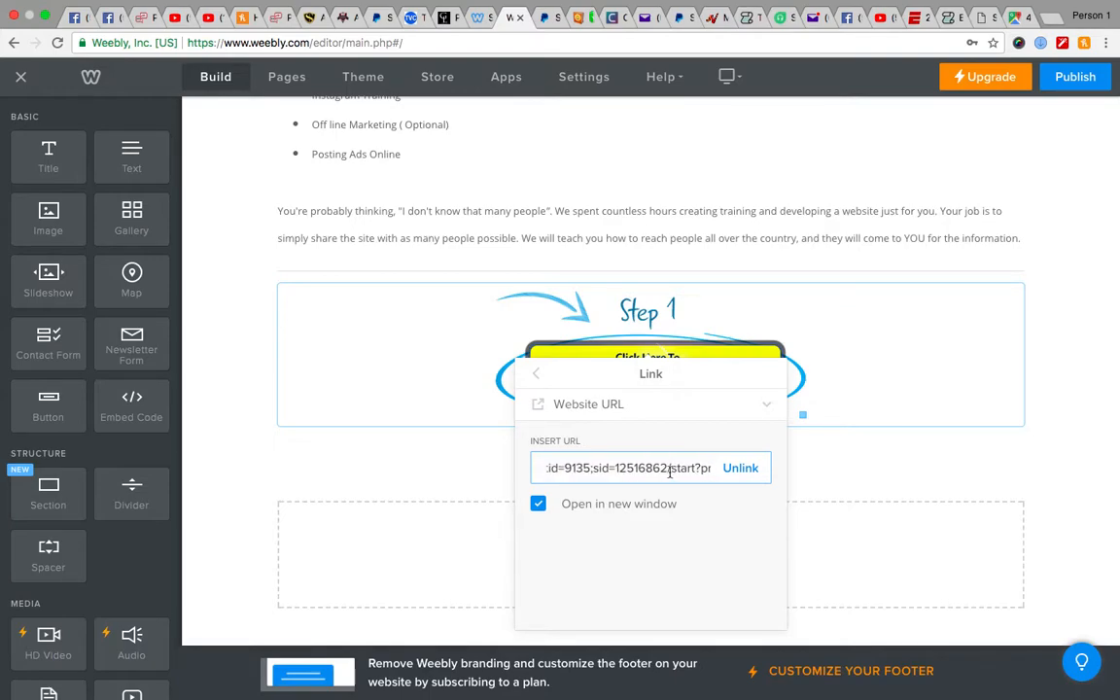
{"action": "scroll", "coordinate": [668, 471], "scroll_direction": "left", "scroll_amount": 2}
{"action": "scroll", "coordinate": [669, 472], "scroll_direction": "right", "scroll_amount": 6}
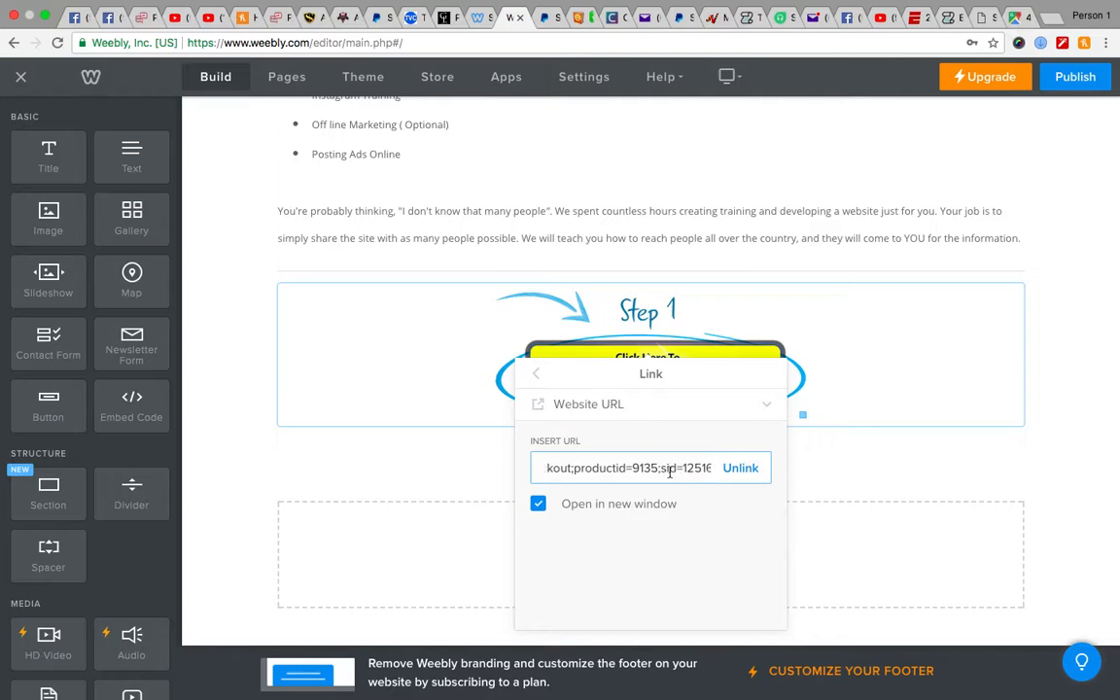
{"action": "scroll", "coordinate": [669, 471], "scroll_direction": "right", "scroll_amount": 6}
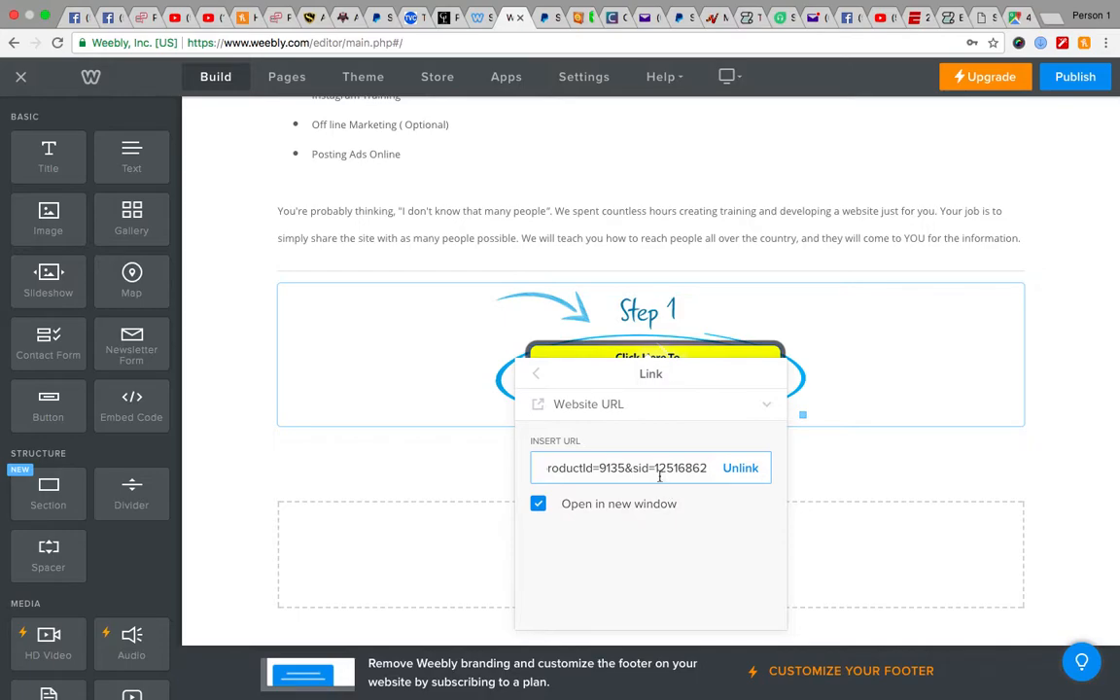
Copy the lower JOIN MCA image's complete link URL and close its link settings
{"action": "double_click", "coordinate": [655, 467]}
{"action": "key", "text": "super+a"}
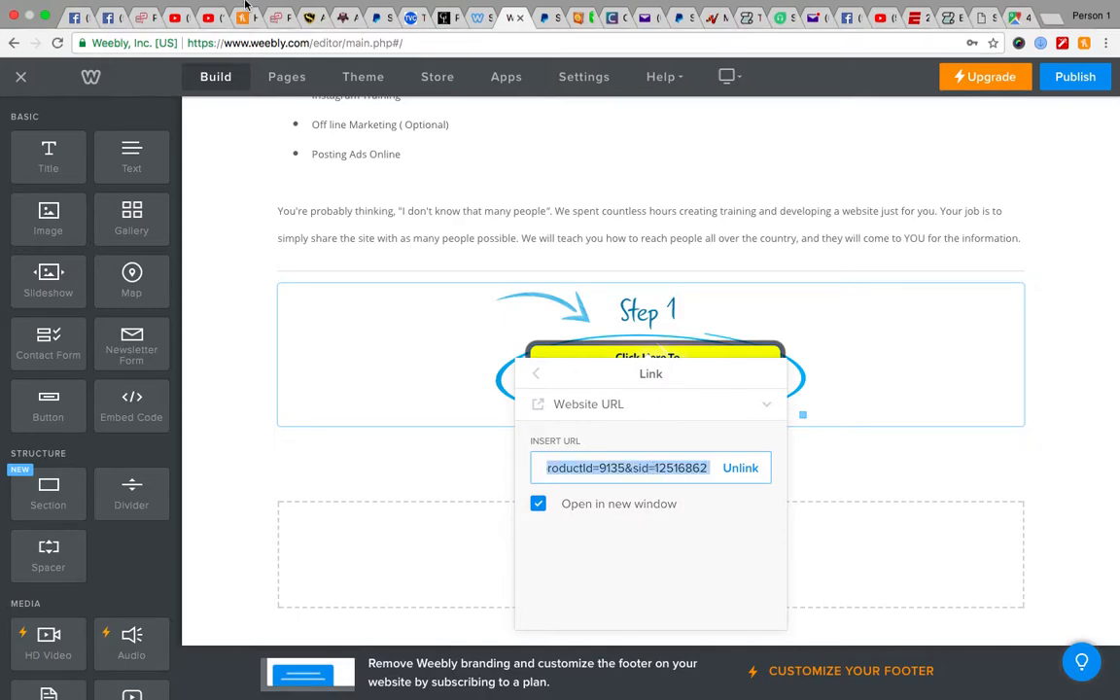
{"action": "left_click", "coordinate": [139, 9]}
{"action": "left_click", "coordinate": [146, 80]}
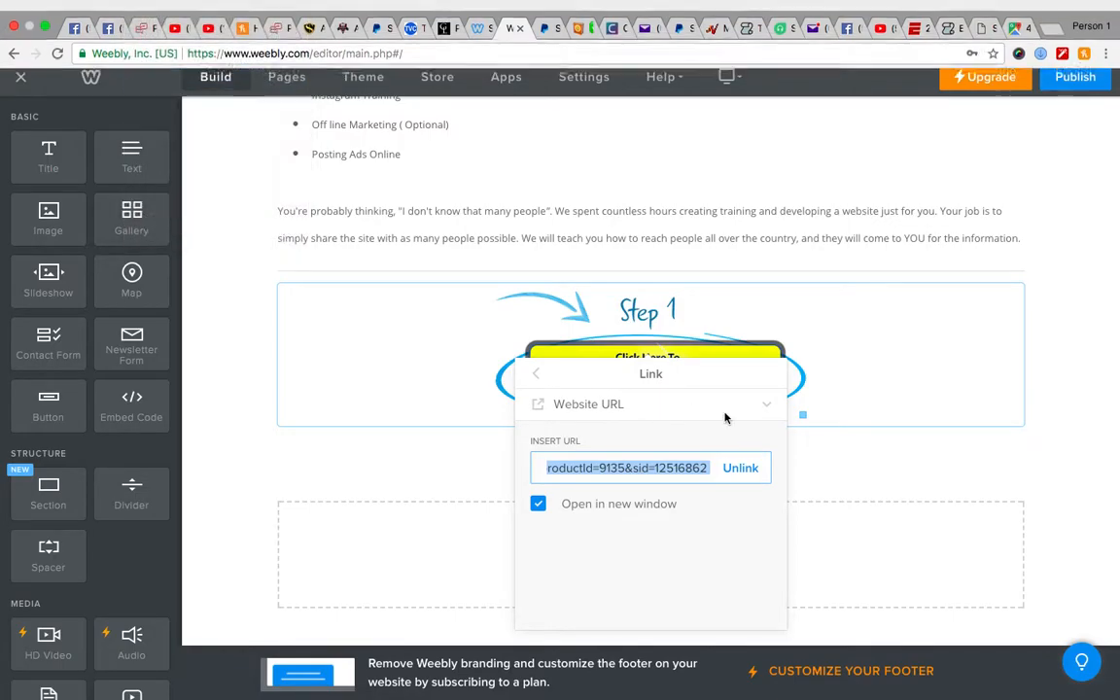
{"action": "left_click", "coordinate": [998, 453]}
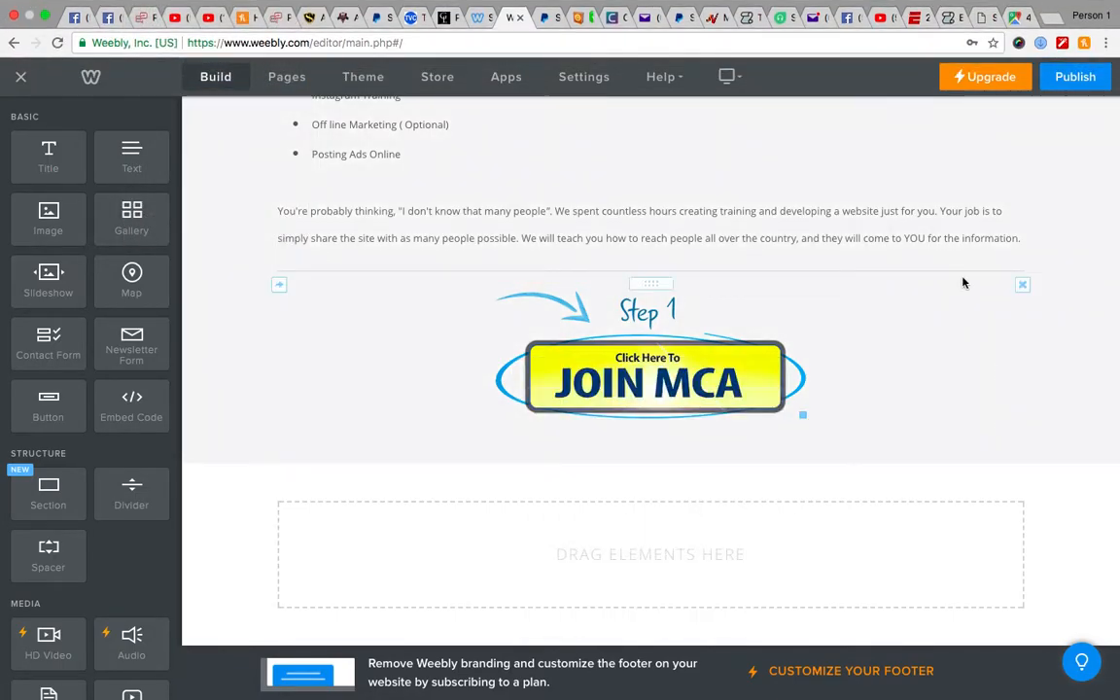
Link the JOIN MCA image below the presentation video to a website URL, using the copied referral address
{"action": "scroll", "coordinate": [1006, 274], "scroll_direction": "down", "scroll_amount": 10}
{"action": "scroll", "coordinate": [1085, 276], "scroll_direction": "up", "scroll_amount": 10}
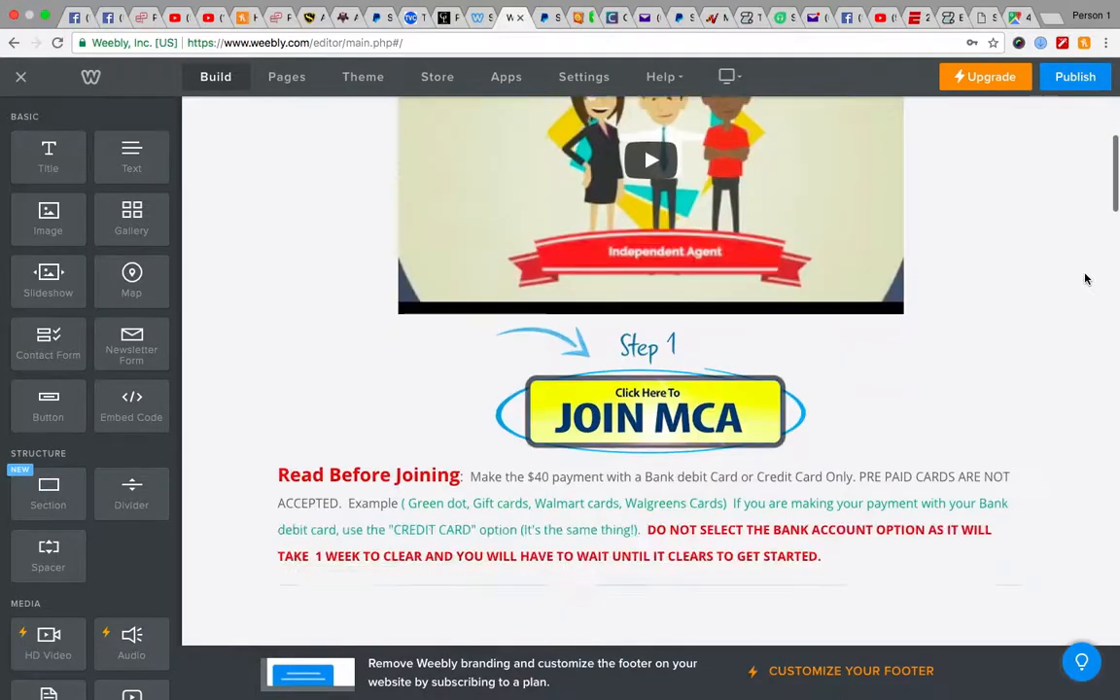
{"action": "scroll", "coordinate": [1085, 279], "scroll_direction": "down", "scroll_amount": 2}
{"action": "left_click", "coordinate": [647, 306]}
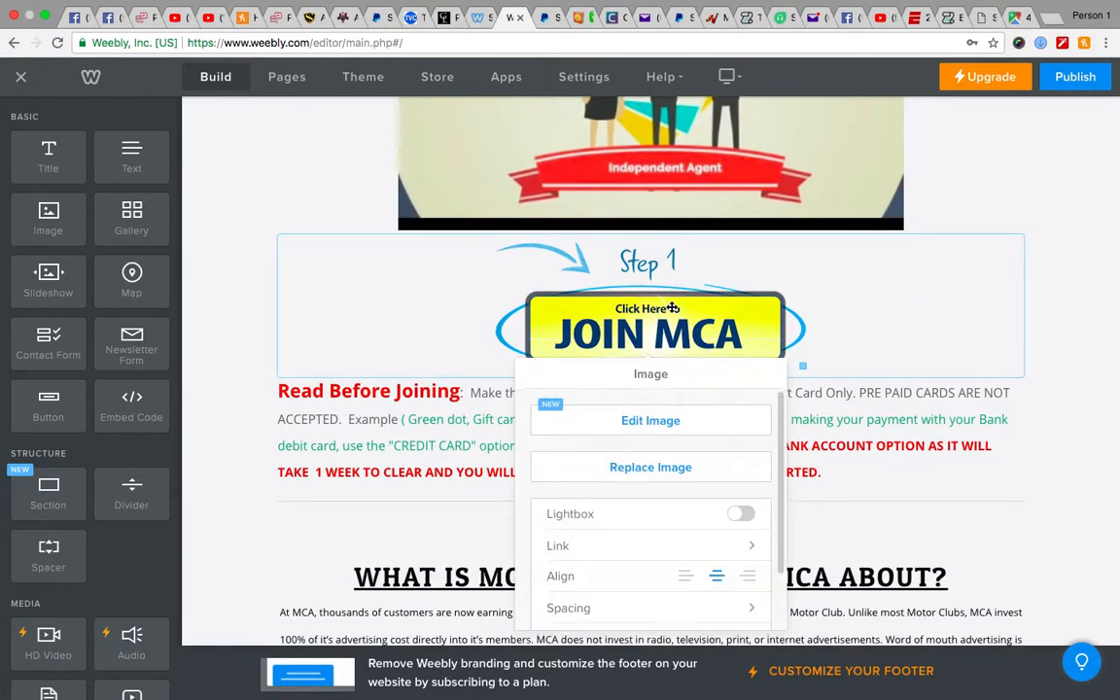
{"action": "left_click", "coordinate": [583, 550]}
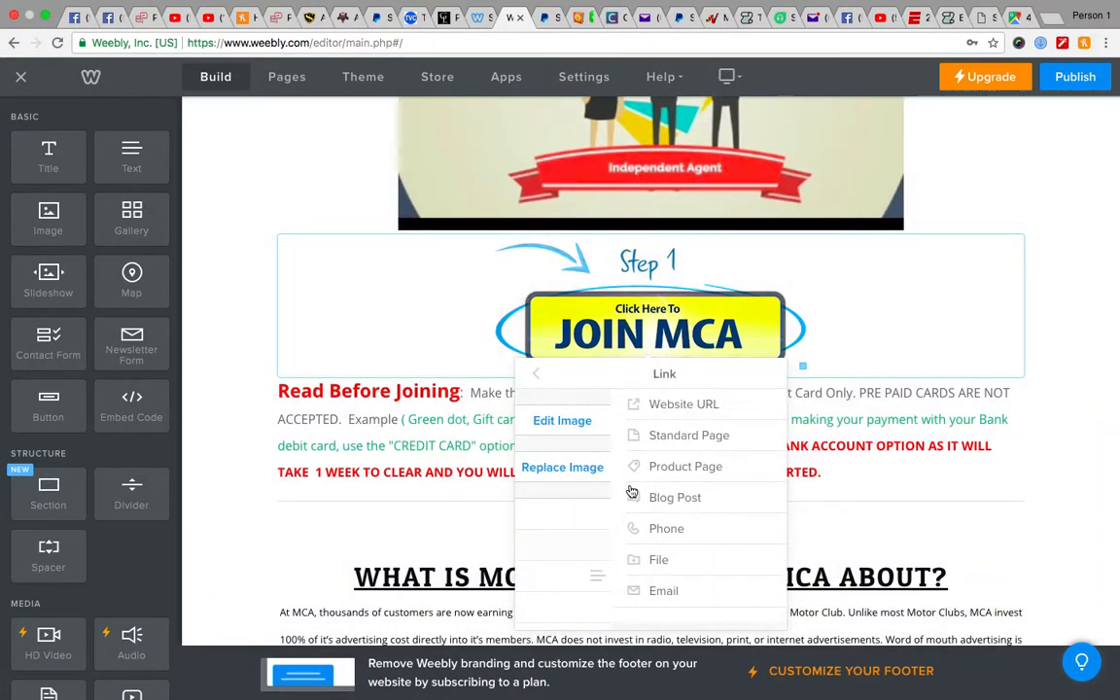
{"action": "left_click", "coordinate": [641, 406]}
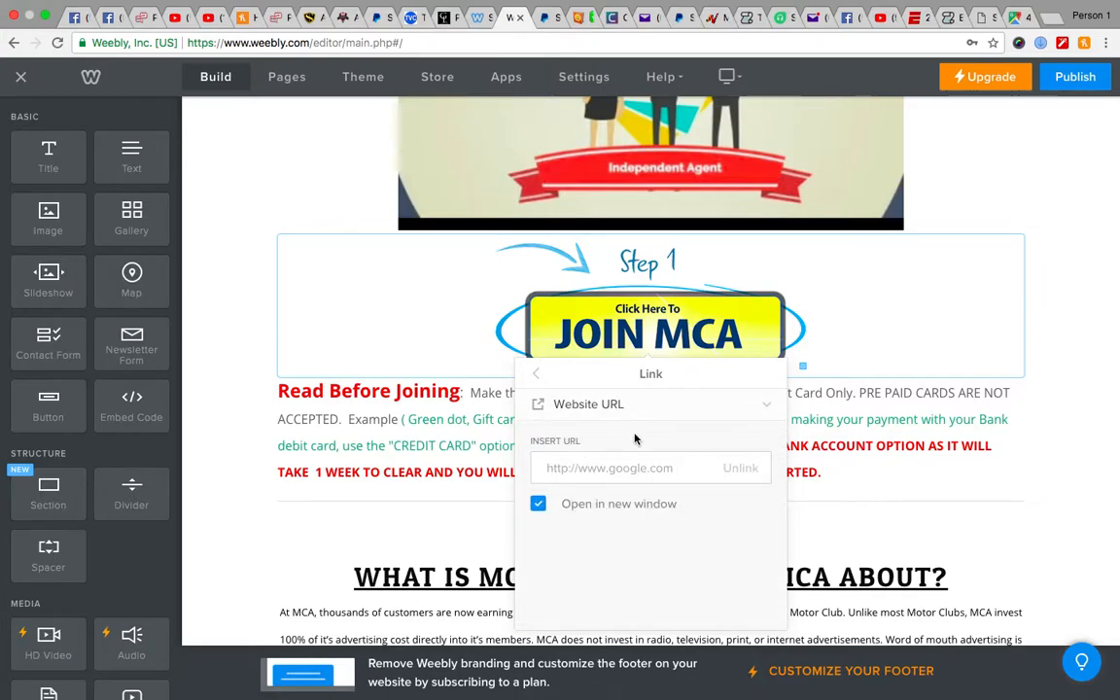
{"action": "key", "text": "super+v"}
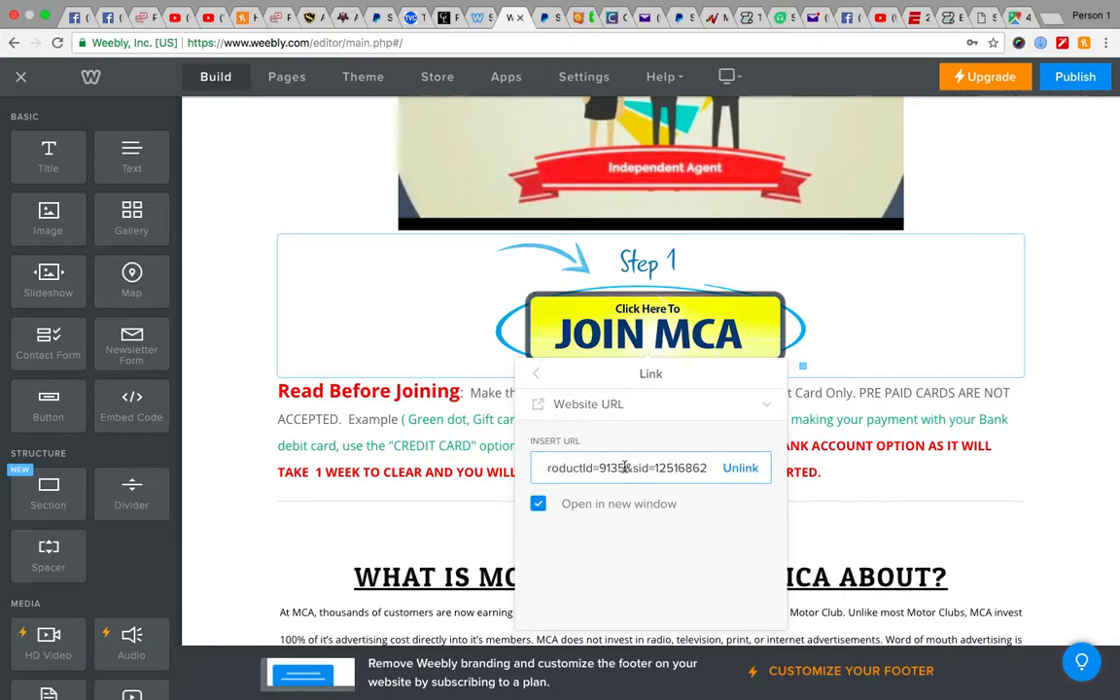
{"action": "left_click", "coordinate": [1063, 446]}
Publish the website on the suggested Weebly.com subdomain and open the published site
{"action": "left_click", "coordinate": [1077, 78]}
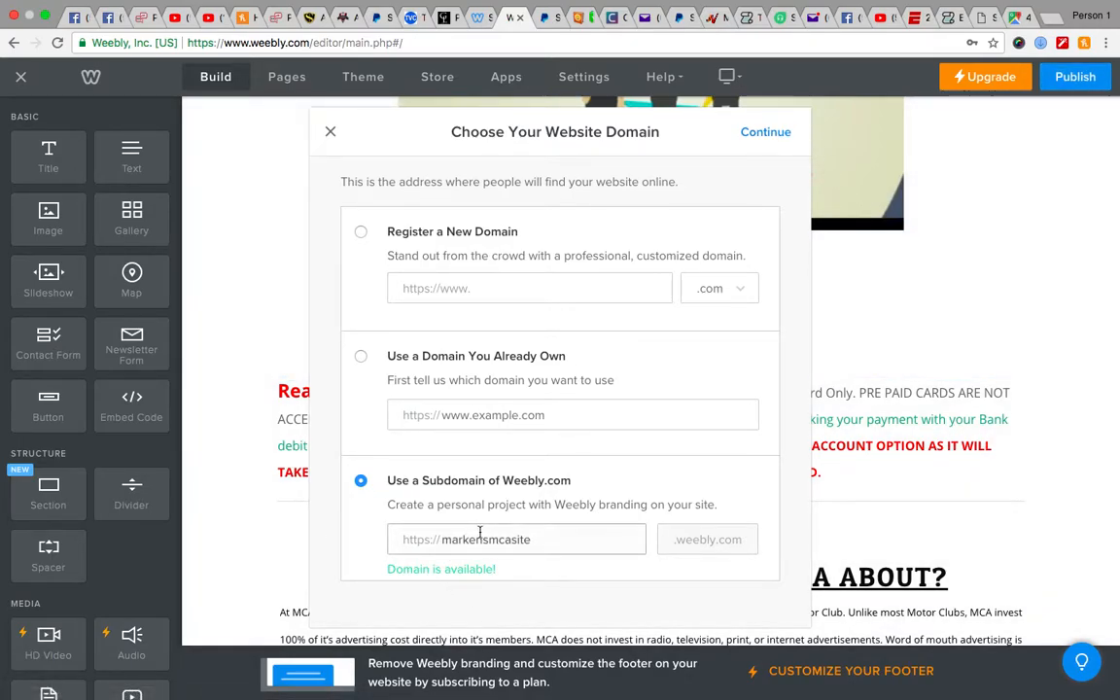
{"action": "left_click", "coordinate": [783, 138]}
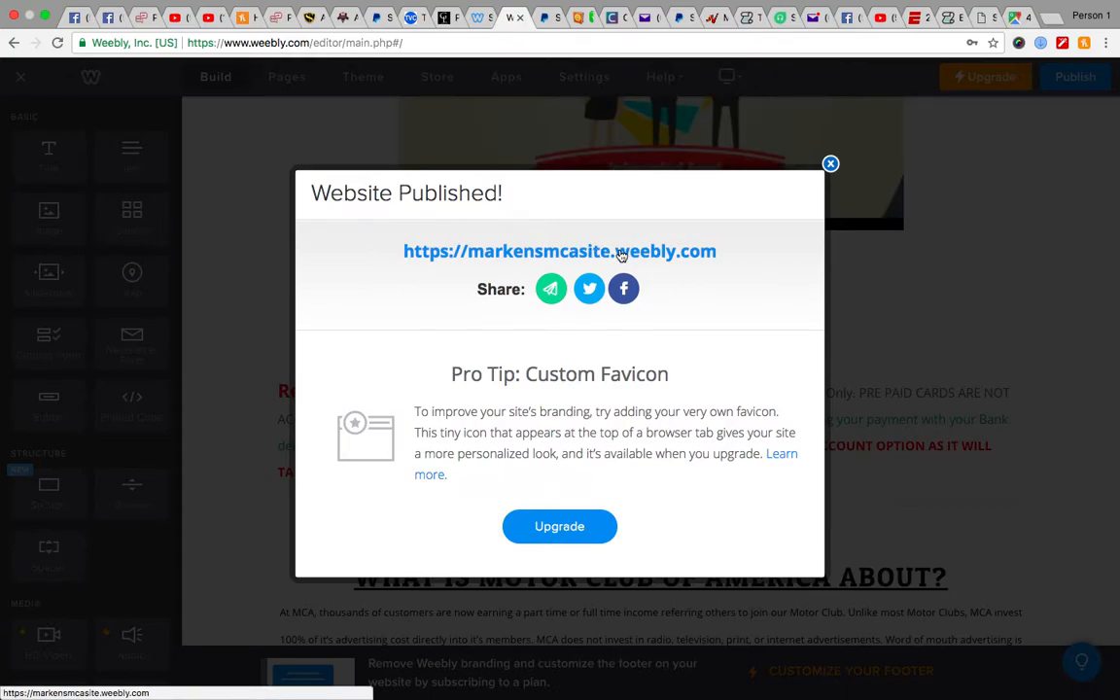
{"action": "left_click", "coordinate": [619, 252]}
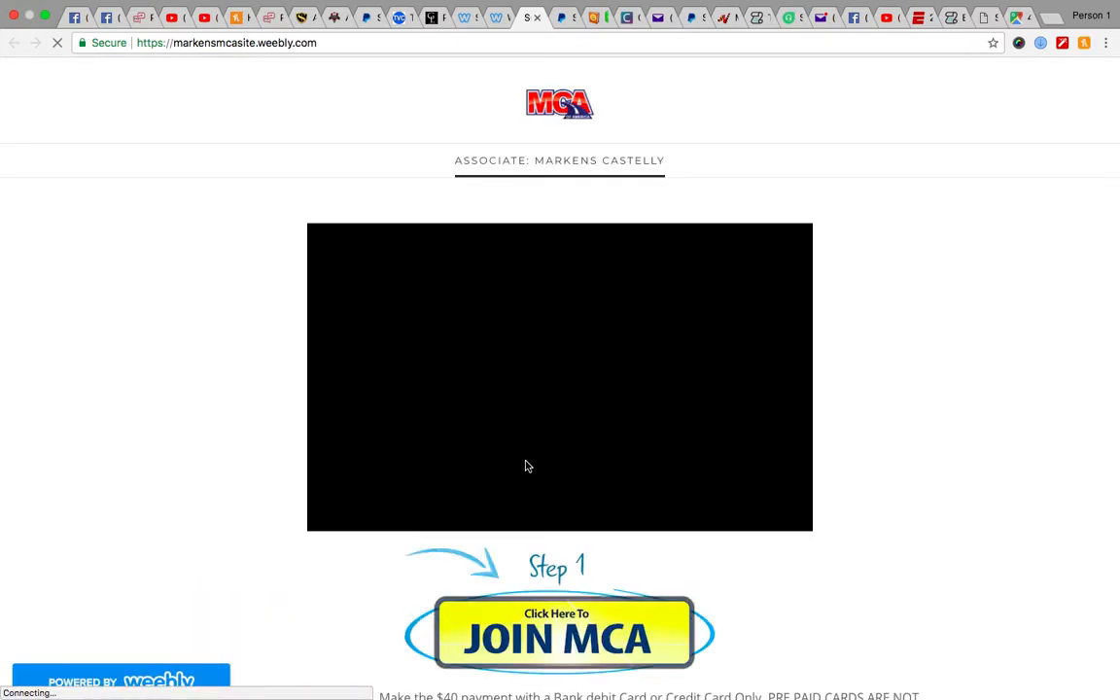
Test the upper JOIN MCA image's link on the published site and check the associate name on the Express Checkout page
{"action": "scroll", "coordinate": [827, 542], "scroll_direction": "down", "scroll_amount": 1}
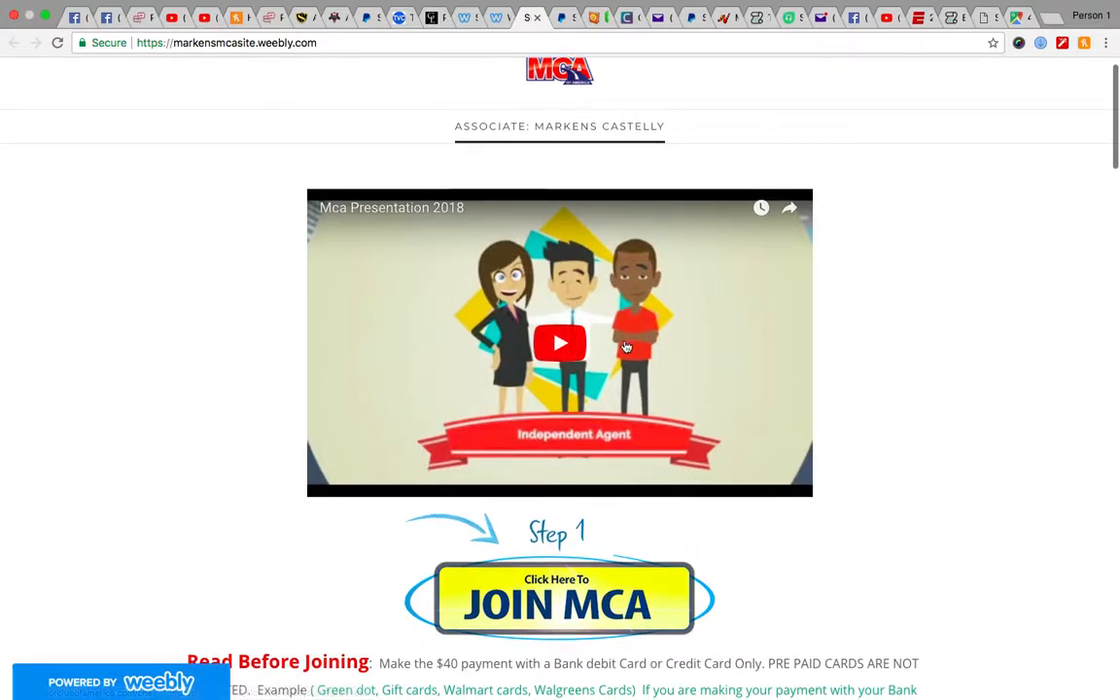
{"action": "left_click", "coordinate": [577, 590]}
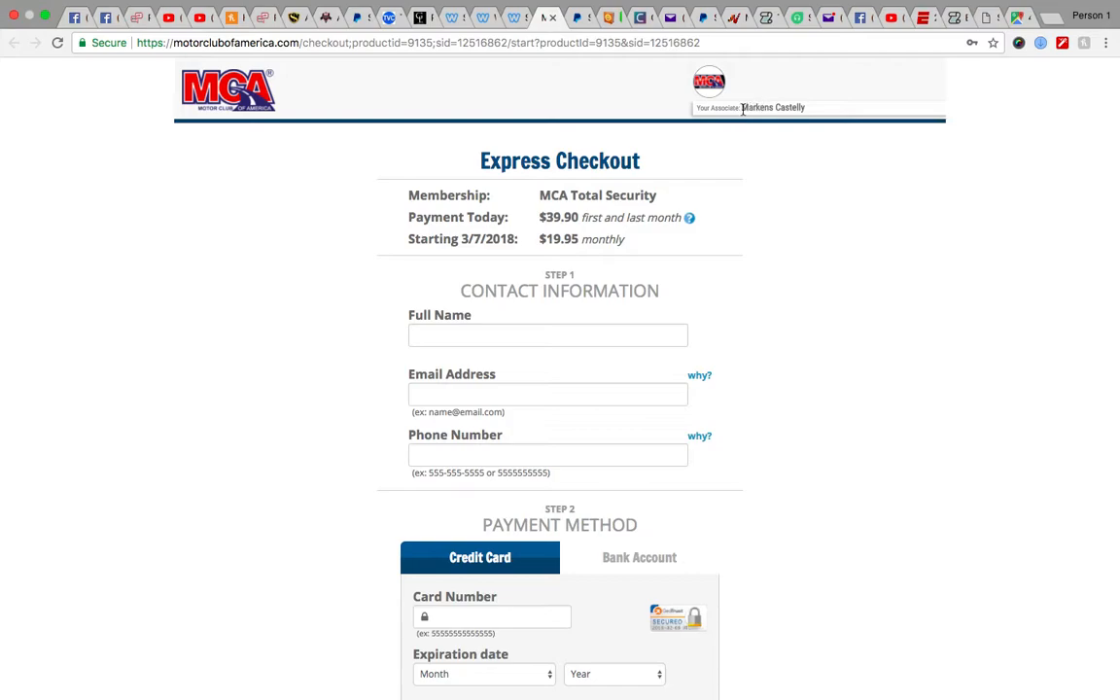
{"action": "left_click_drag", "start_coordinate": [760, 110], "coordinate": [799, 107]}
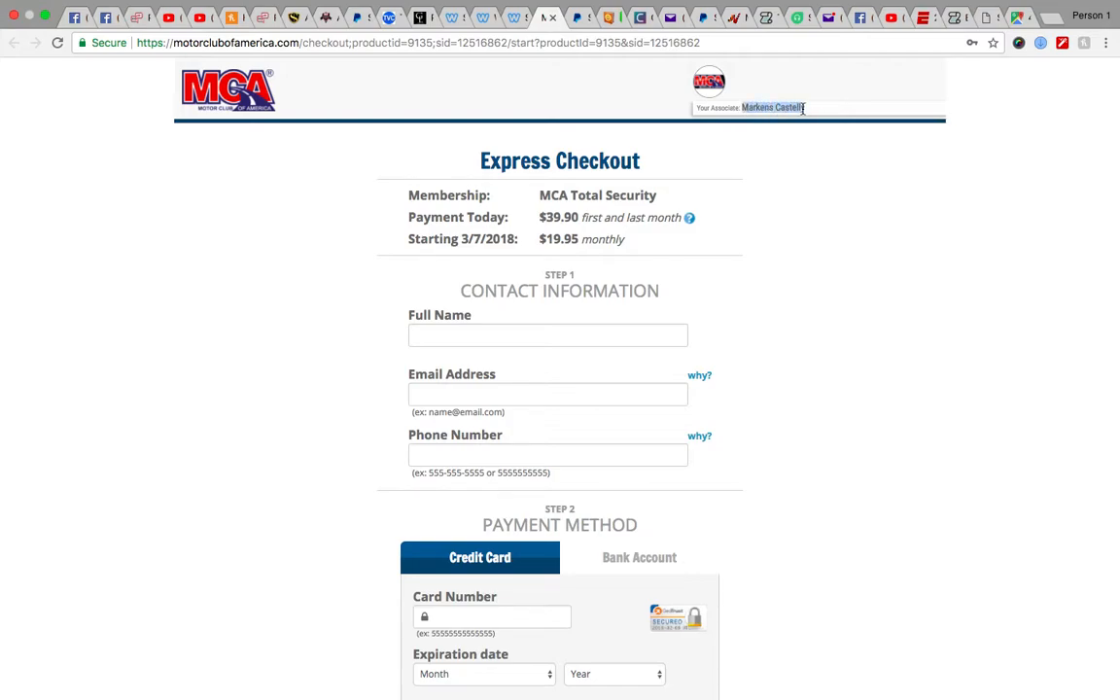
{"action": "left_click", "coordinate": [742, 109]}
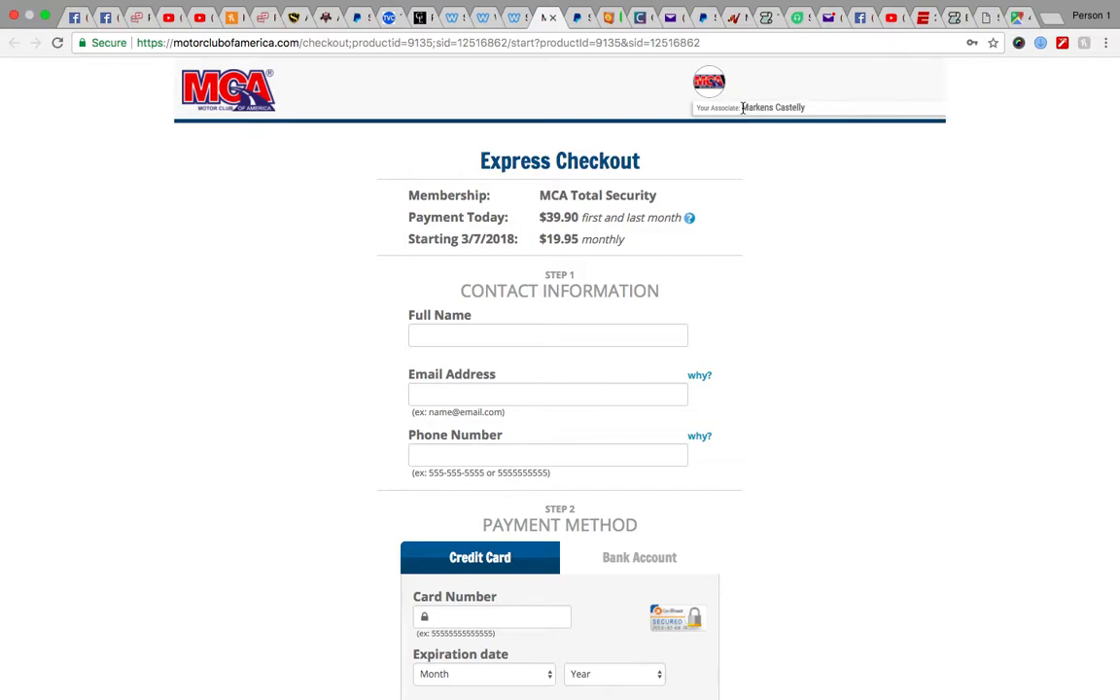
{"action": "left_click_drag", "start_coordinate": [747, 109], "coordinate": [808, 111]}
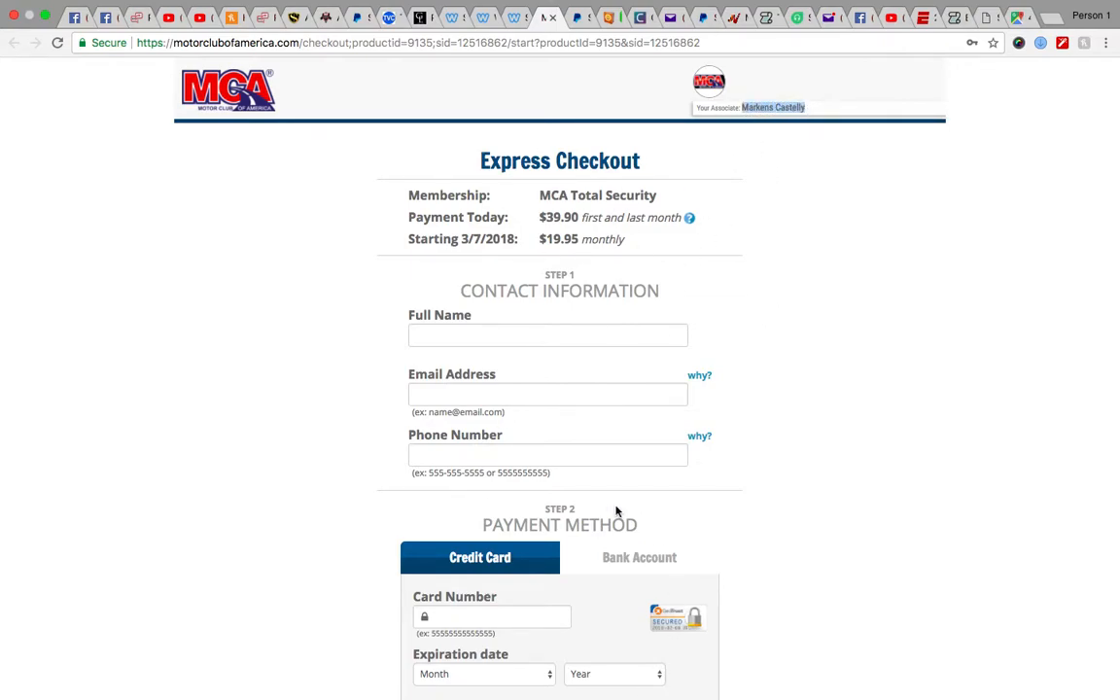
{"action": "left_click", "coordinate": [775, 140]}
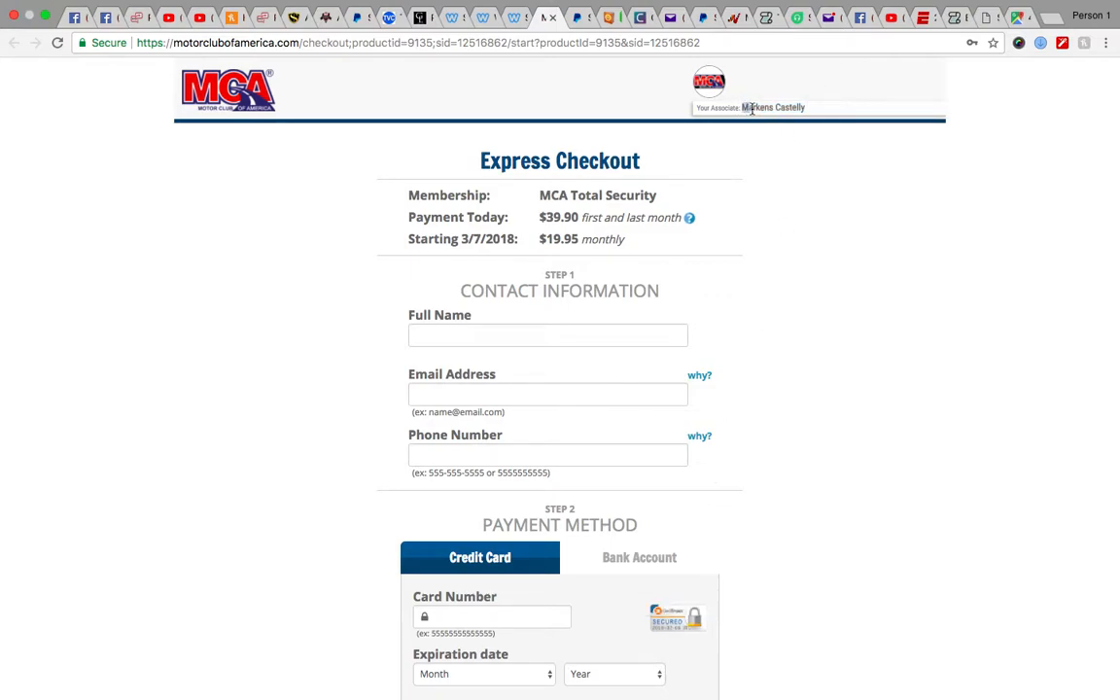
{"action": "left_click_drag", "start_coordinate": [742, 109], "coordinate": [803, 119]}
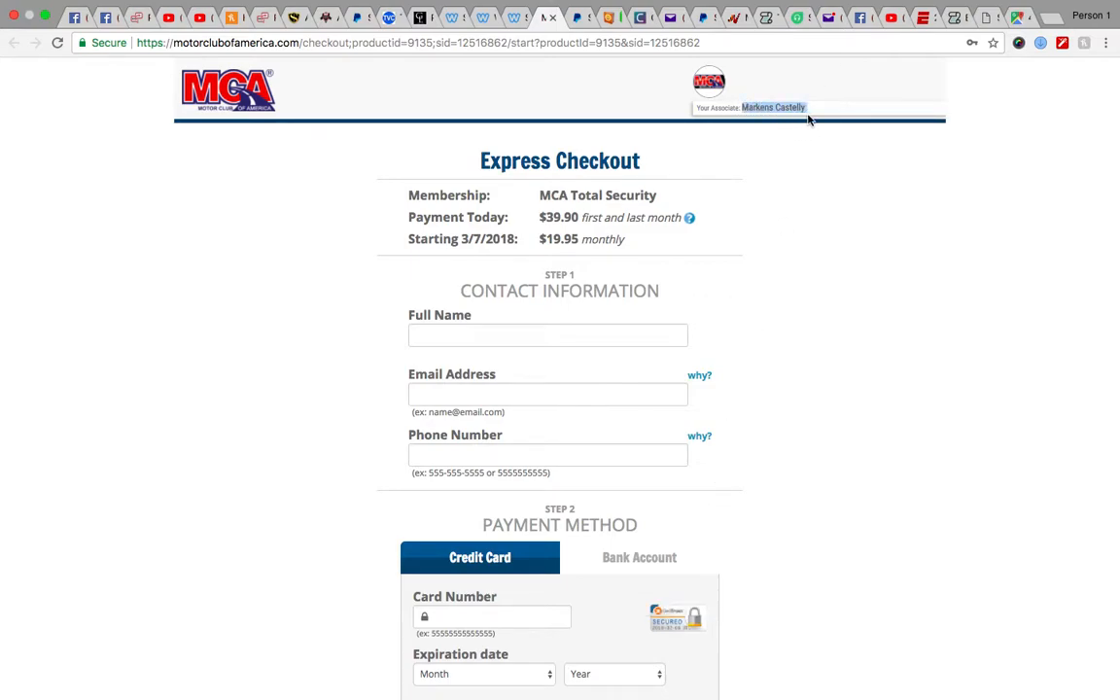
{"action": "scroll", "coordinate": [800, 180], "scroll_direction": "down", "scroll_amount": 5}
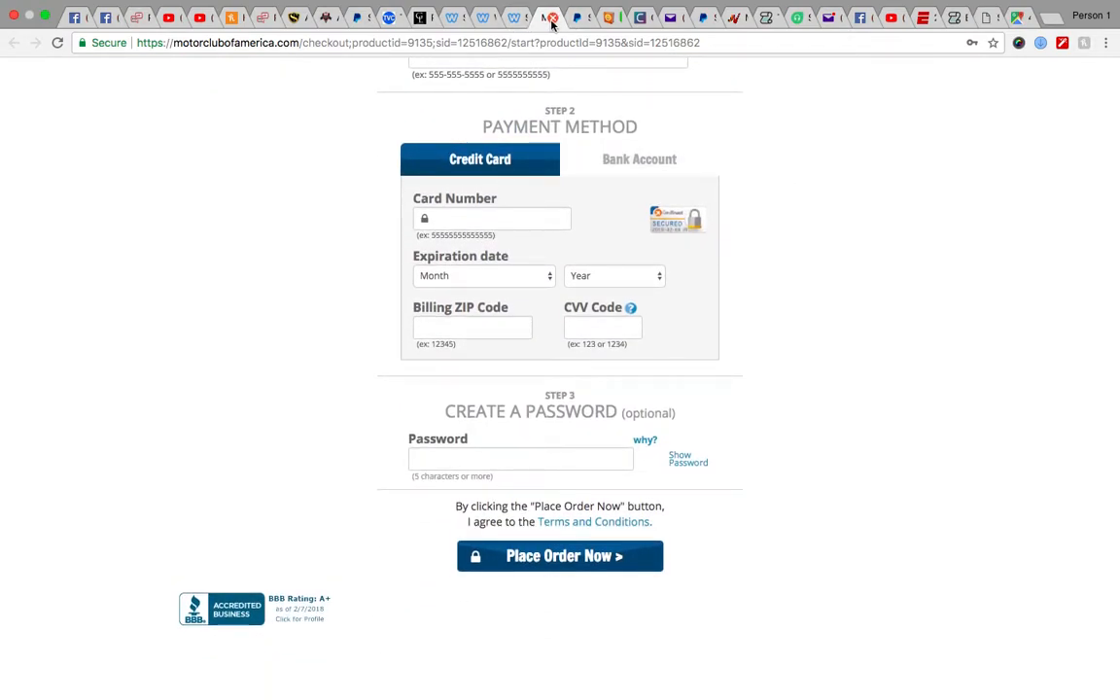
Return to the published website and review the page from the associate heading down to the lower JOIN MCA image
{"action": "left_click", "coordinate": [515, 18]}
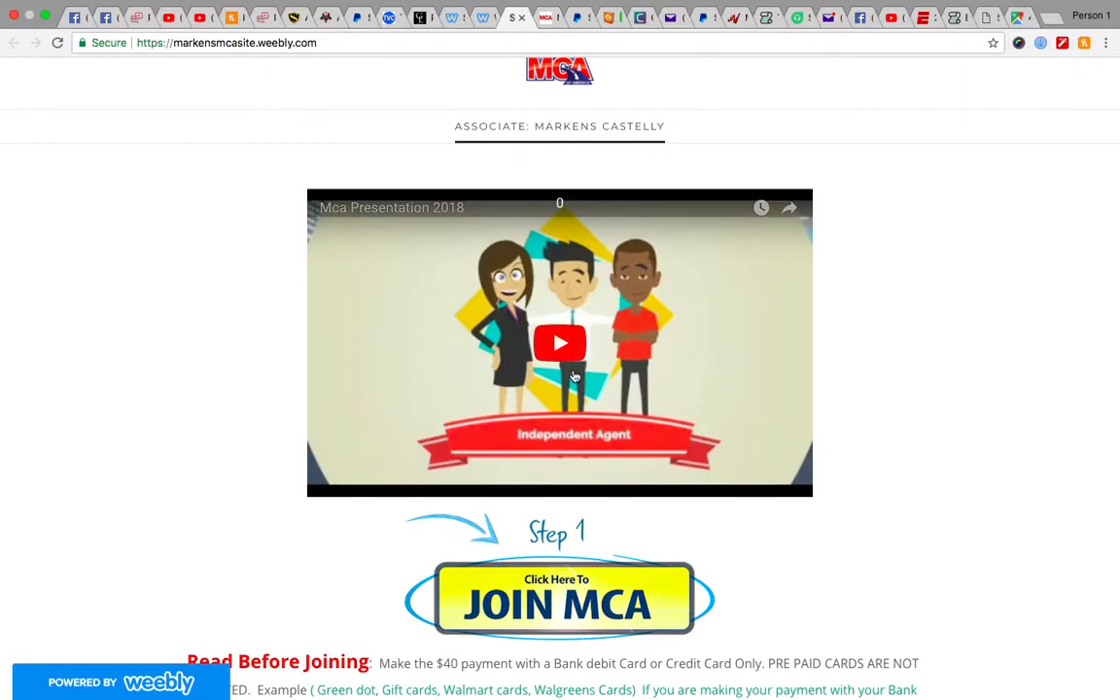
{"action": "scroll", "coordinate": [957, 550], "scroll_direction": "down", "scroll_amount": 20}
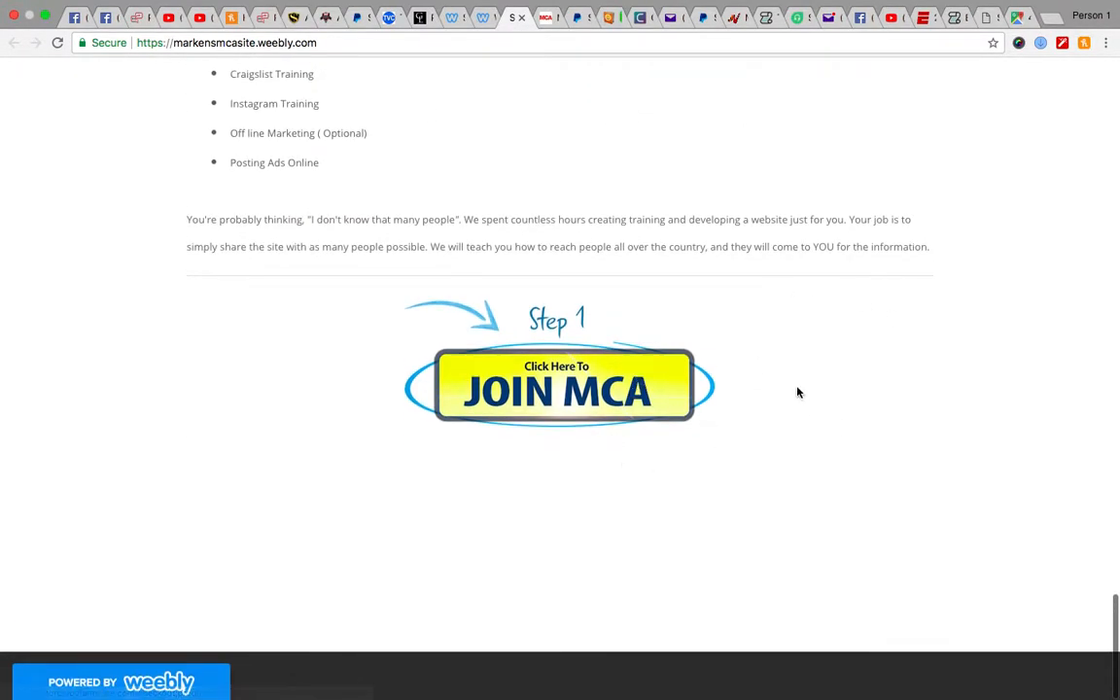
{"action": "scroll", "coordinate": [715, 277], "scroll_direction": "up", "scroll_amount": 20}
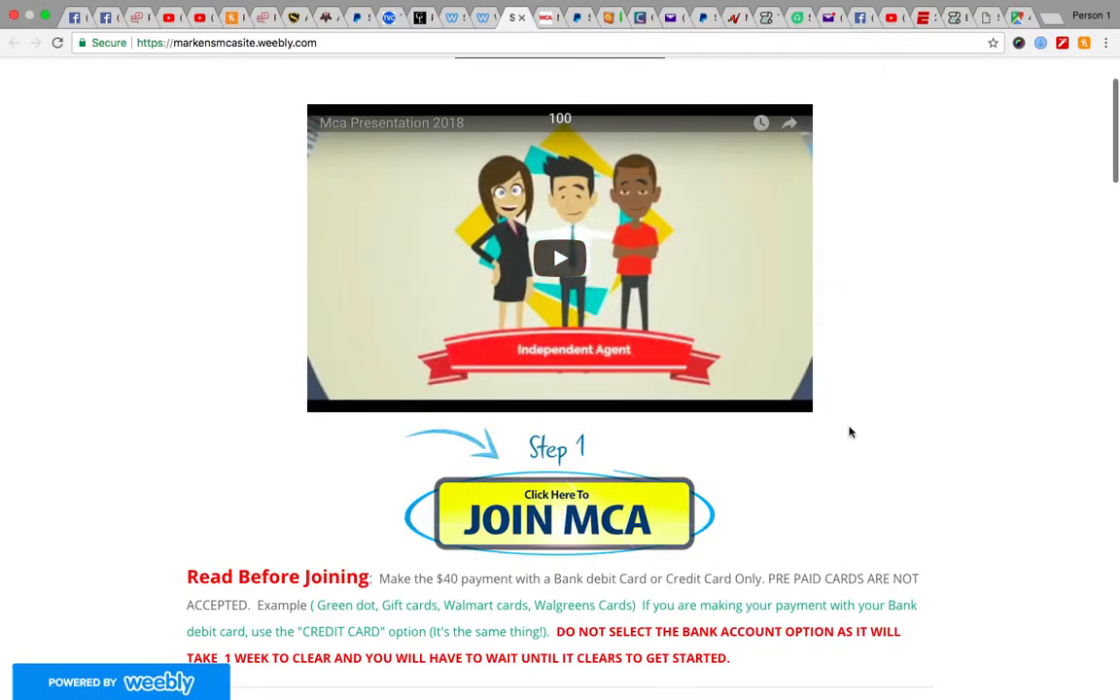
{"action": "scroll", "coordinate": [984, 464], "scroll_direction": "up", "scroll_amount": 2}
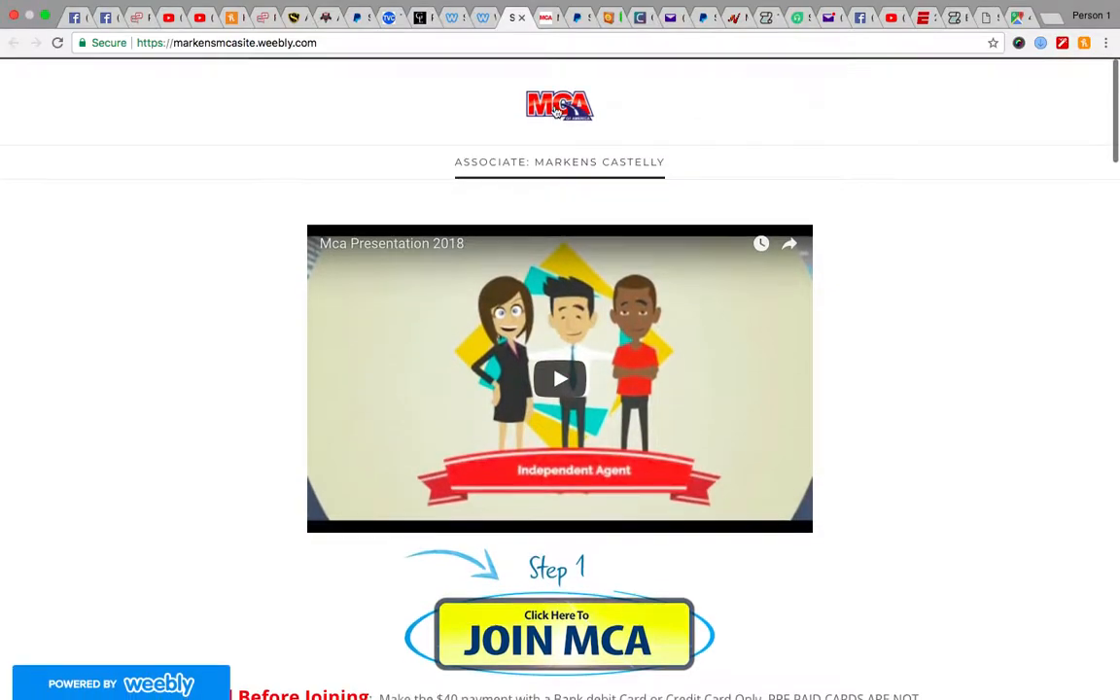
{"action": "scroll", "coordinate": [867, 352], "scroll_direction": "down", "scroll_amount": 20}
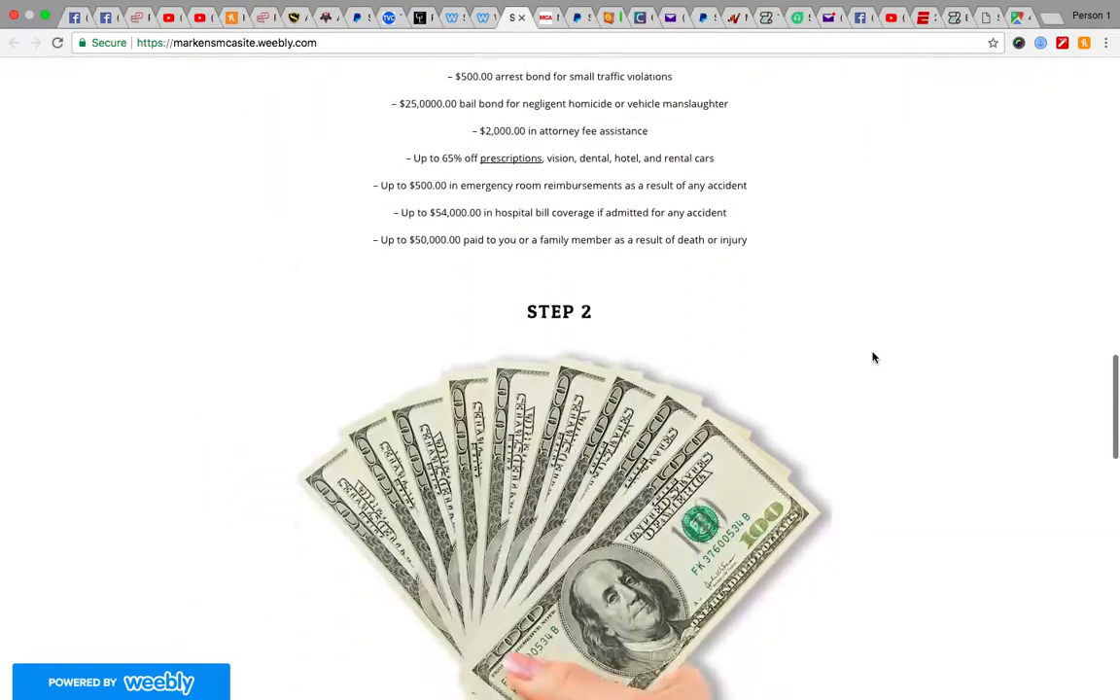